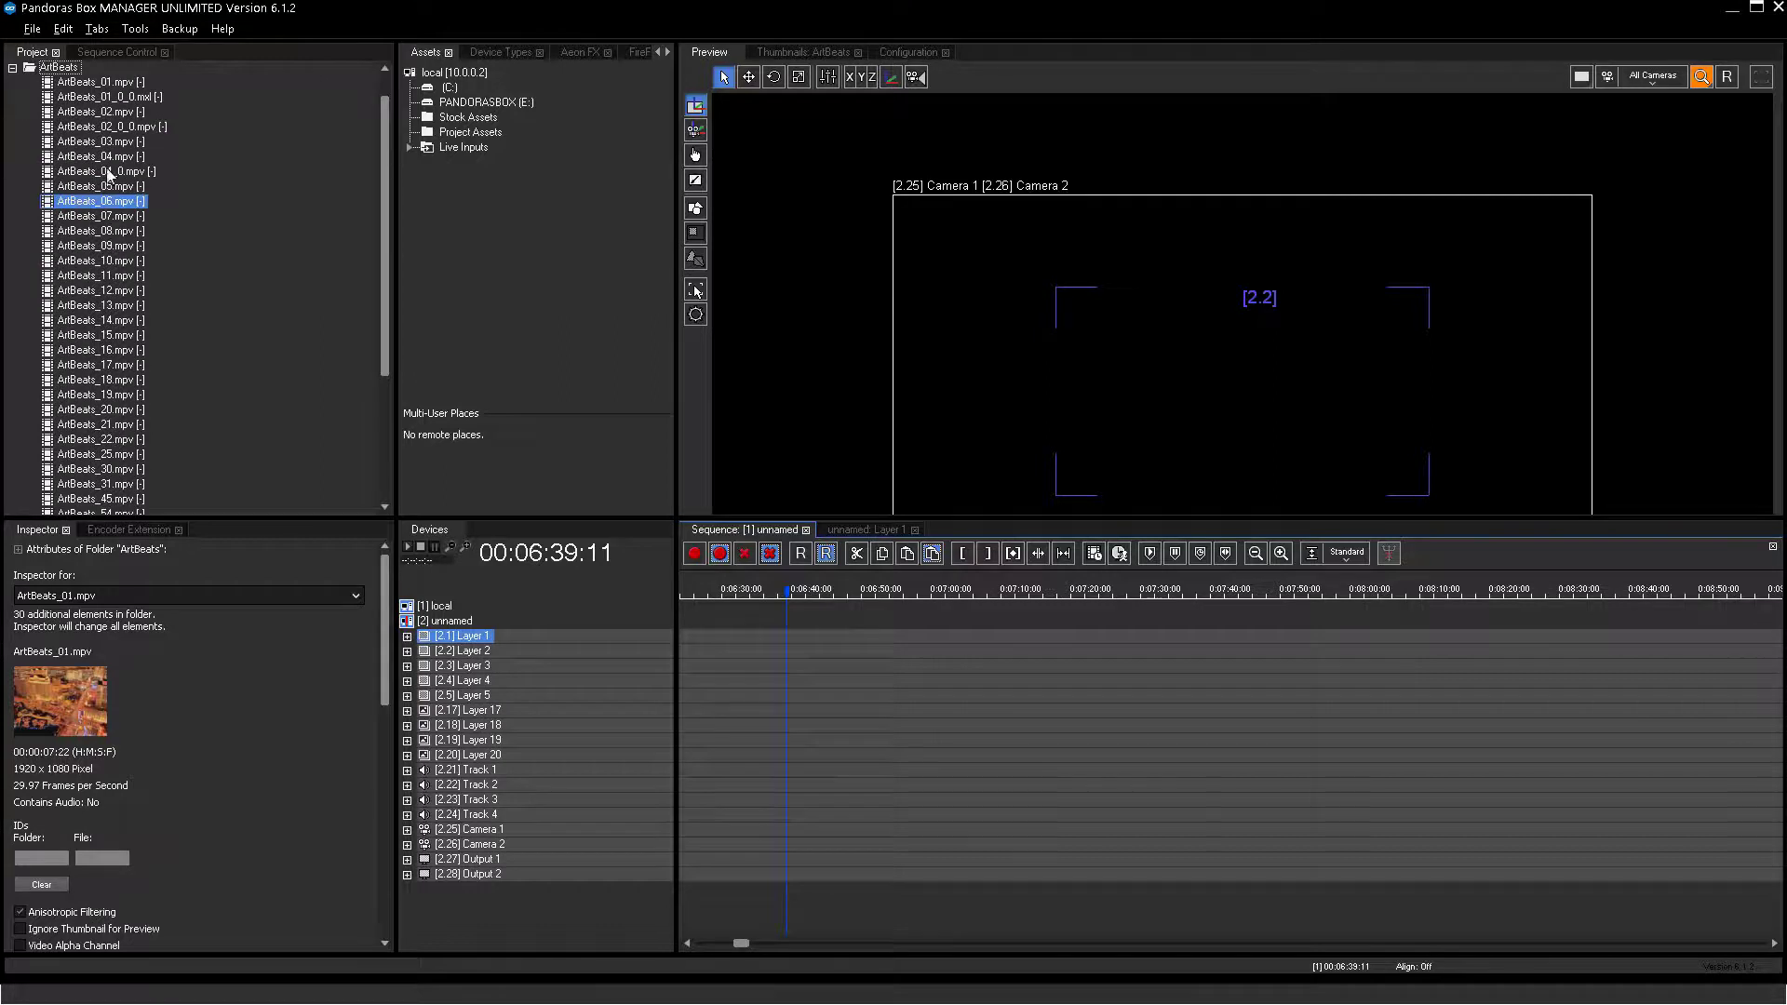
Place ArtBeats_06.mpv on Layer 1 at about 0:06:41 and add a pause cue at about 0:06:46 within the clip
left_click(111, 201)
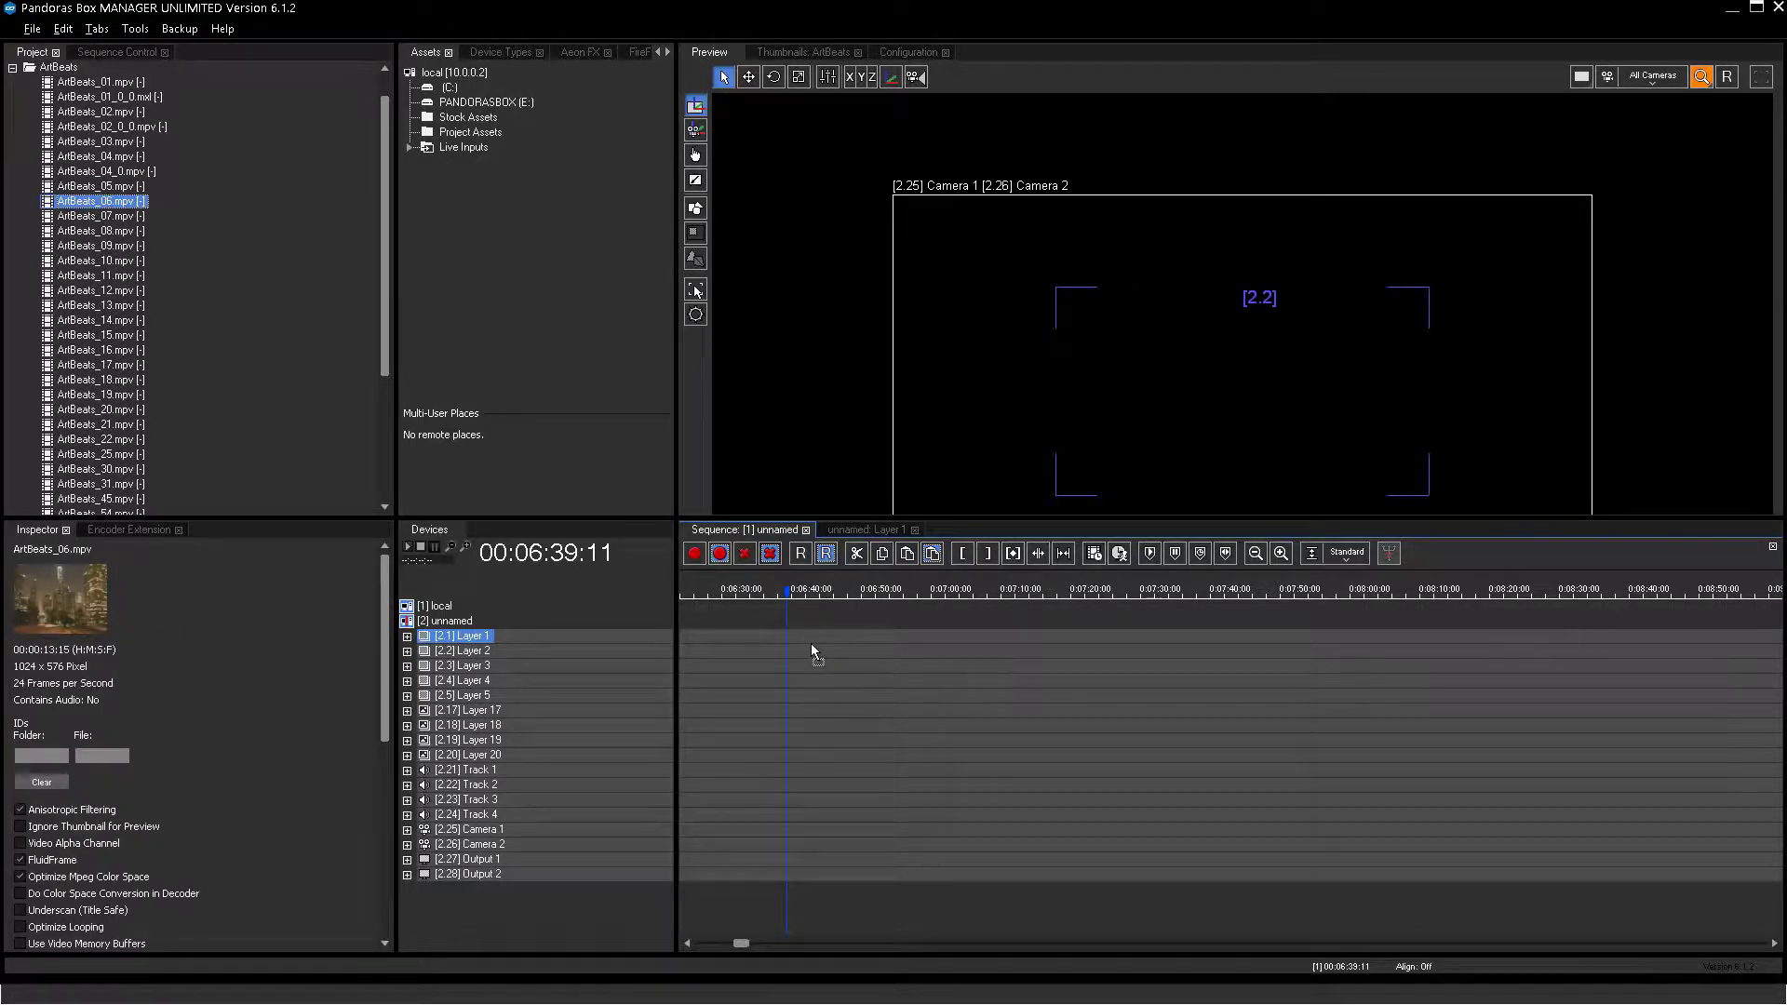
left_click_drag(801, 643, 799, 639)
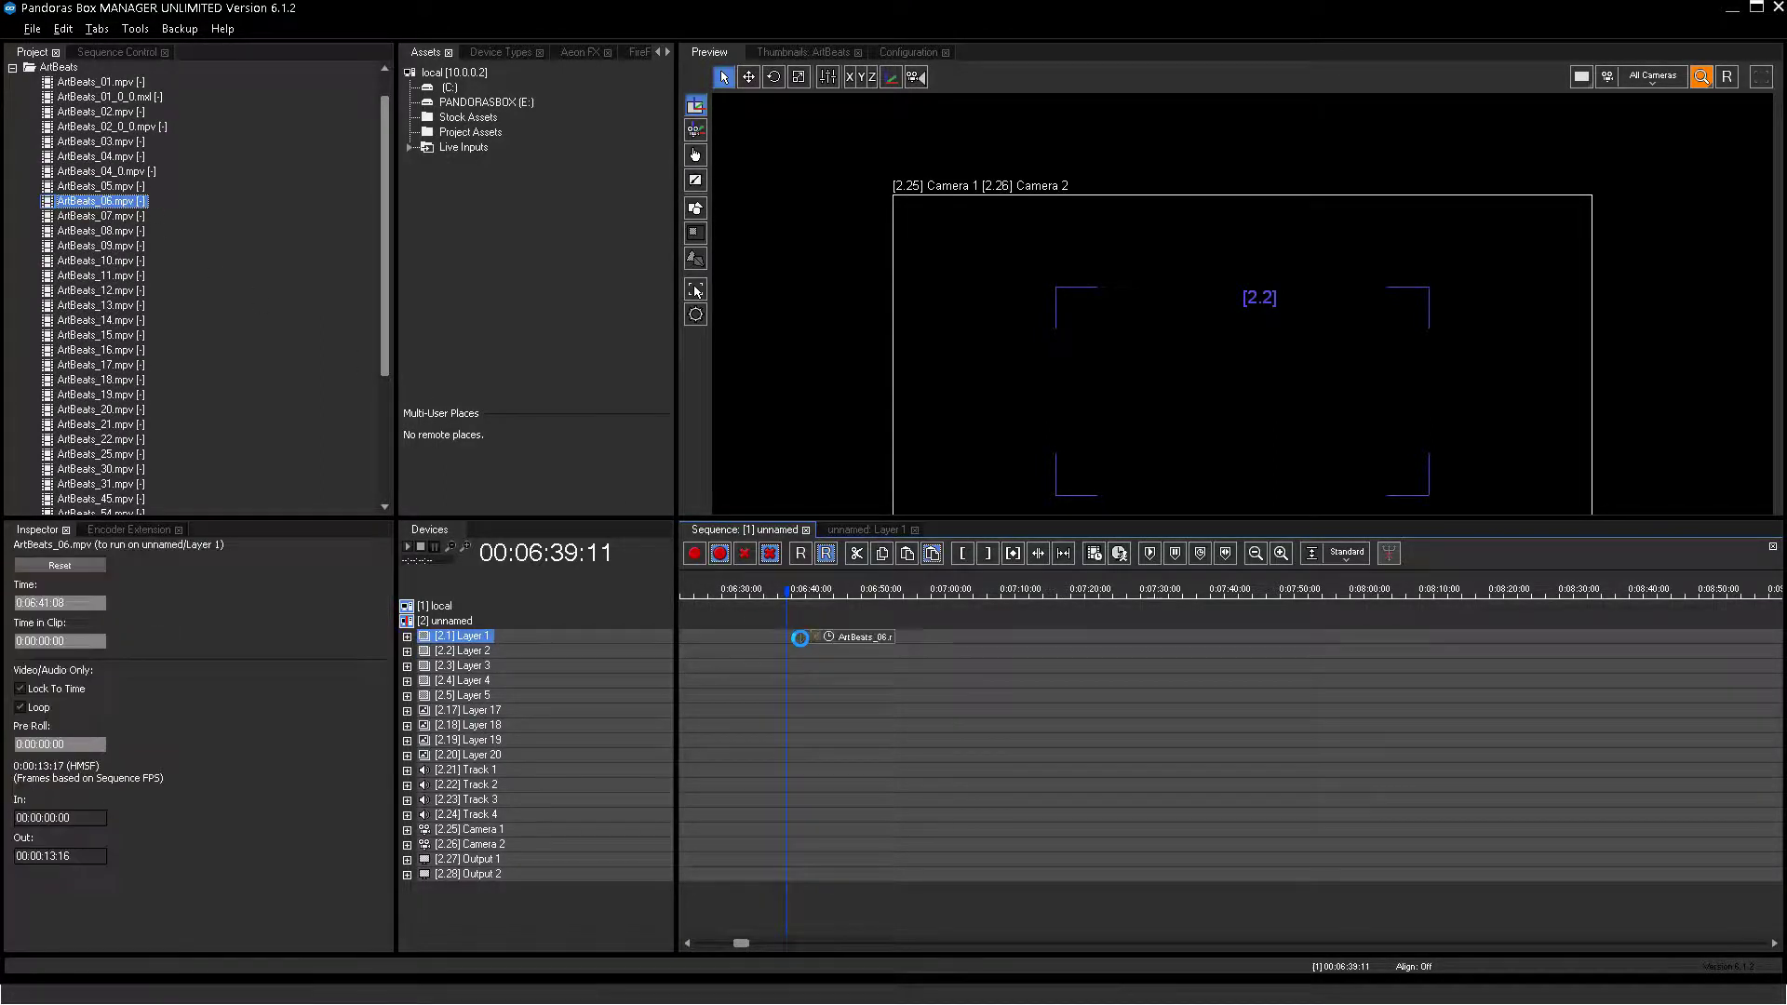
left_click(837, 596)
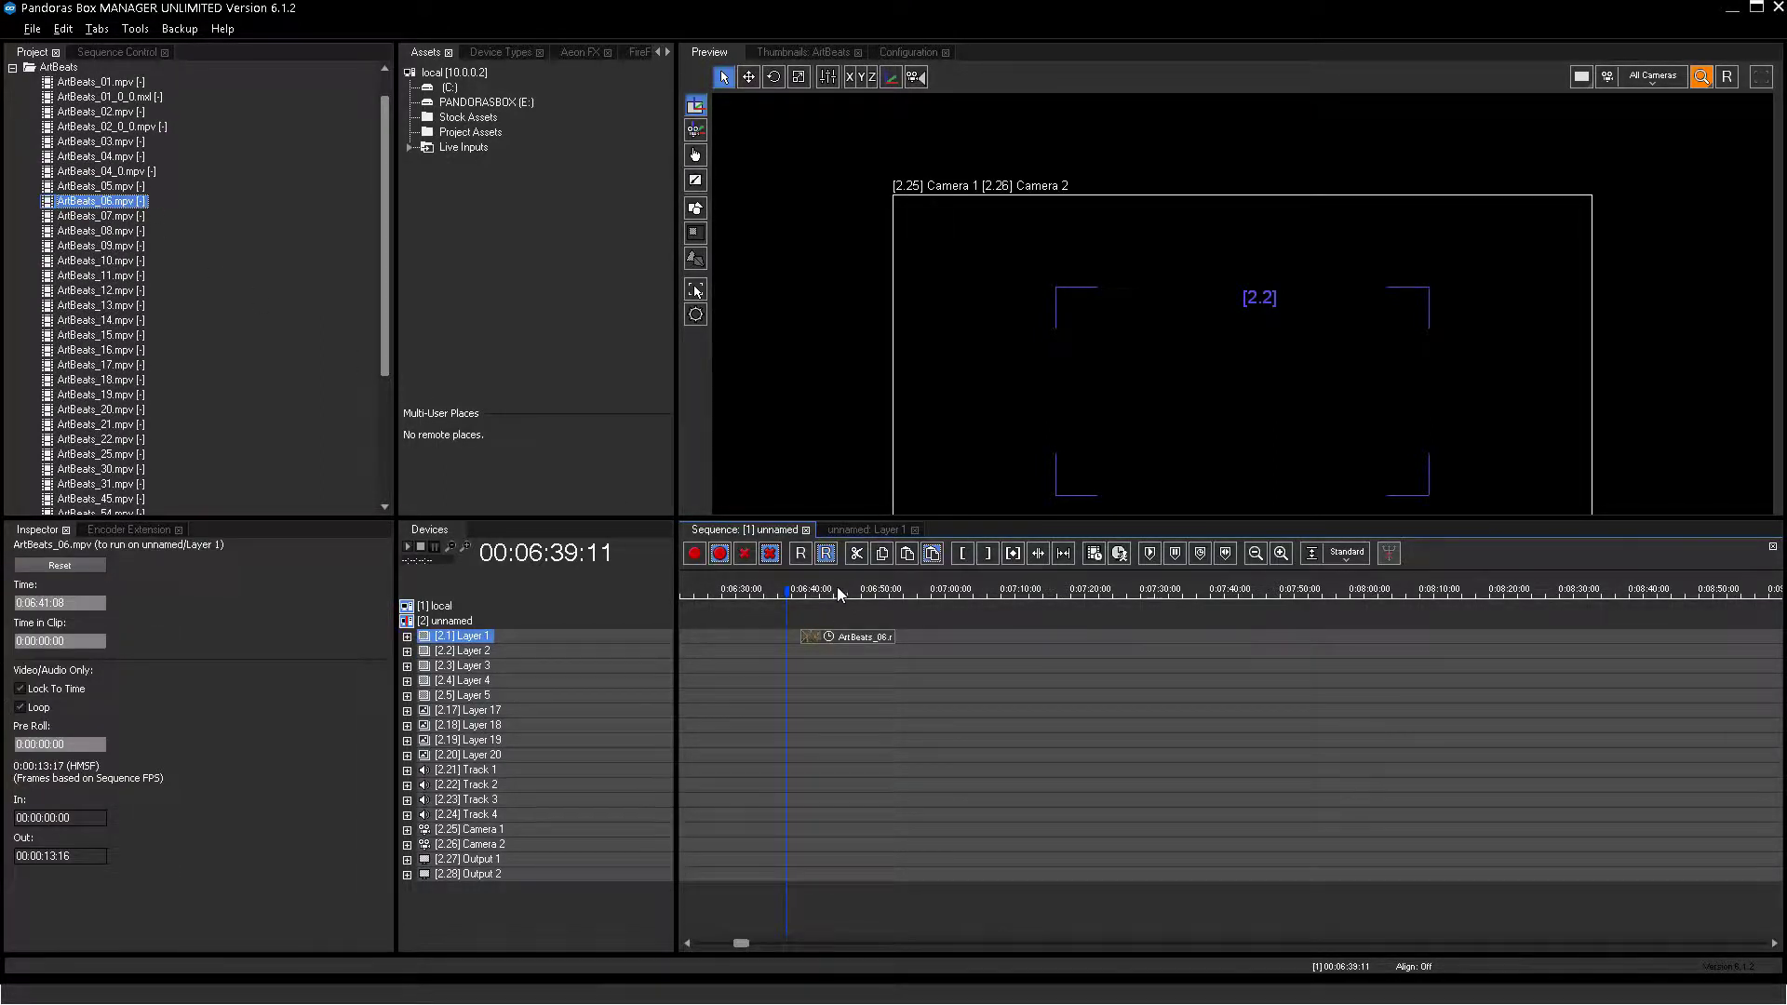
left_click(1178, 551)
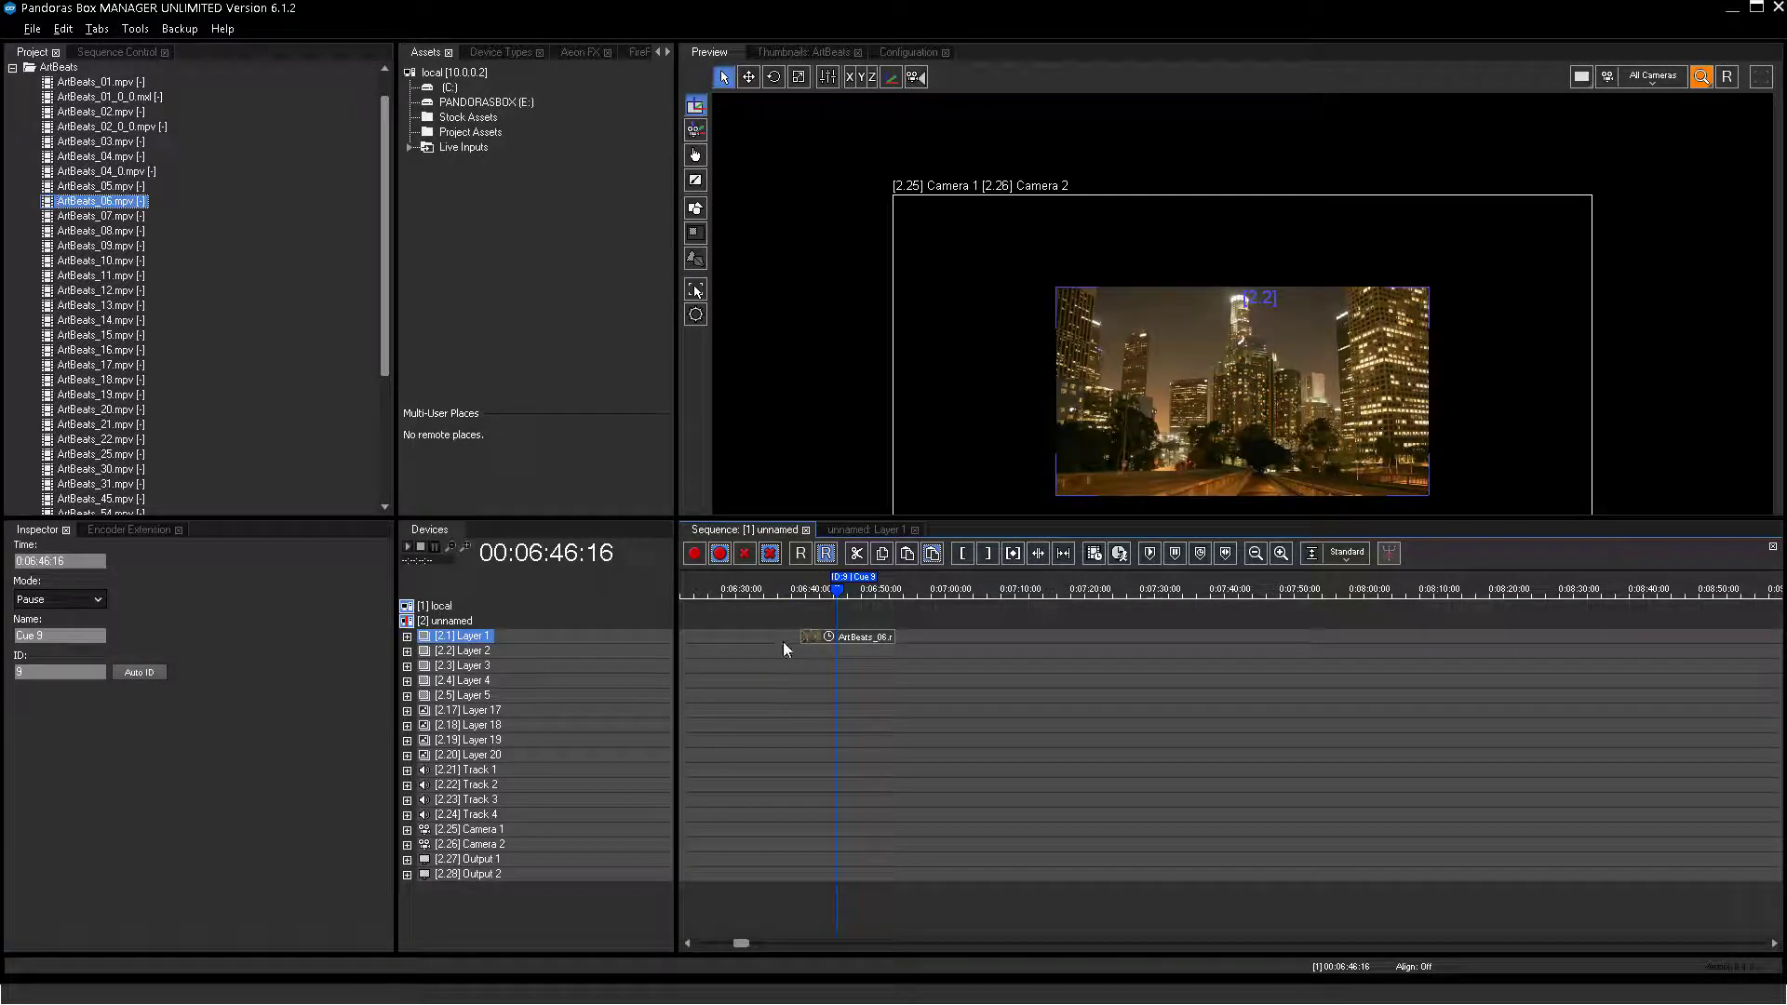
Play the sequence from about 0:06:43 up to the pause cue
left_click(815, 588)
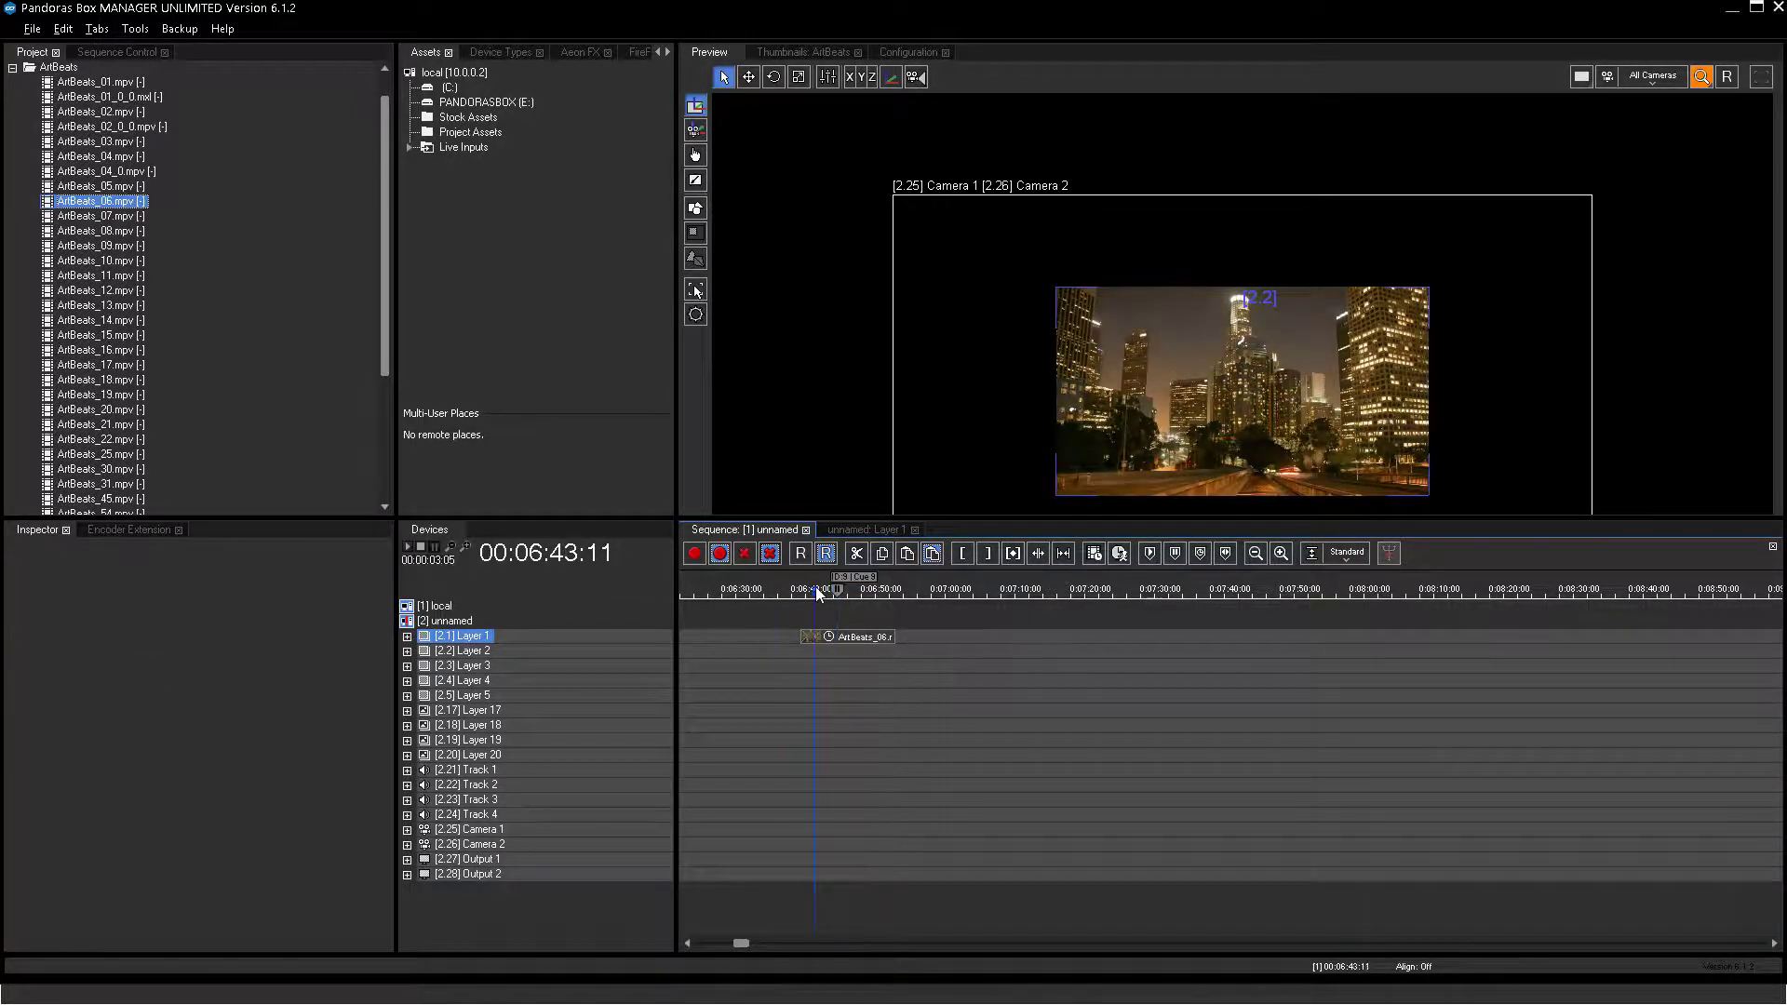
key("space")
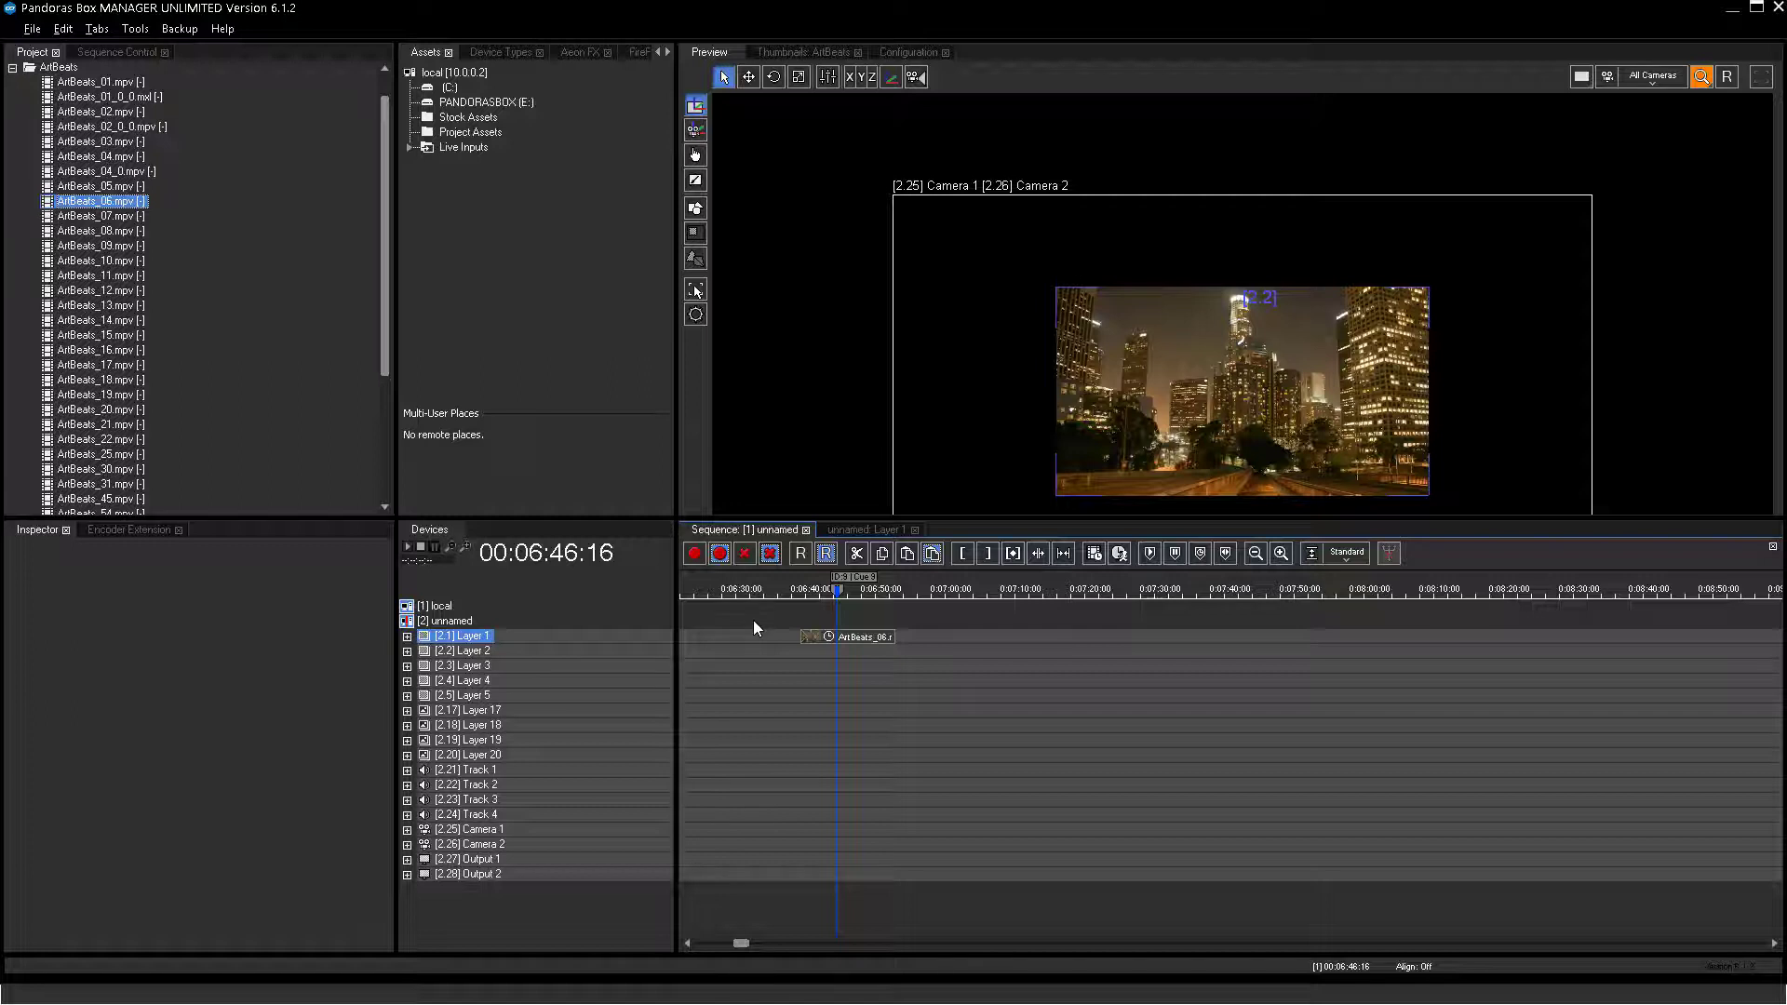
Turn off Lock To Time for the ArtBeats_06.mpv clip on Layer 1
left_click(835, 637)
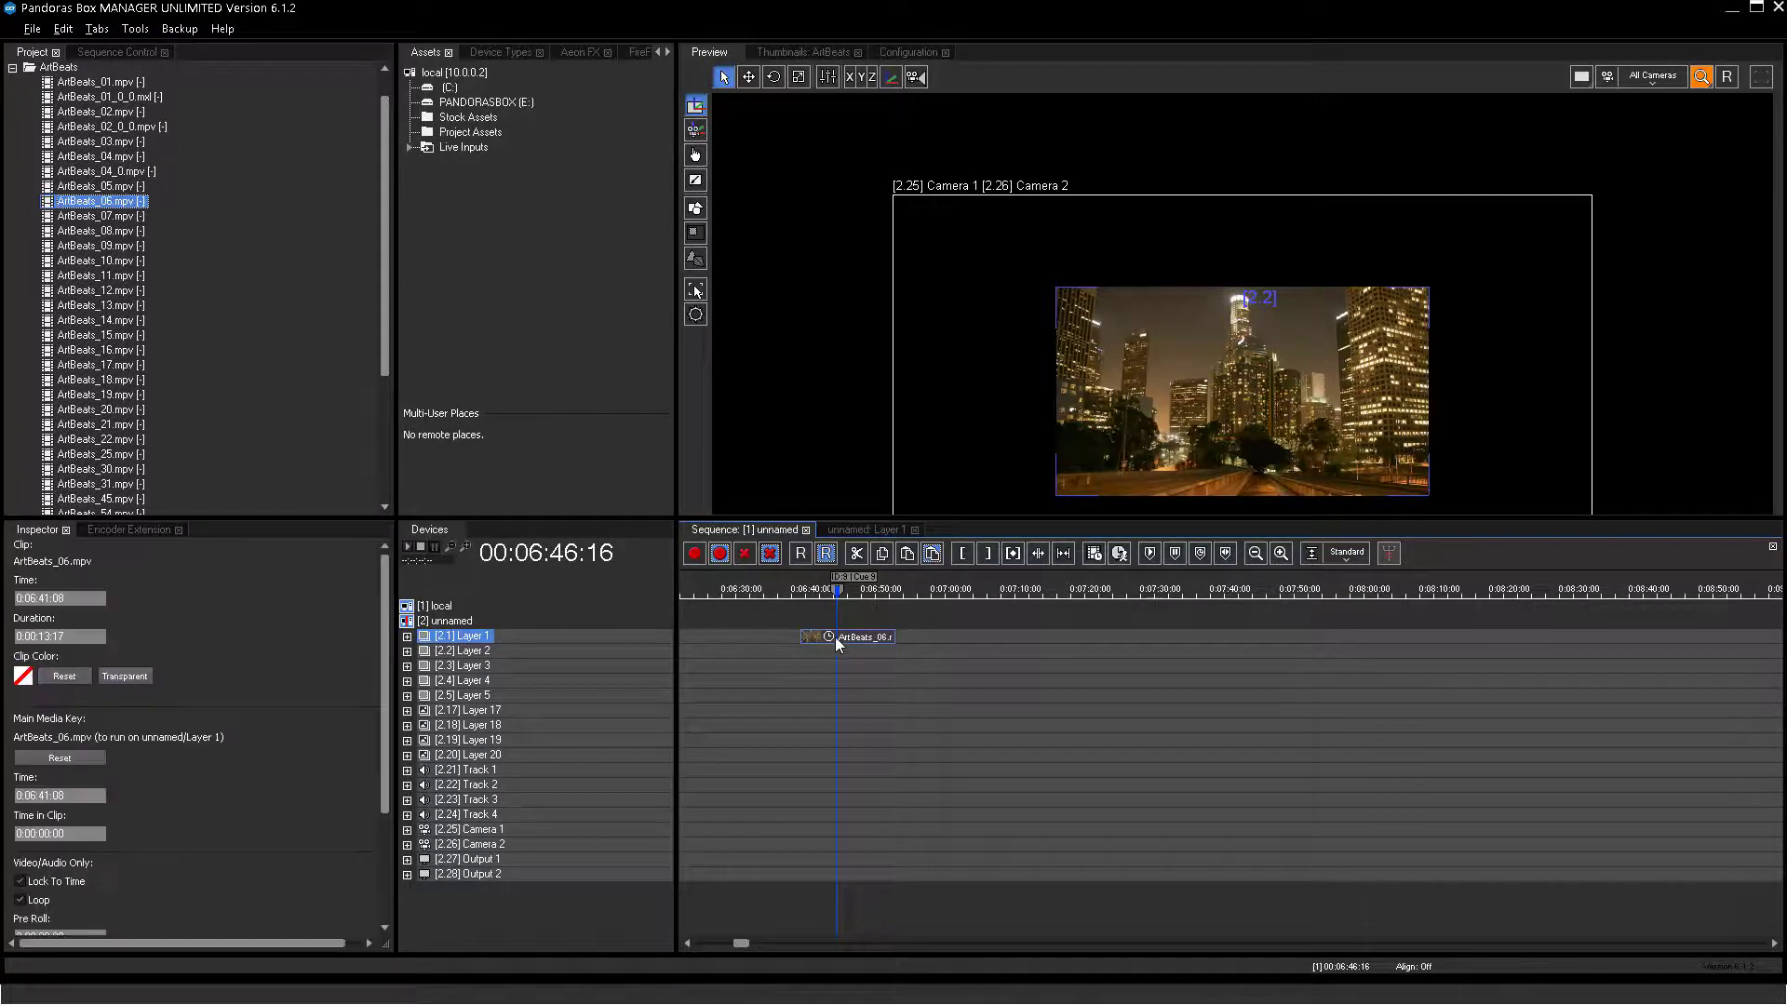
left_click_drag(382, 772, 376, 836)
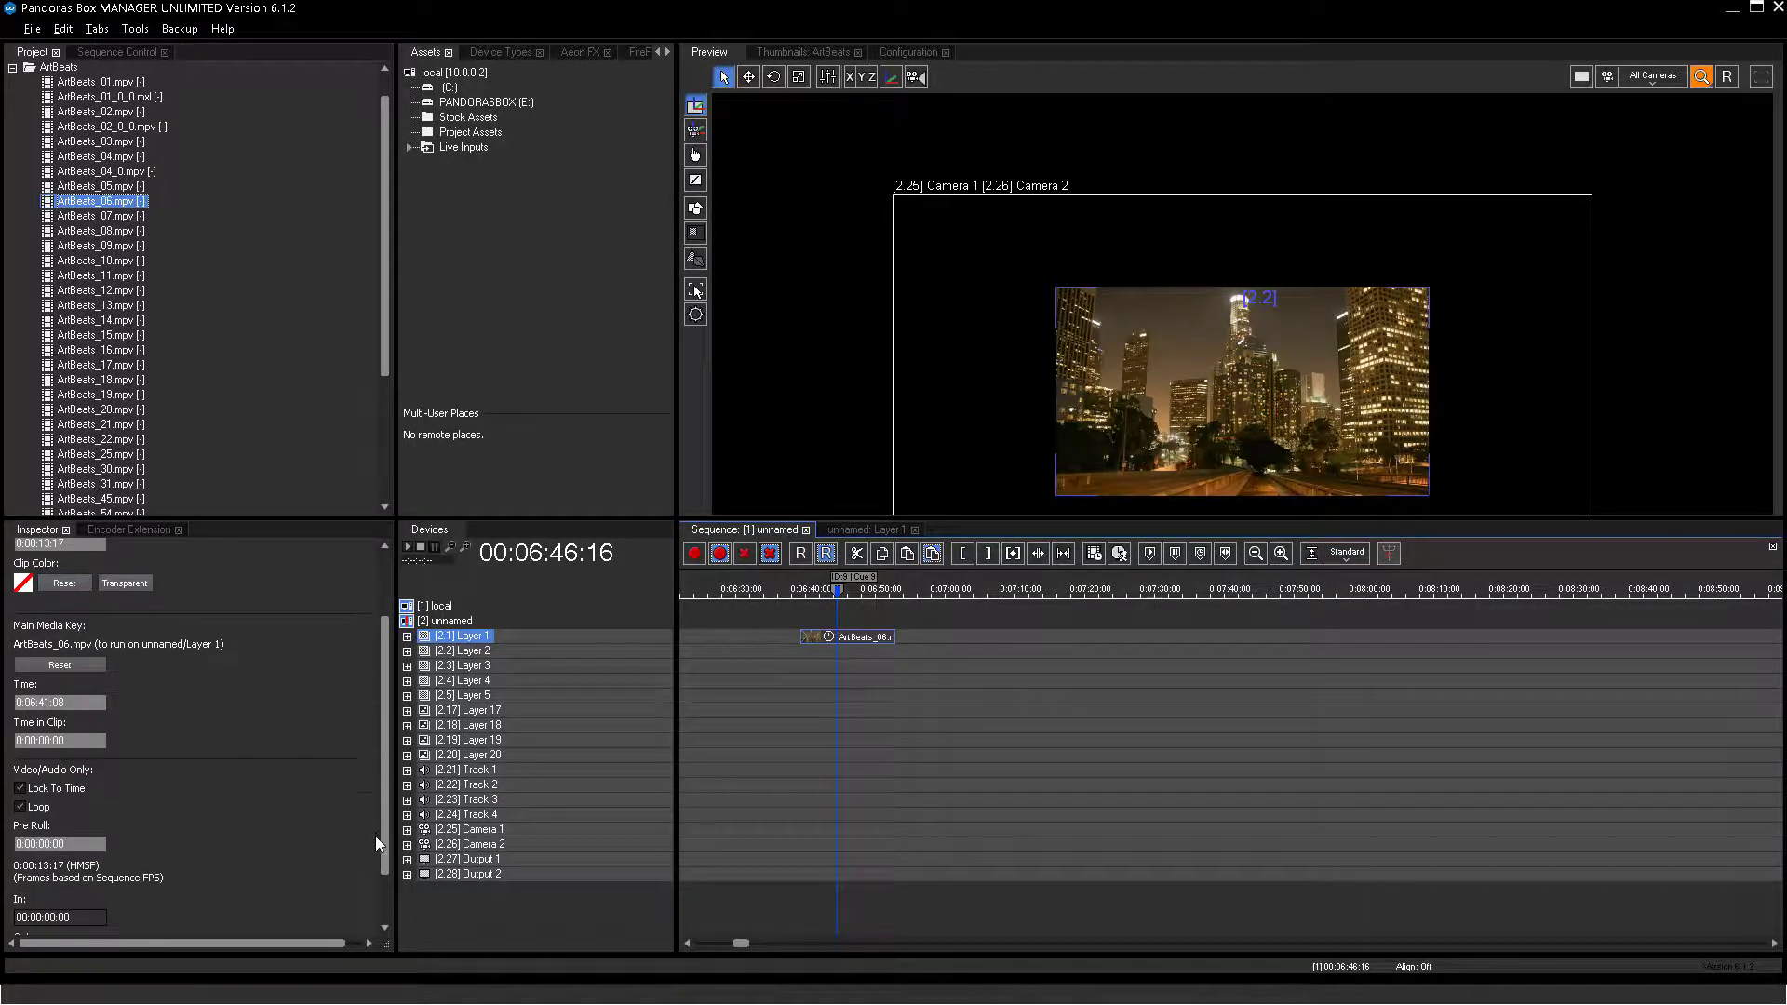
left_click(75, 790)
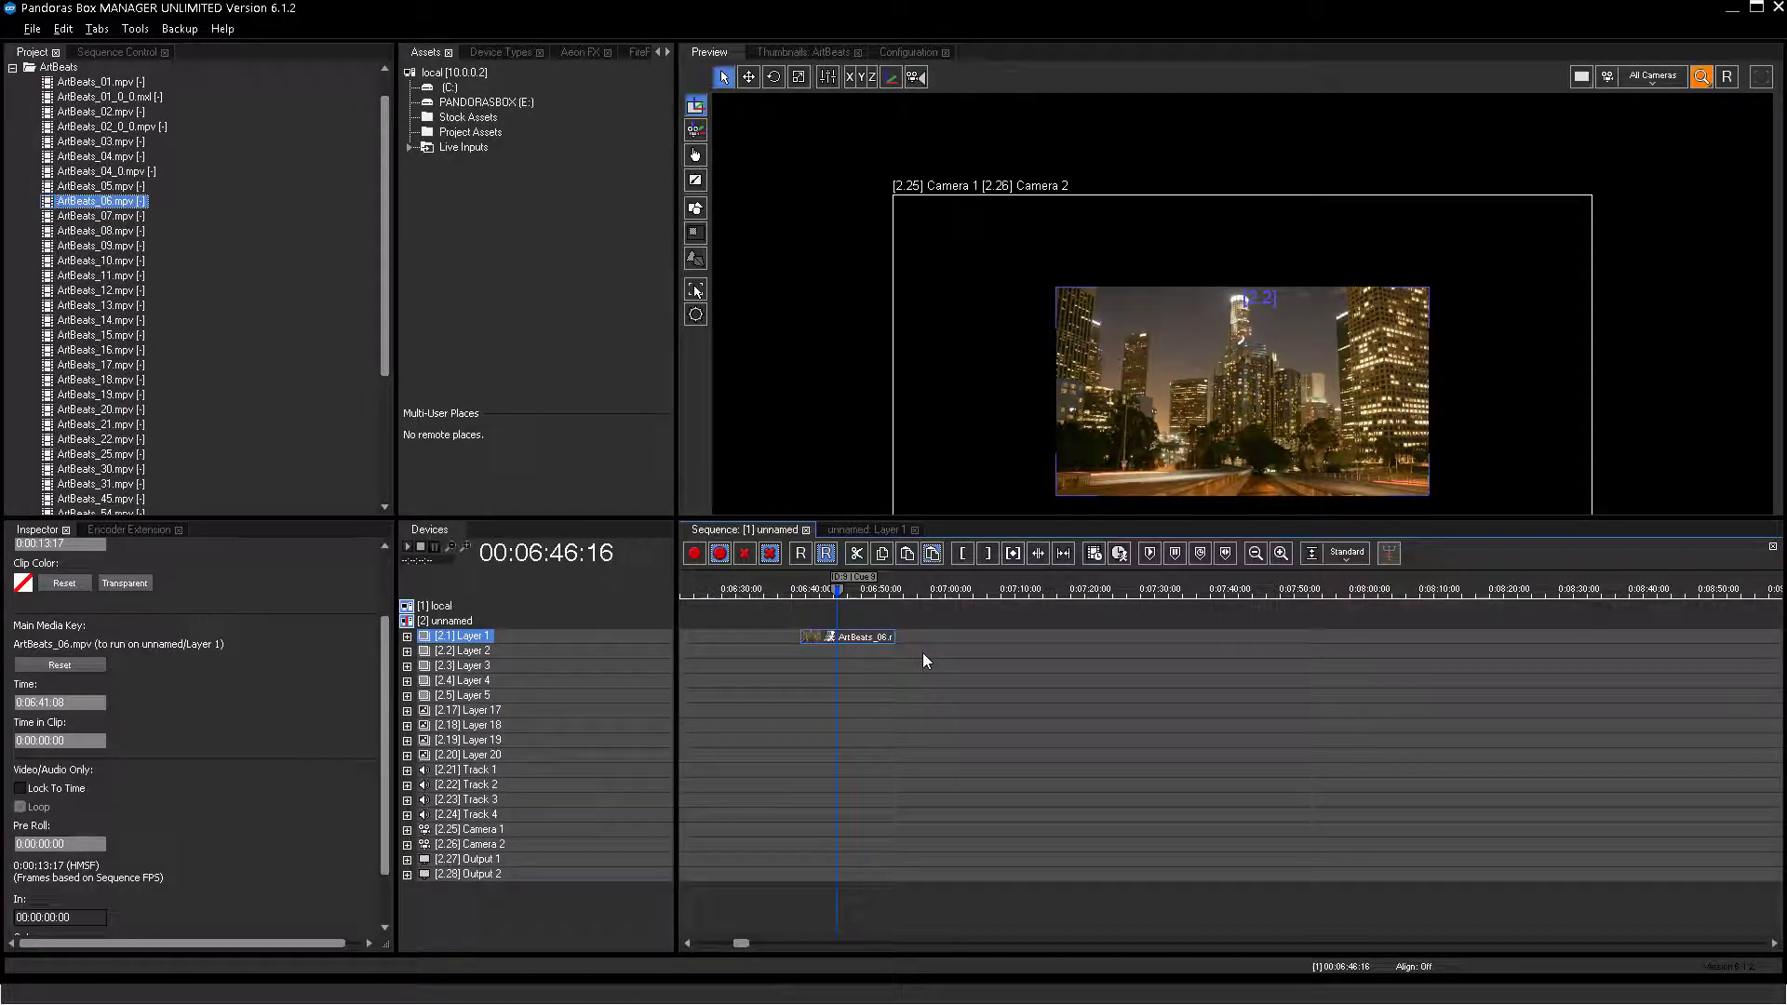
Add a Playback Transport key at the start of the Layer 1 clip and set it to Play
left_click(408, 636)
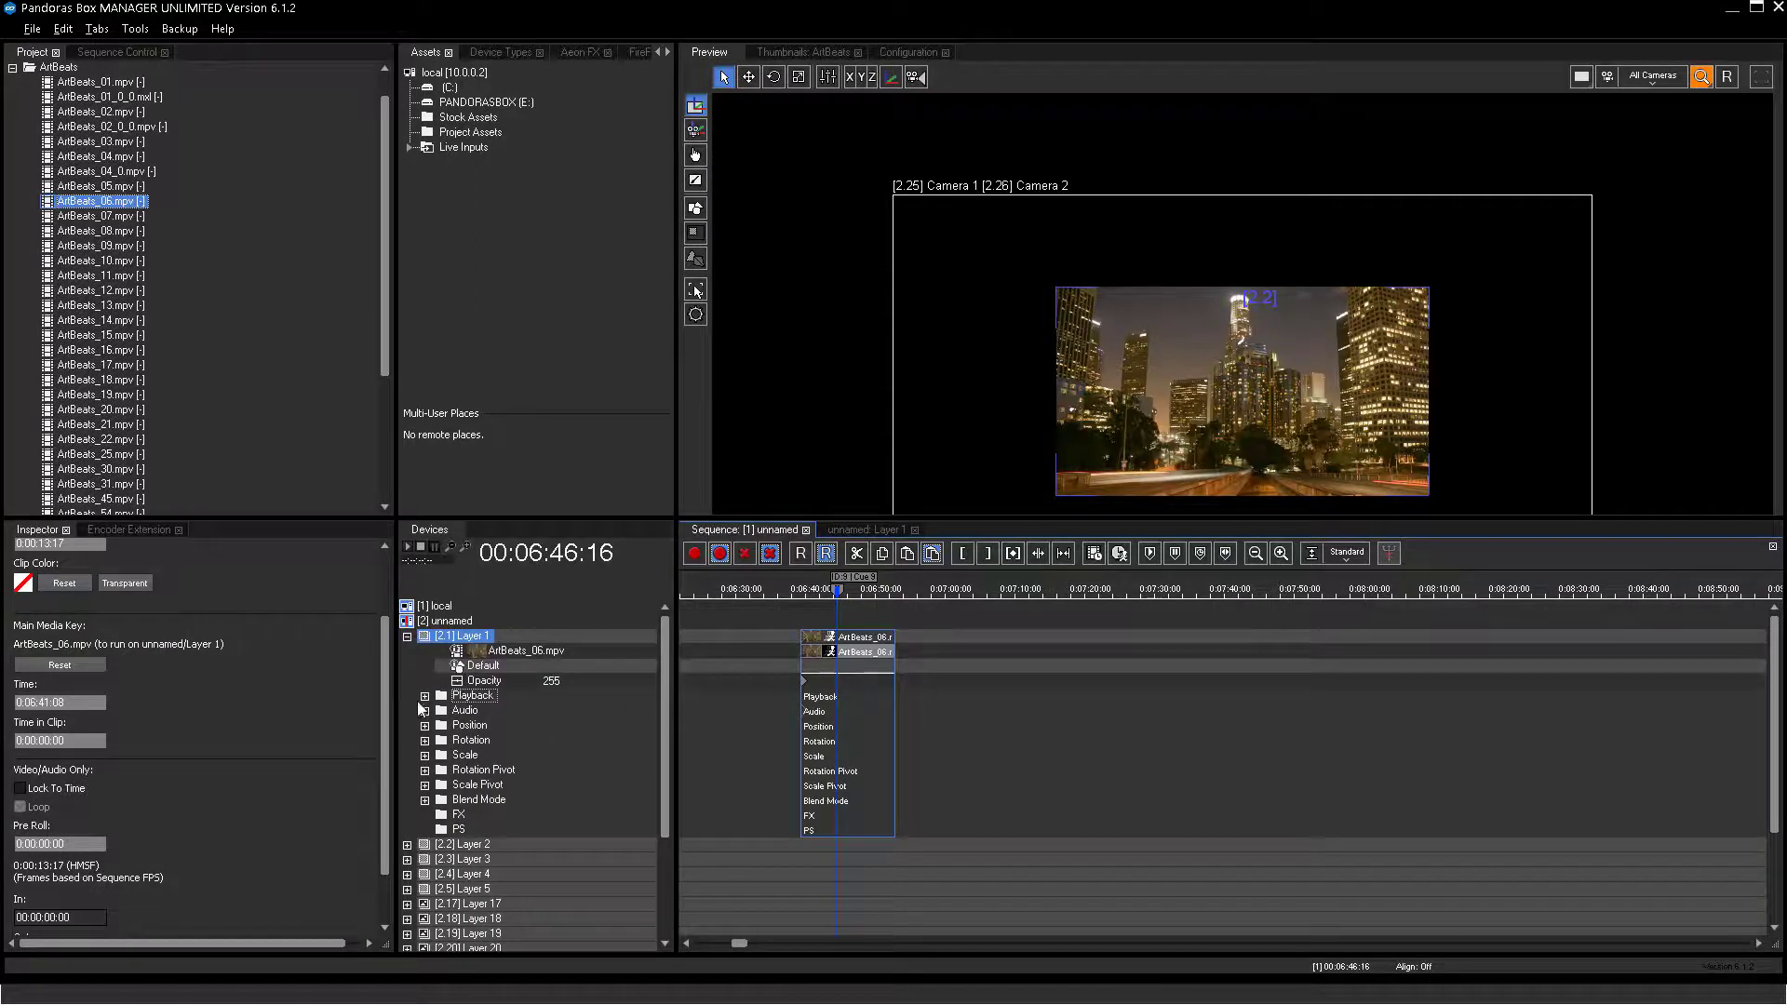
left_click(425, 696)
left_click(493, 710)
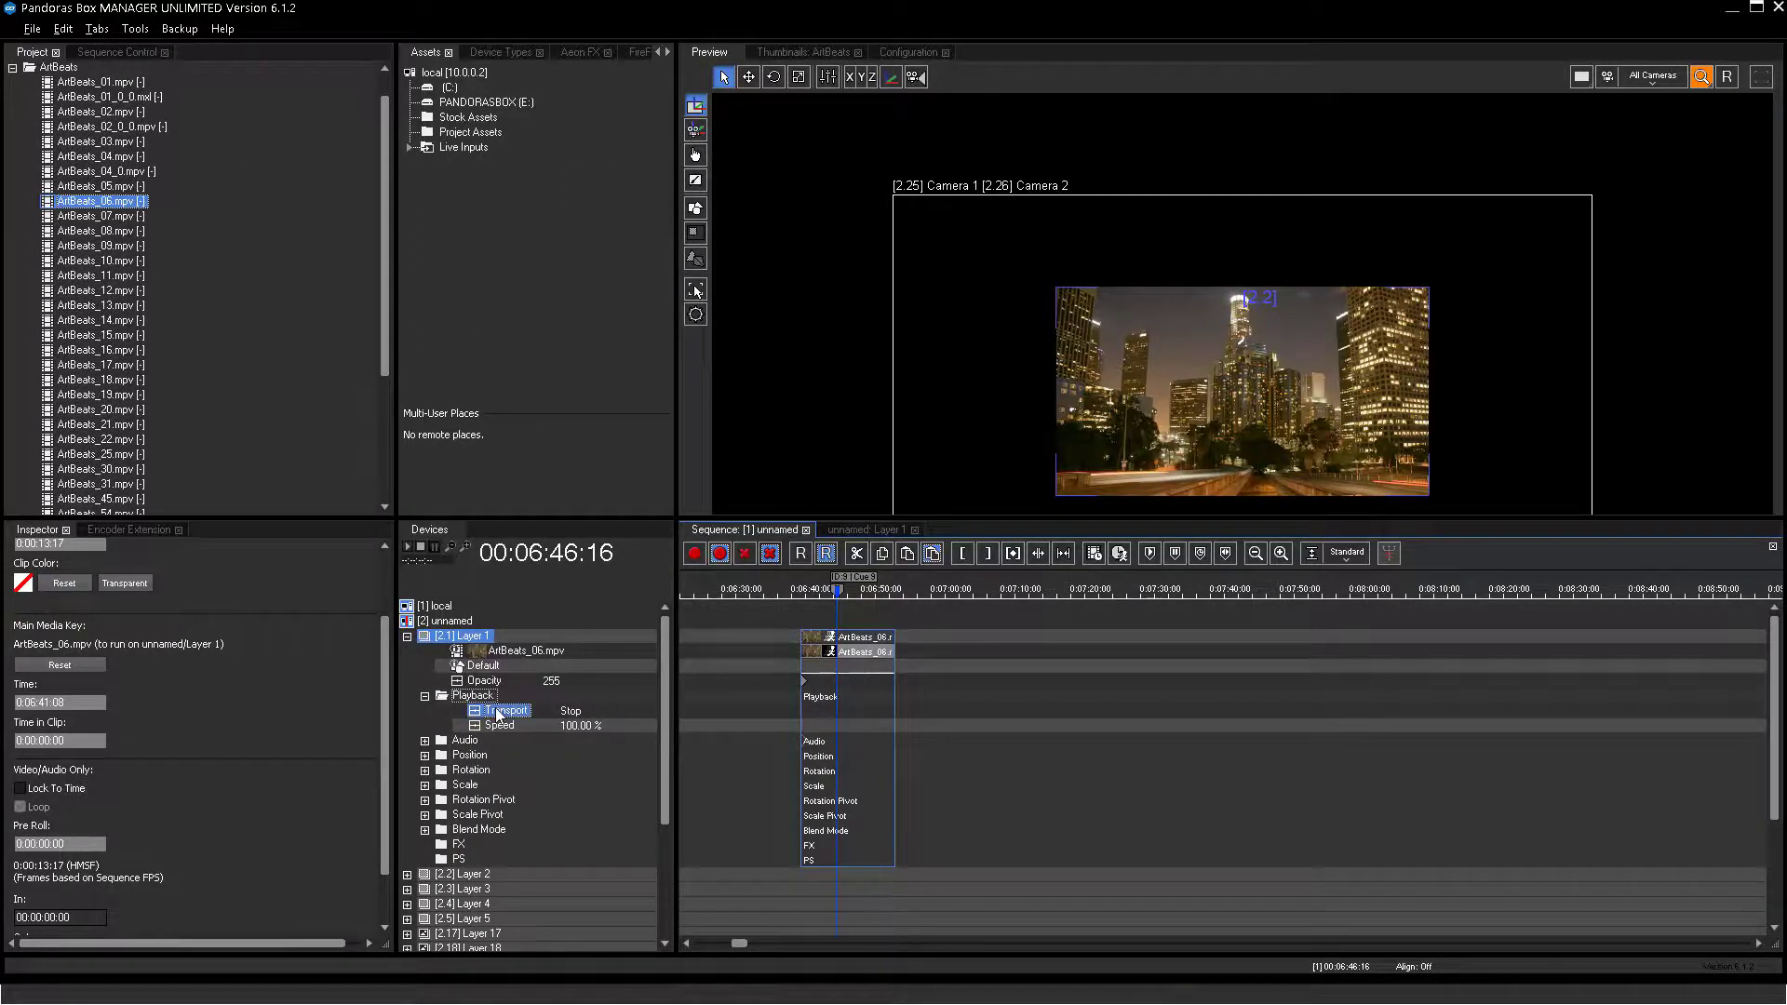
double_click(815, 711)
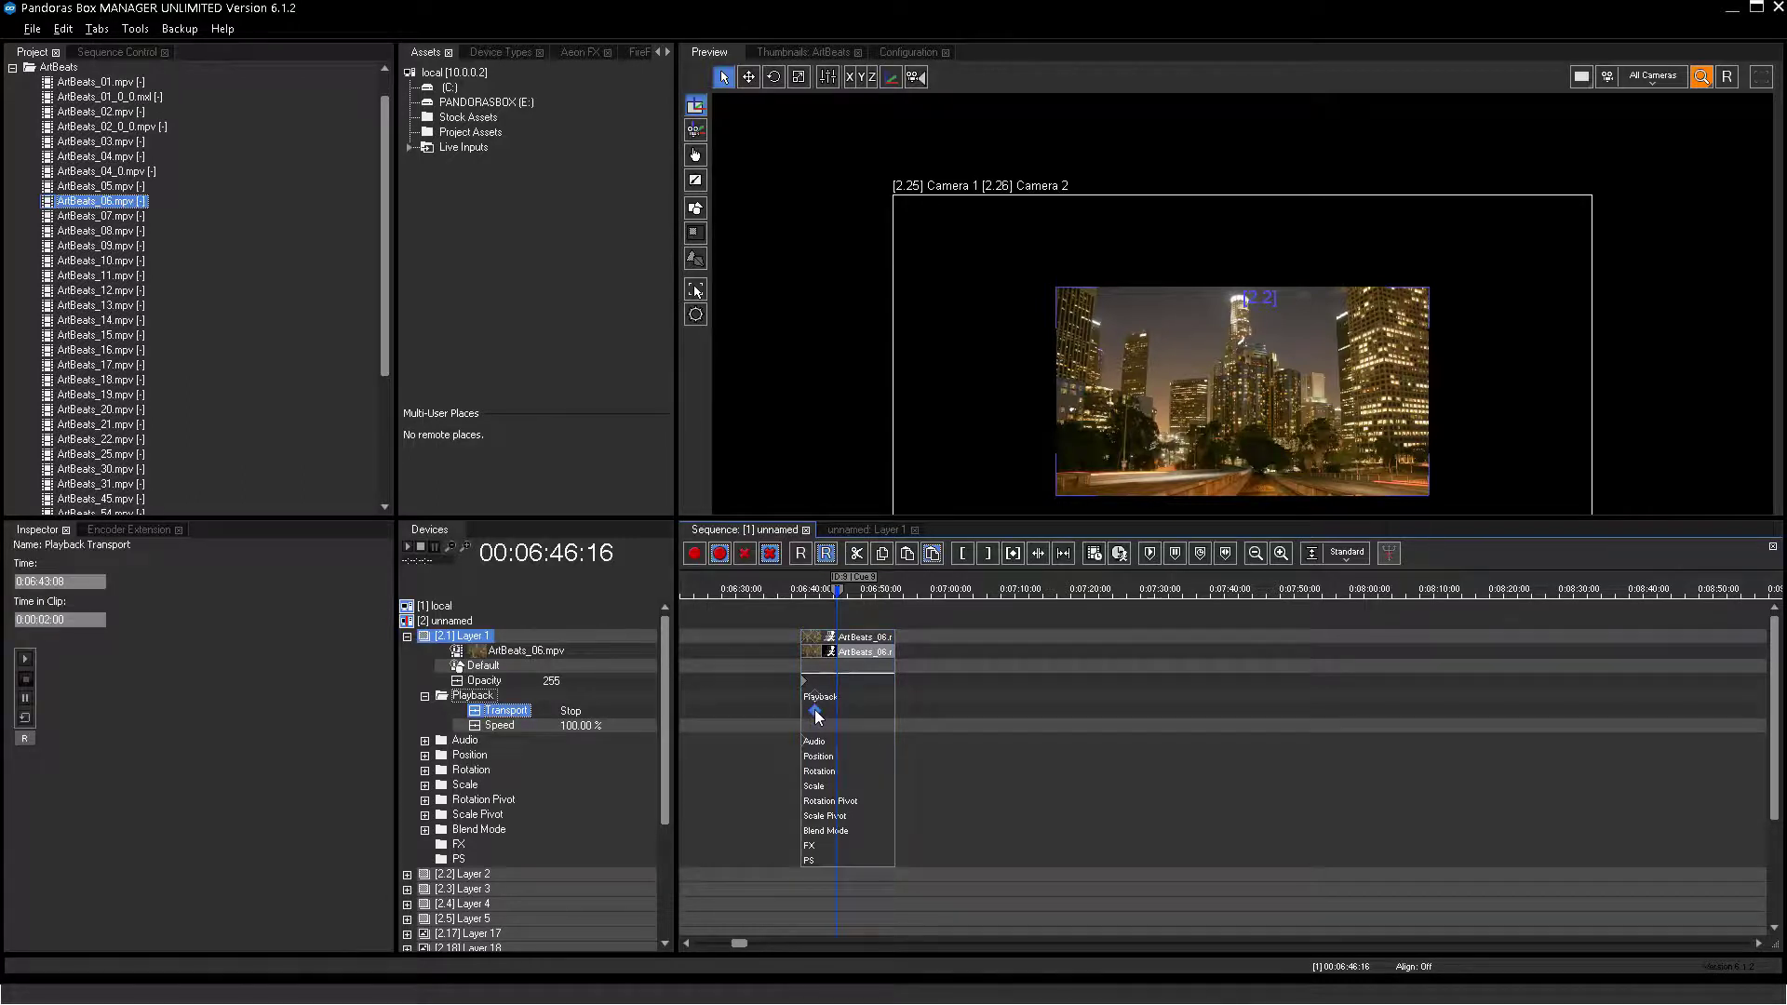
left_click_drag(815, 711, 804, 711)
left_click(25, 660)
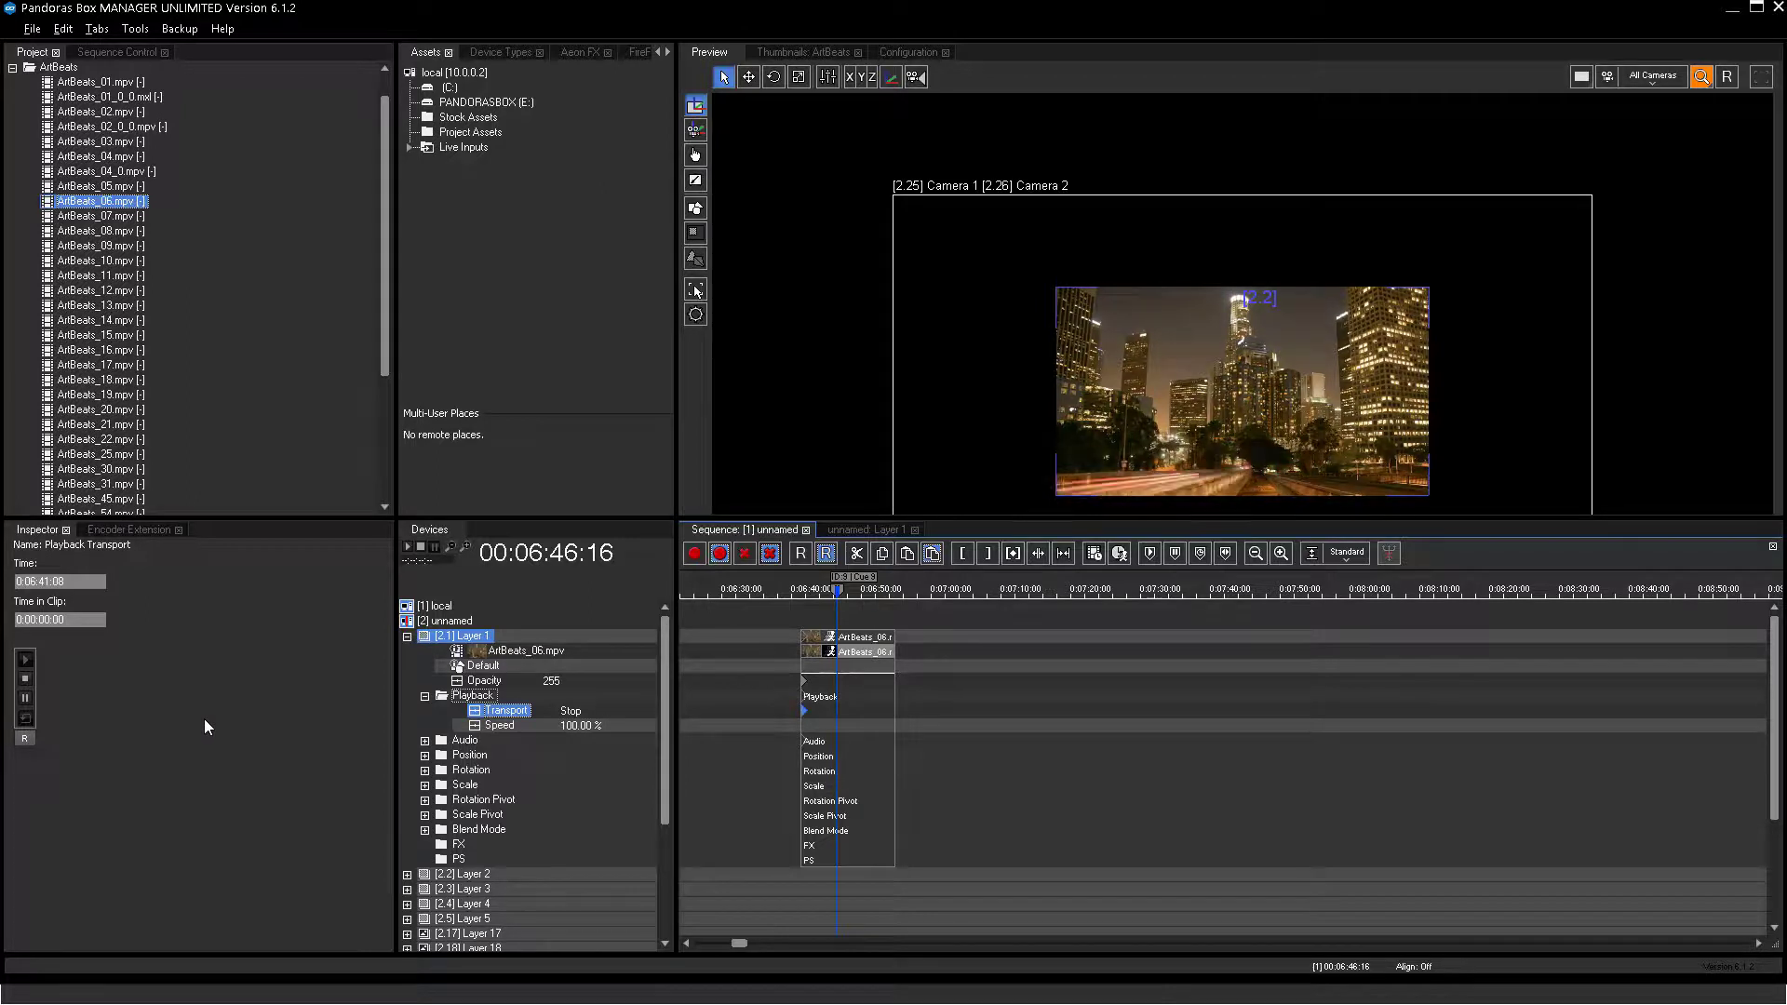
Replay the Layer 1 clip from about 0:06:43 to the cue to check the unlocked video playback
left_click(817, 590)
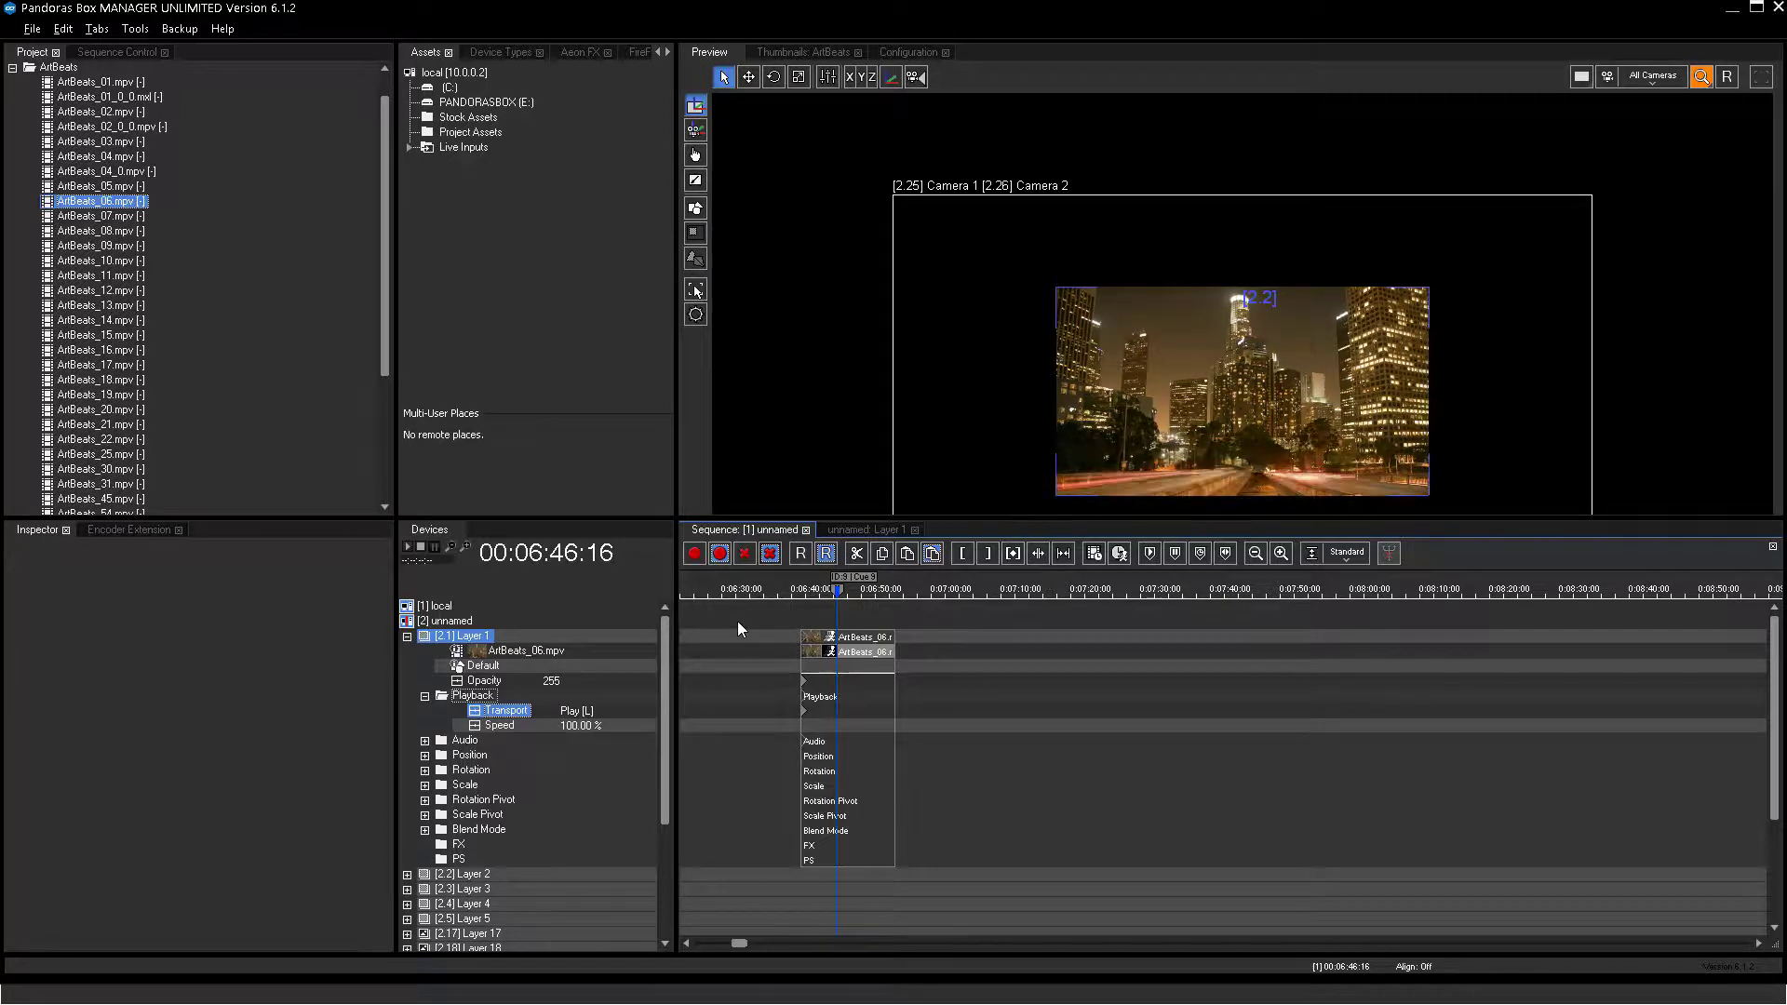
left_click(835, 591)
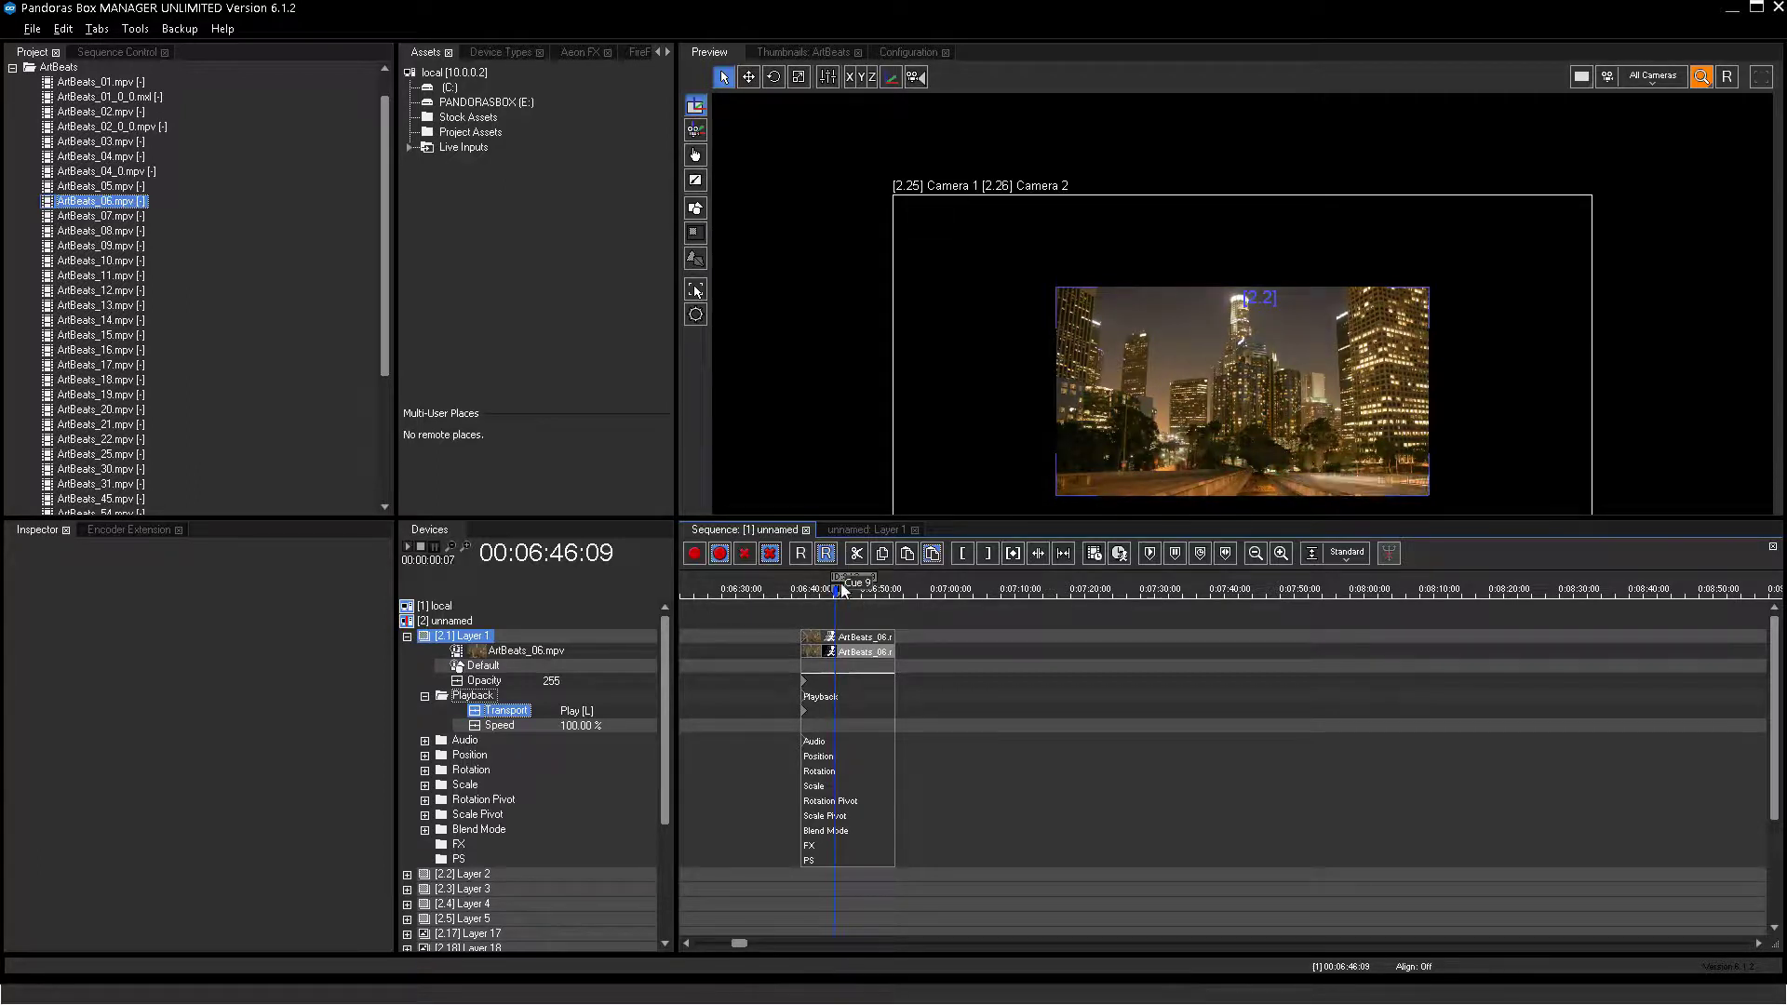
left_click(840, 588)
key("Delete")
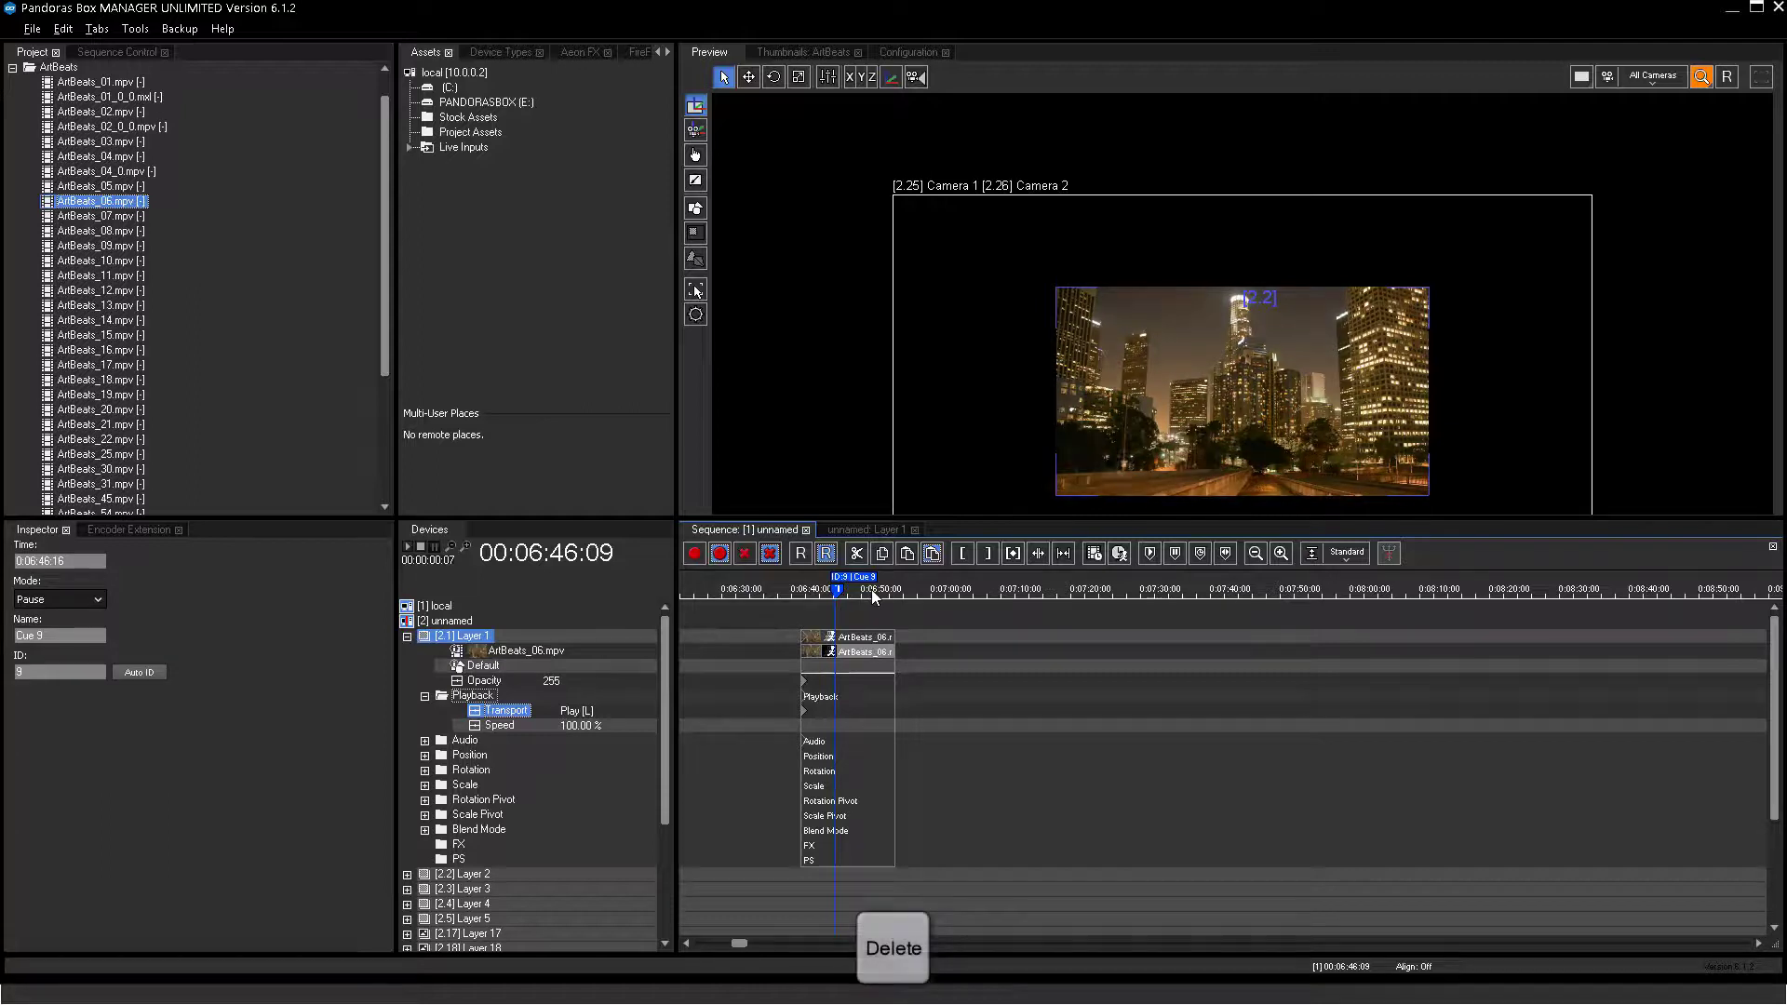
key("ctrl+z")
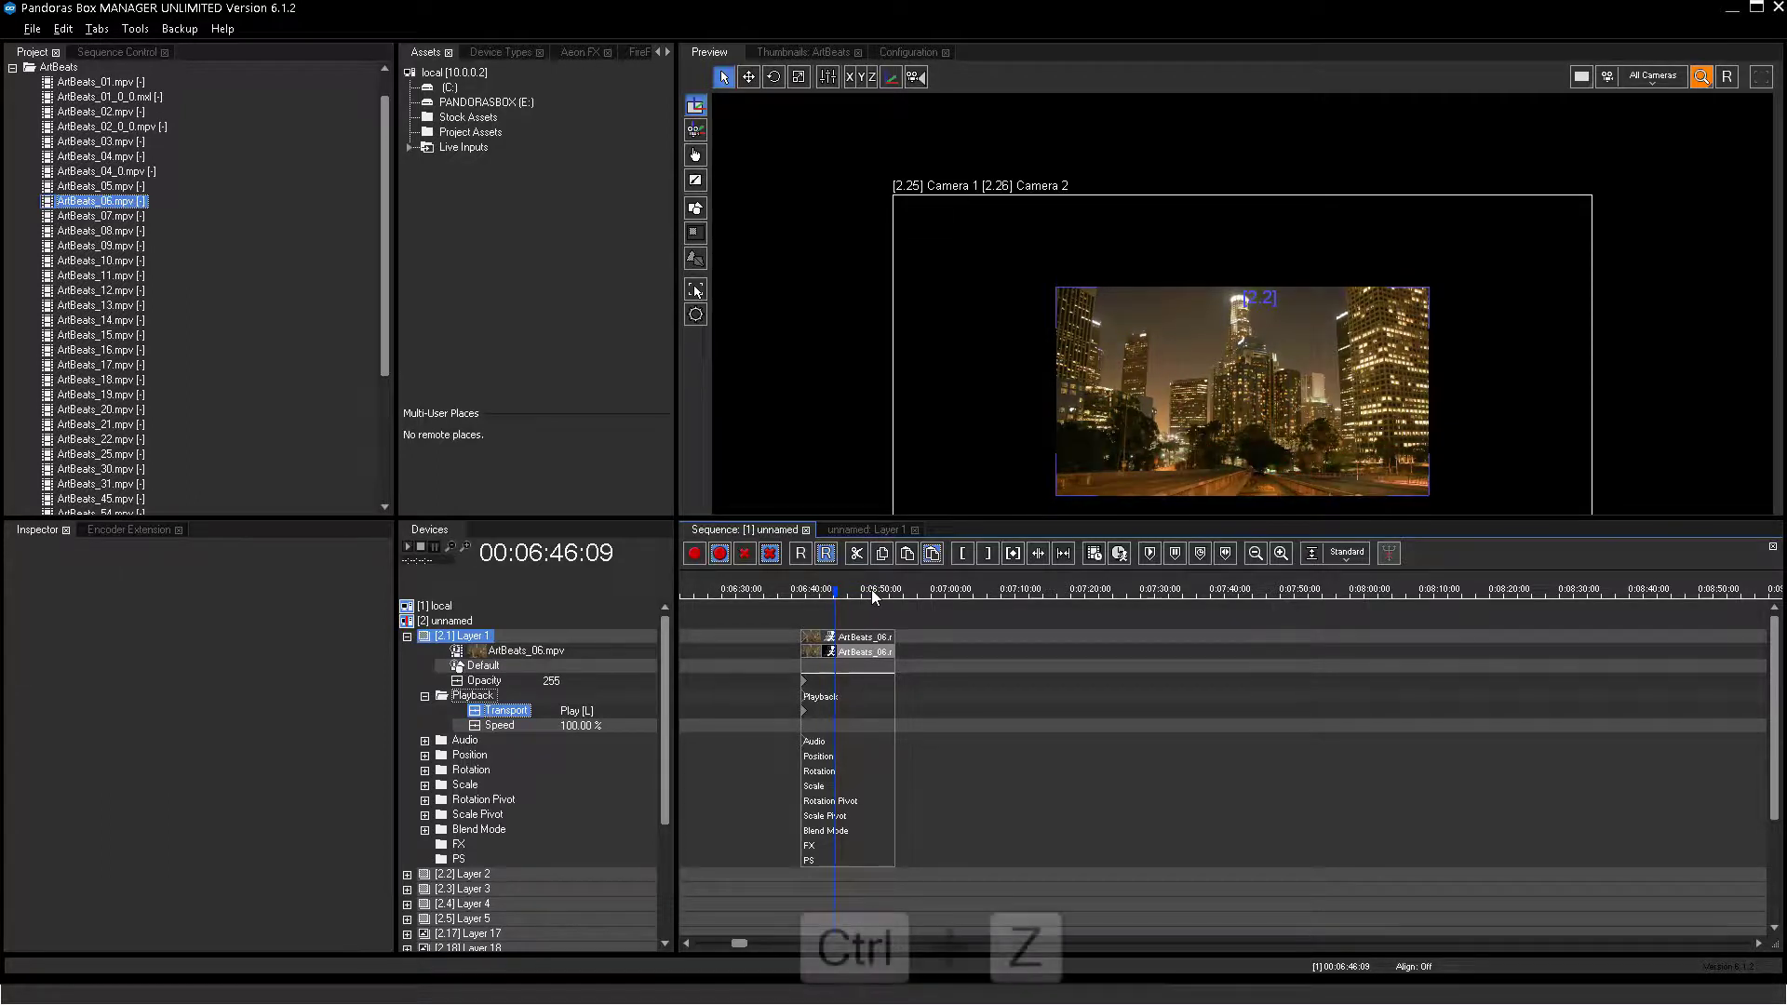
Move the cue to the start of the clip at 0:06:41:08 and set its mode to Play
key("ctrl+Left")
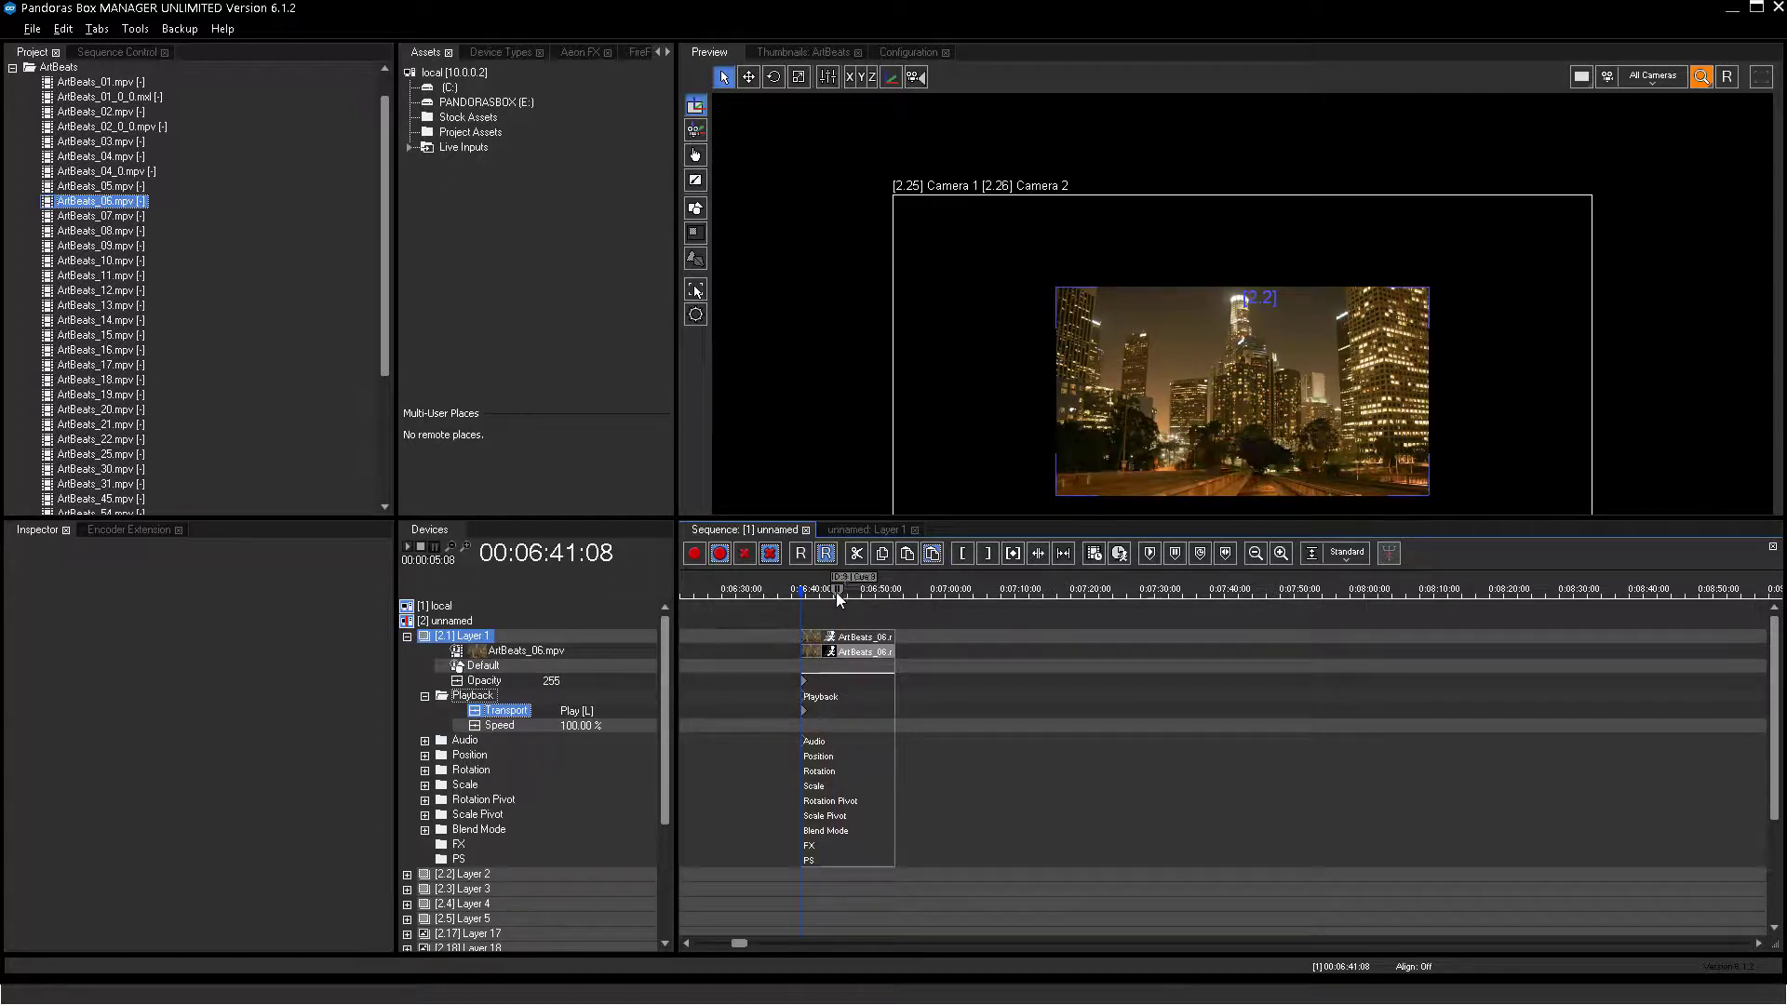
left_click_drag(840, 600, 807, 611)
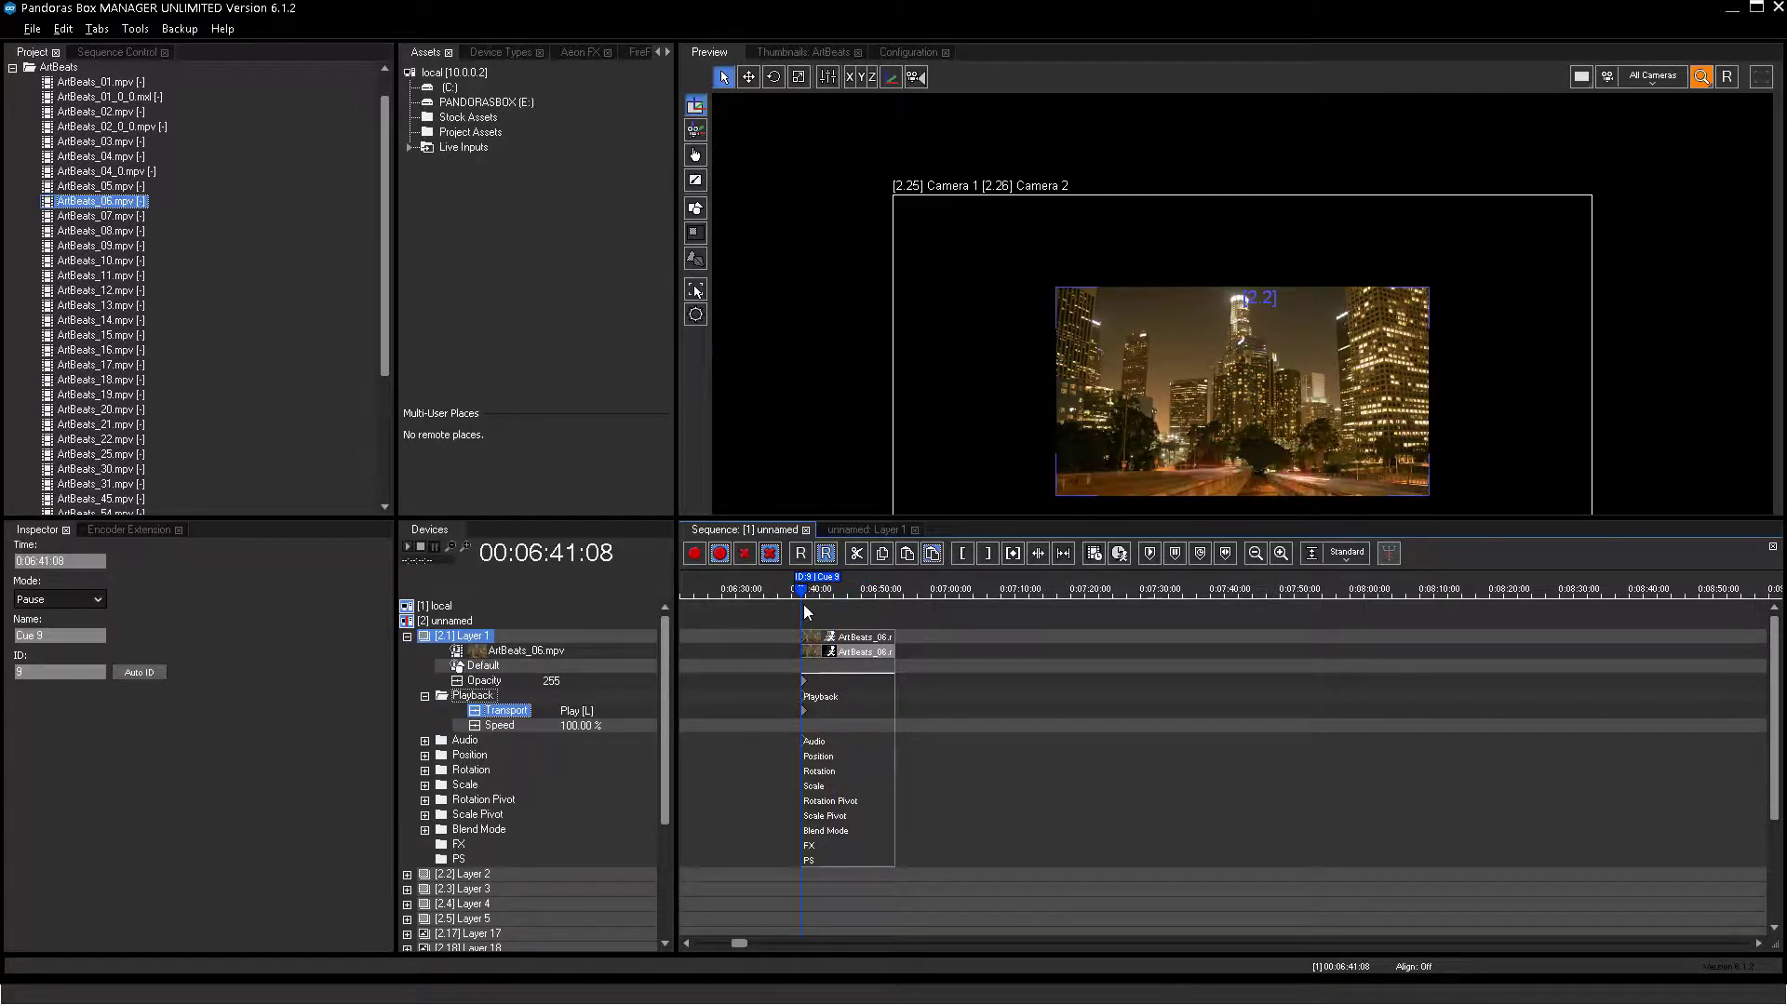
left_click(98, 596)
left_click(92, 617)
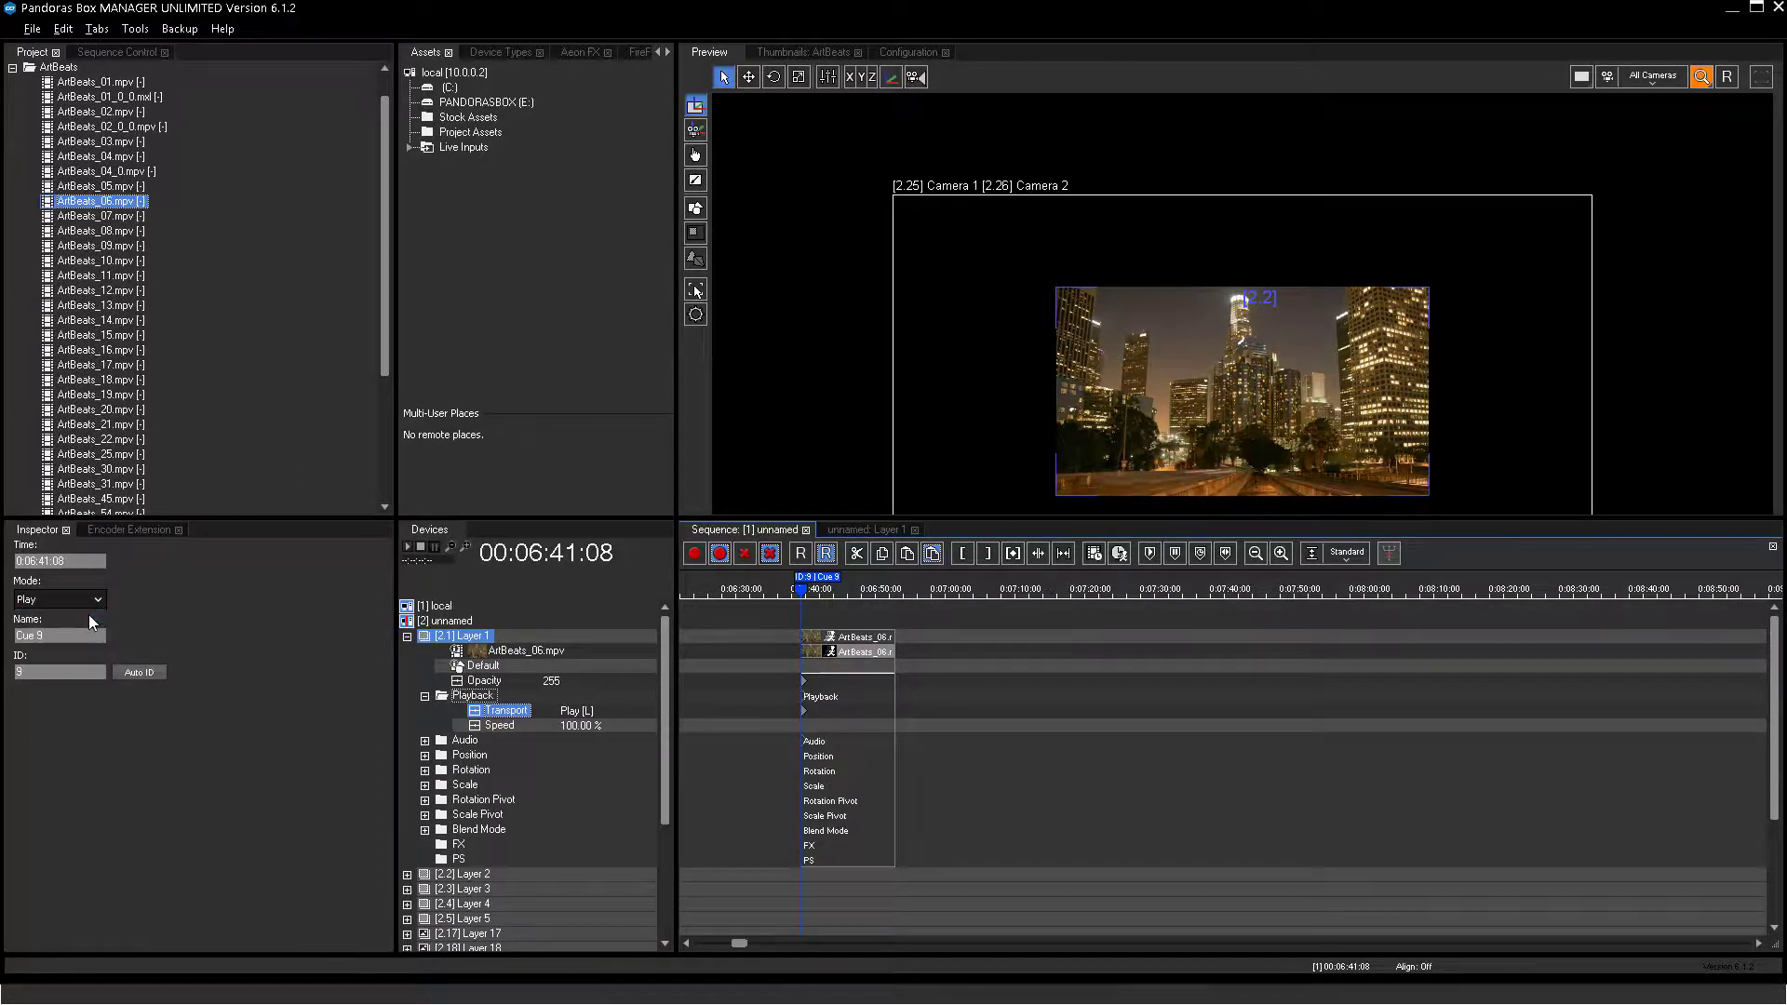
Check how the clip's video plays while jumping the playhead to various points between about 0:06:43 and 0:06:53
left_click(818, 590)
left_click(852, 590)
left_click(881, 594)
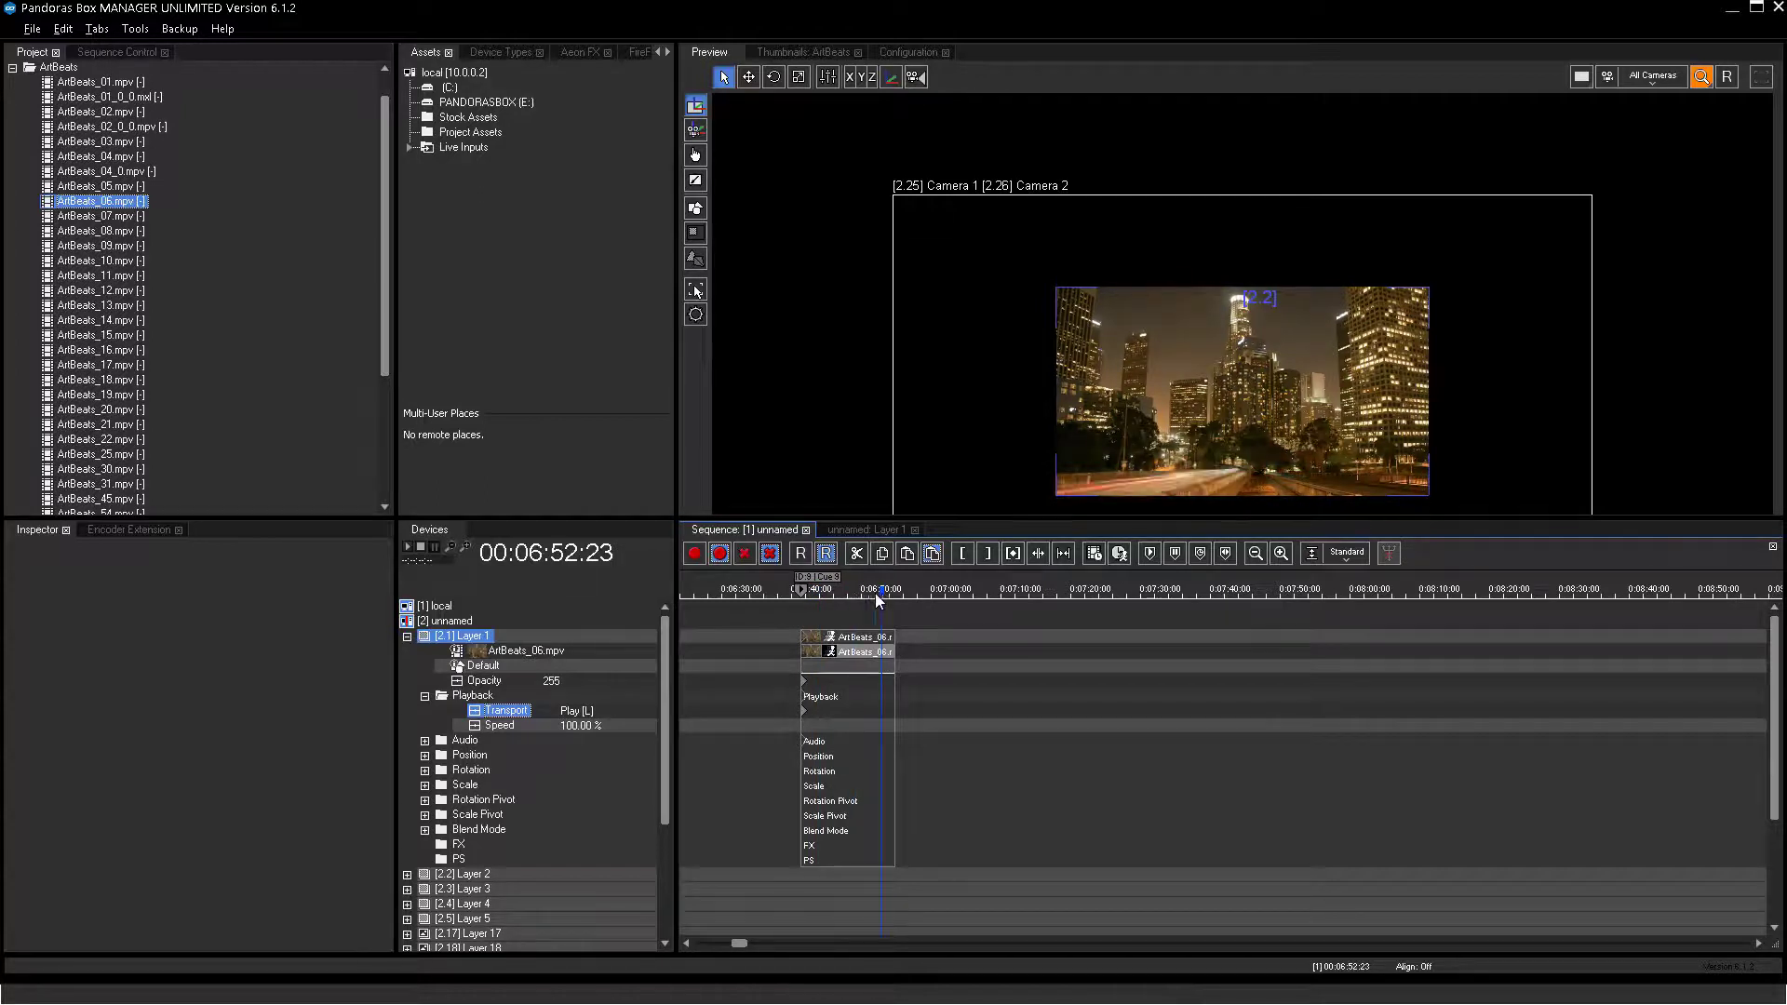
left_click(852, 594)
left_click(824, 593)
left_click(862, 594)
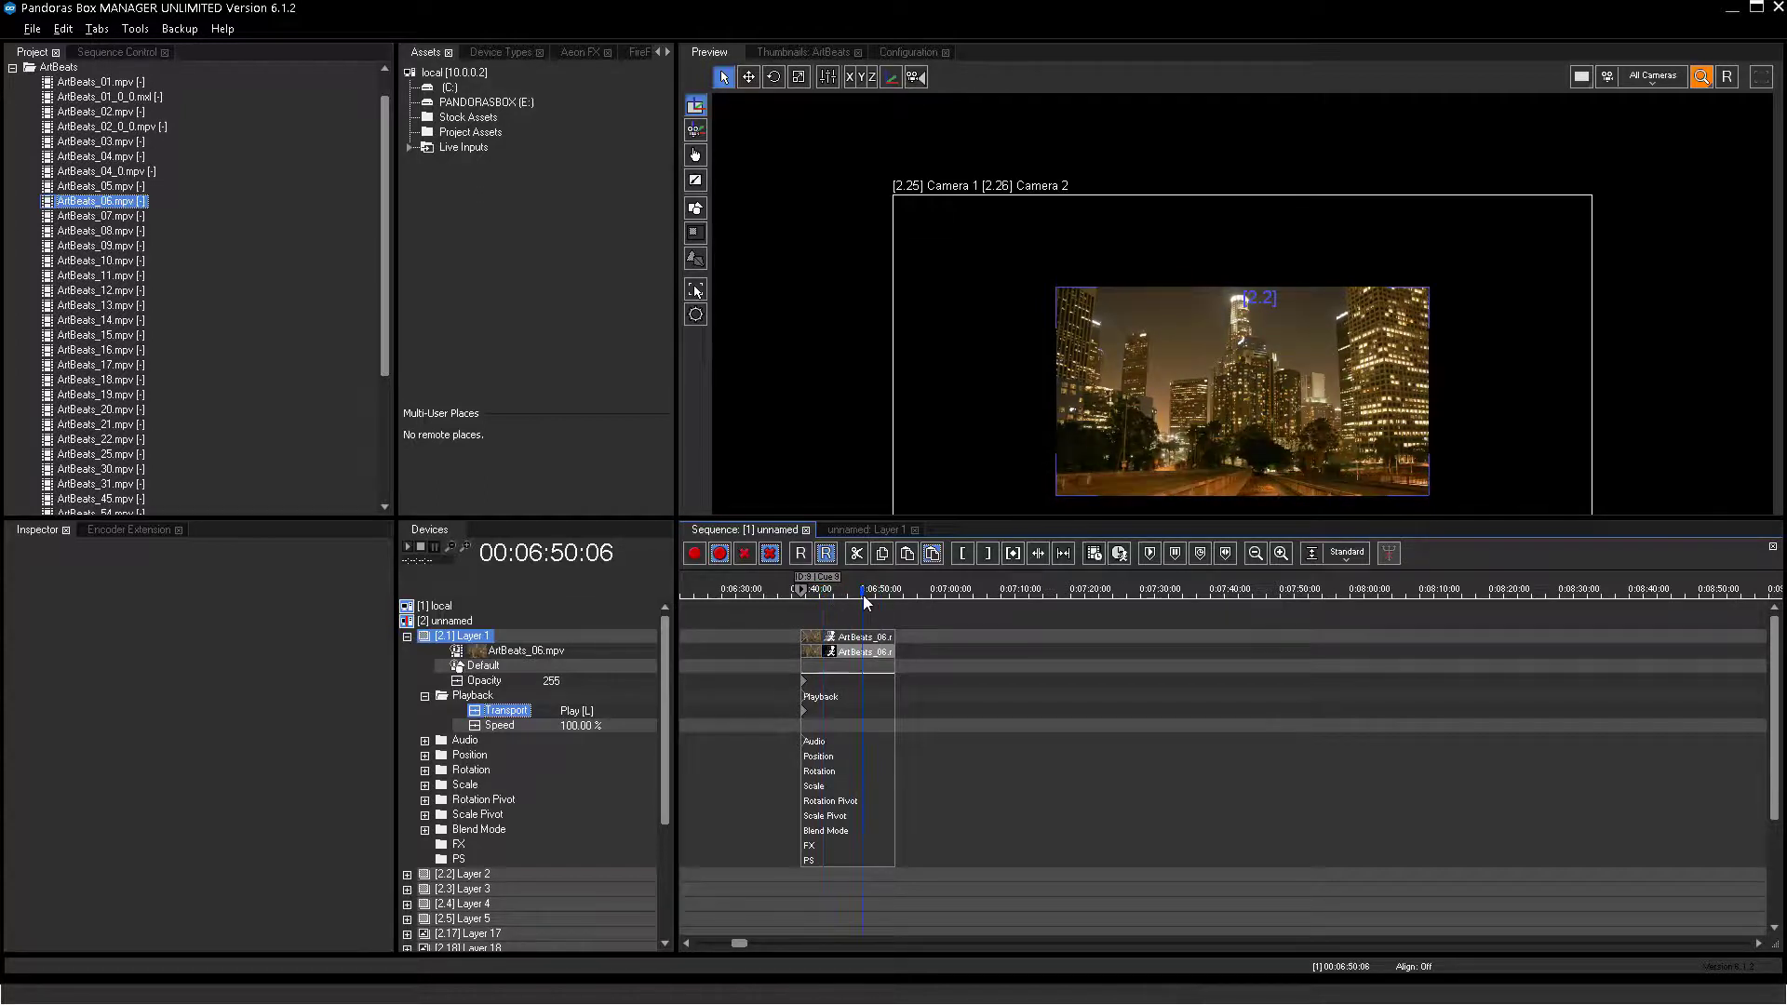
left_click(883, 596)
left_click(840, 595)
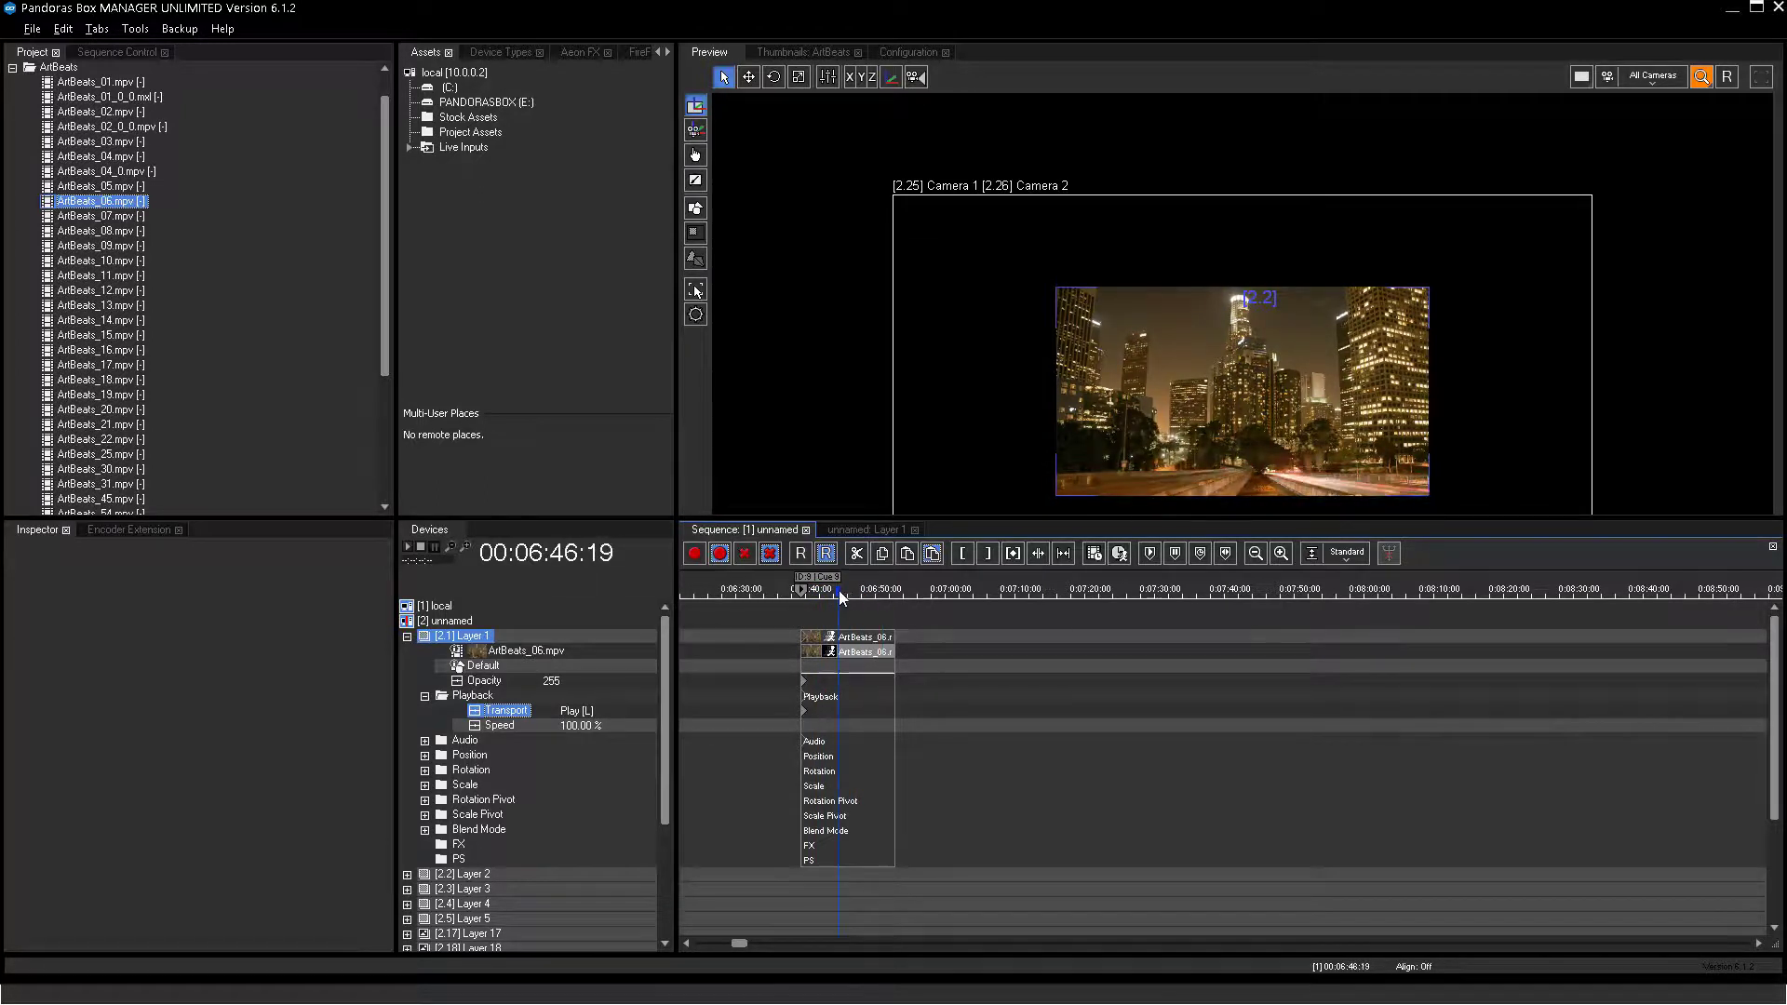
key("space")
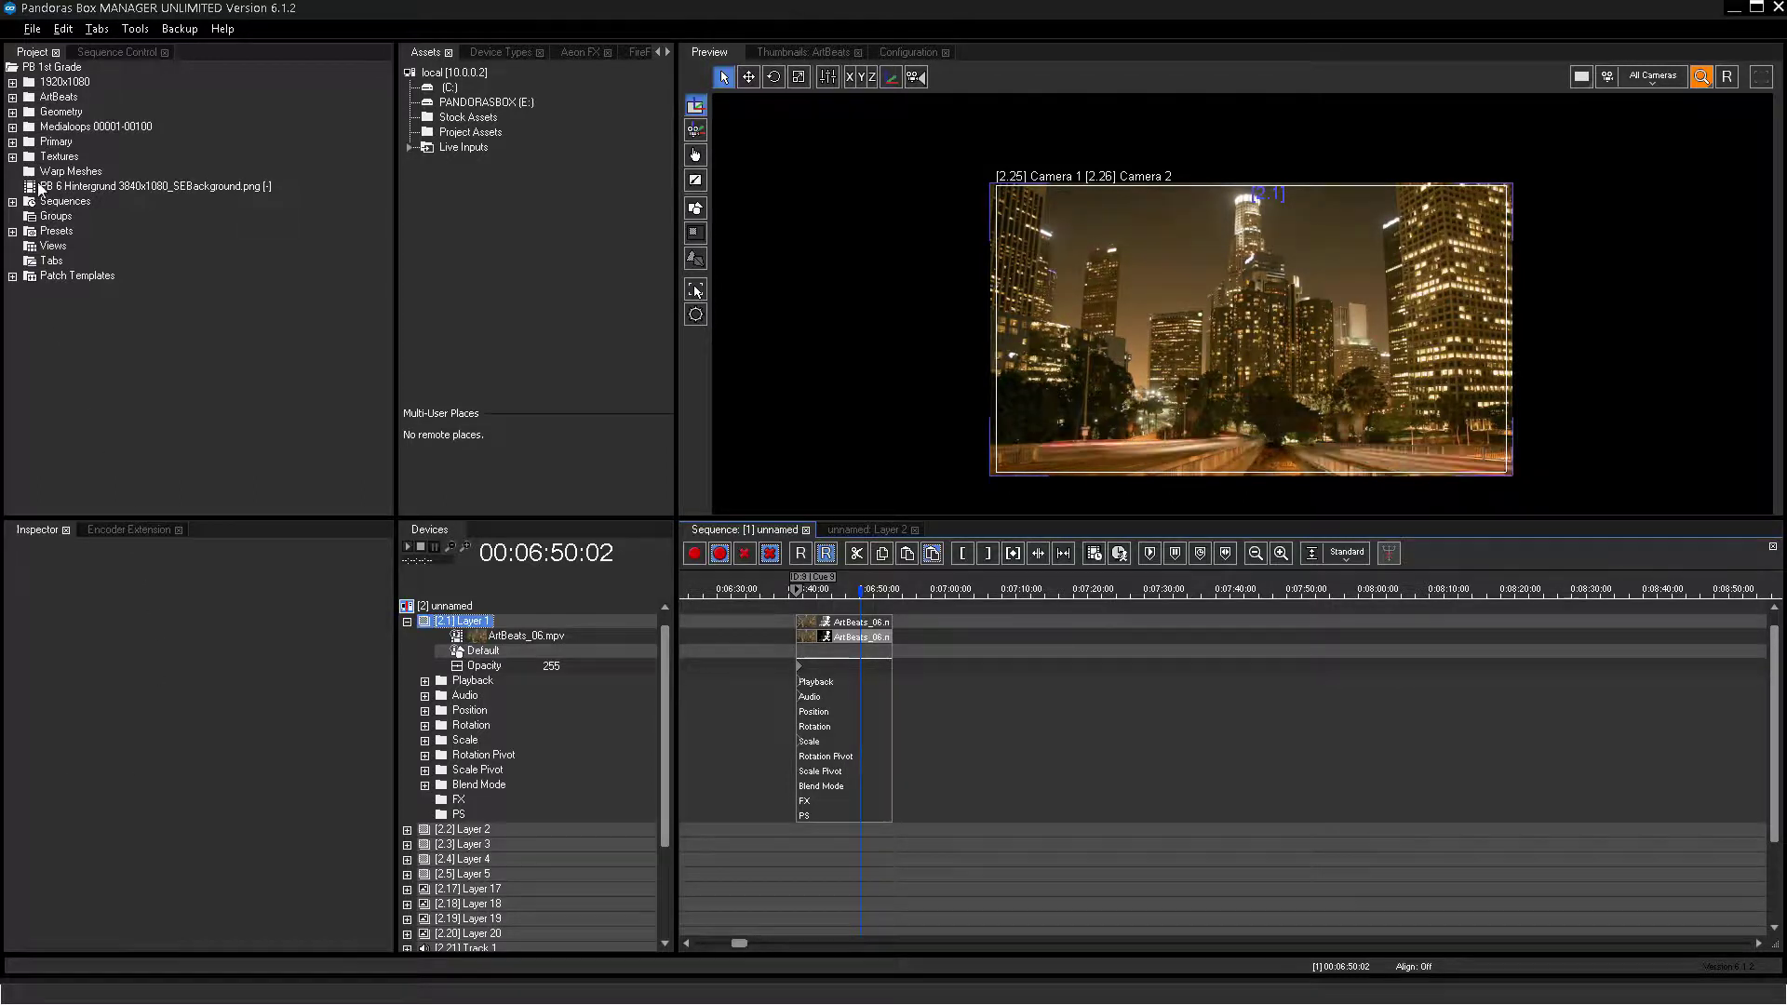
Place ColourBars.png from the 1920x1080 folder on Layer 2, starting at 0:06:41:02 with the Layer 1 clip
left_click(13, 83)
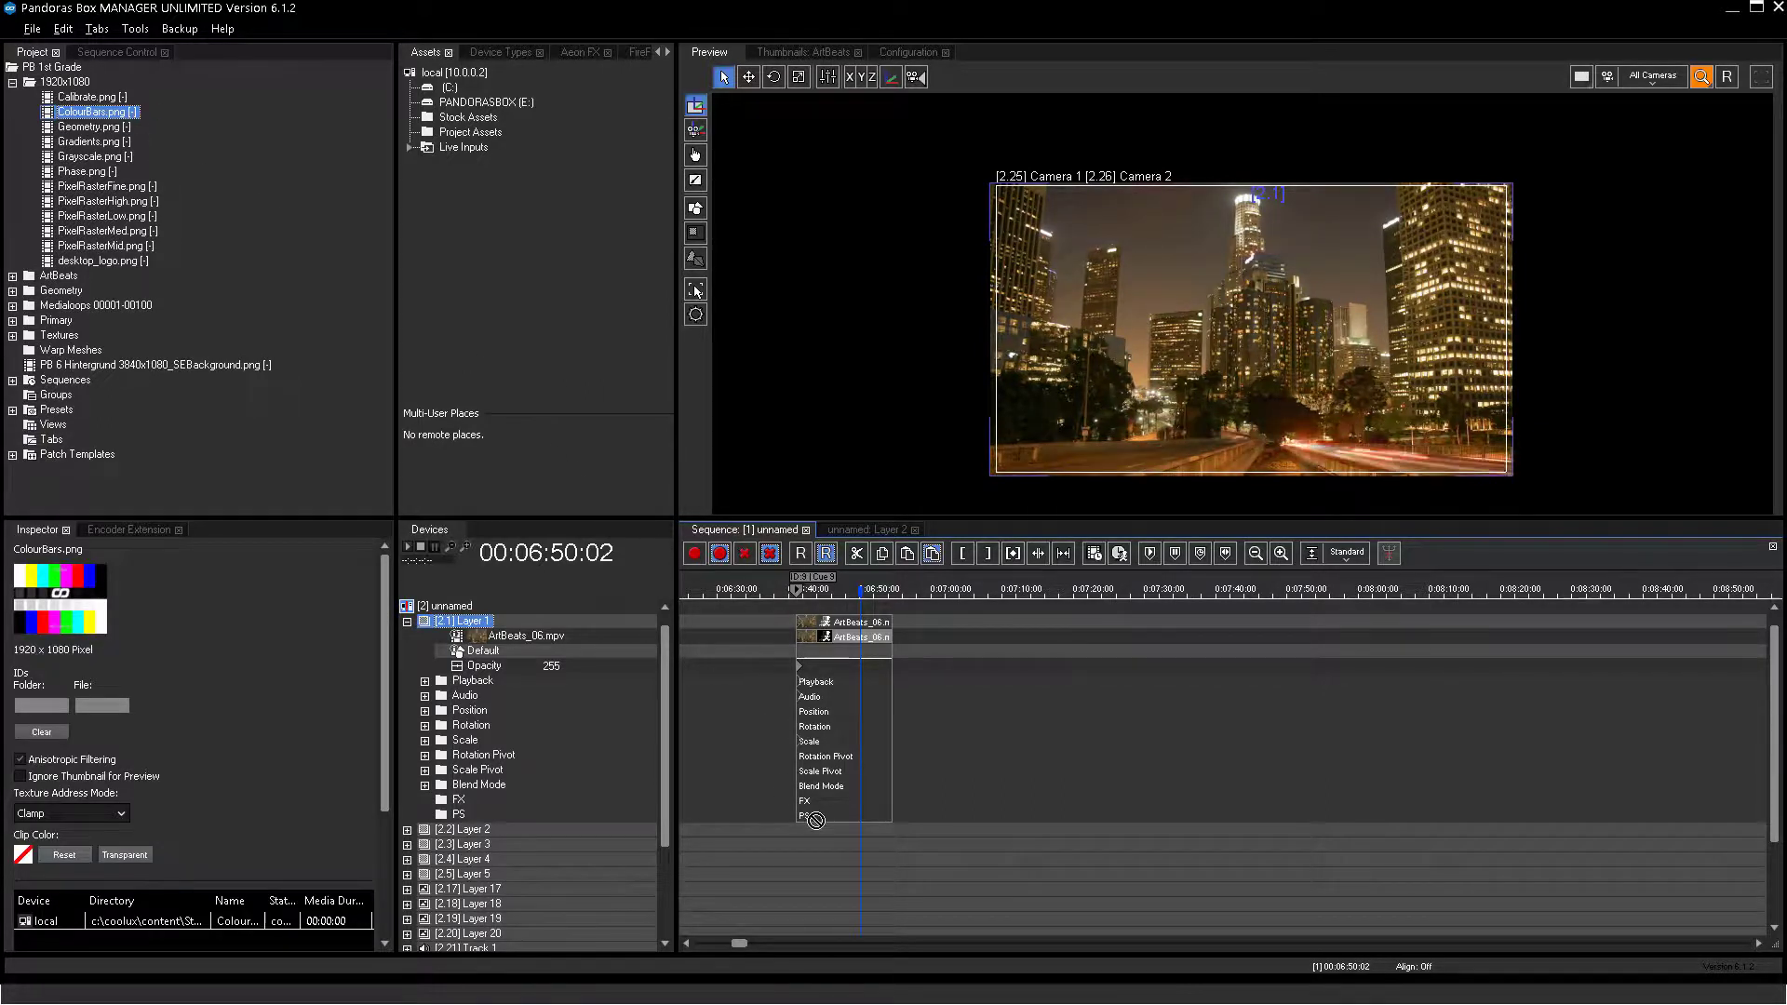
left_click_drag(826, 835, 819, 830)
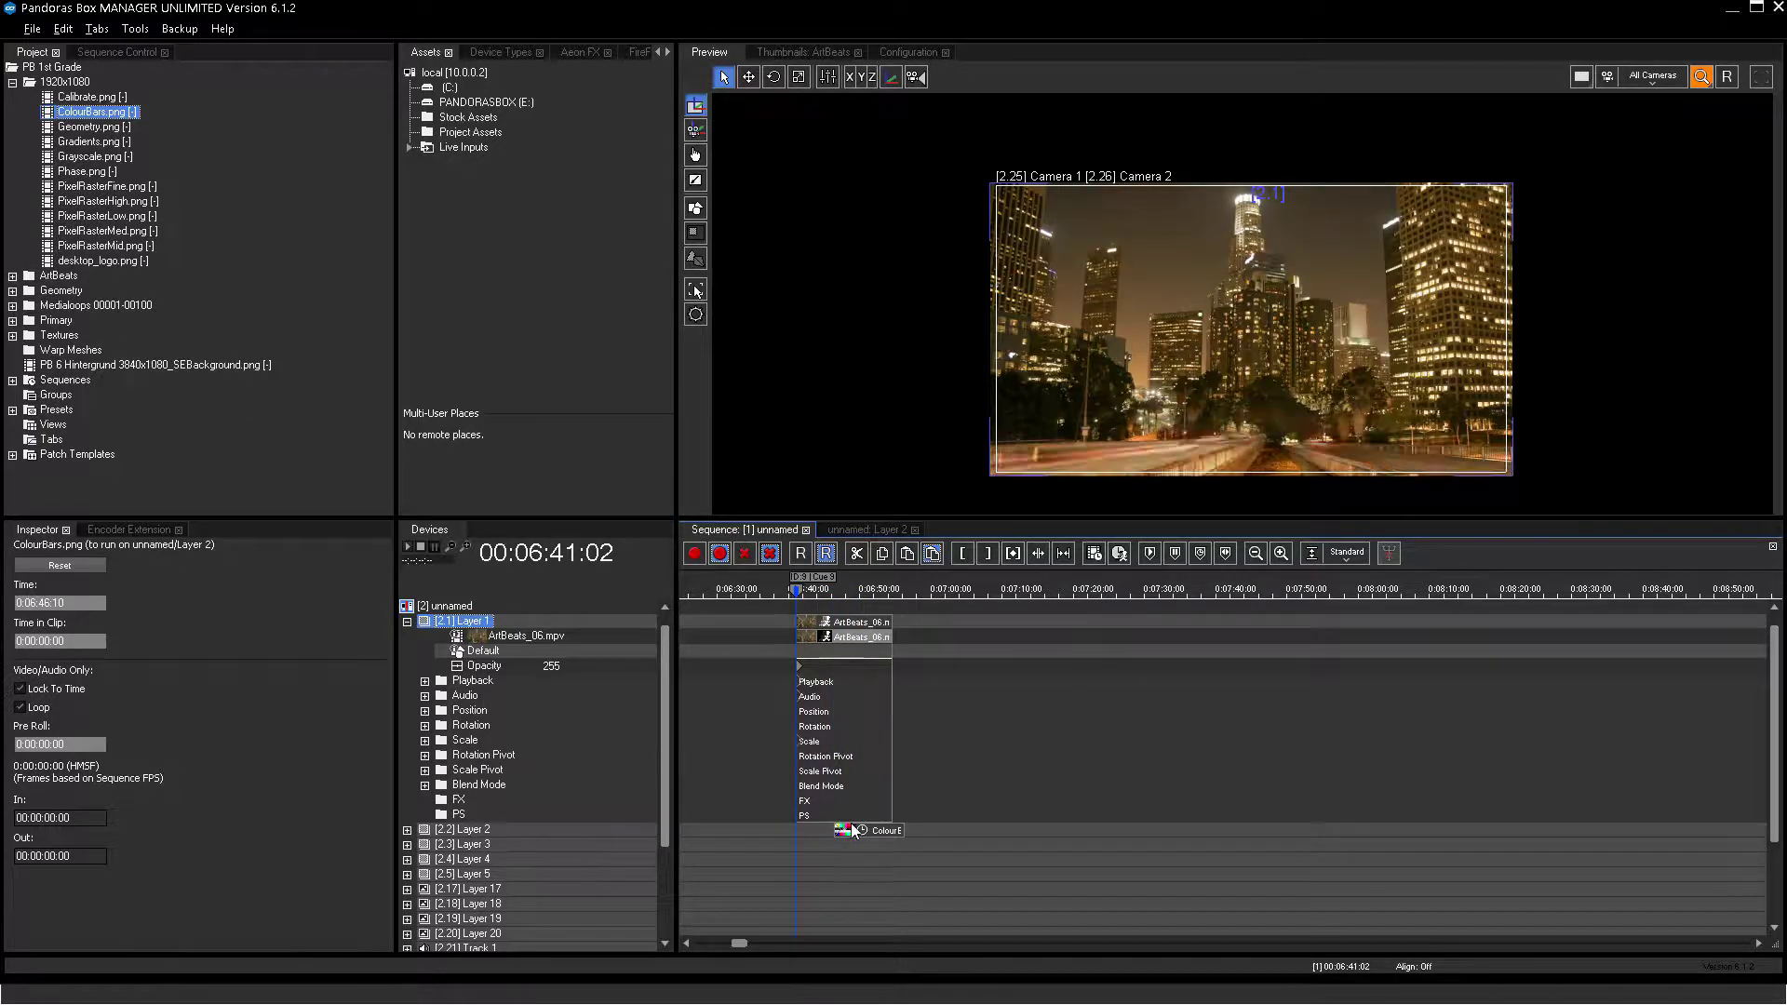
left_click(847, 834)
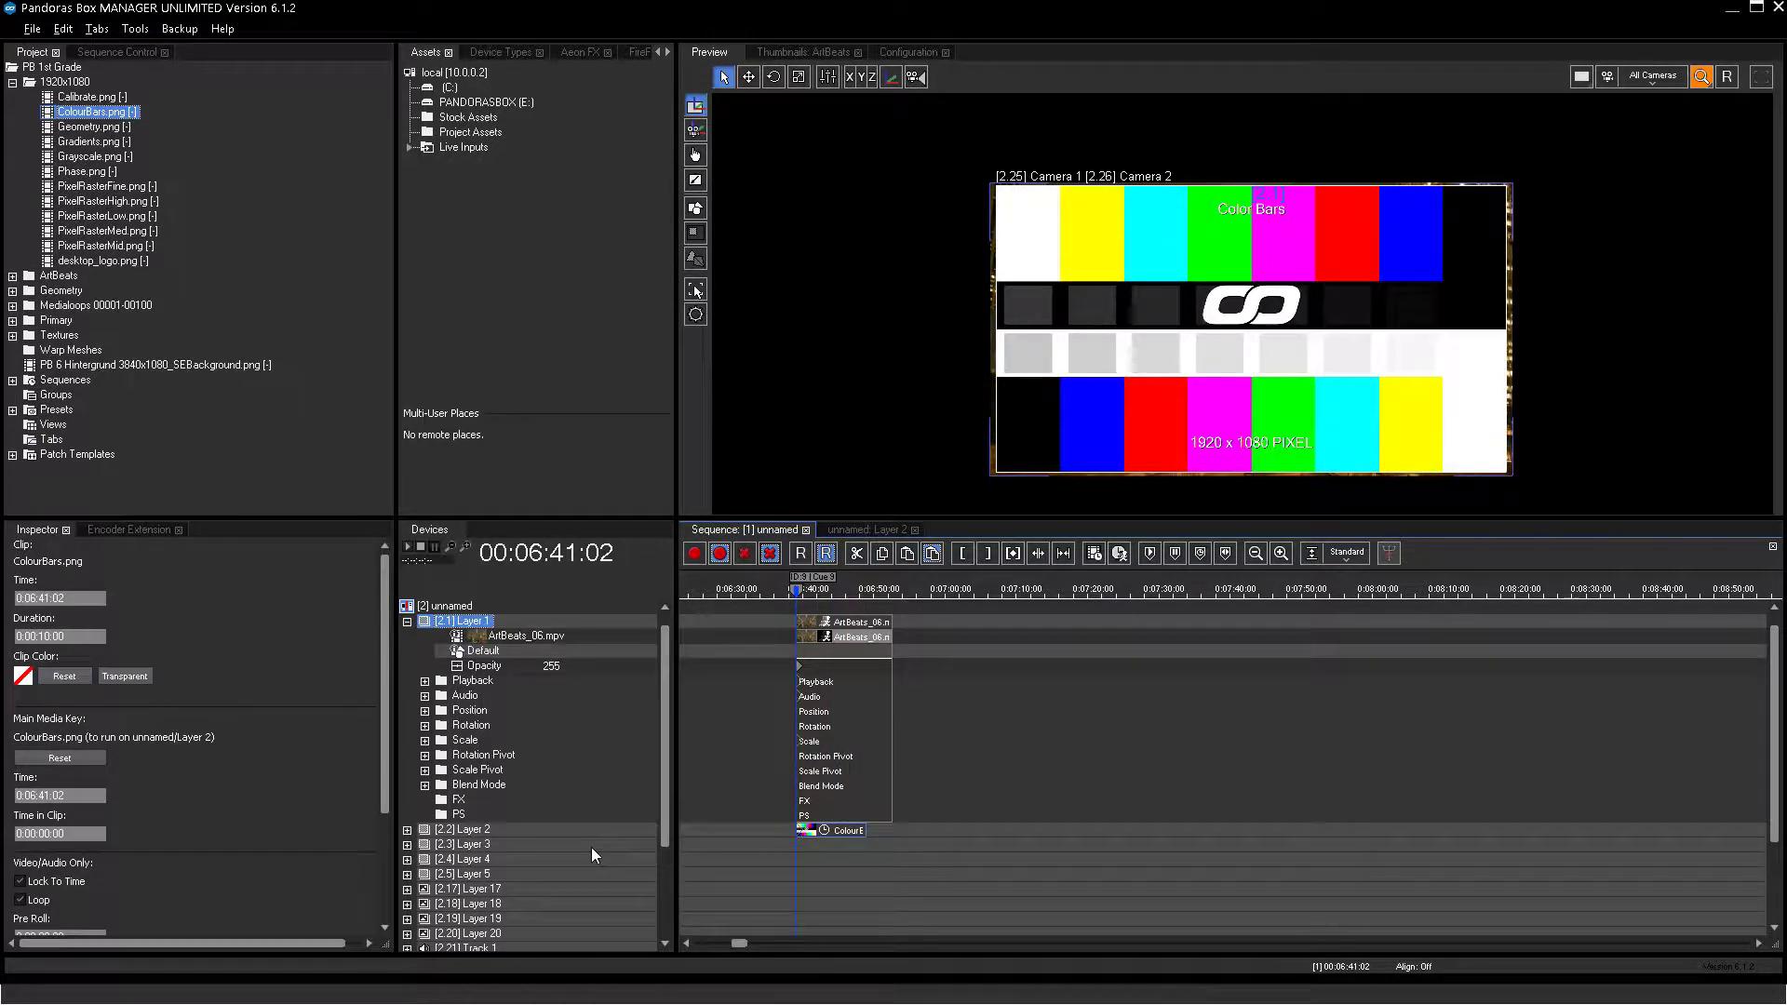
Add X Scale and Y Scale keys at the start of the ColourBars.png clip on Layer 2
left_click(407, 829)
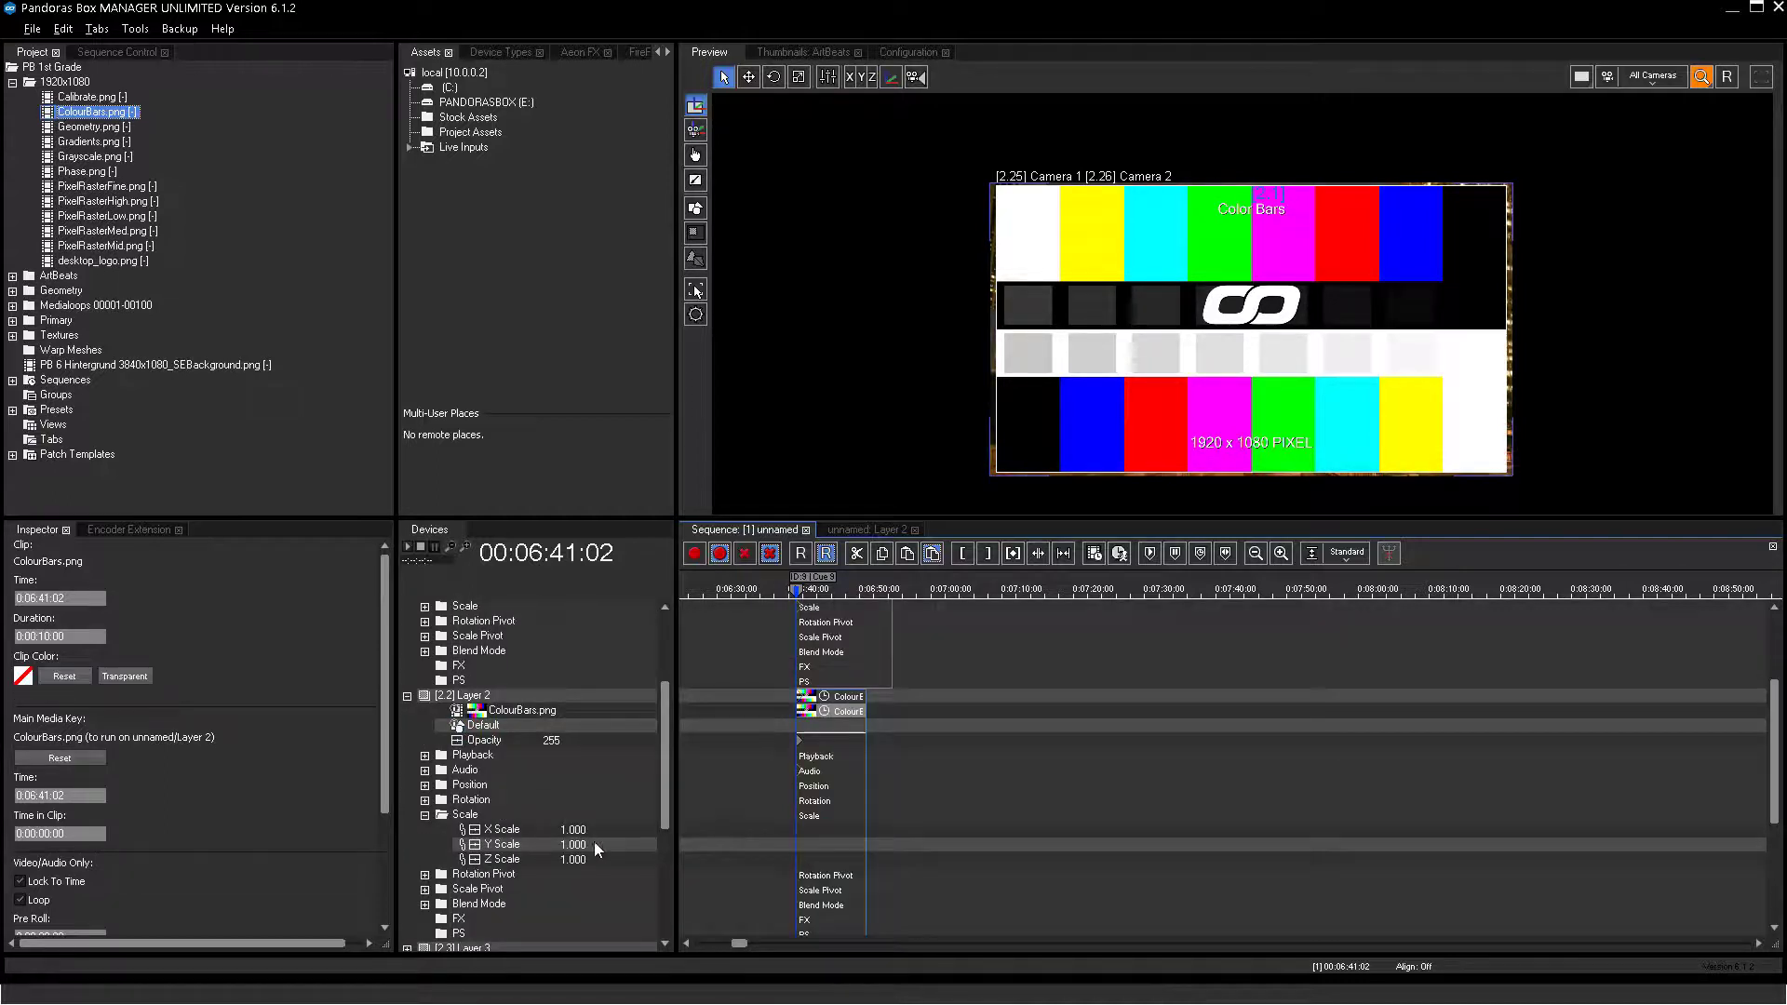
left_click(808, 842)
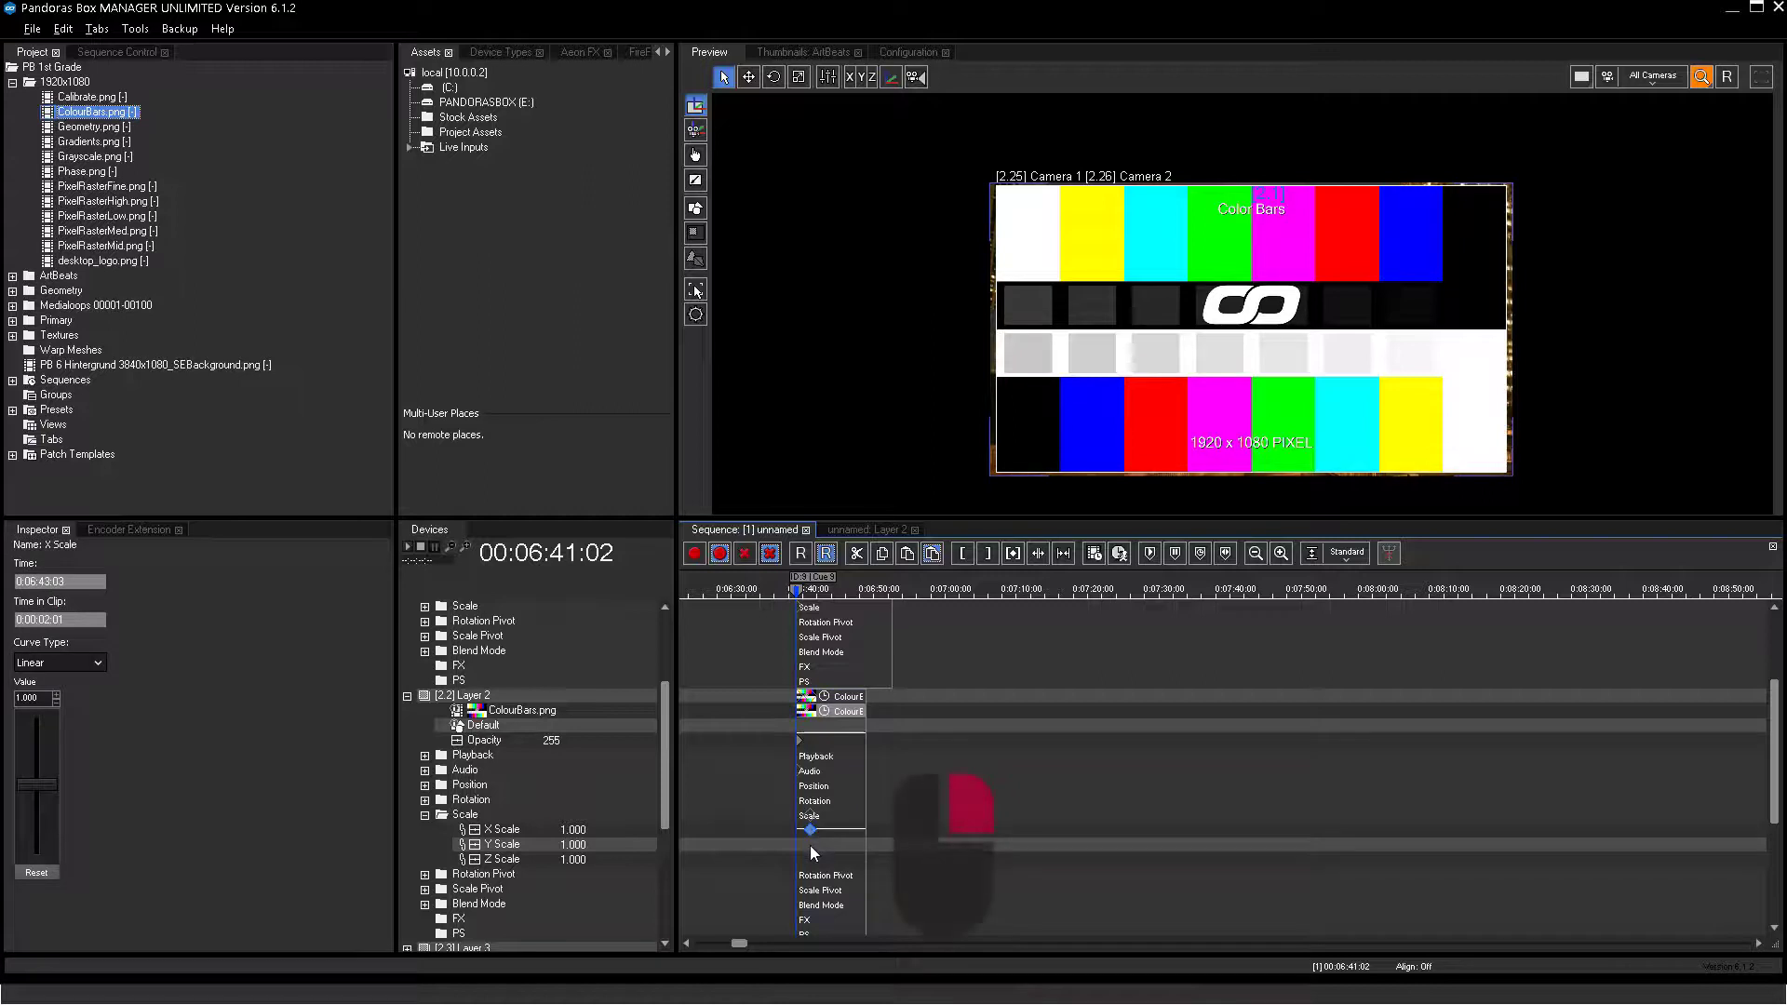
left_click_drag(808, 829, 798, 844)
left_click(809, 844)
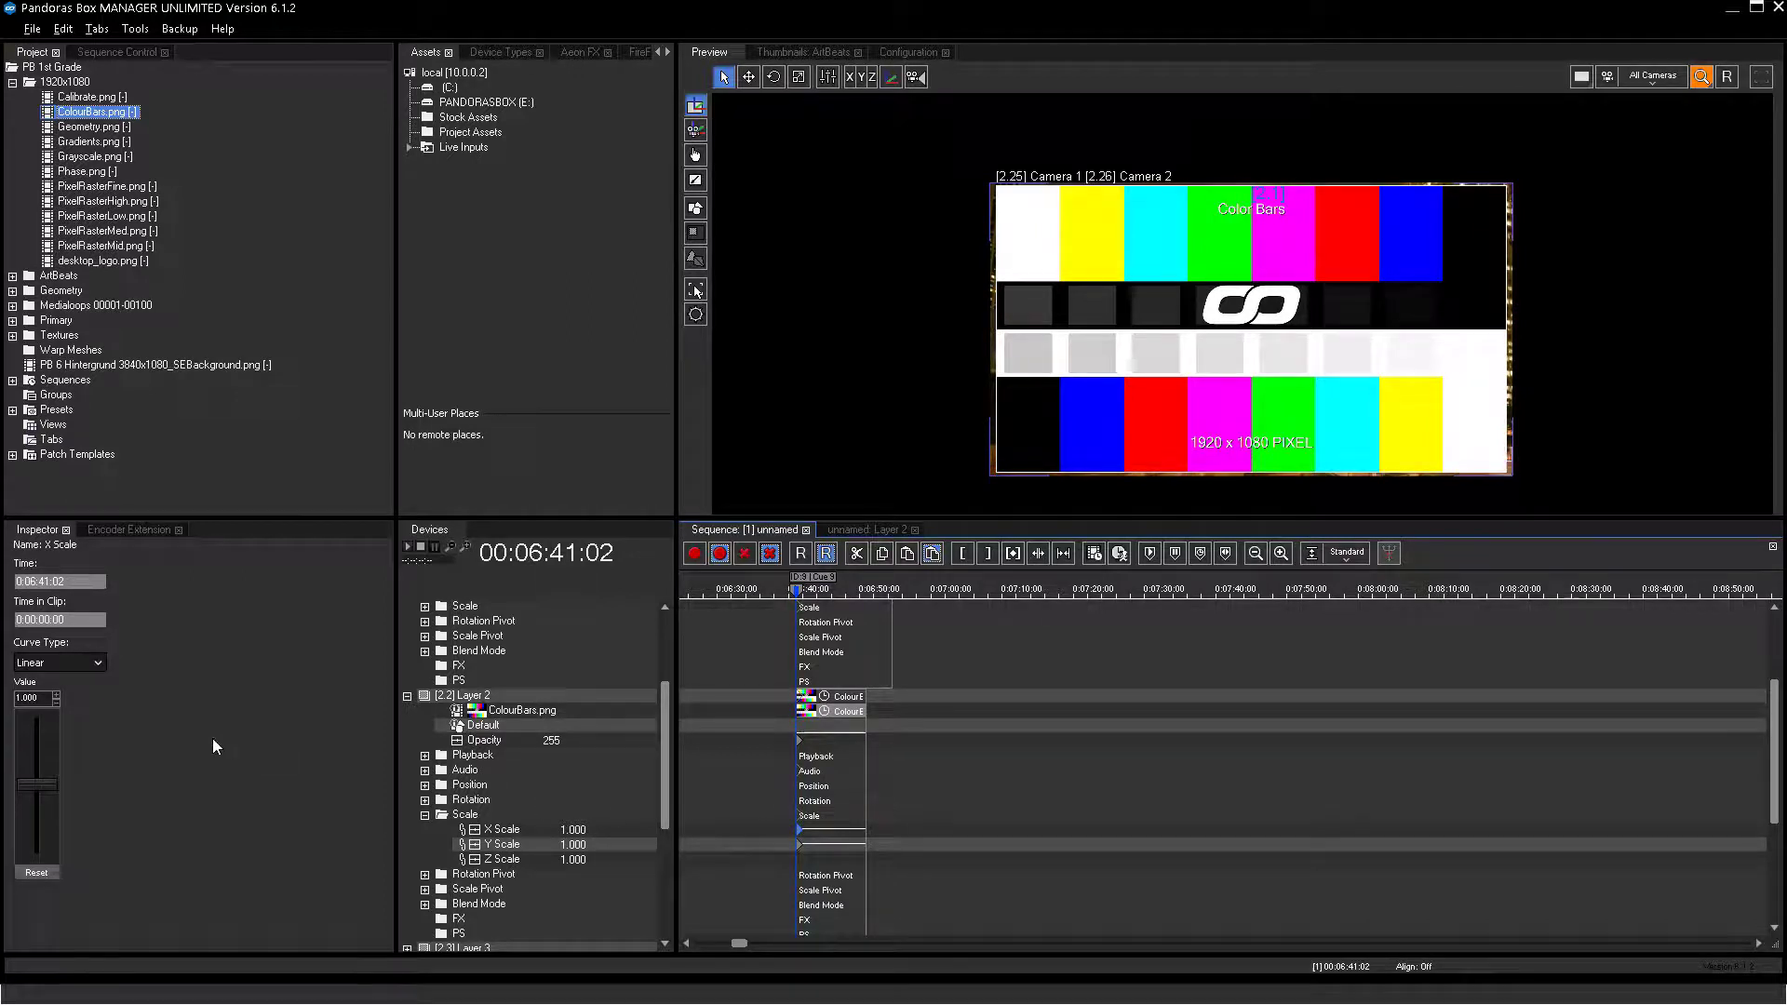
Set the X Scale and Y Scale keys of the ColourBars.png clip to 1/4 each
left_click(43, 699)
type("1")
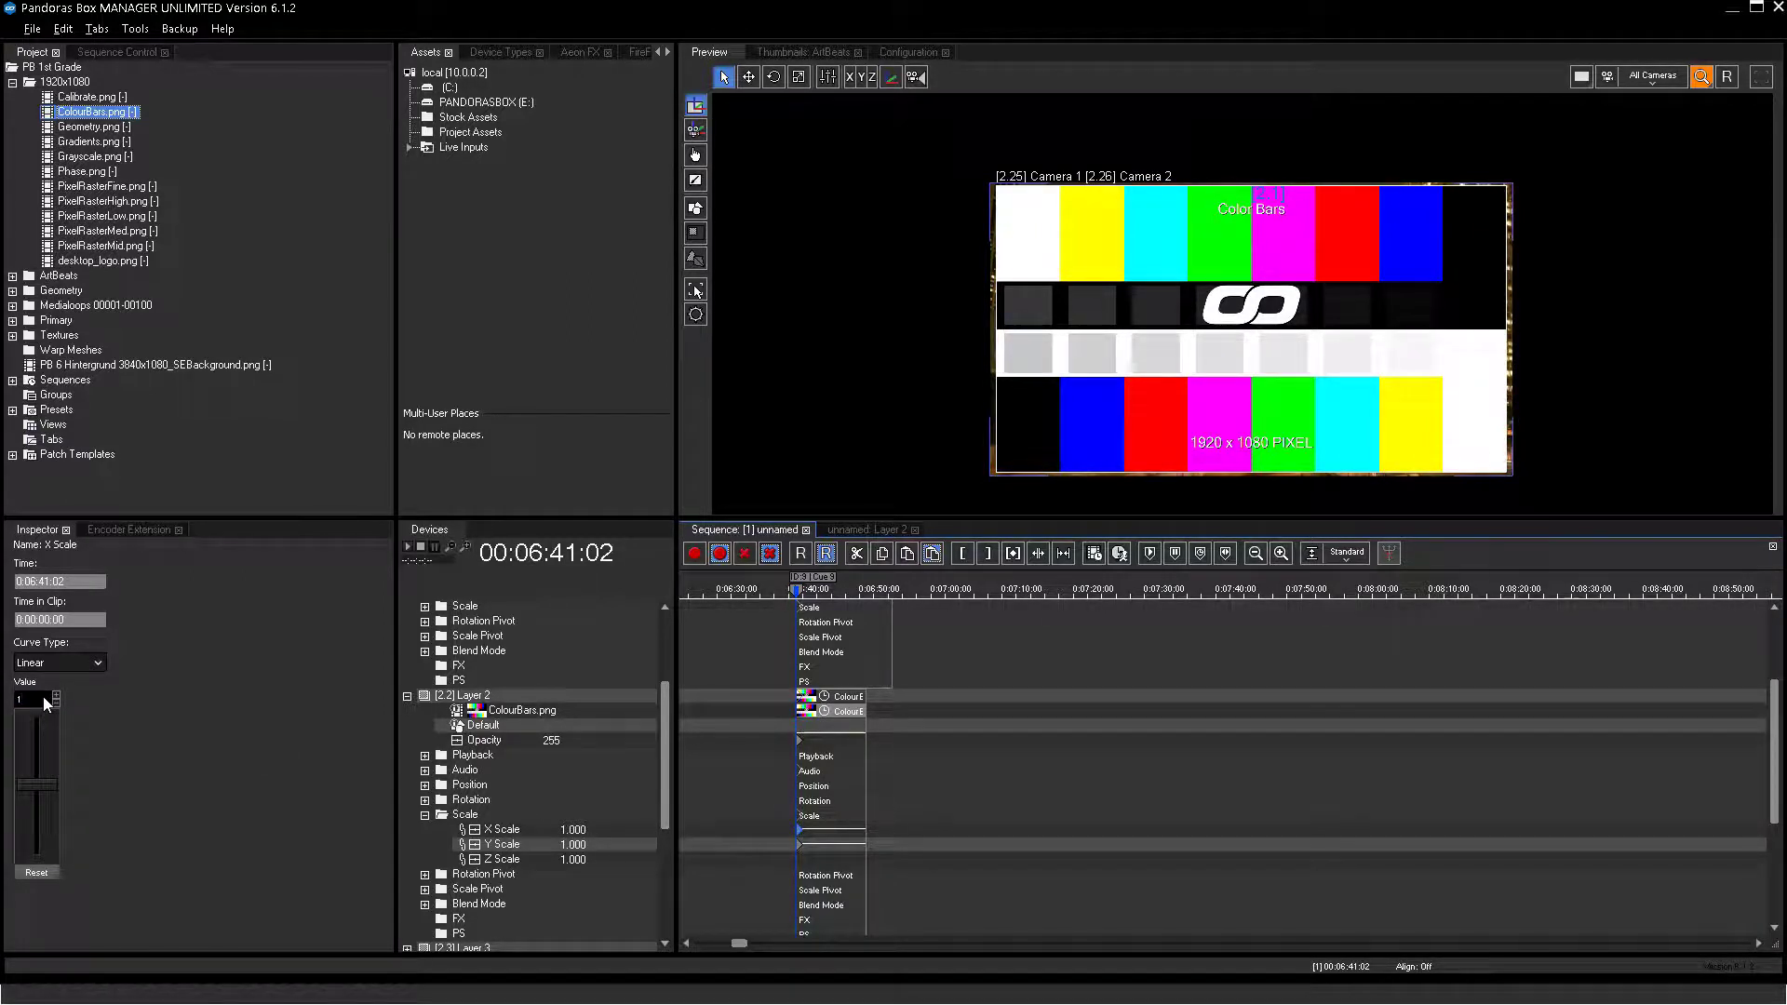
type("/4")
key("Return")
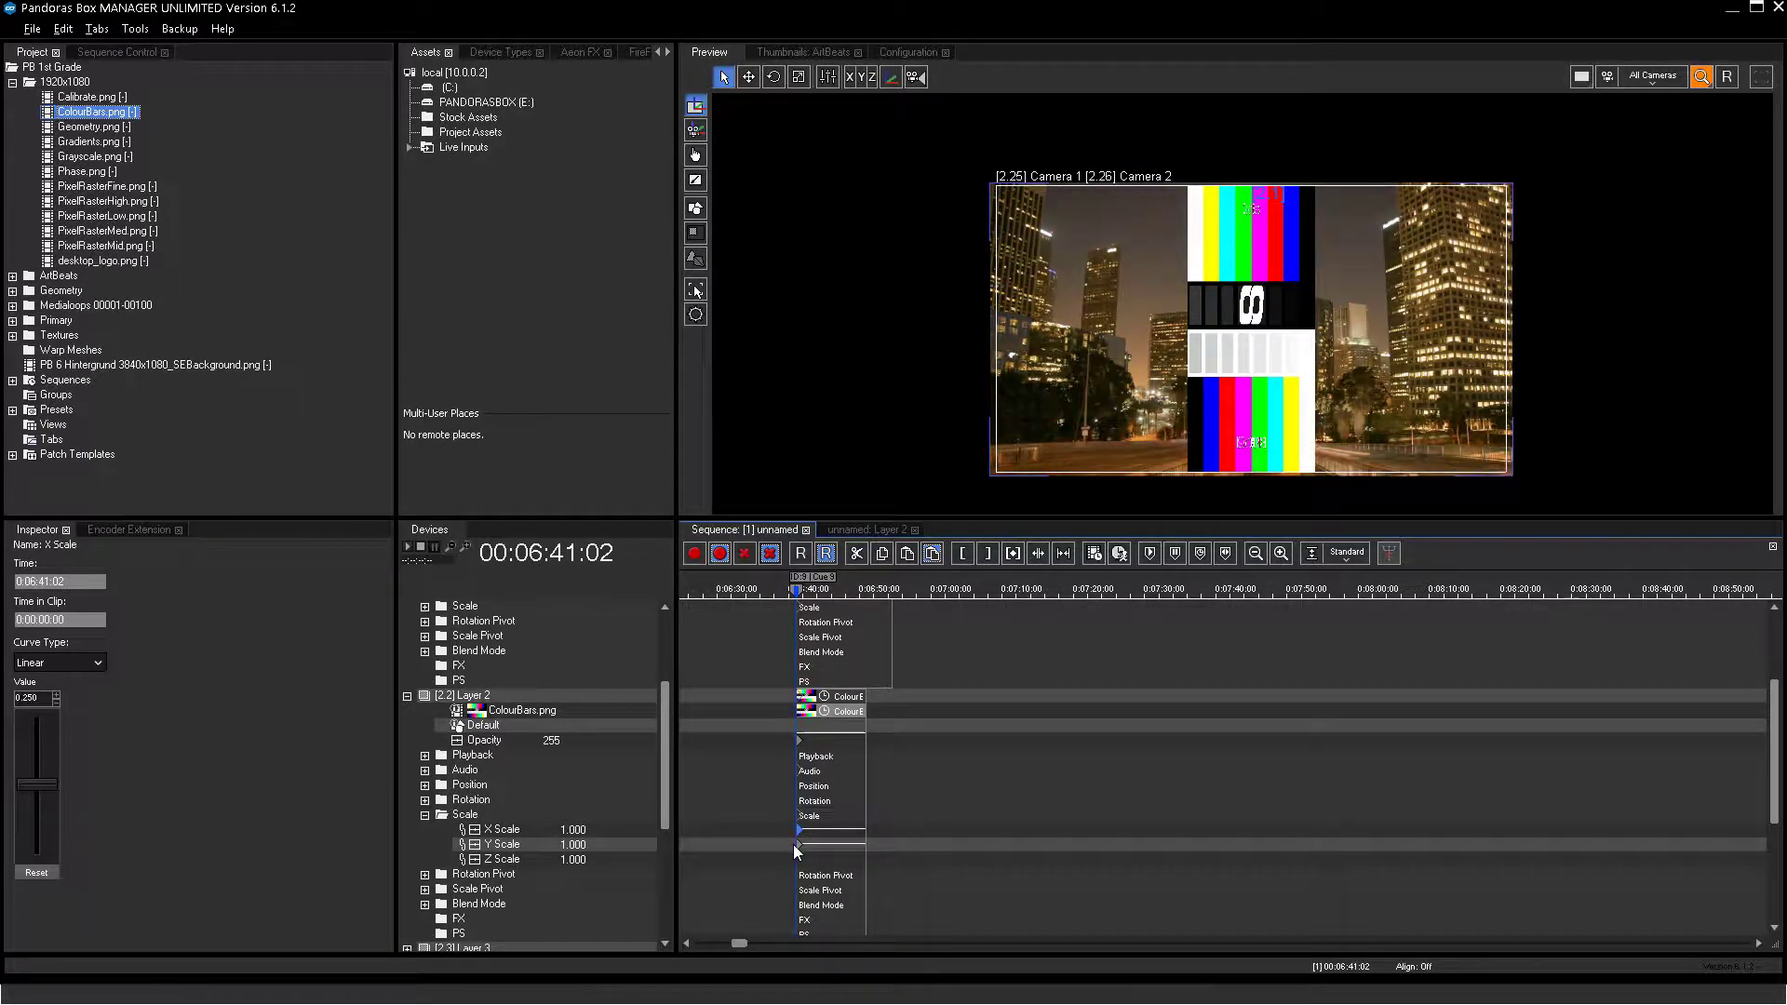
double_click(37, 698)
type("1")
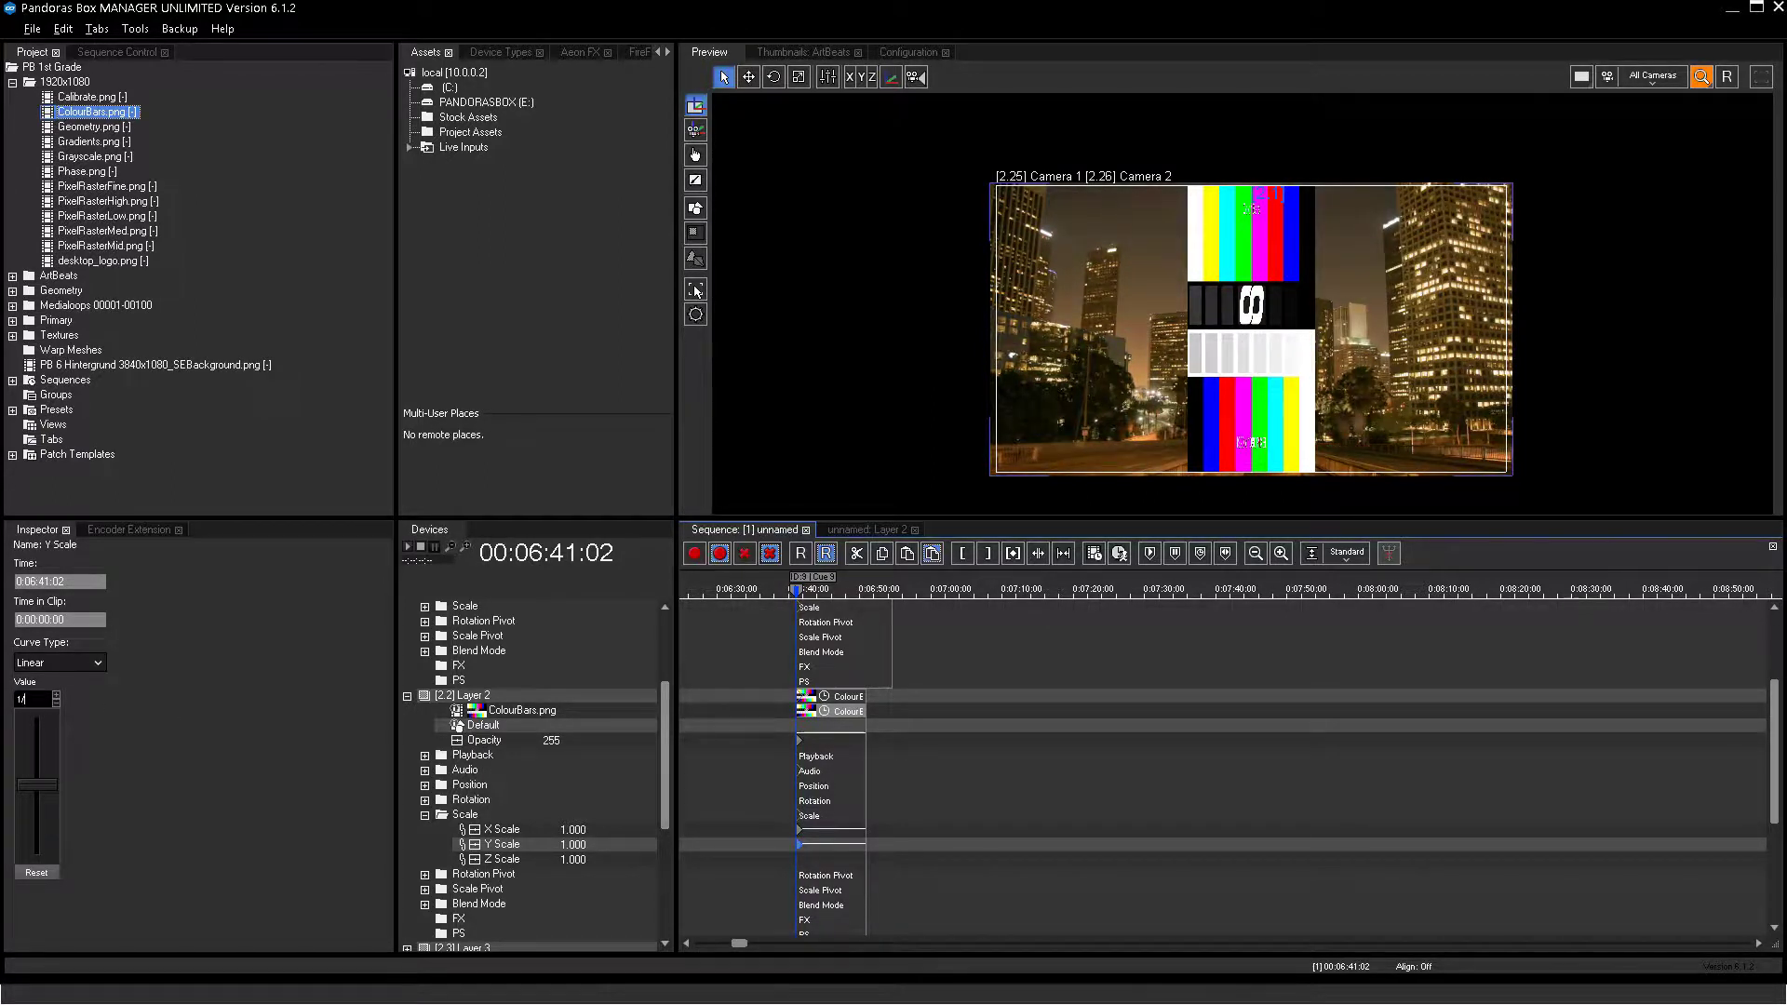
type("/4")
key("Return")
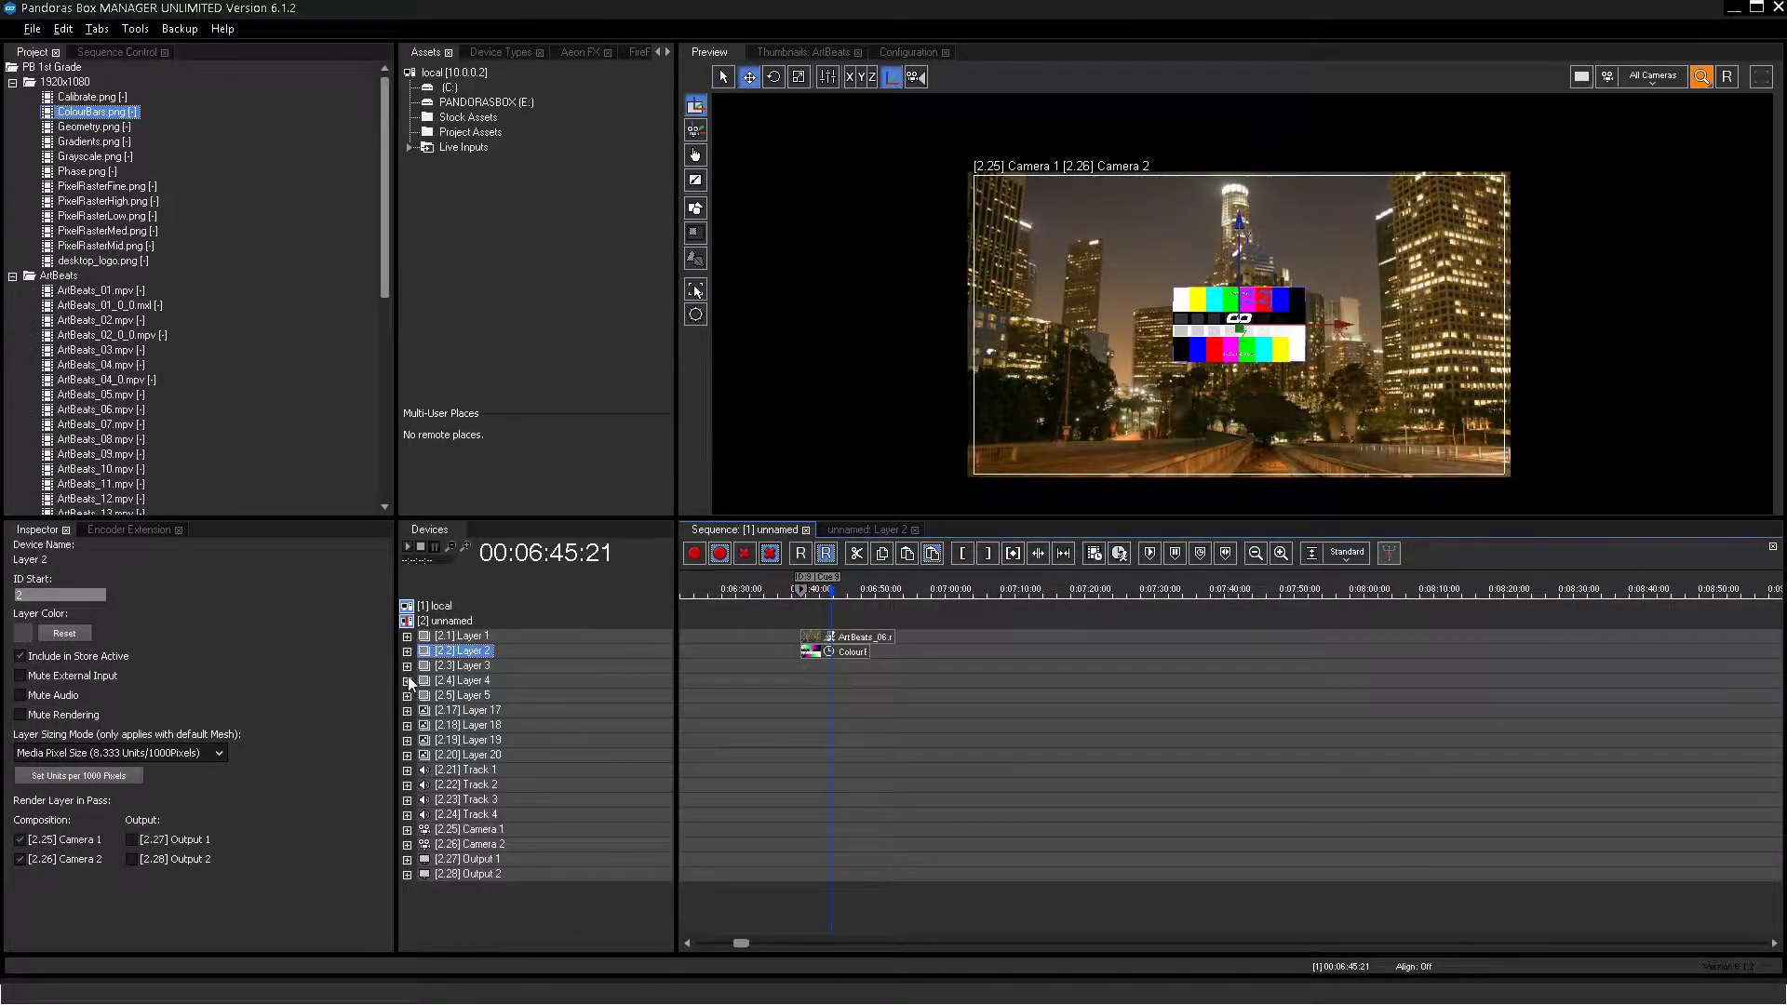
Add an X Pos key at the very start of the ColourBars.png clip on Layer 2
left_click(407, 652)
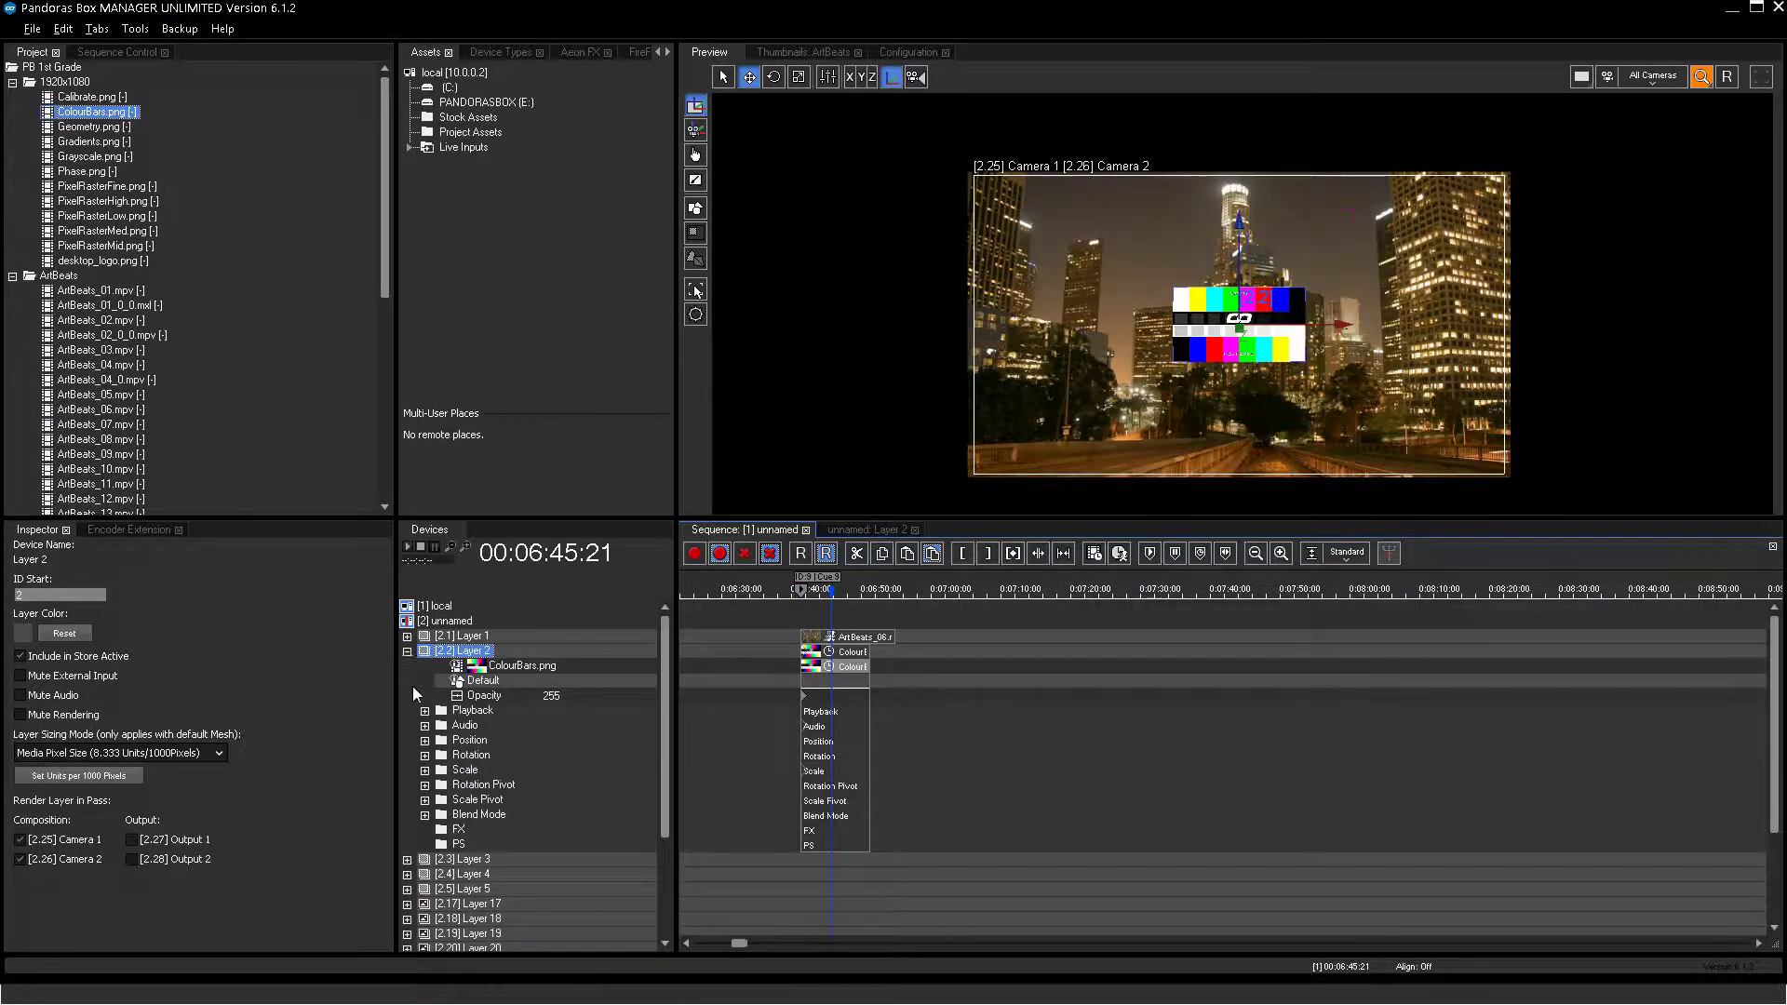
left_click(426, 740)
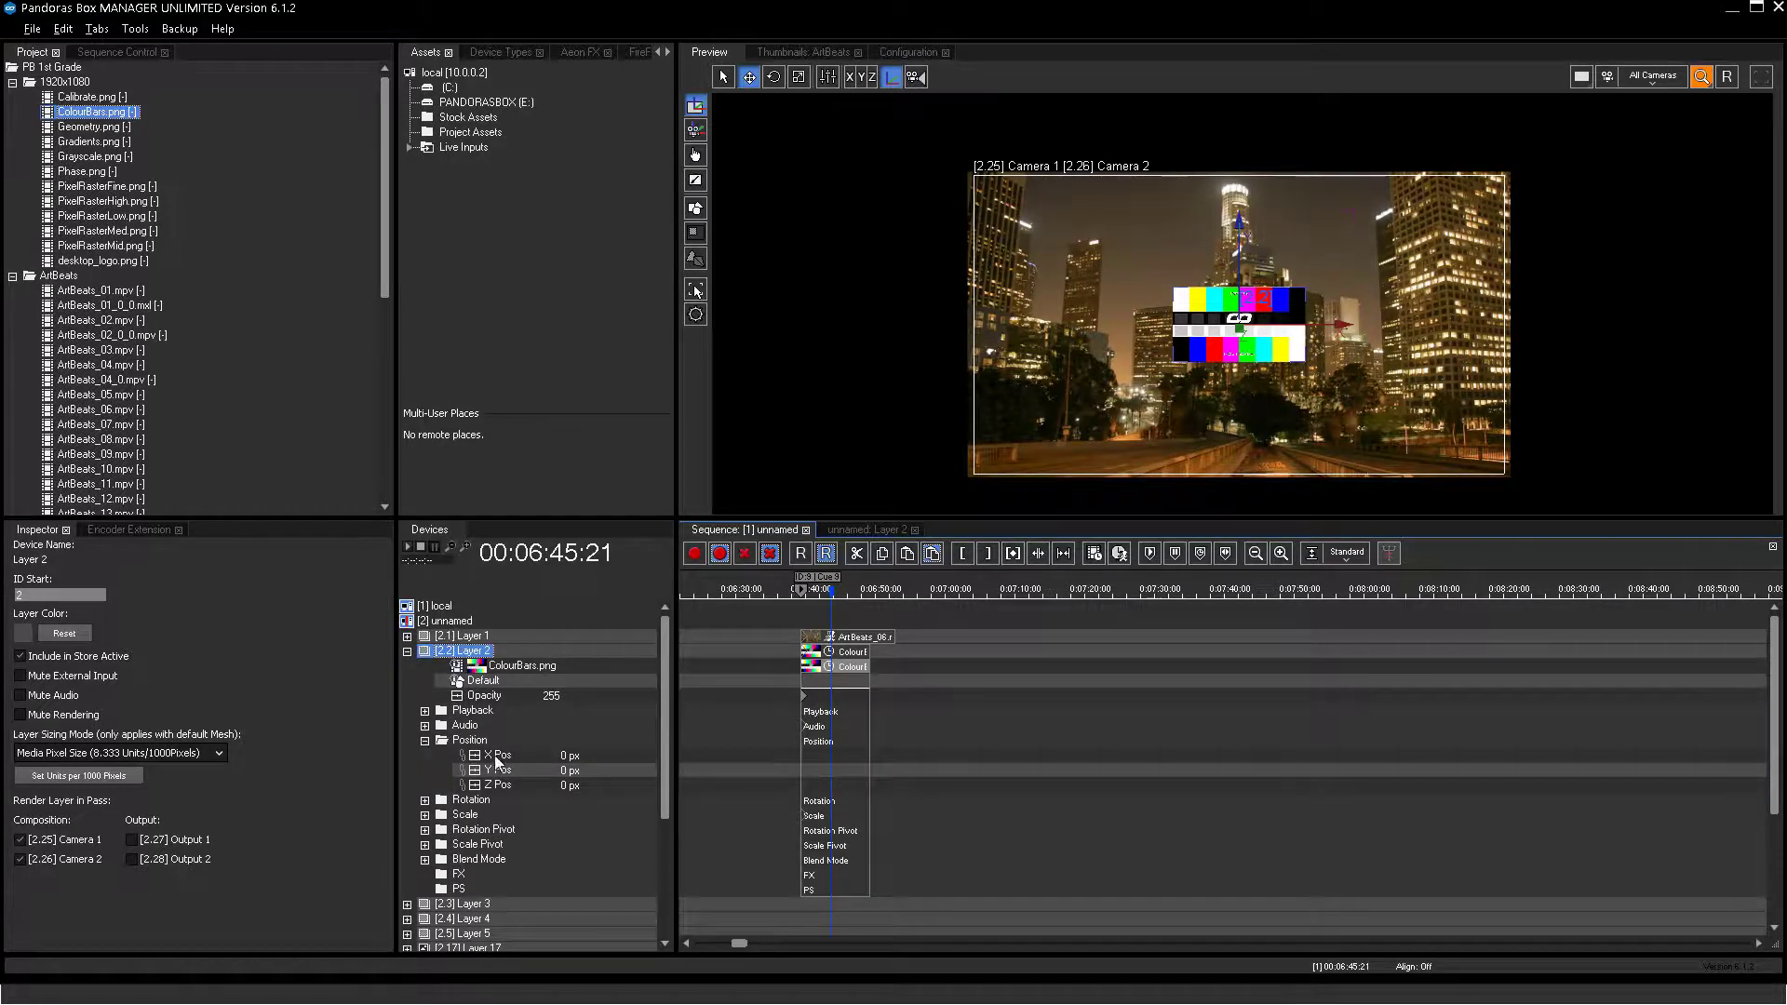
left_click(821, 755)
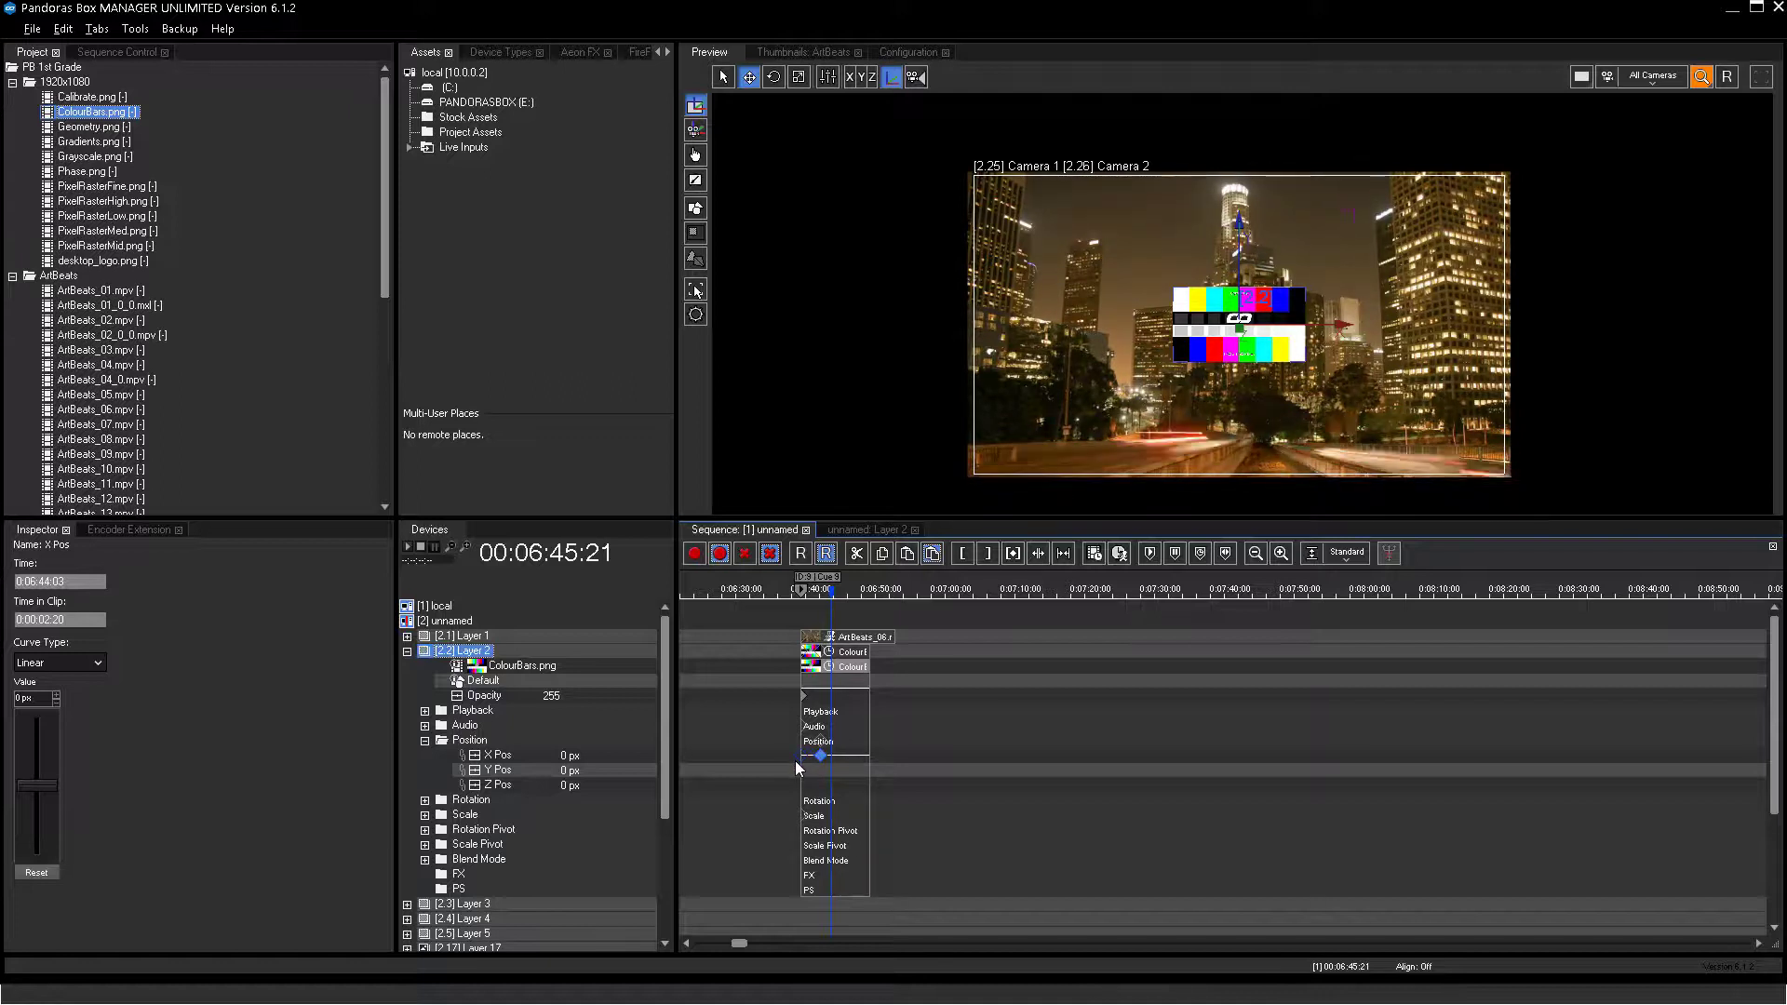
left_click_drag(821, 756, 795, 761)
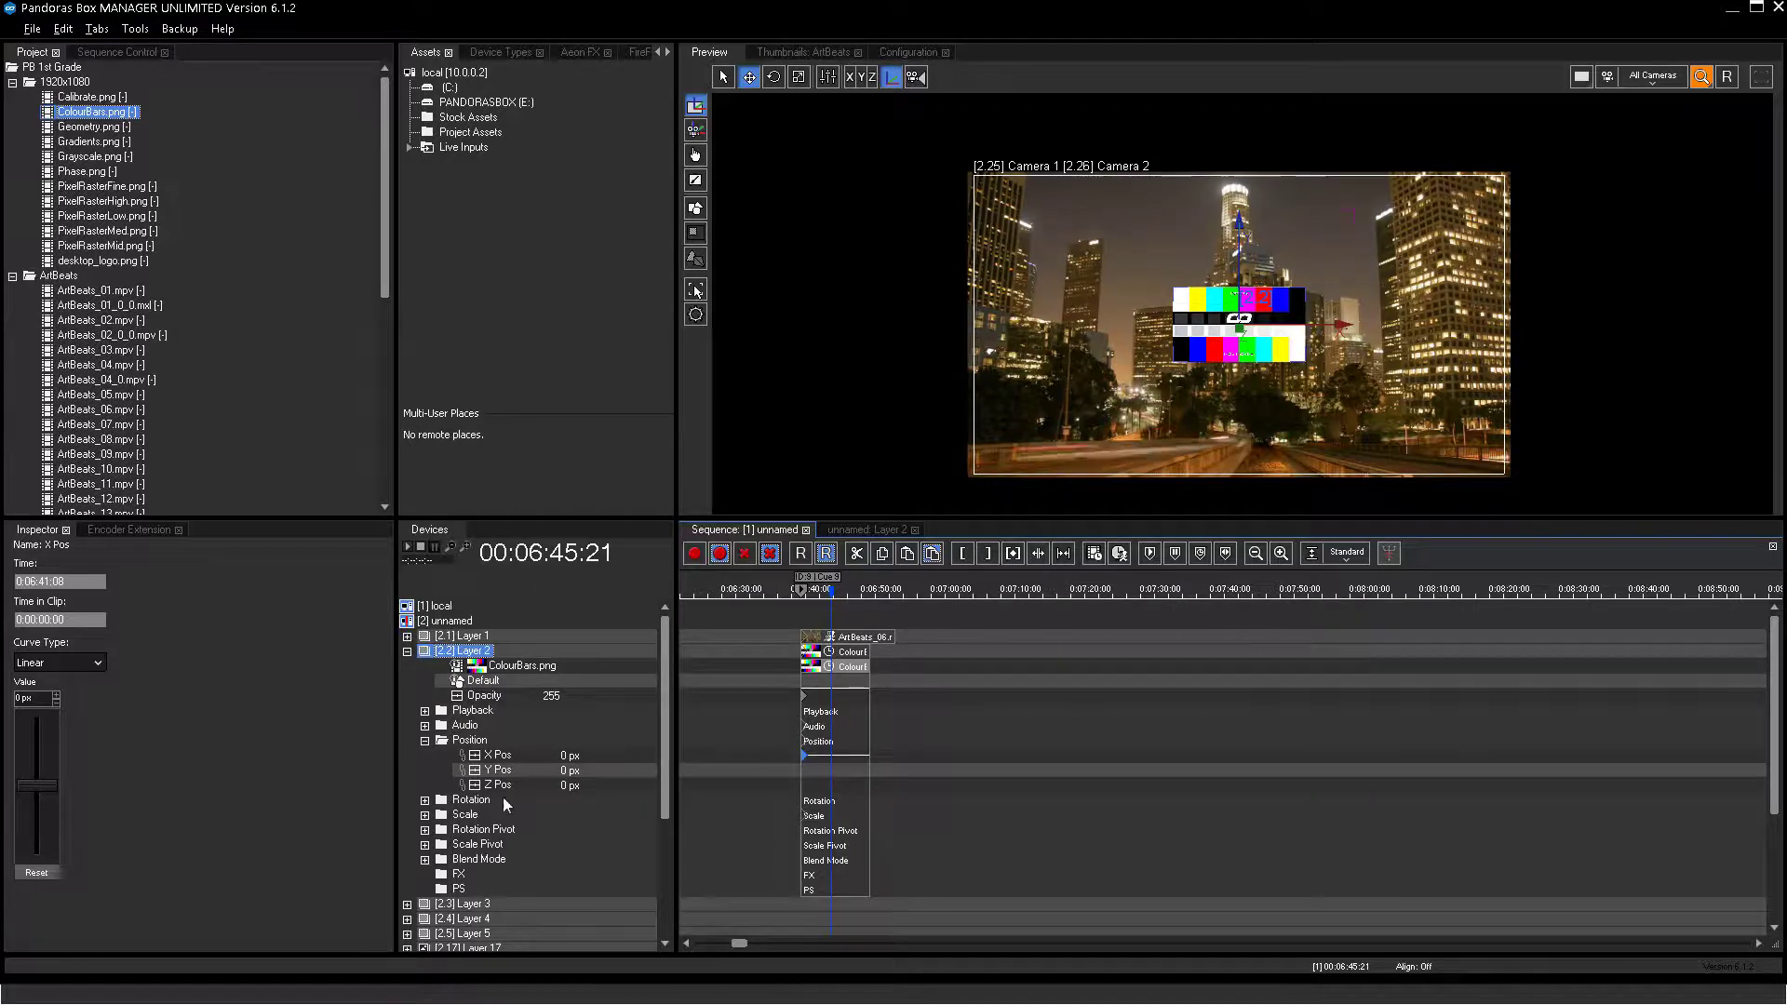
Set the X Pos key at the start of the ColourBars.png clip to -1200 px
left_click(39, 699)
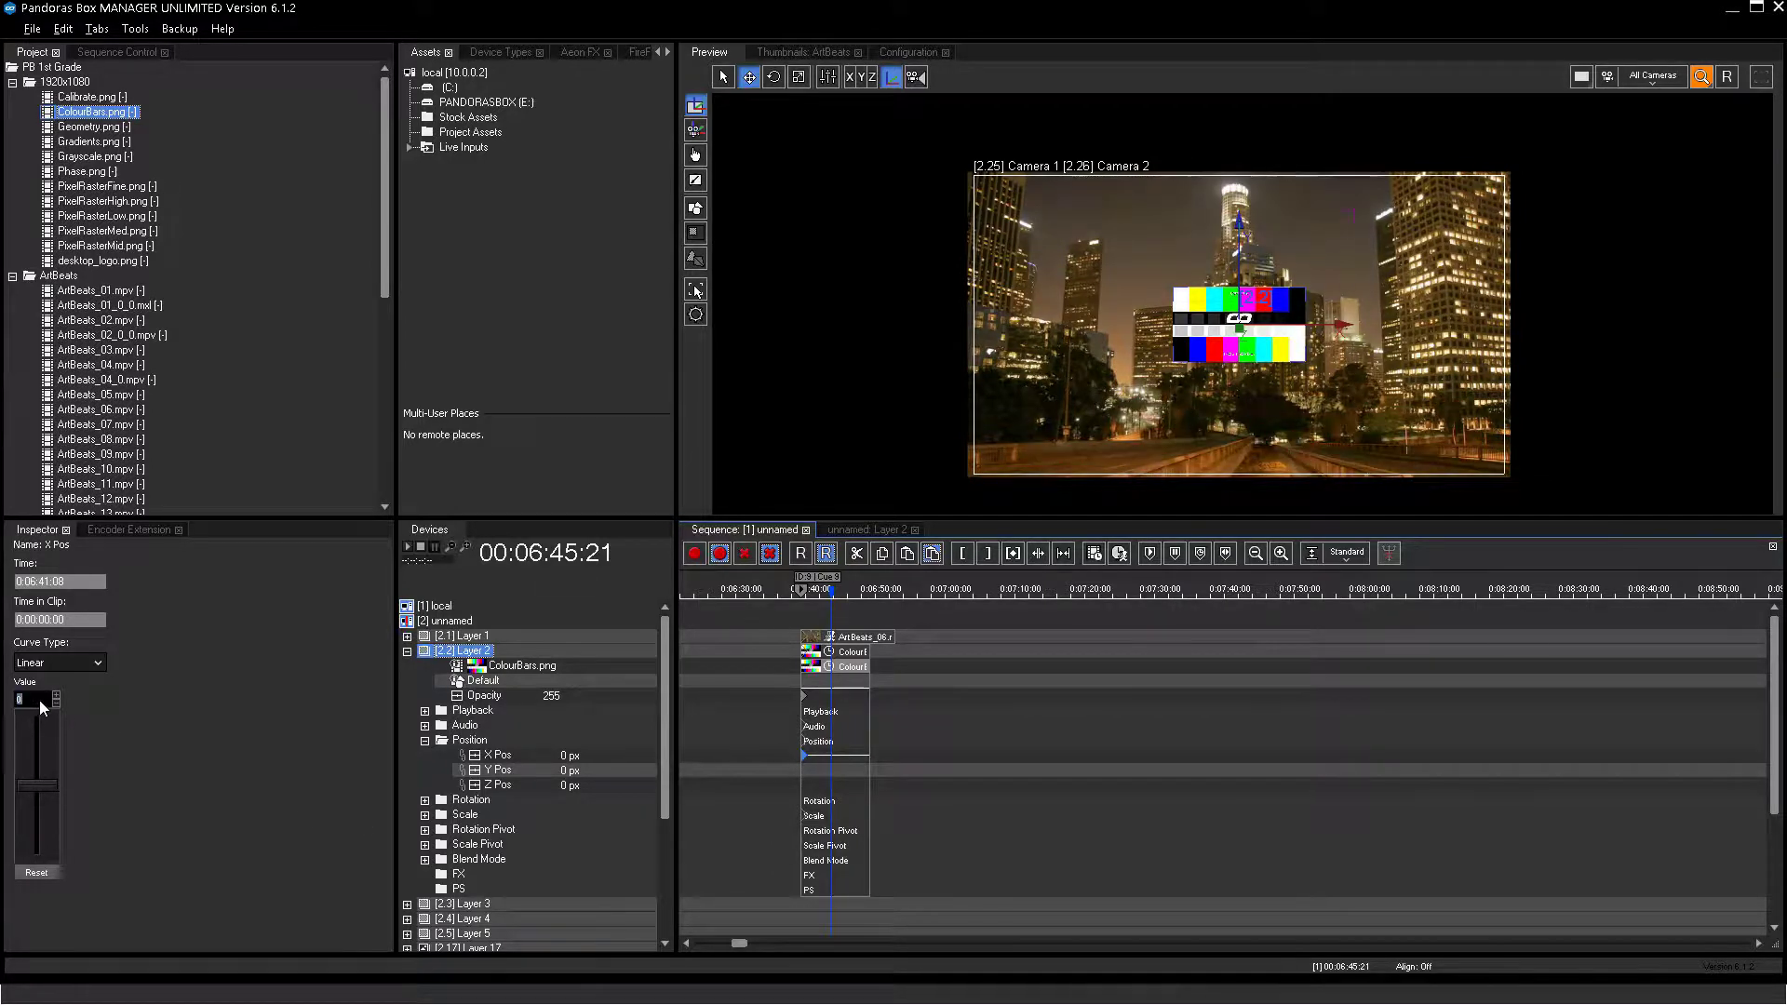
type("-")
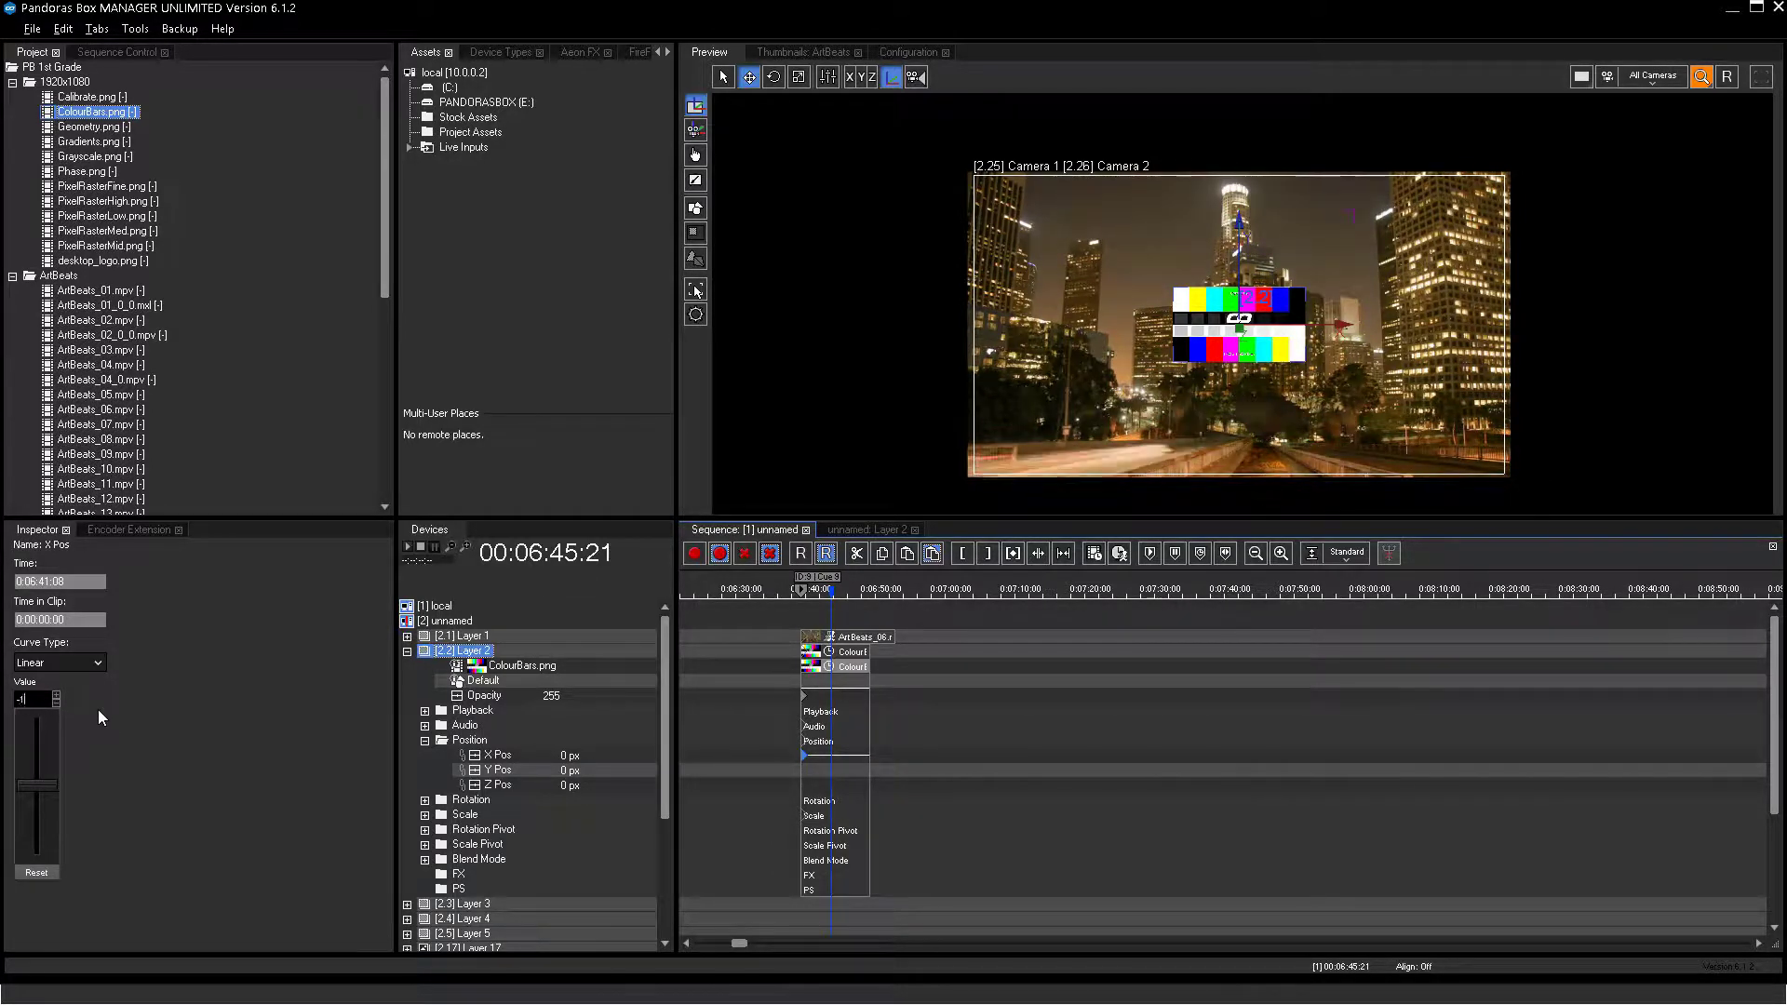
type("1200")
key("Return")
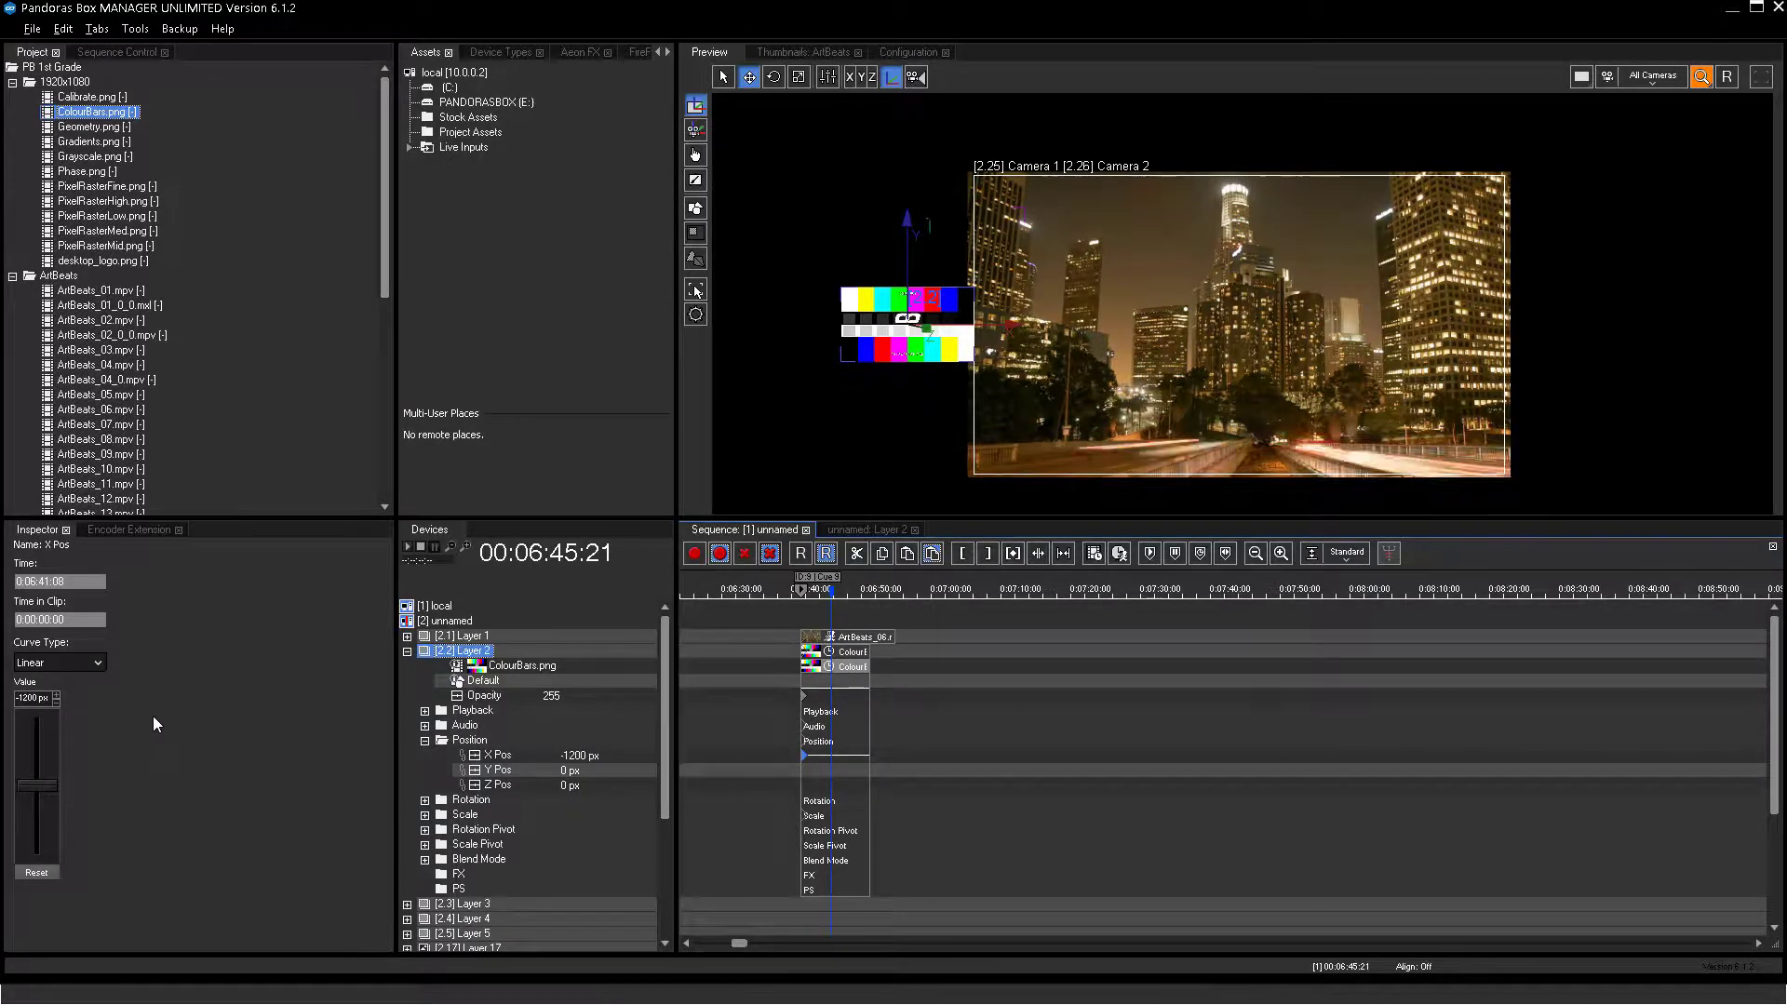
Add a second X Pos key to the ColourBars.png clip exactly five seconds after its start, at 0:06:46:08
left_click(771, 595)
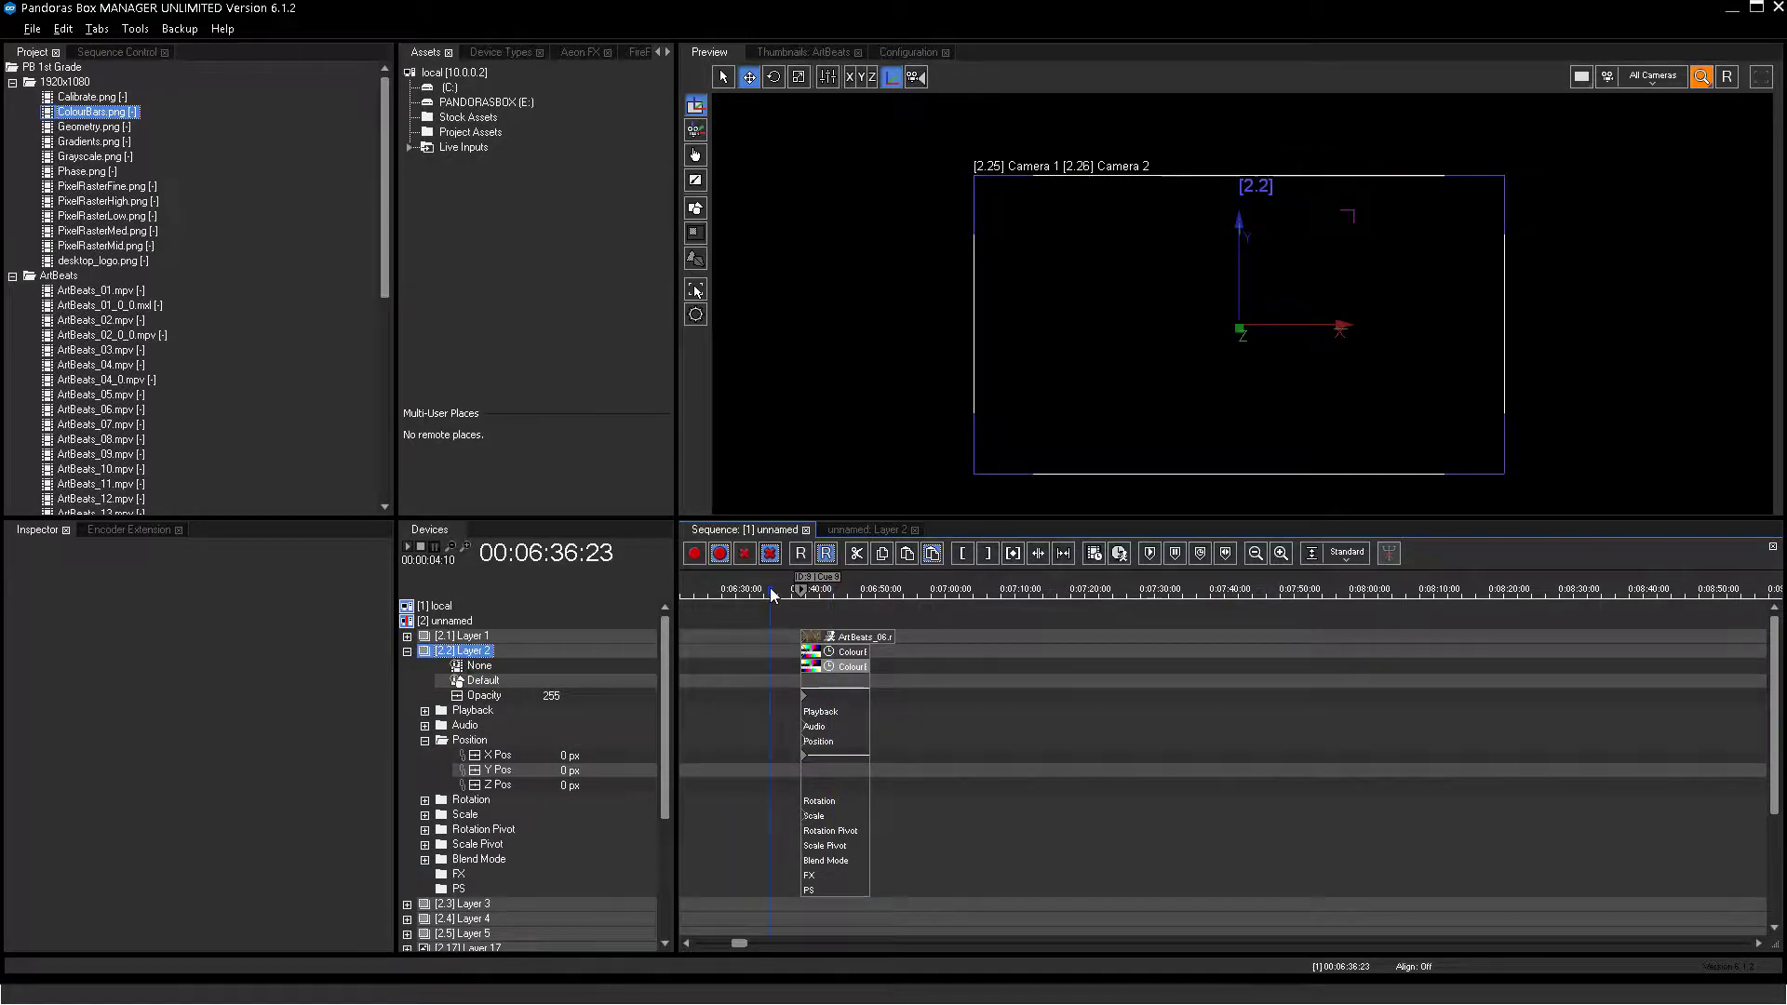
key("ctrl+Right")
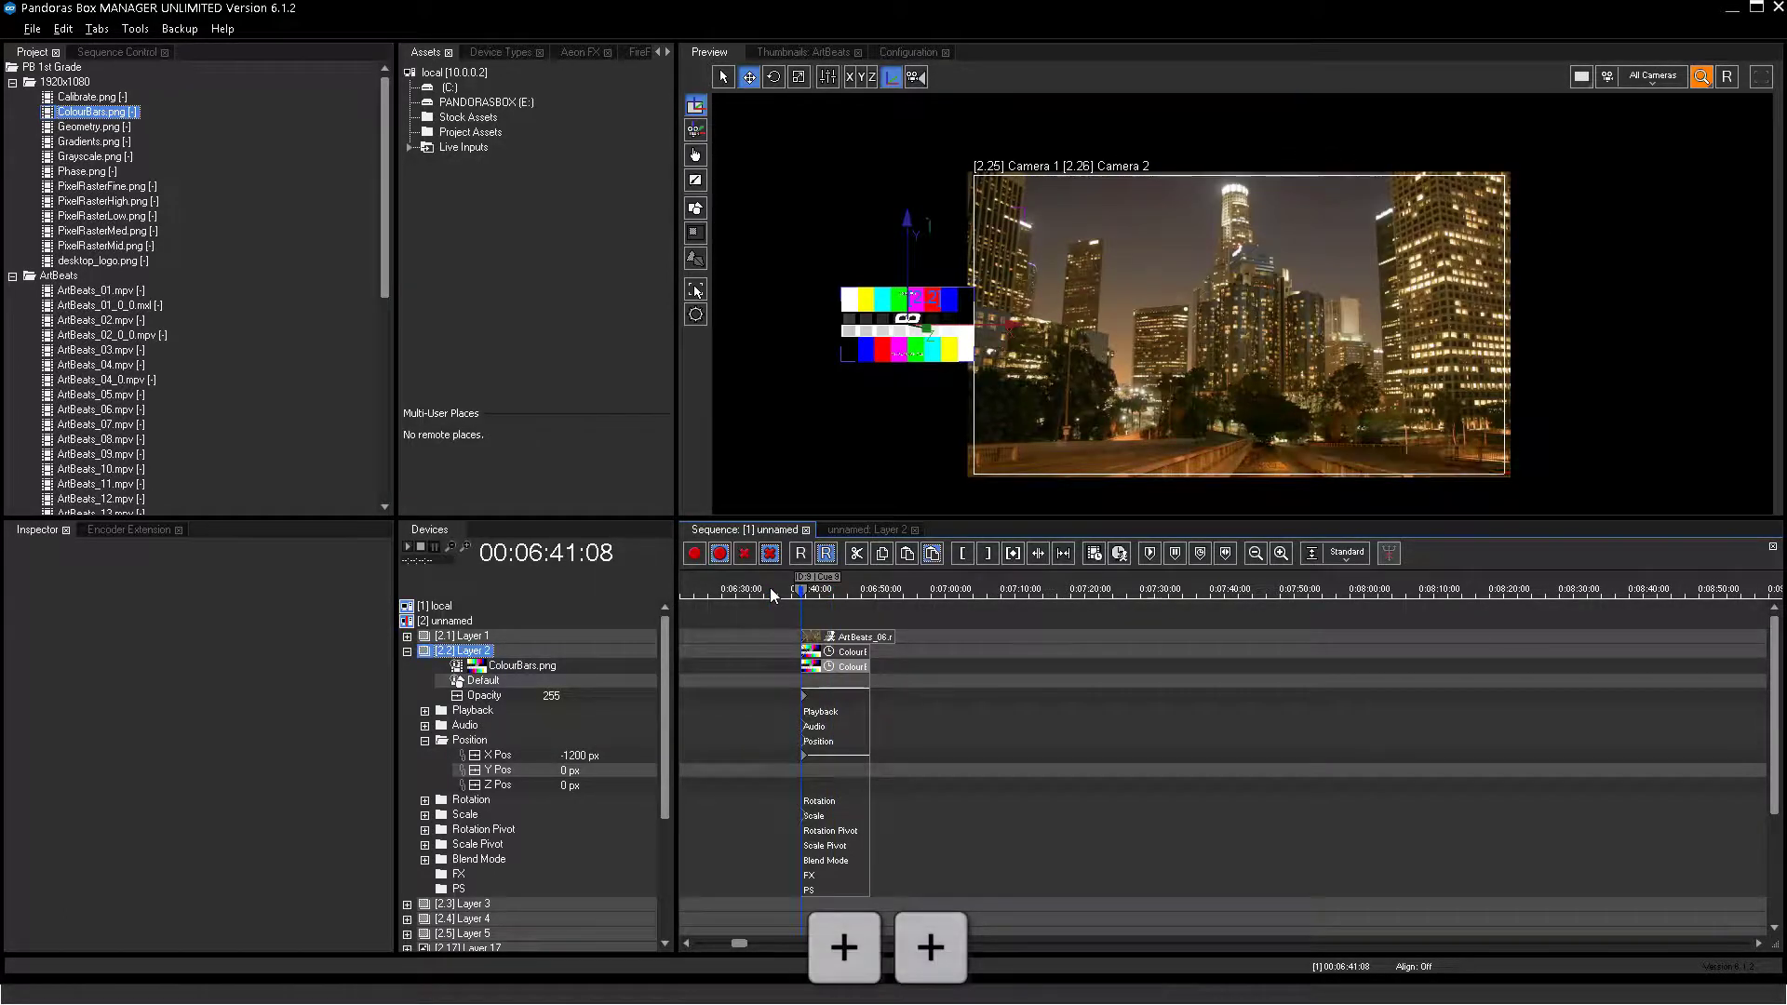
type("++500")
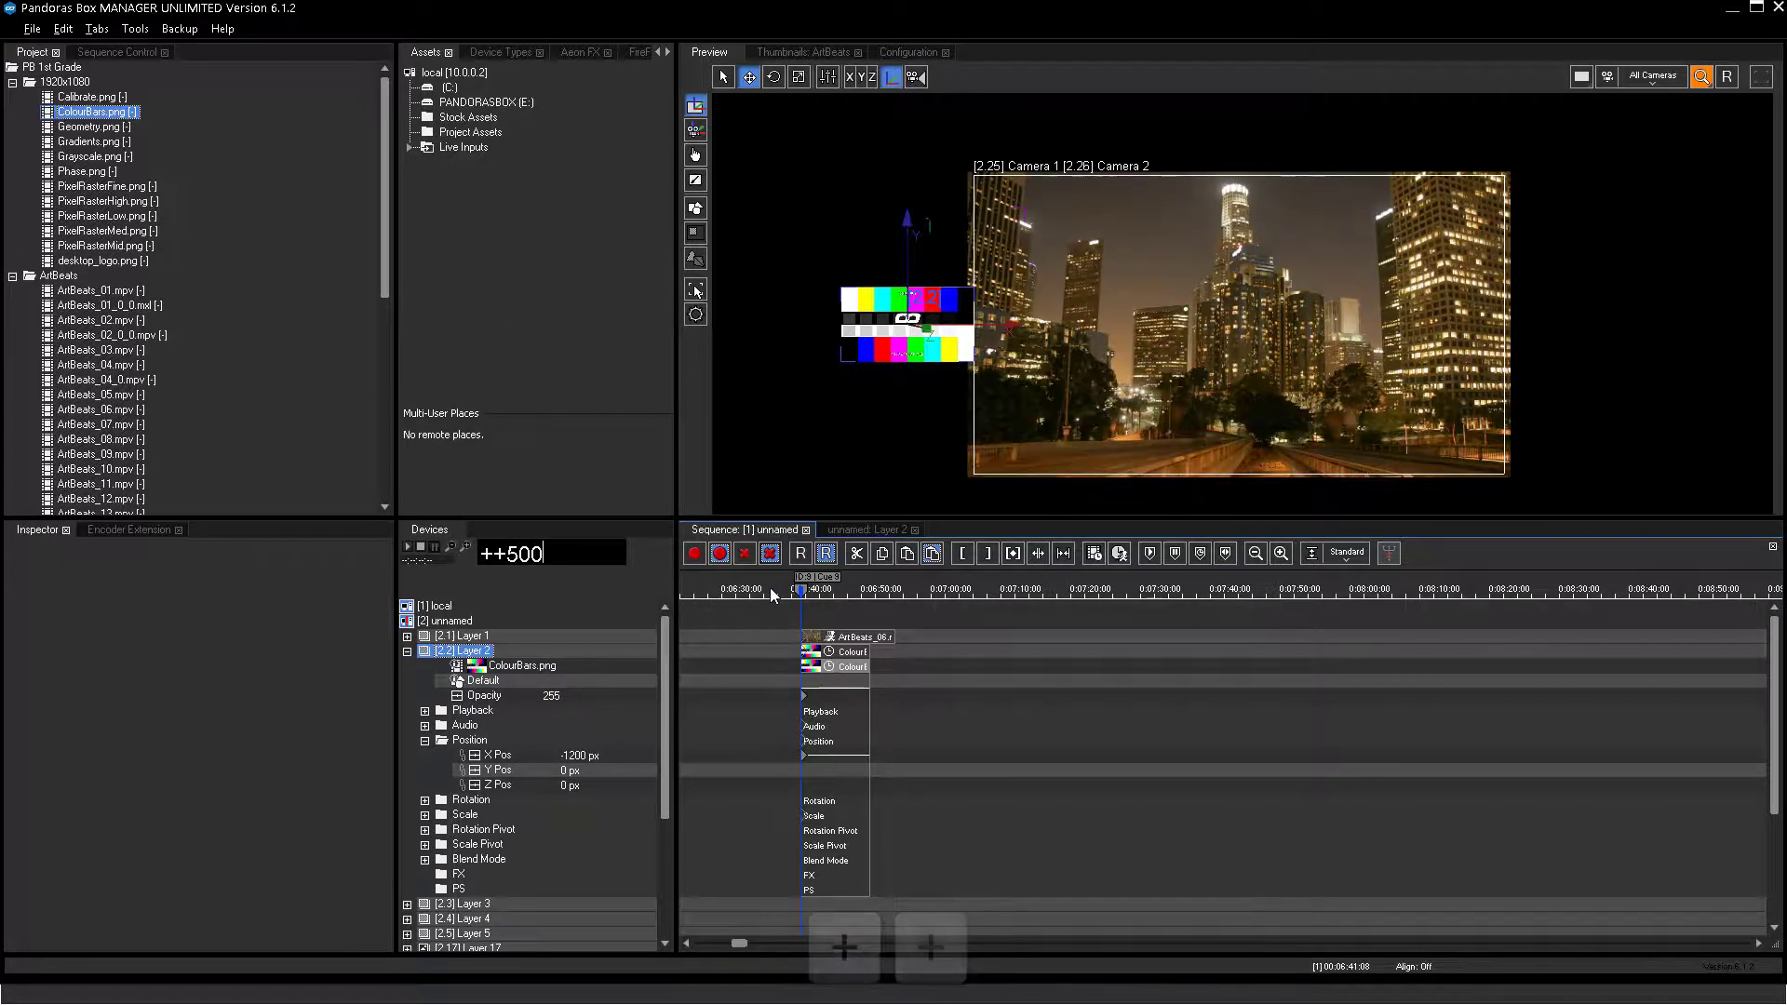
key("Return")
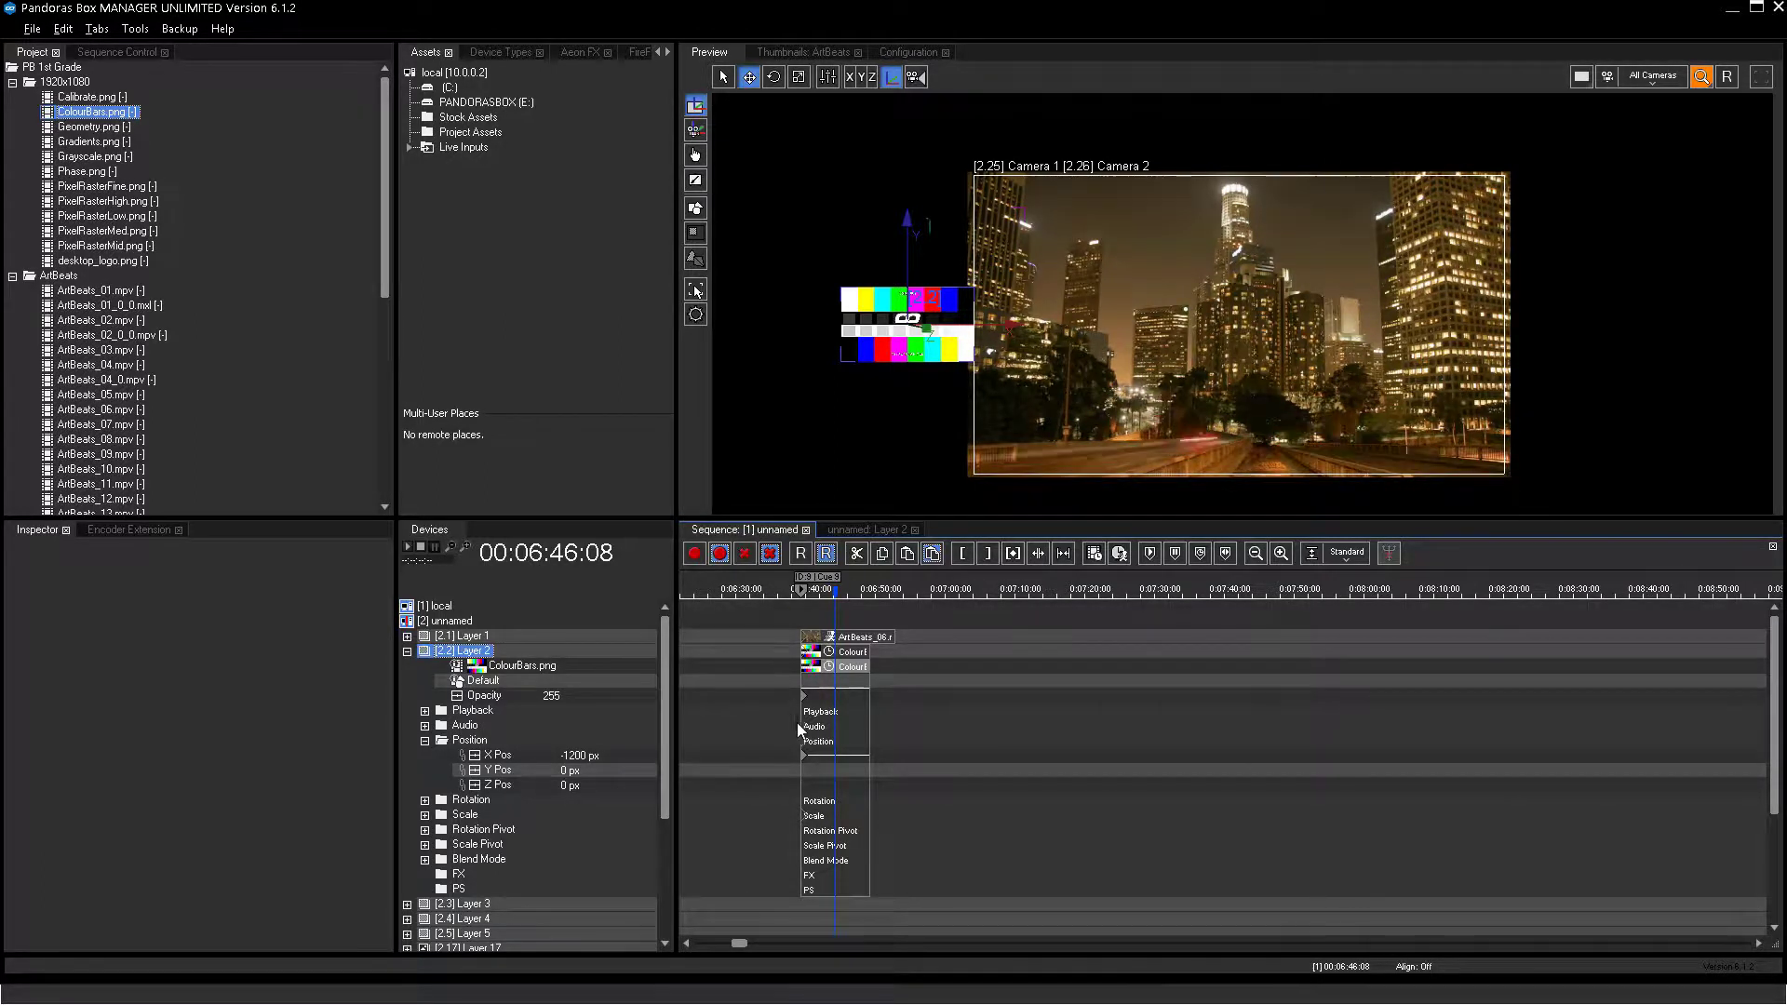
double_click(844, 757)
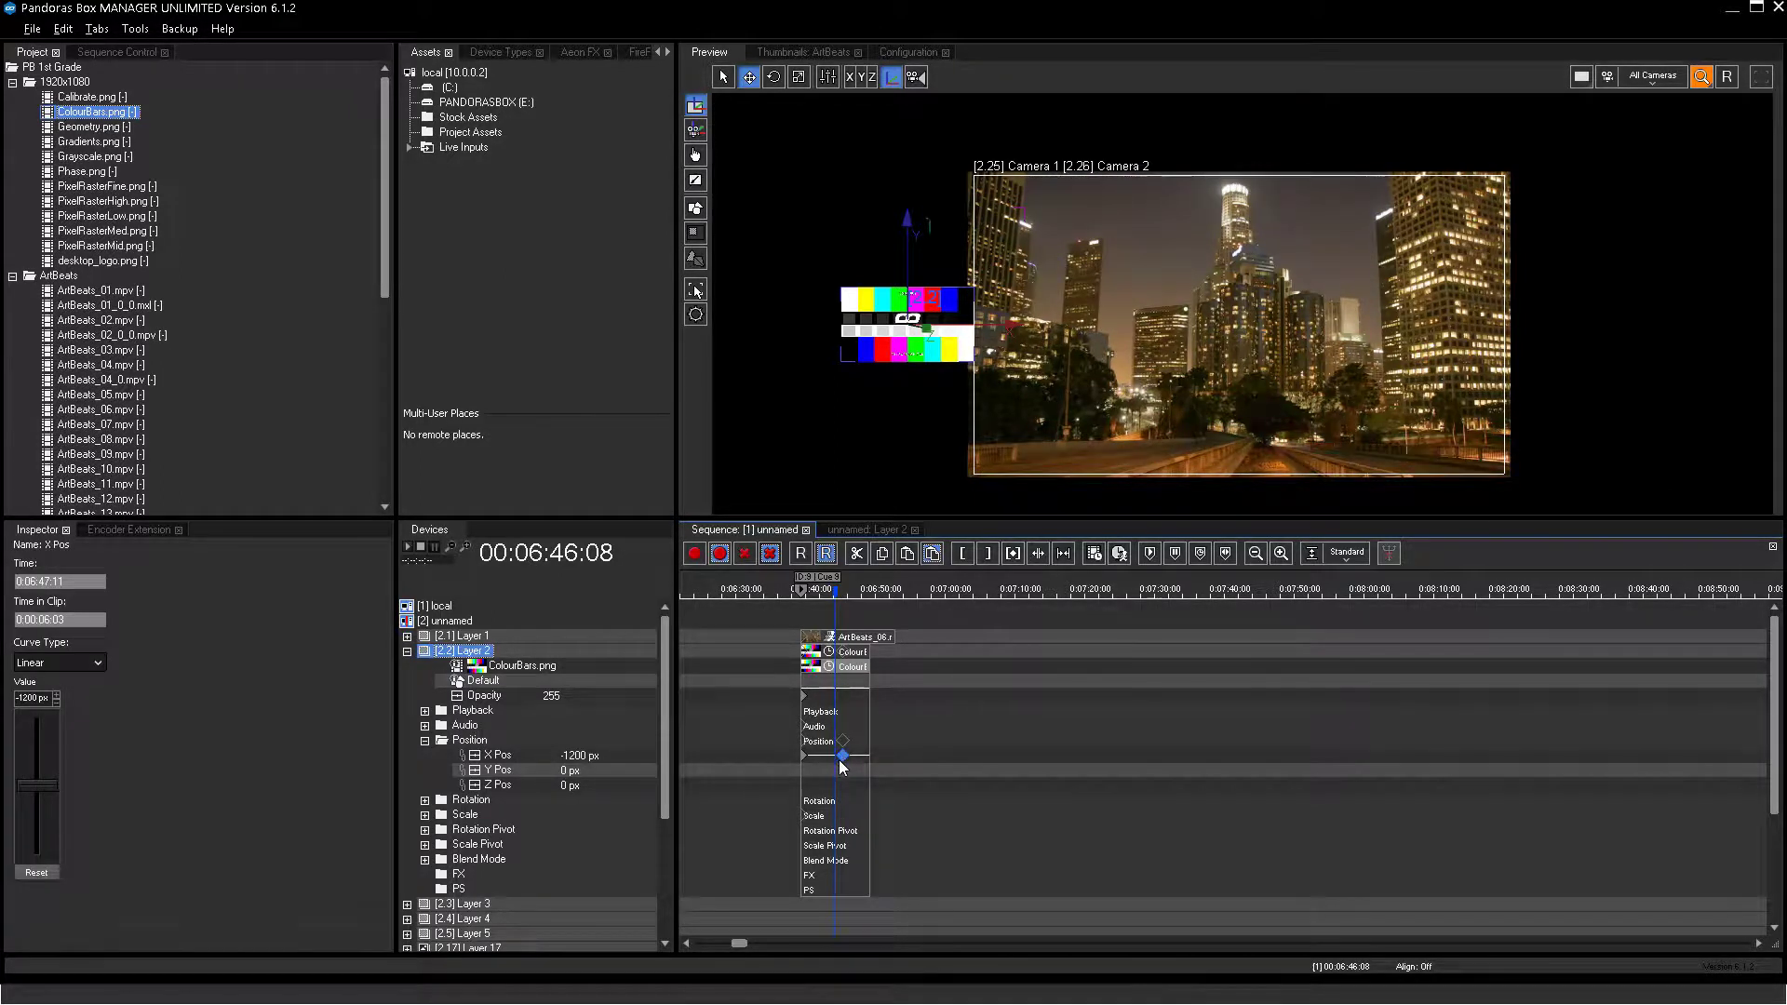
left_click_drag(841, 757, 838, 761)
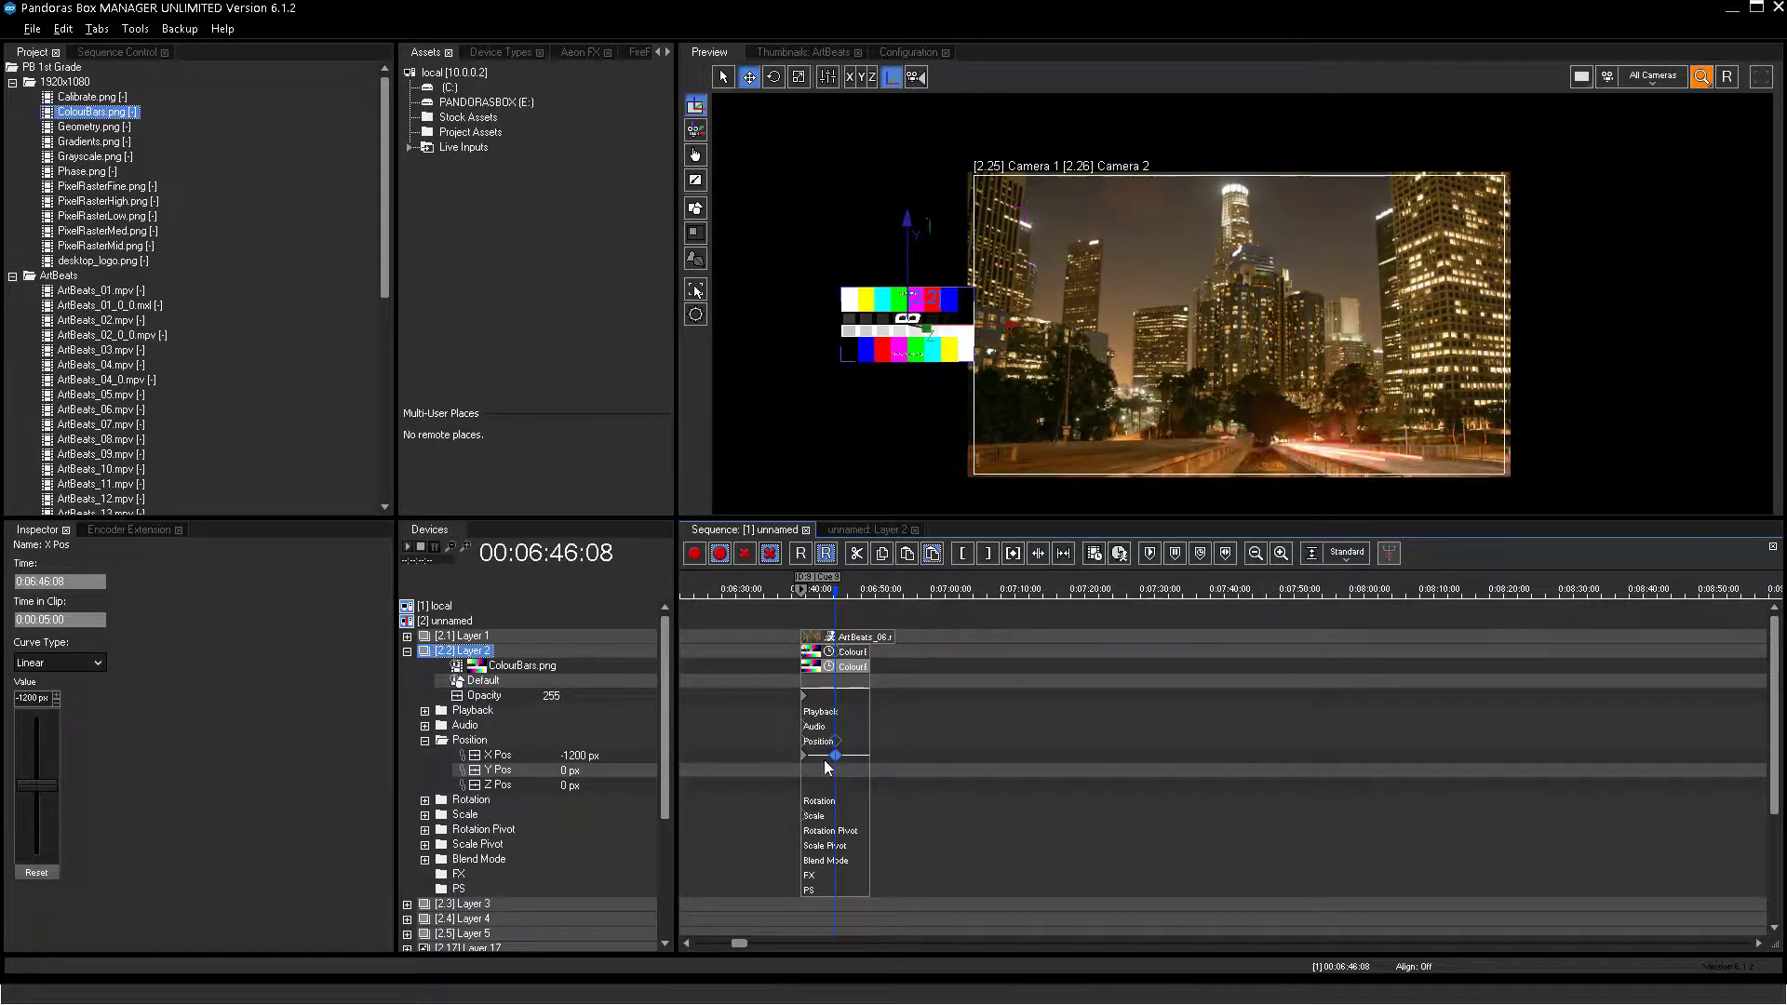
Set the X Pos key at 0:06:46:08 to 1200 px
left_click(23, 698)
left_click(20, 700)
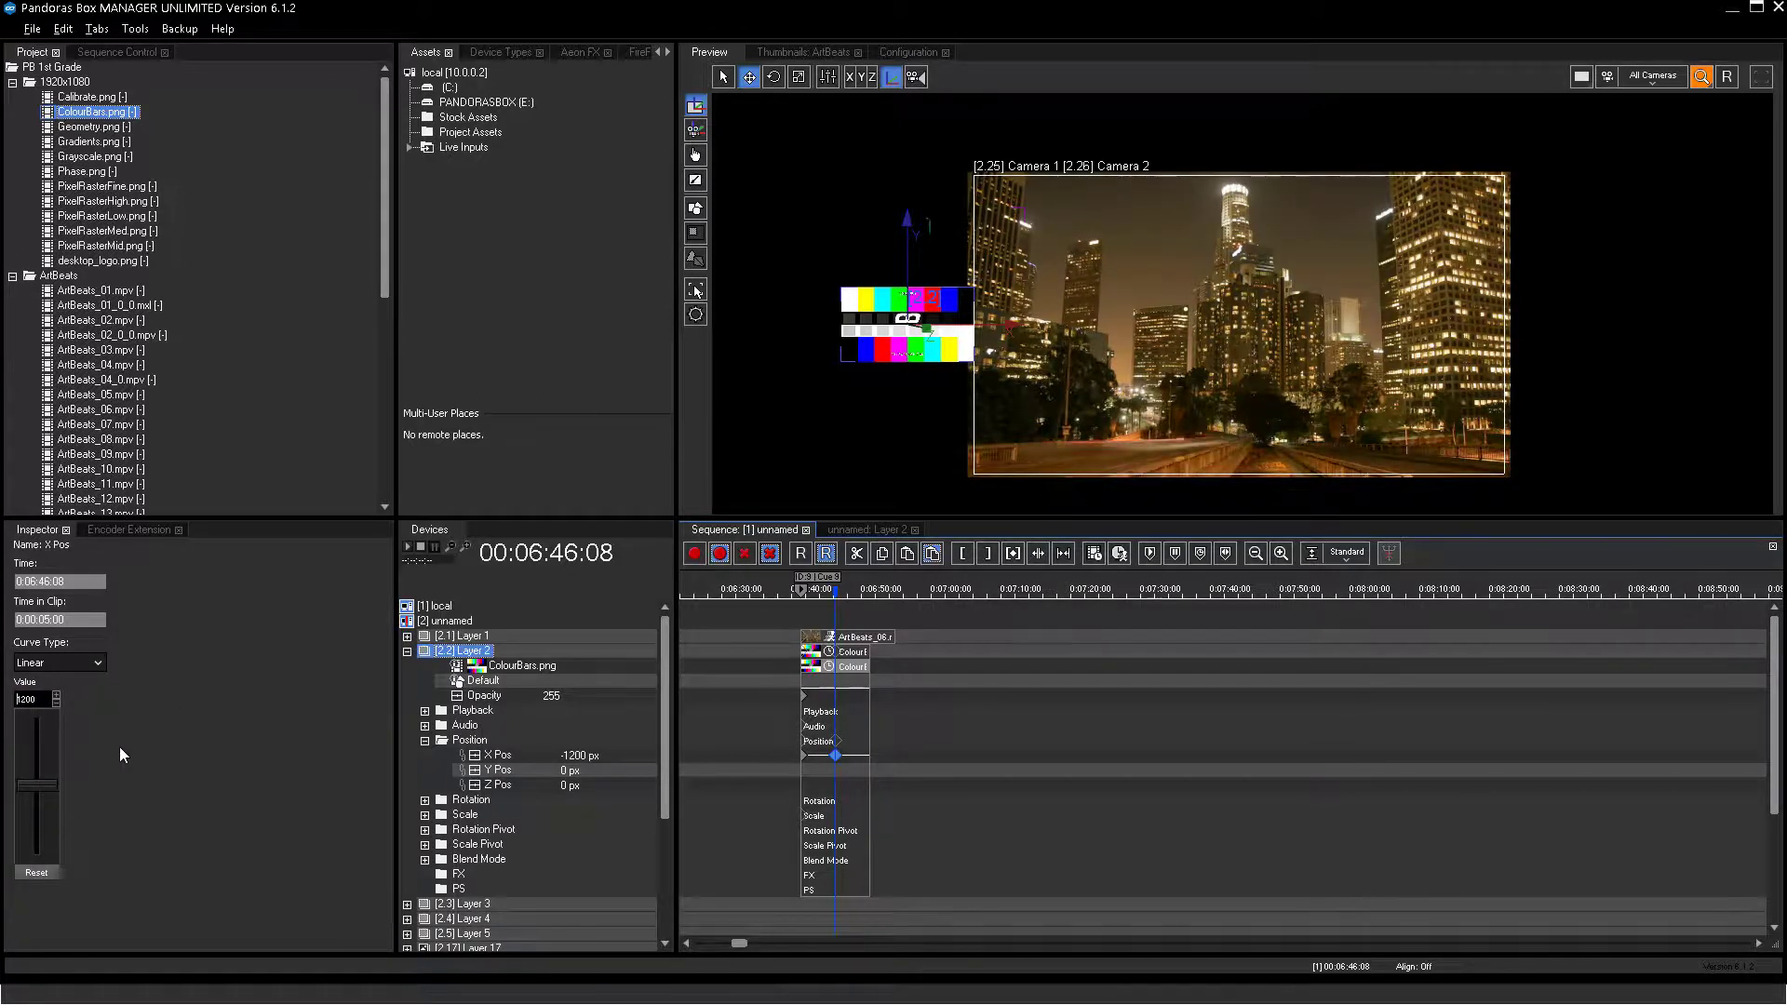
key("Return")
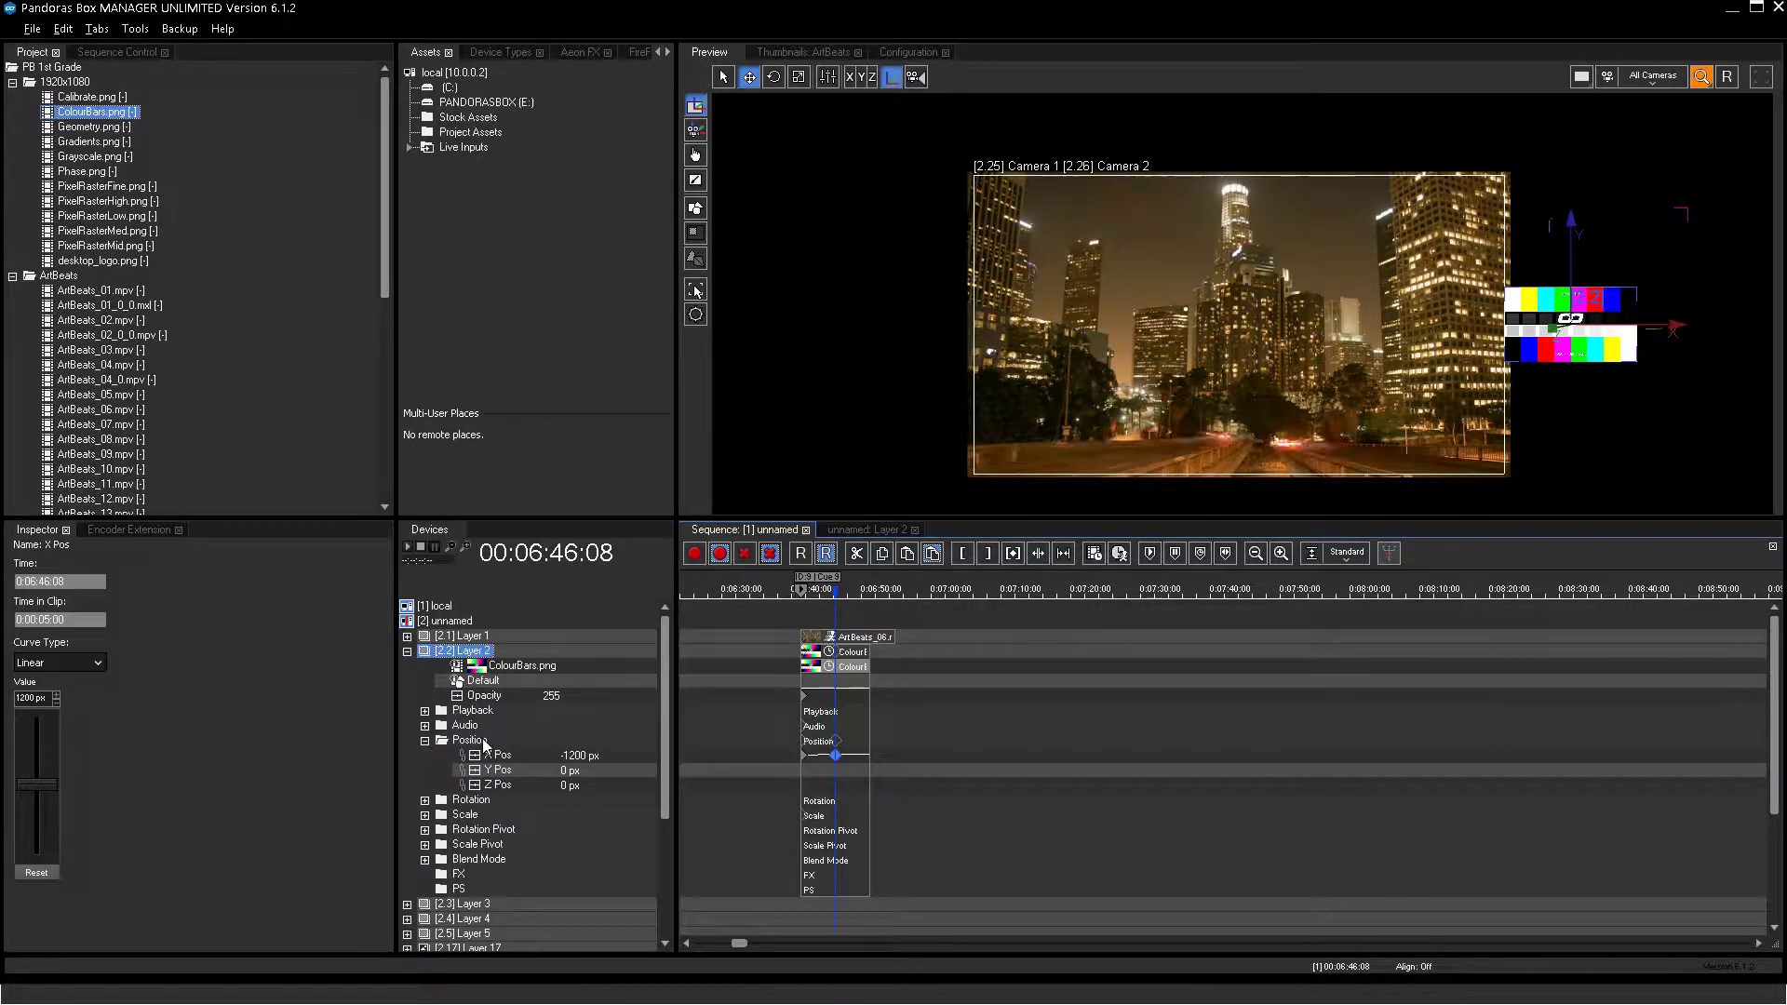
Play the sequence from the clip's start to check the colour bars' horizontal movement
key("ctrl+Left")
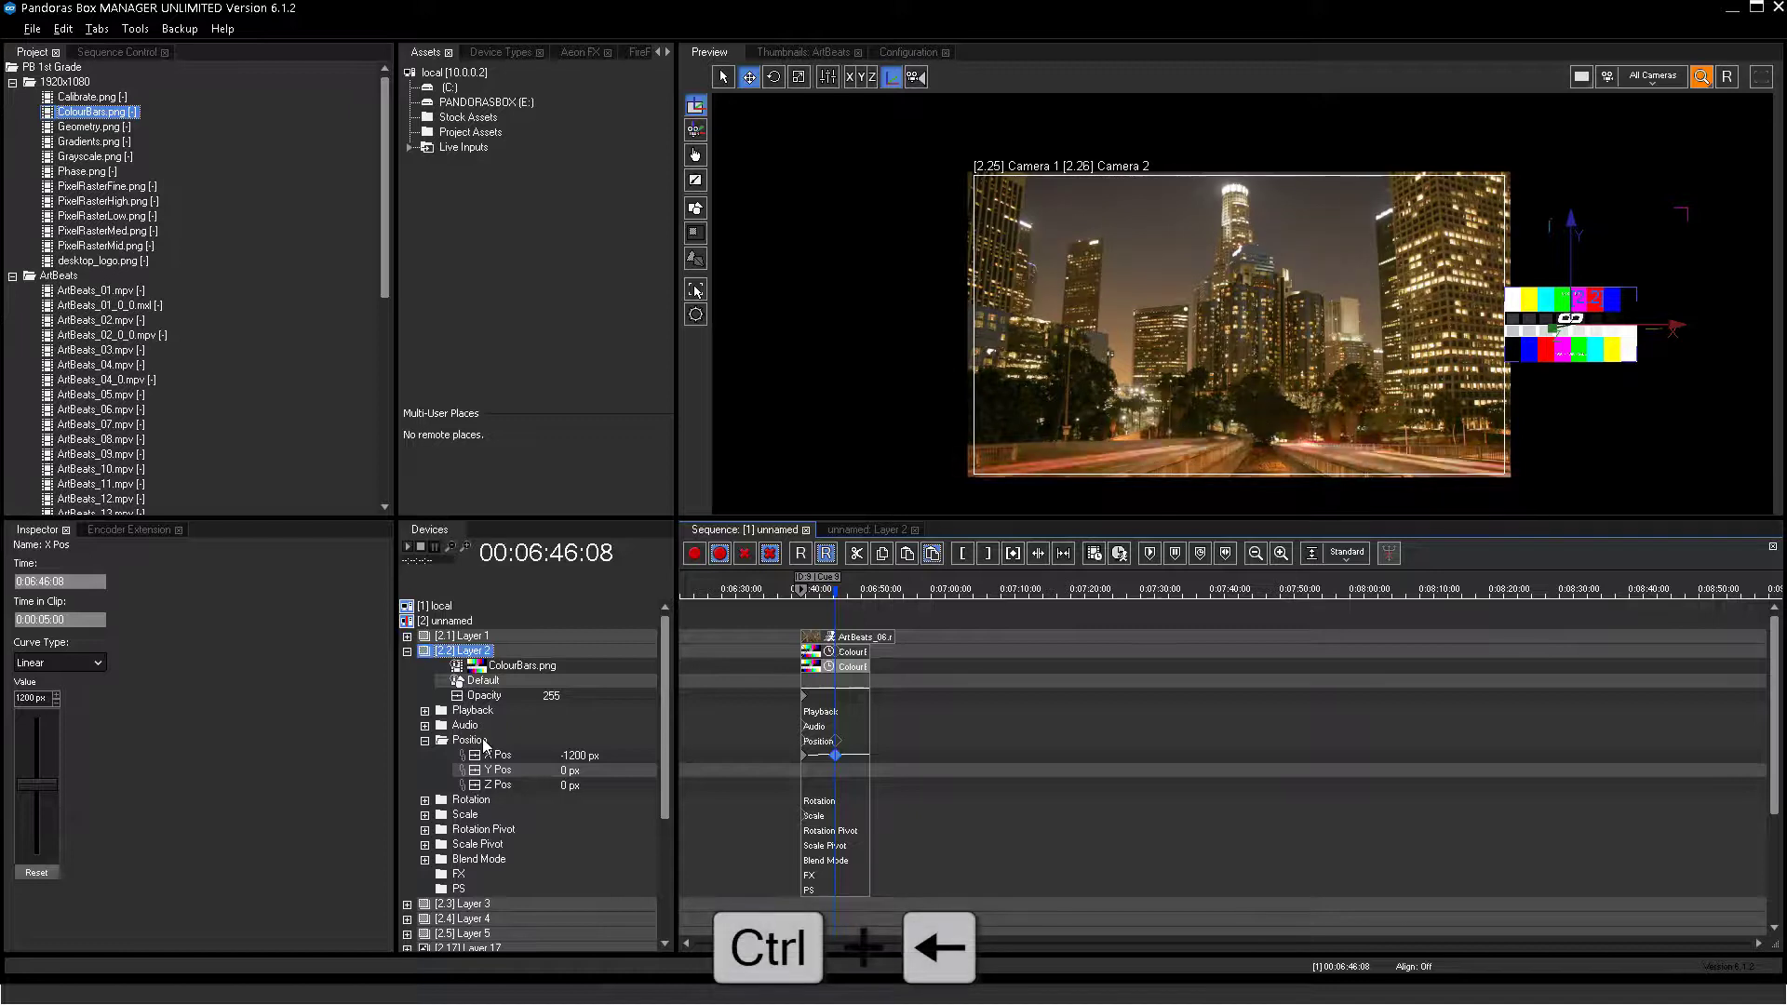
key("ctrl+Left")
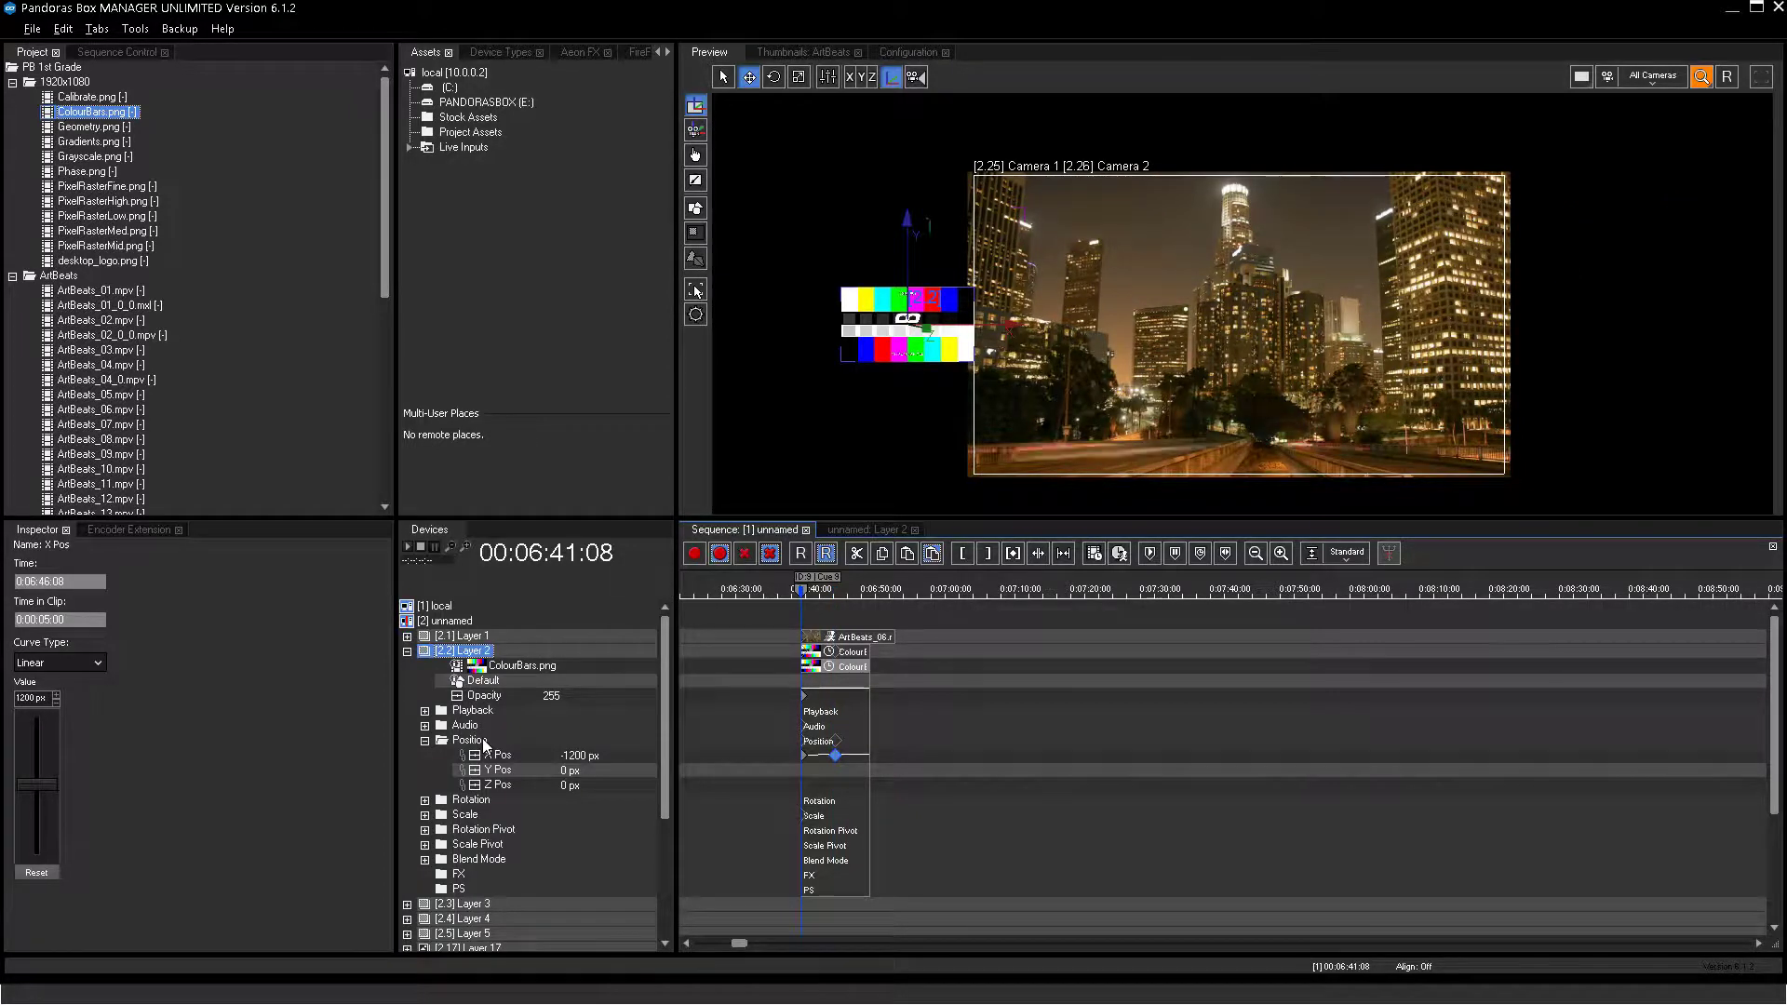
key("space")
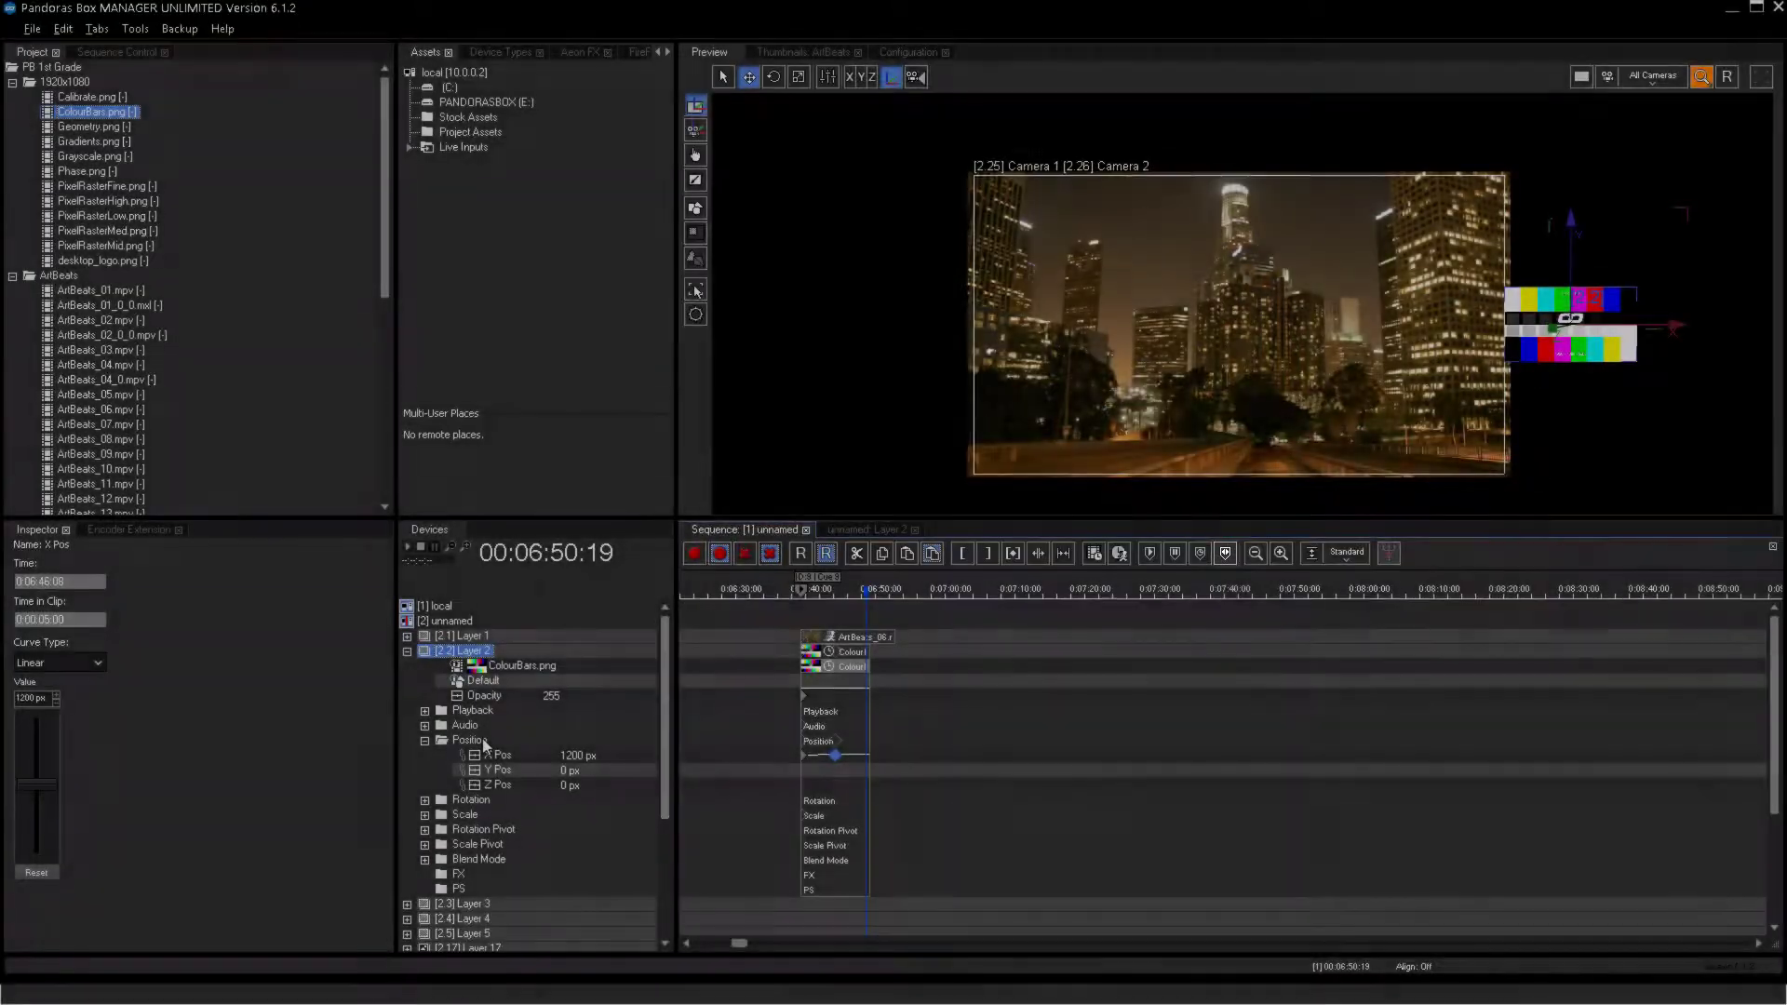
Add a Jump cue at the second X Pos key with Cue ID 9 as target, and move the playhead just before Cue 9
key("ctrl+Left")
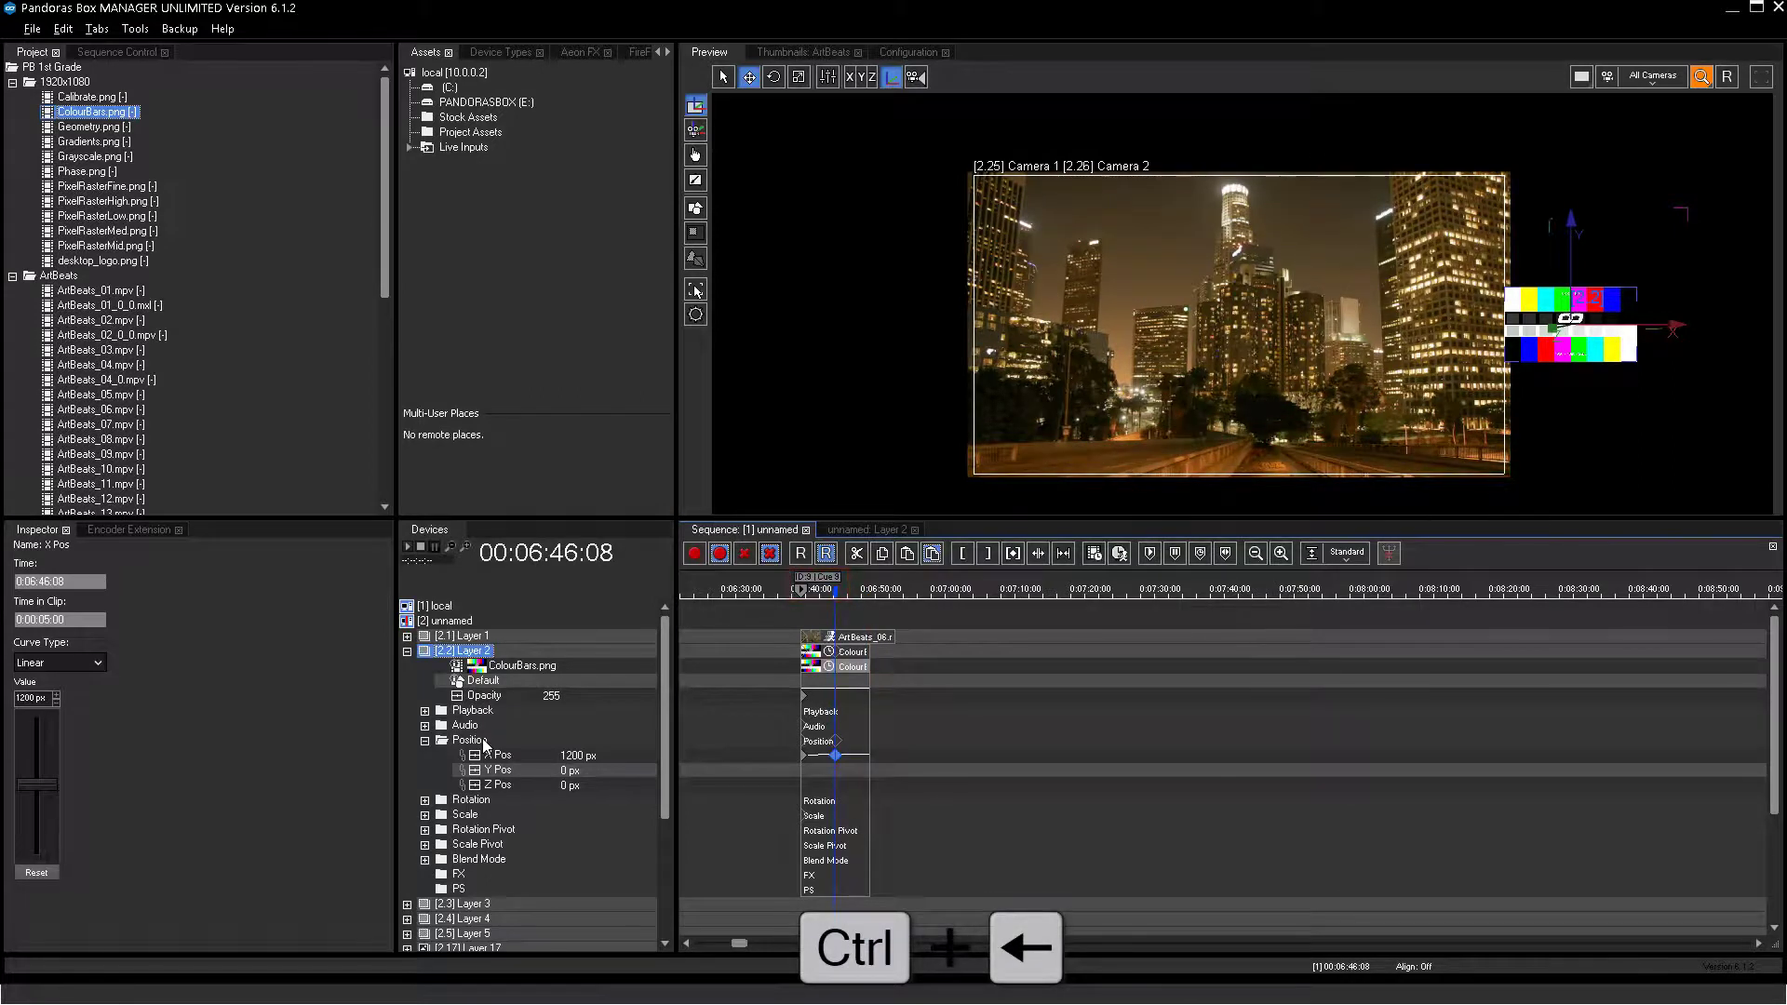
key("ctrl+Left")
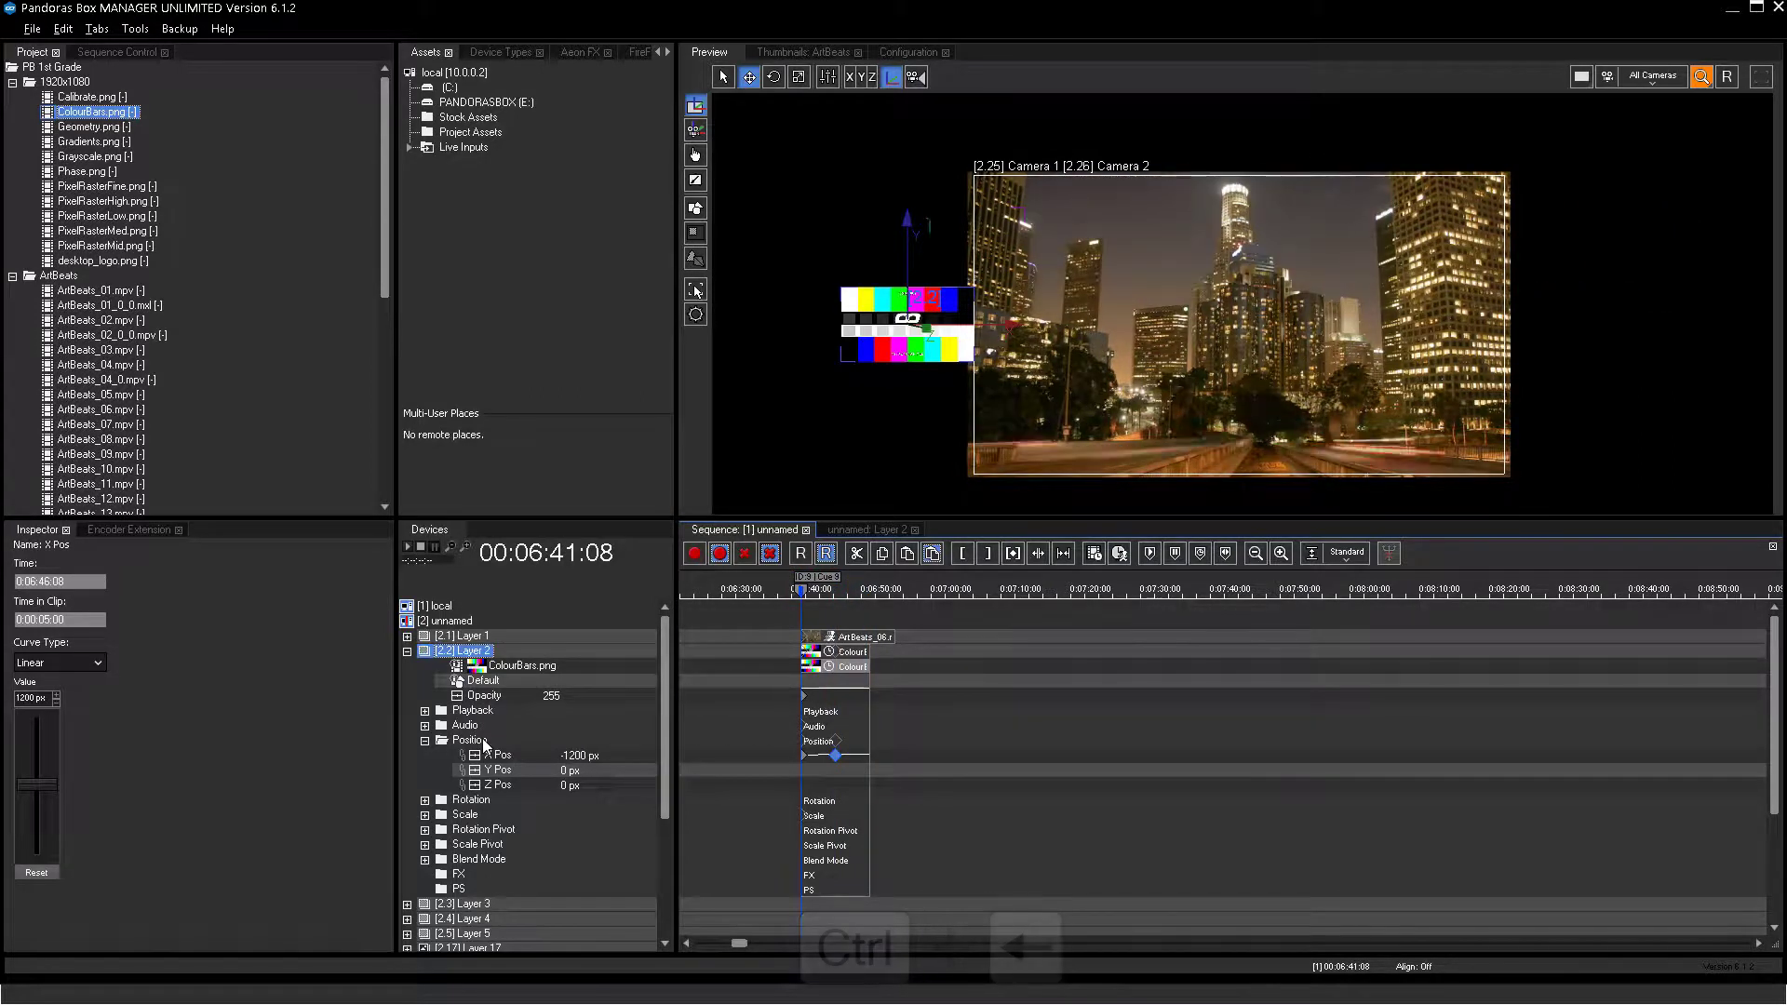
key("ctrl+Right")
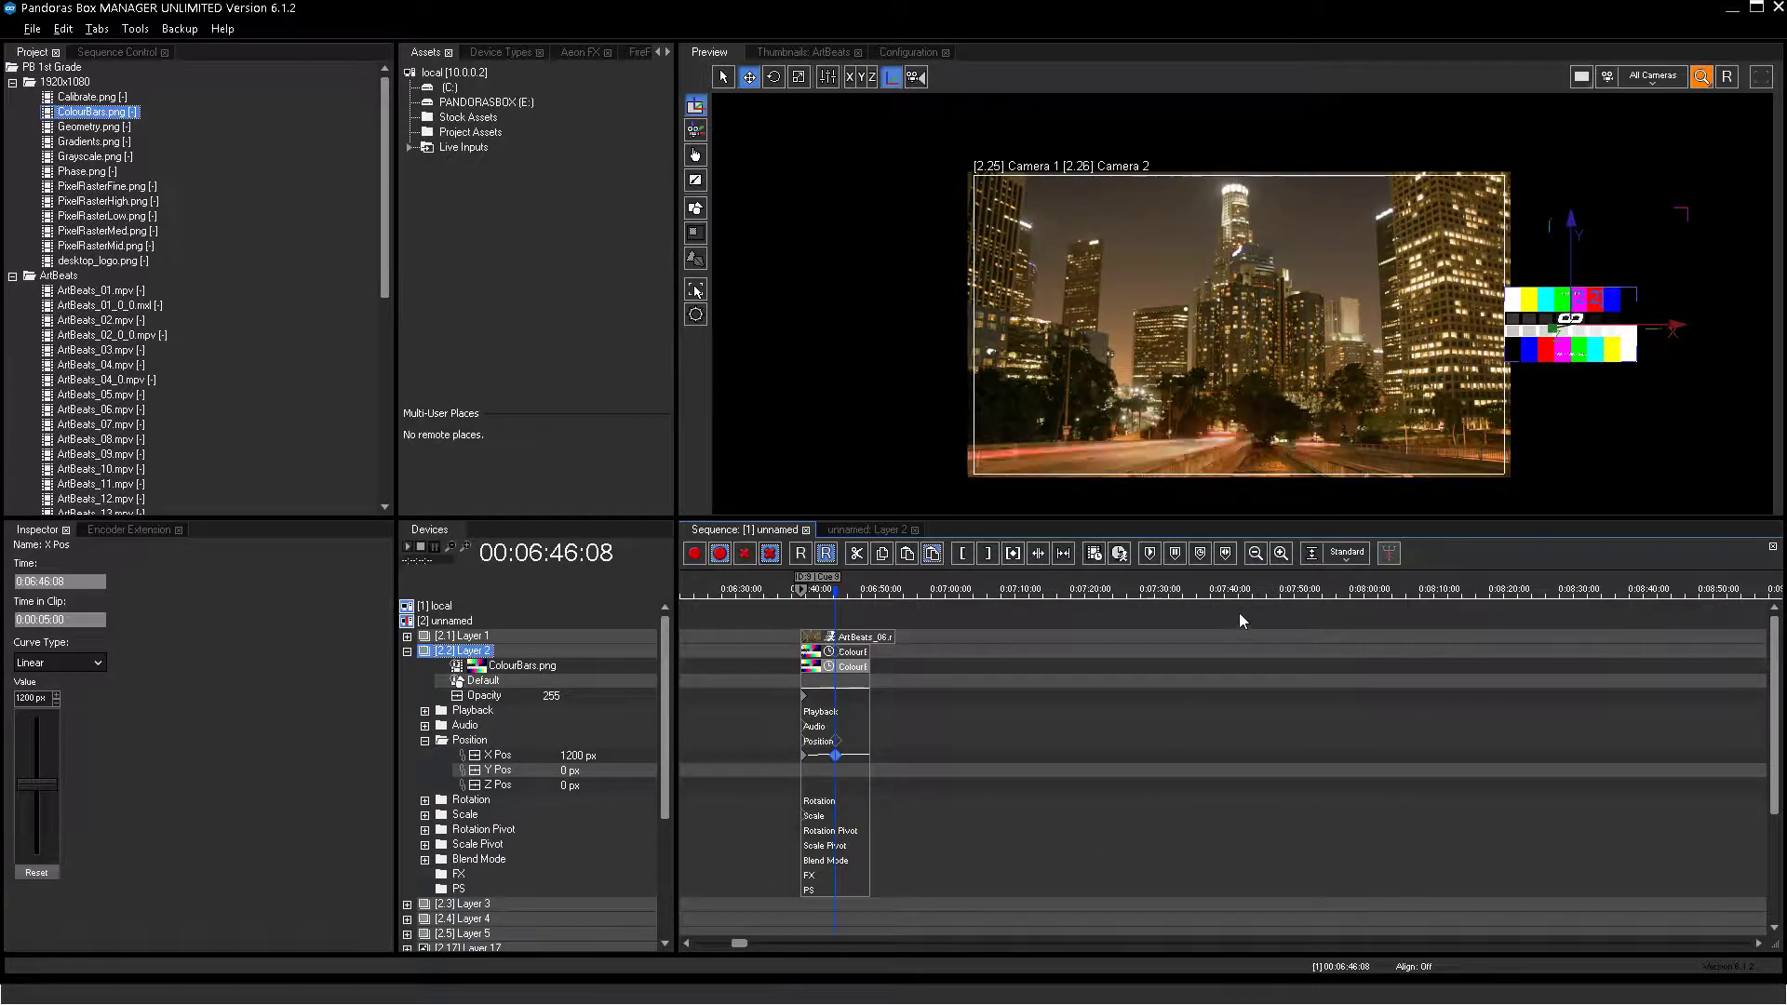
left_click(1225, 554)
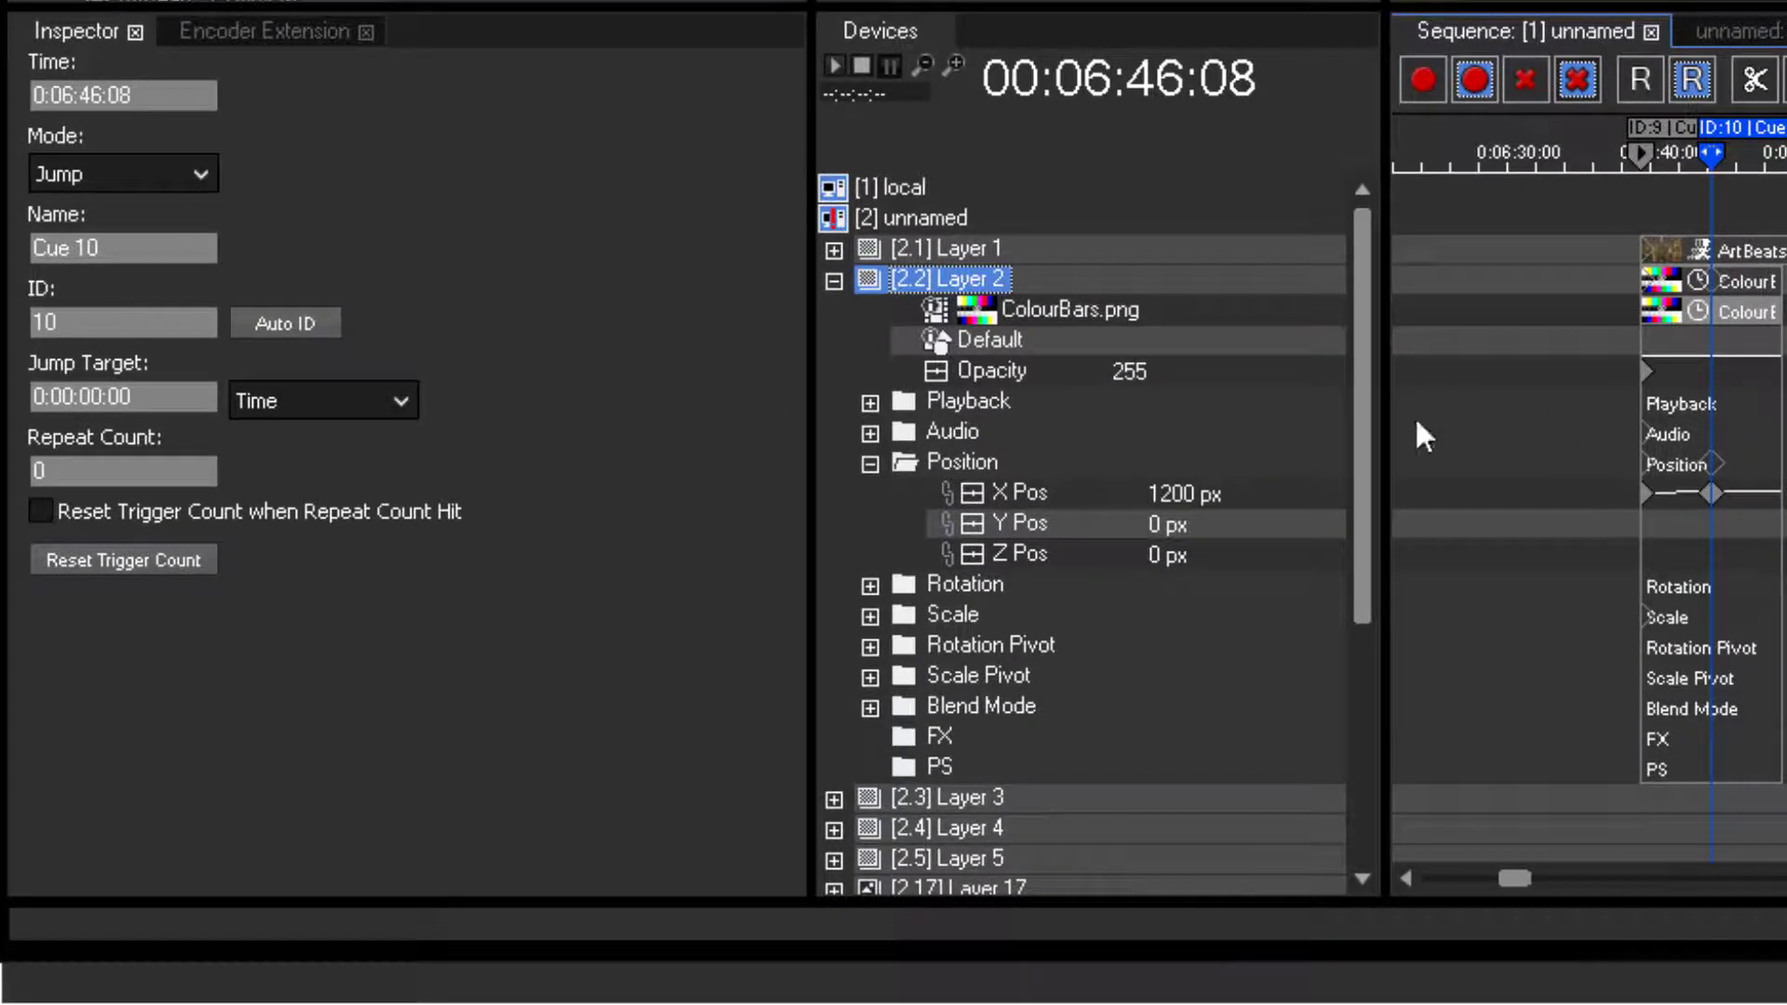
left_click(192, 177)
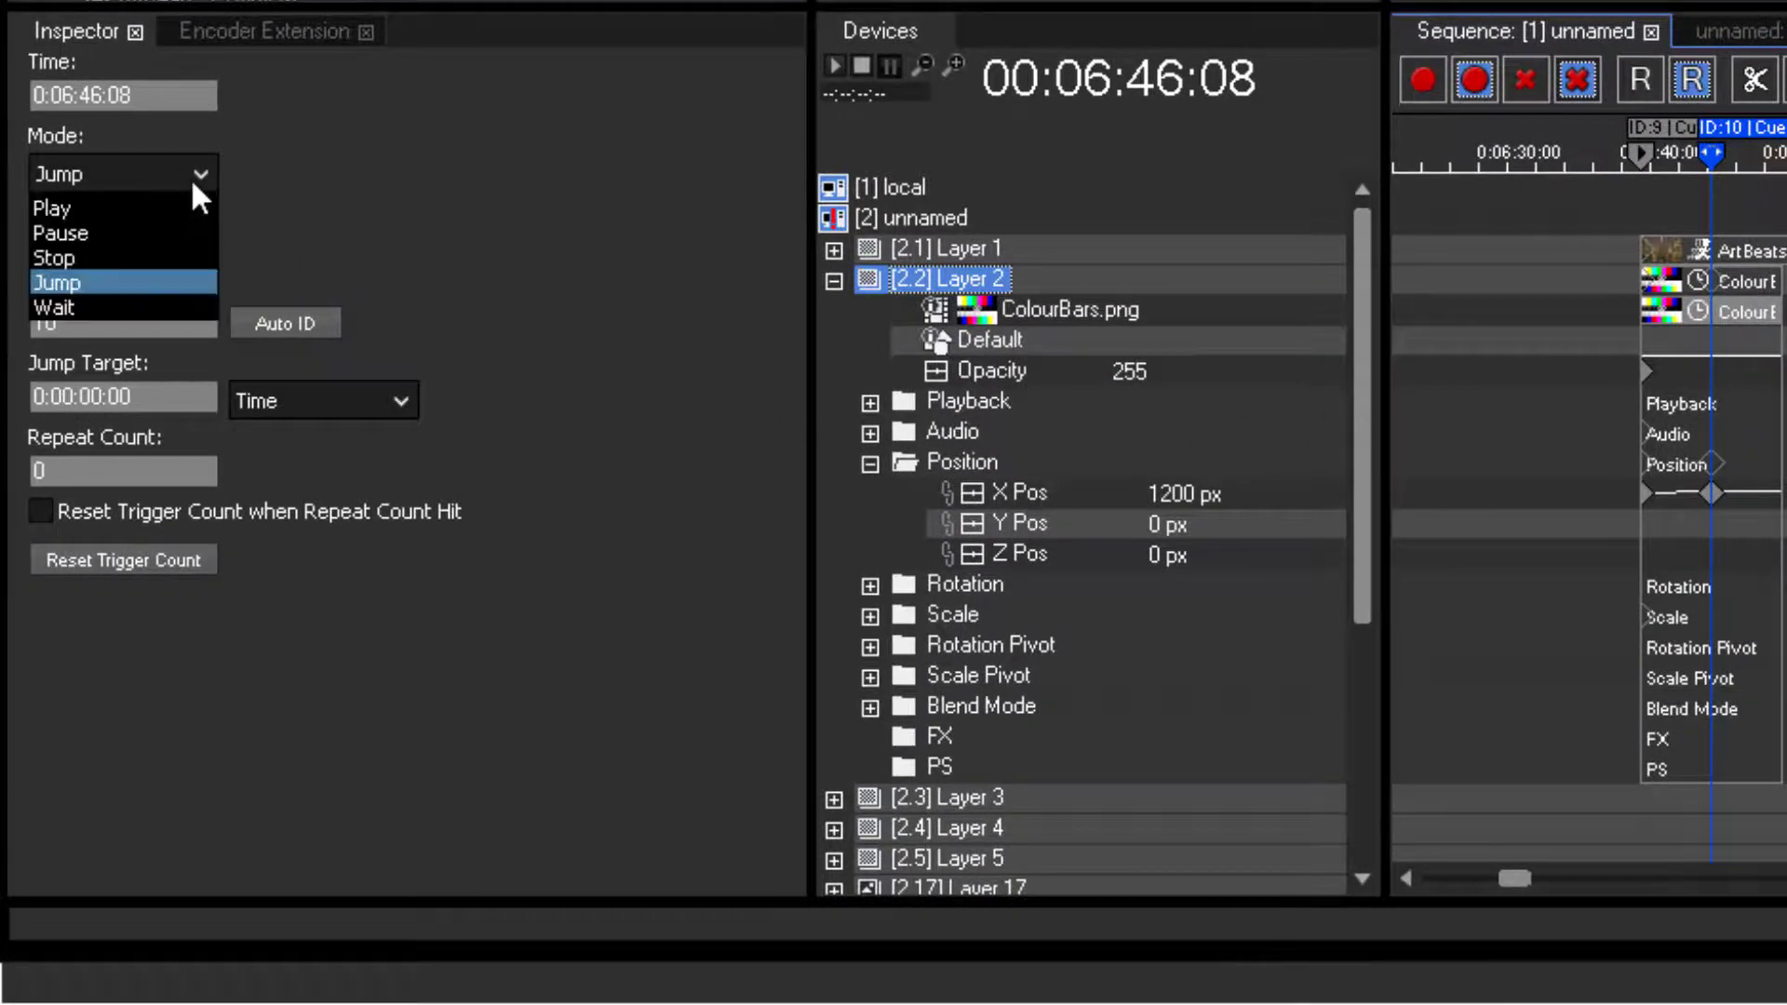
left_click(191, 177)
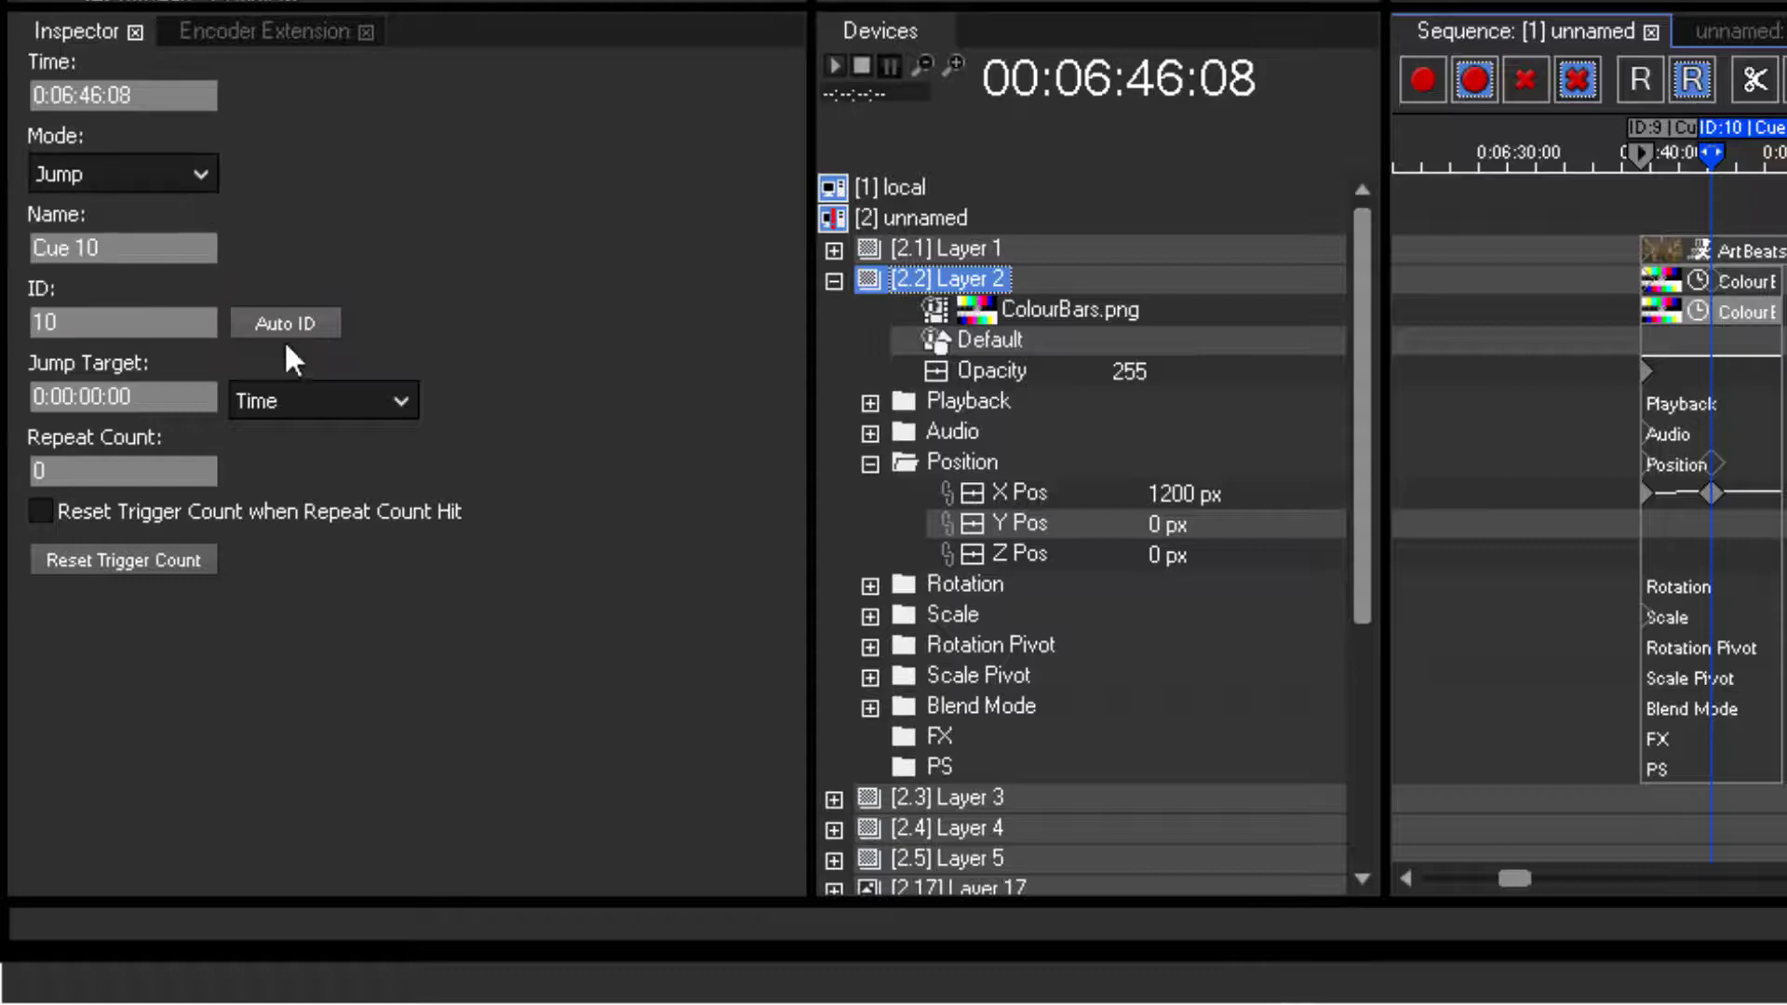
left_click(391, 400)
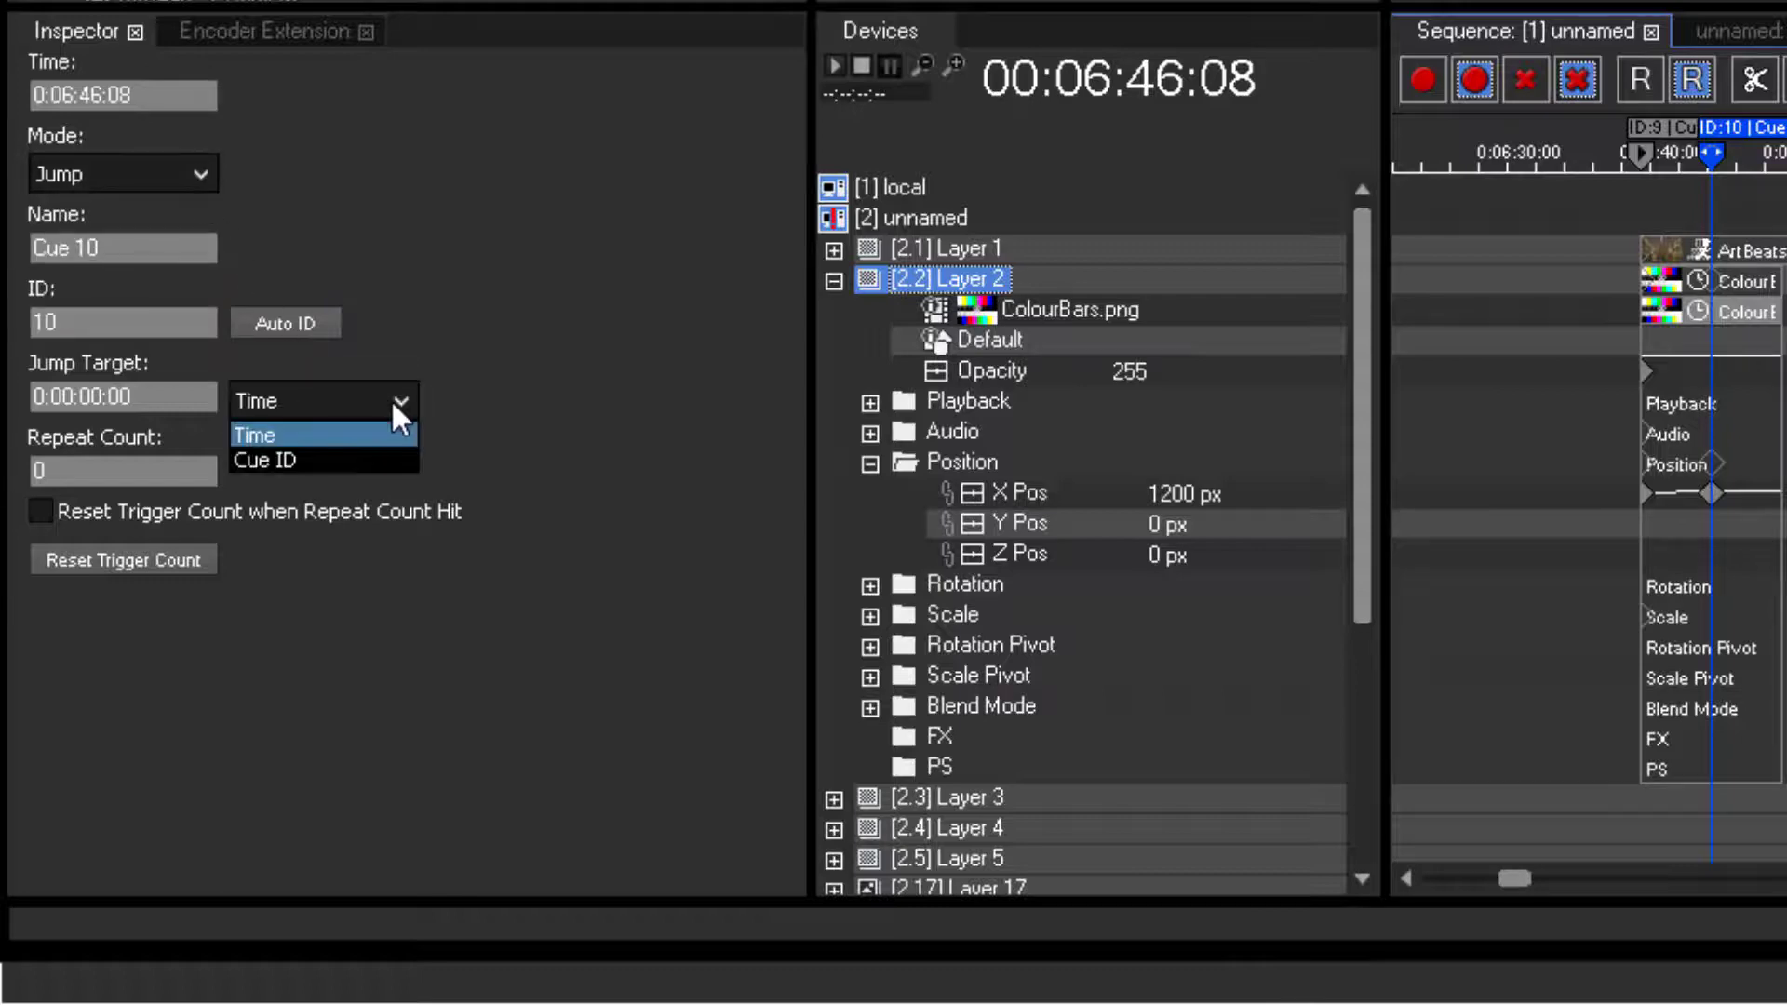
left_click(377, 461)
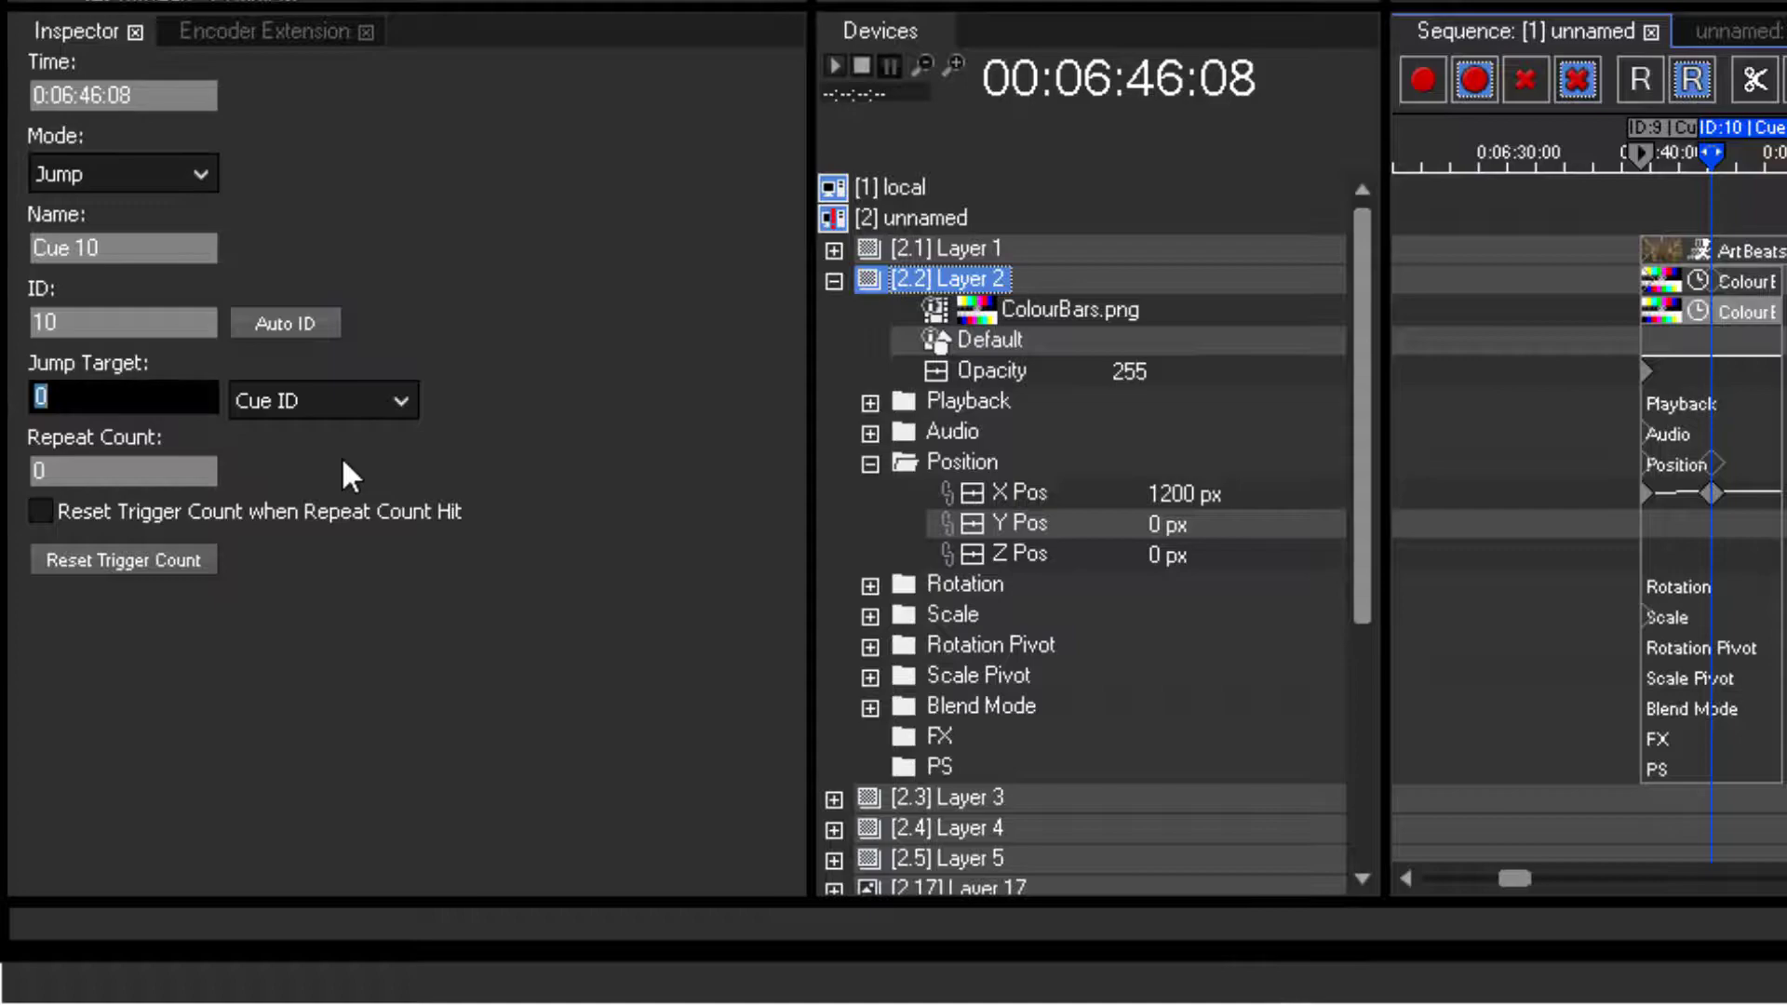
type("9")
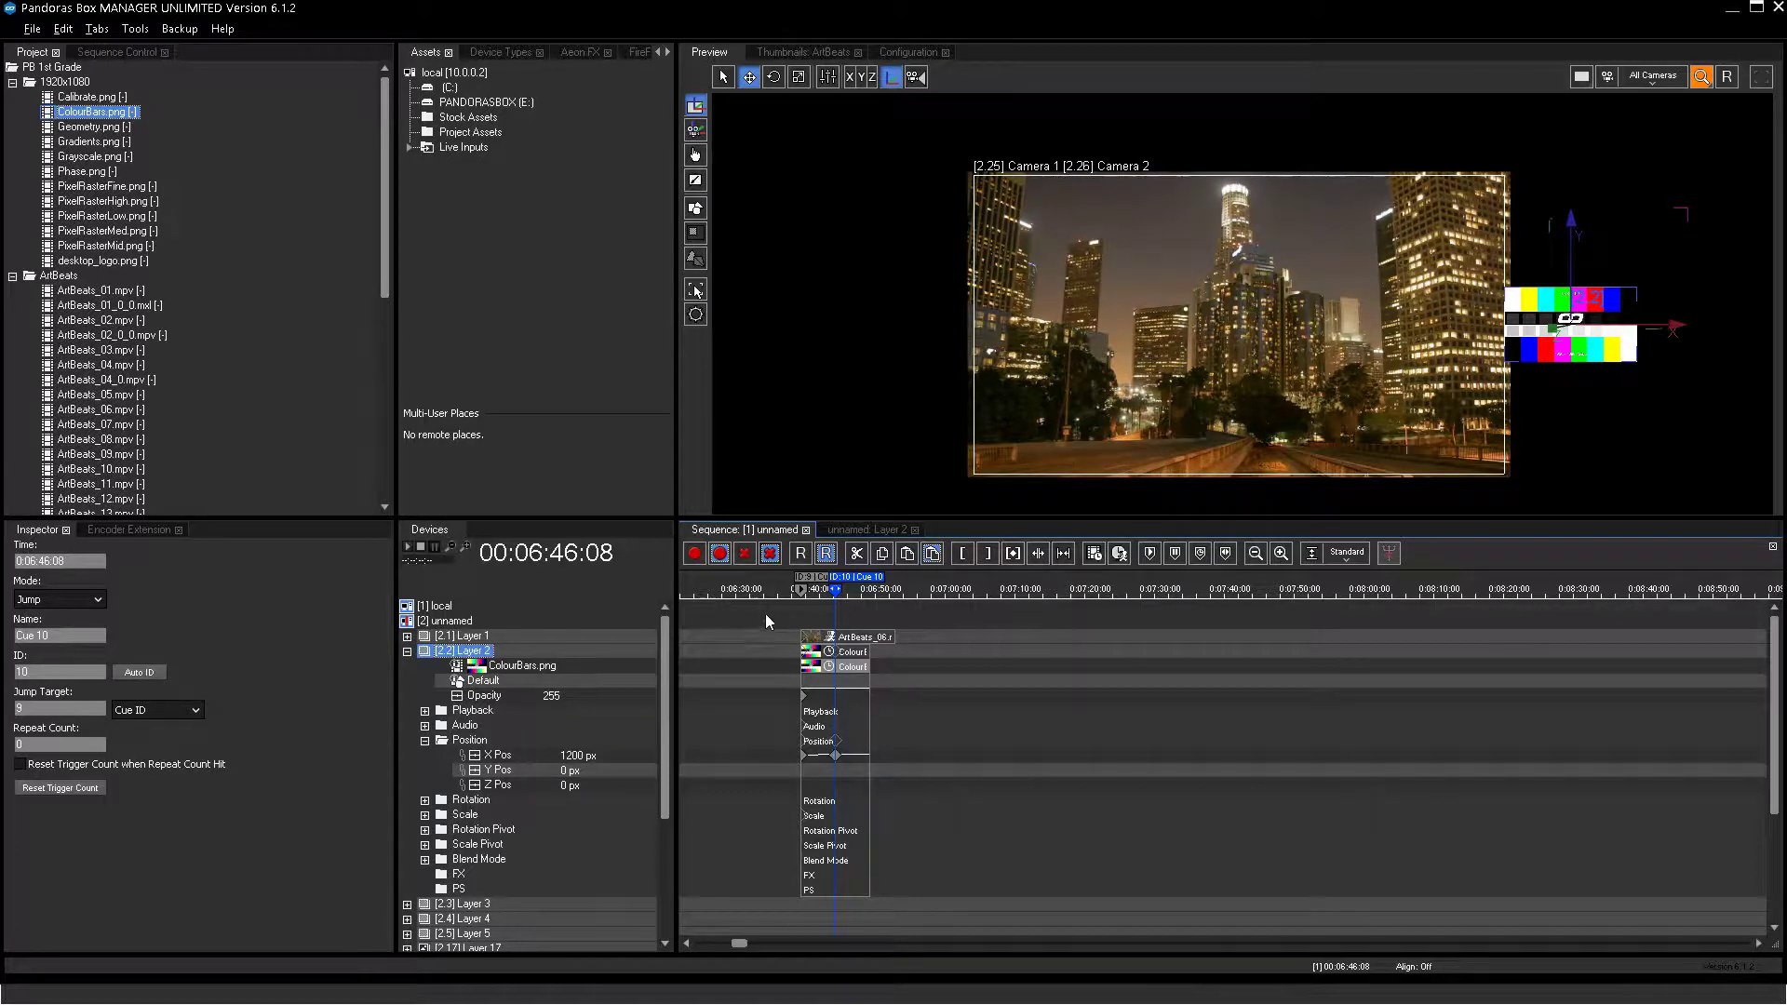
left_click(788, 590)
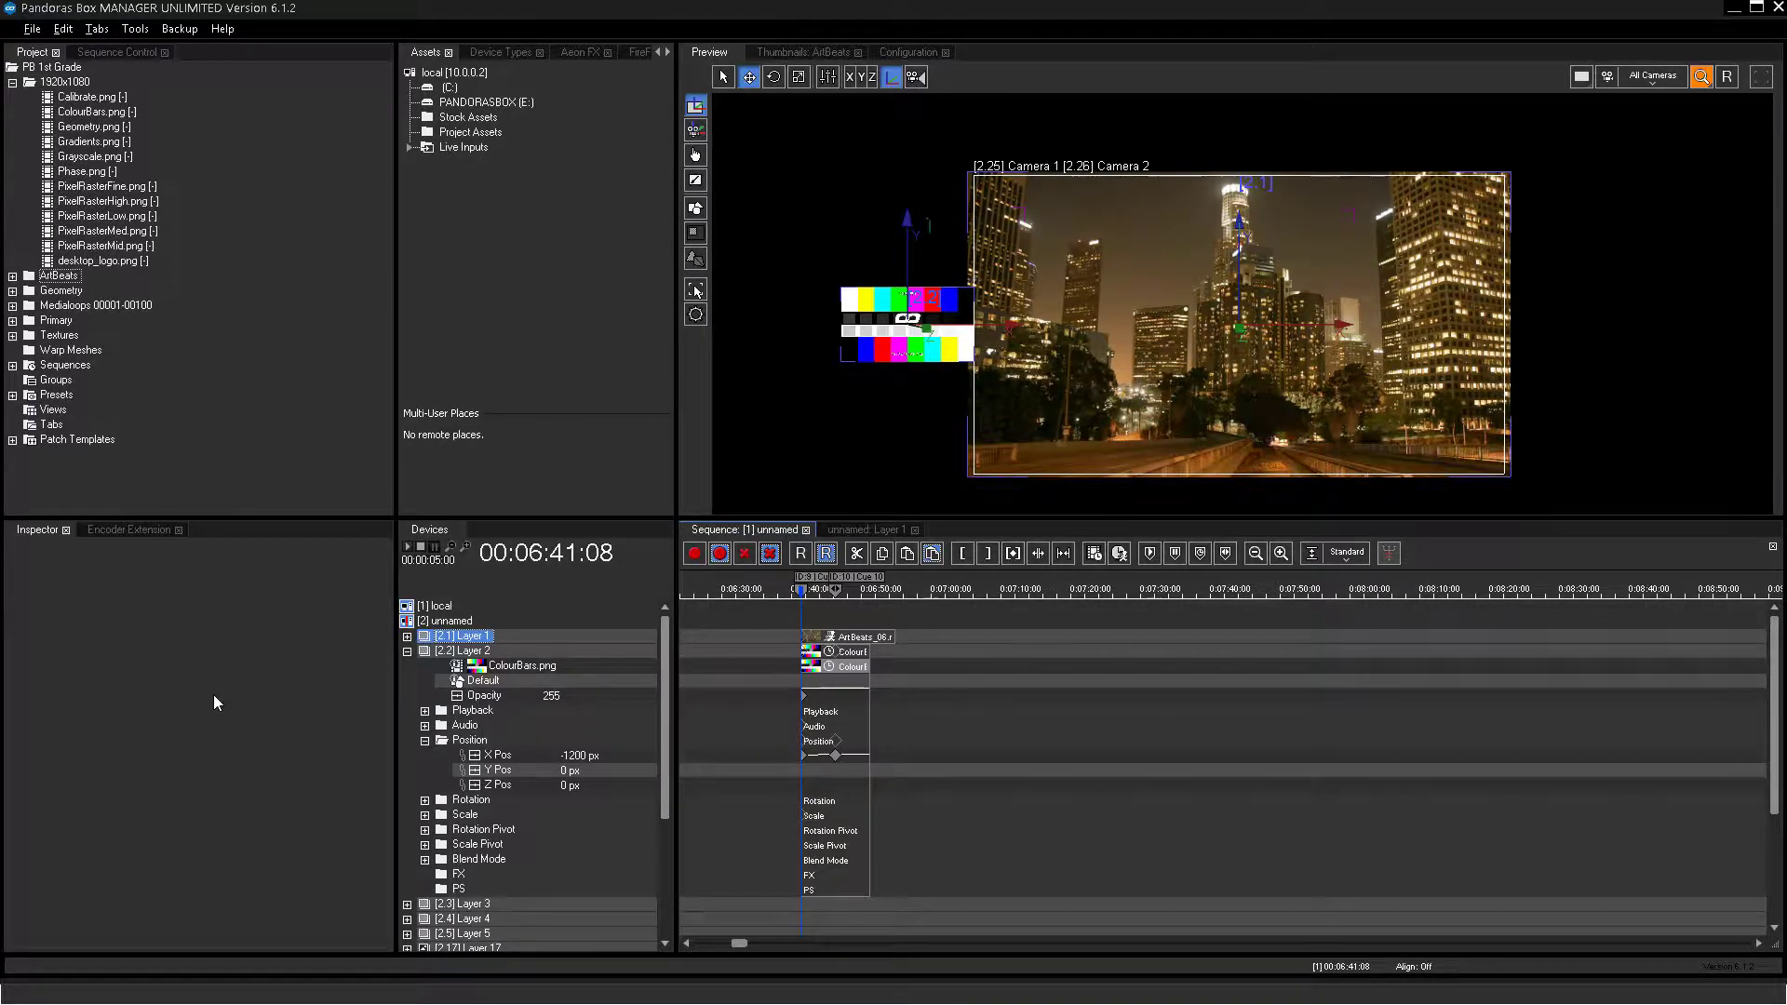
Select the ArtBeats_06.mpv clip and adjust the playback Speed in the Layer 1 device controls
left_click(823, 640)
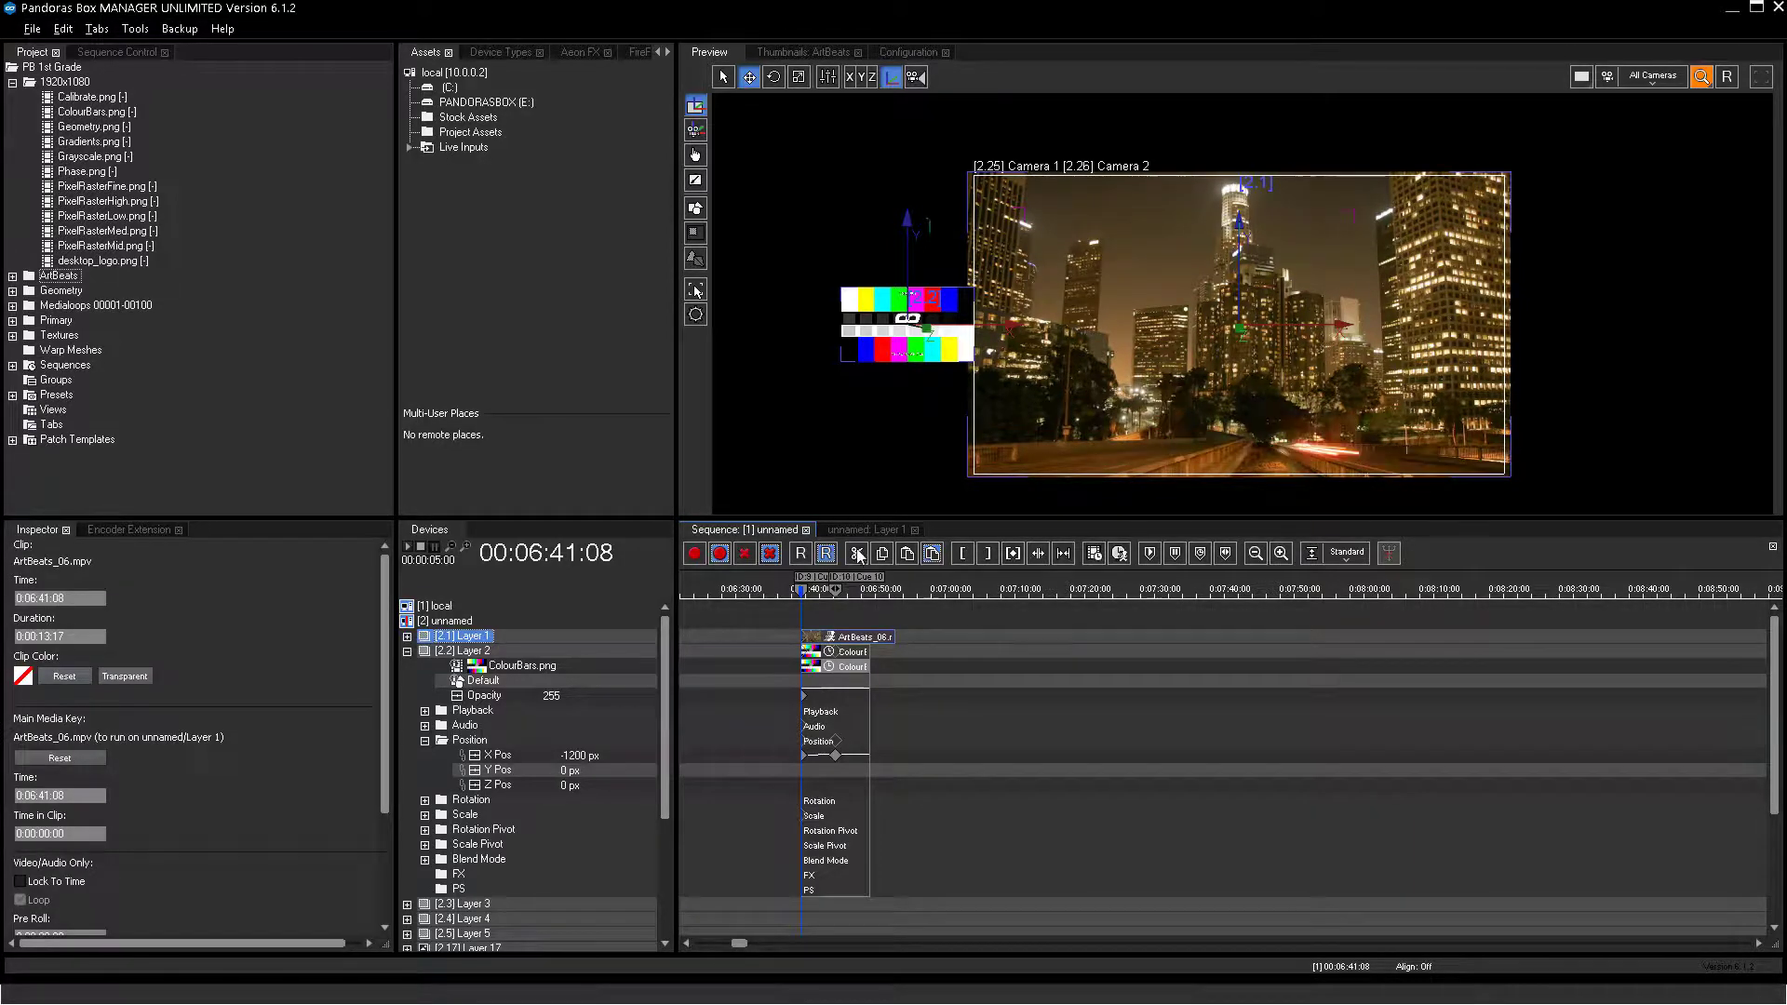
left_click(861, 528)
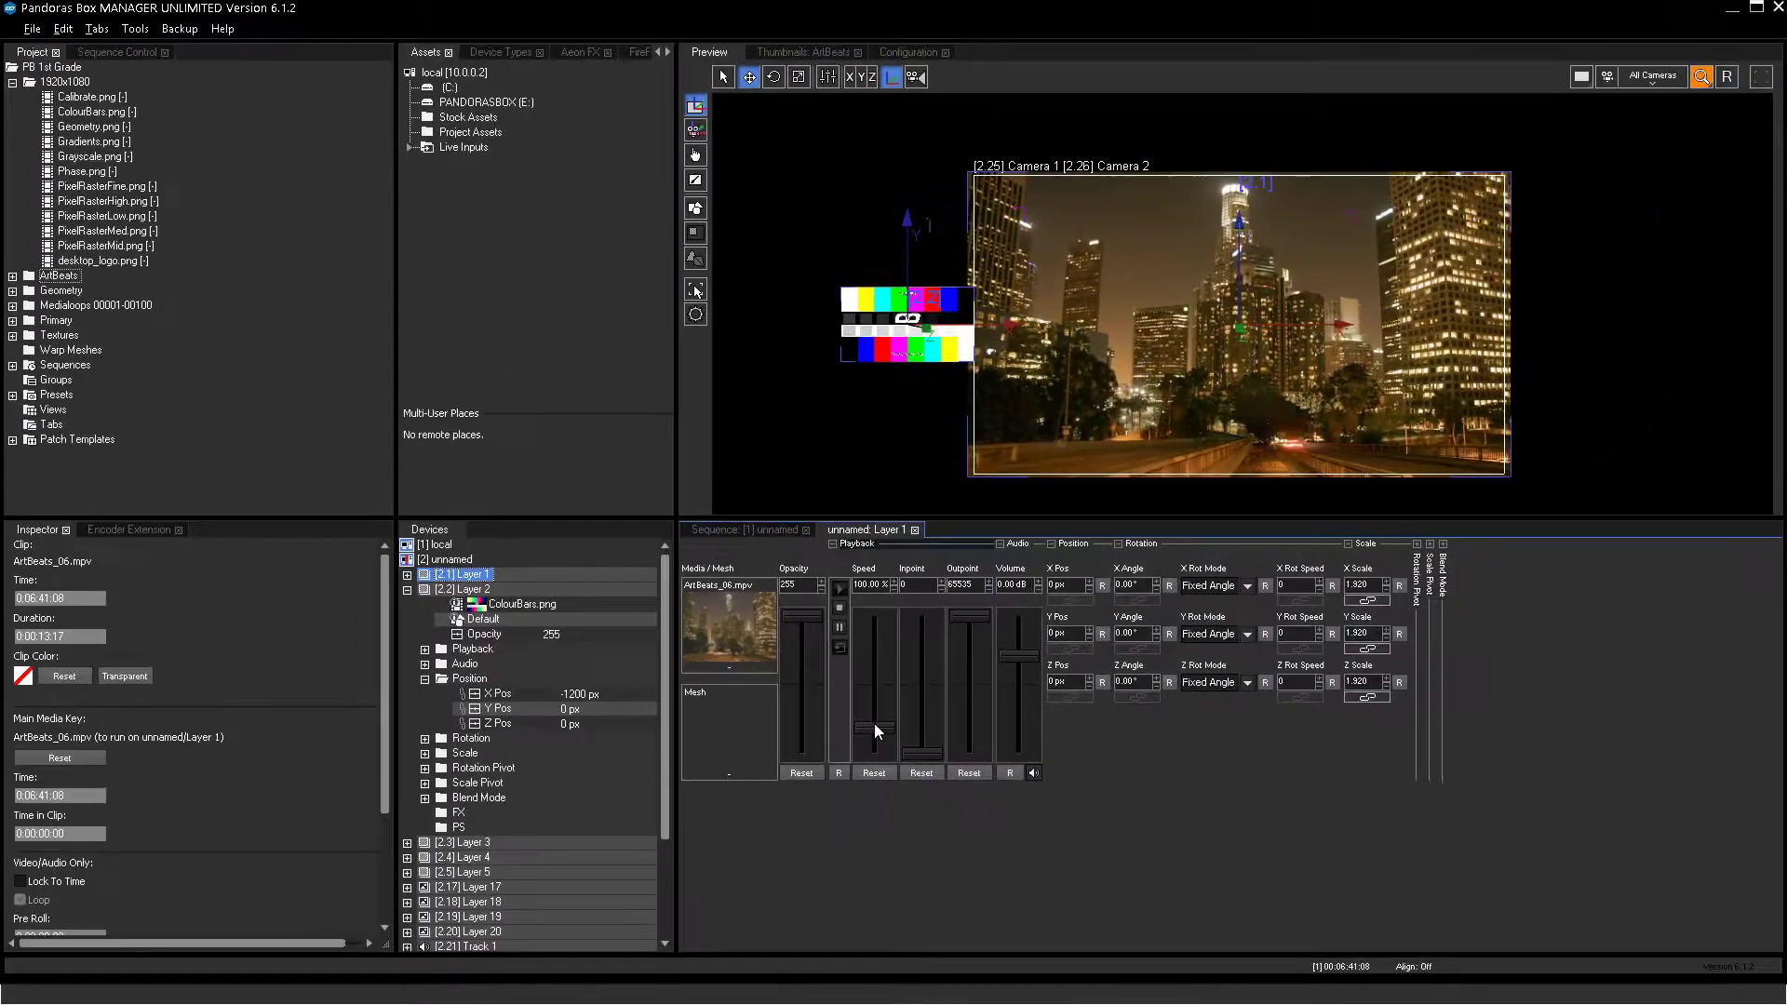
mouse_move(874, 724)
left_mouse_down()
mouse_move(873, 656)
mouse_move(863, 745)
left_mouse_up()
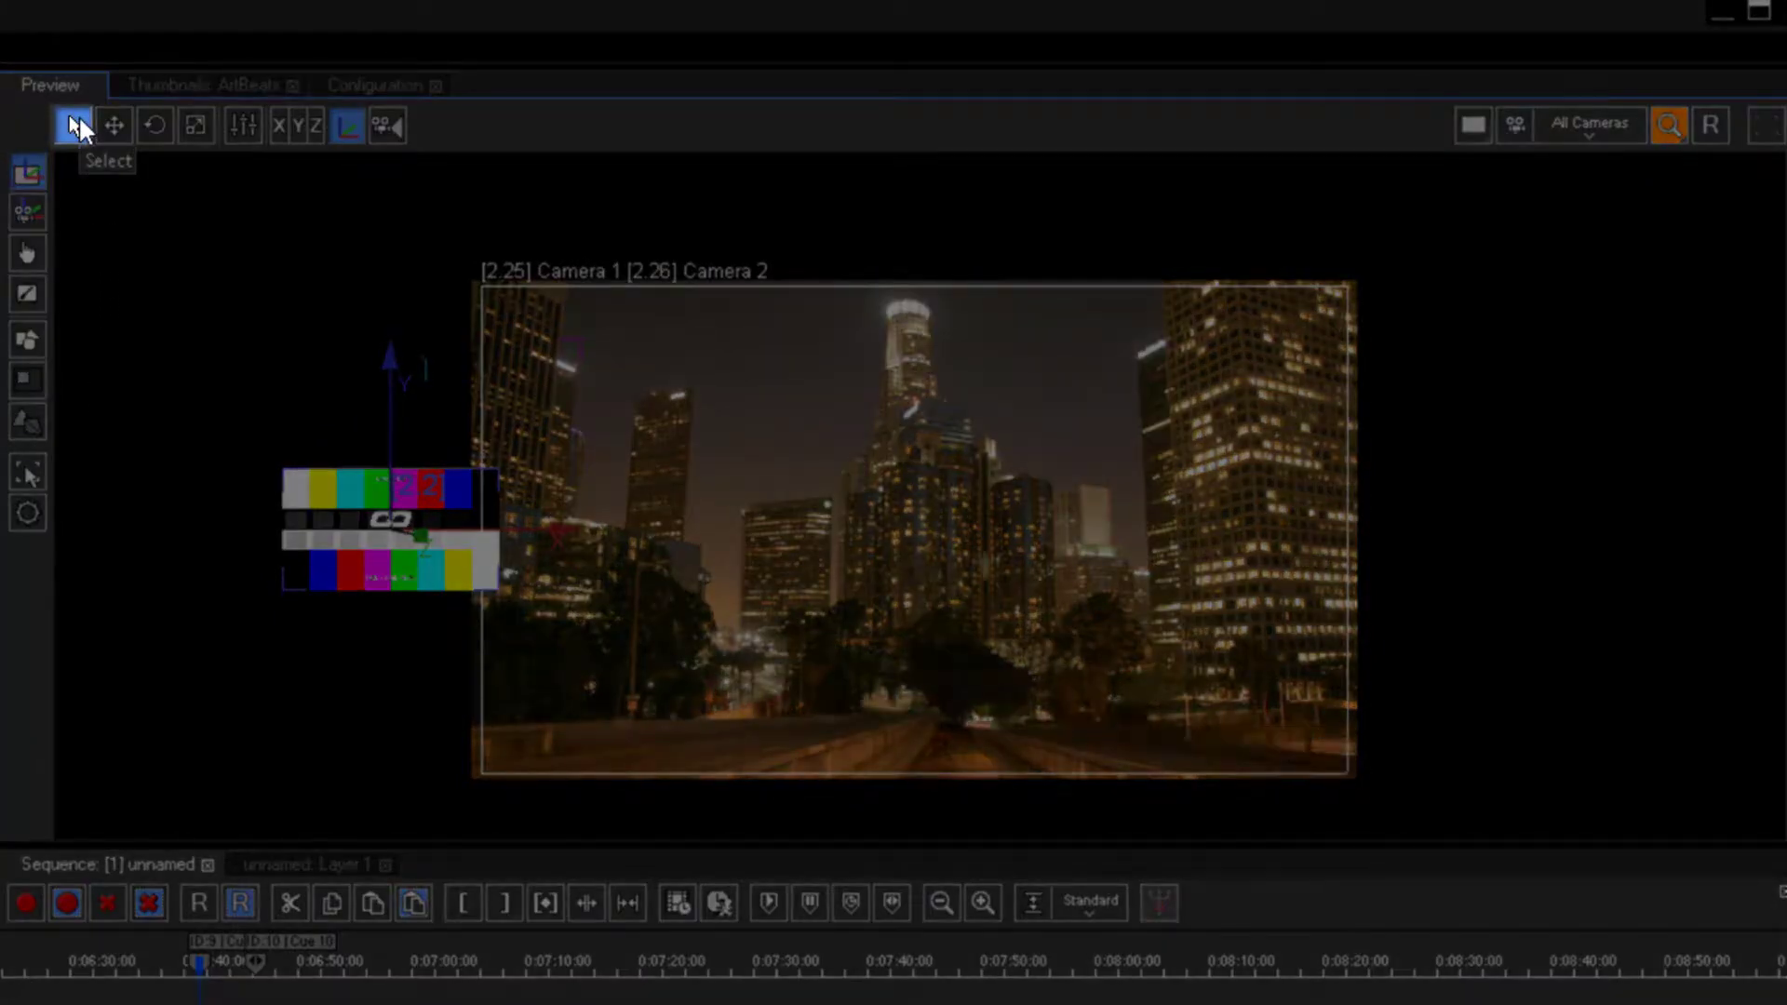
Move the Layer 2 colour bars slightly upward in the preview with the Move tool
left_click(708, 417)
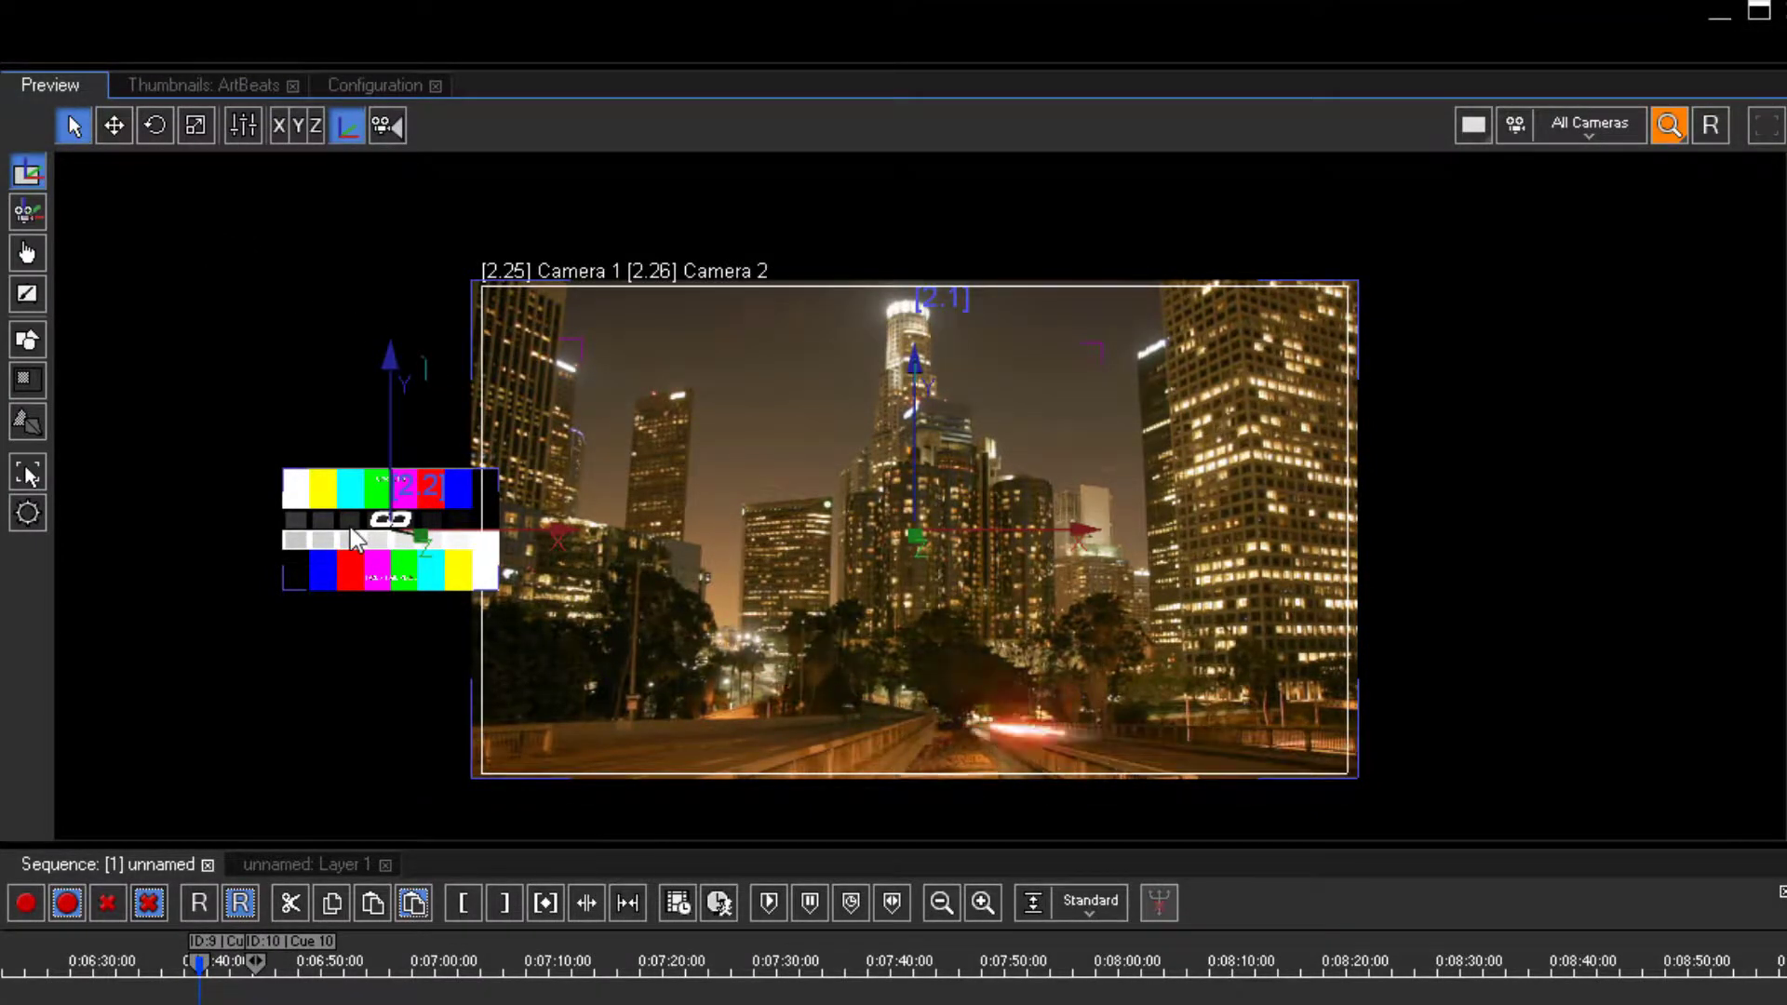
left_click(245, 301)
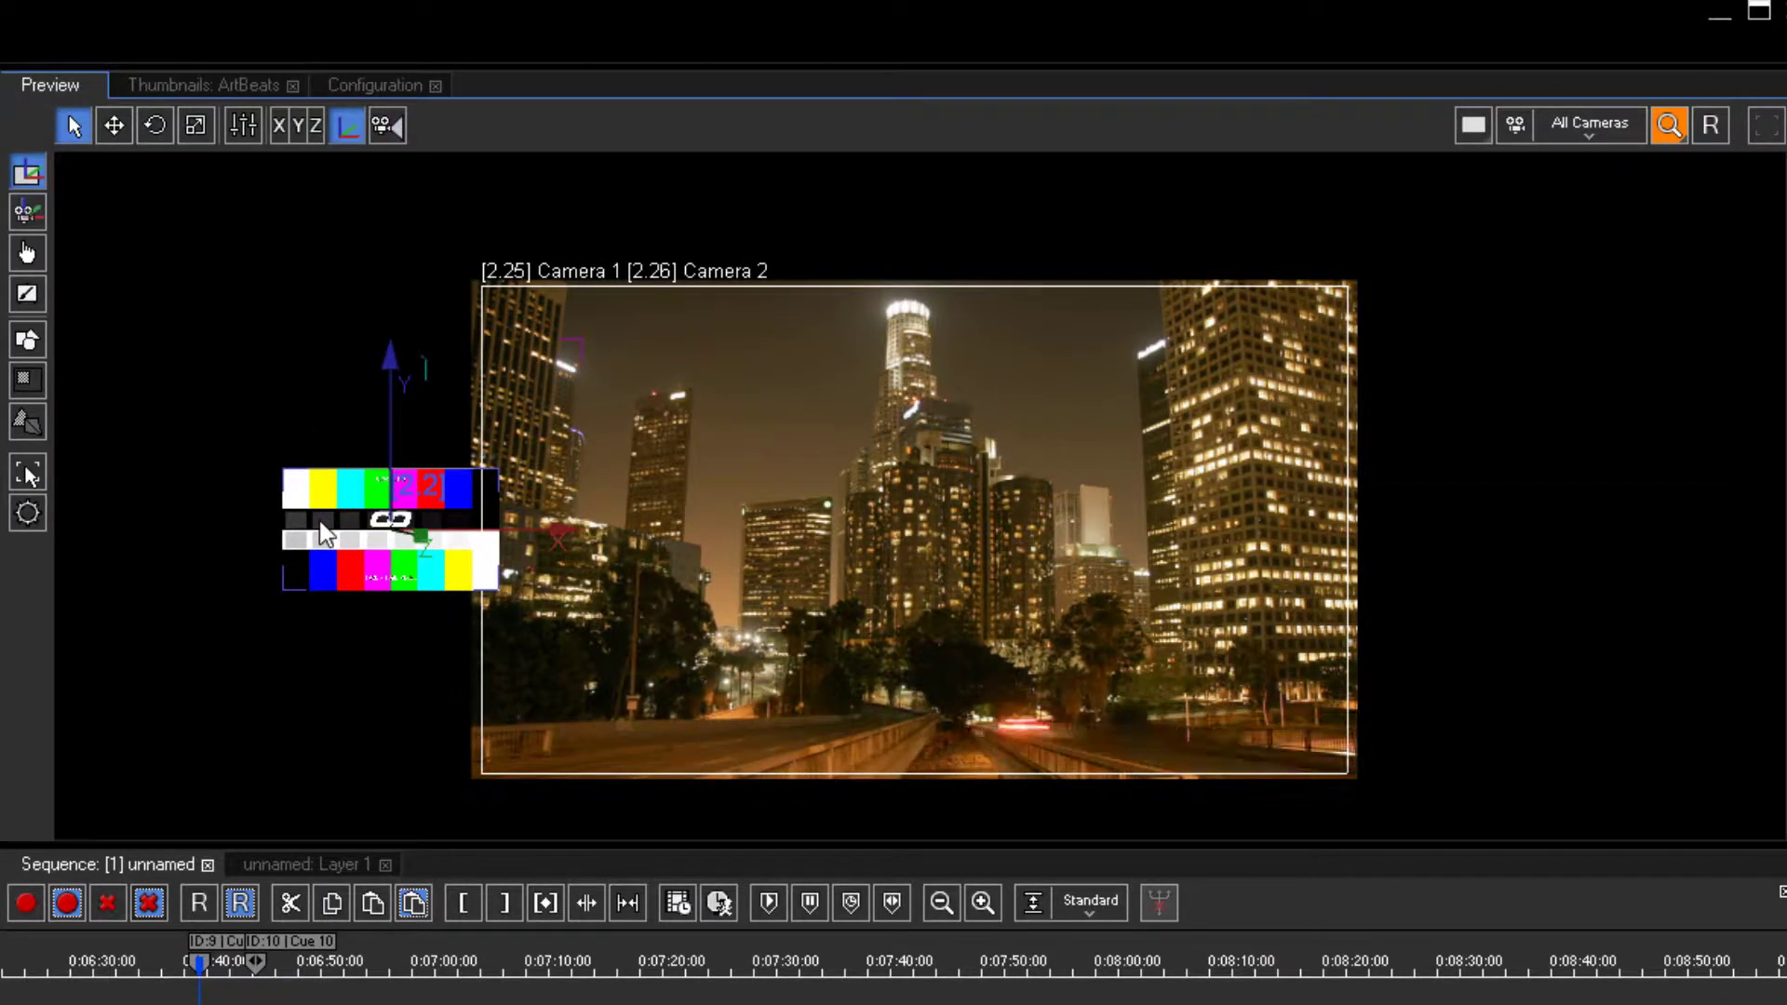
left_click(116, 128)
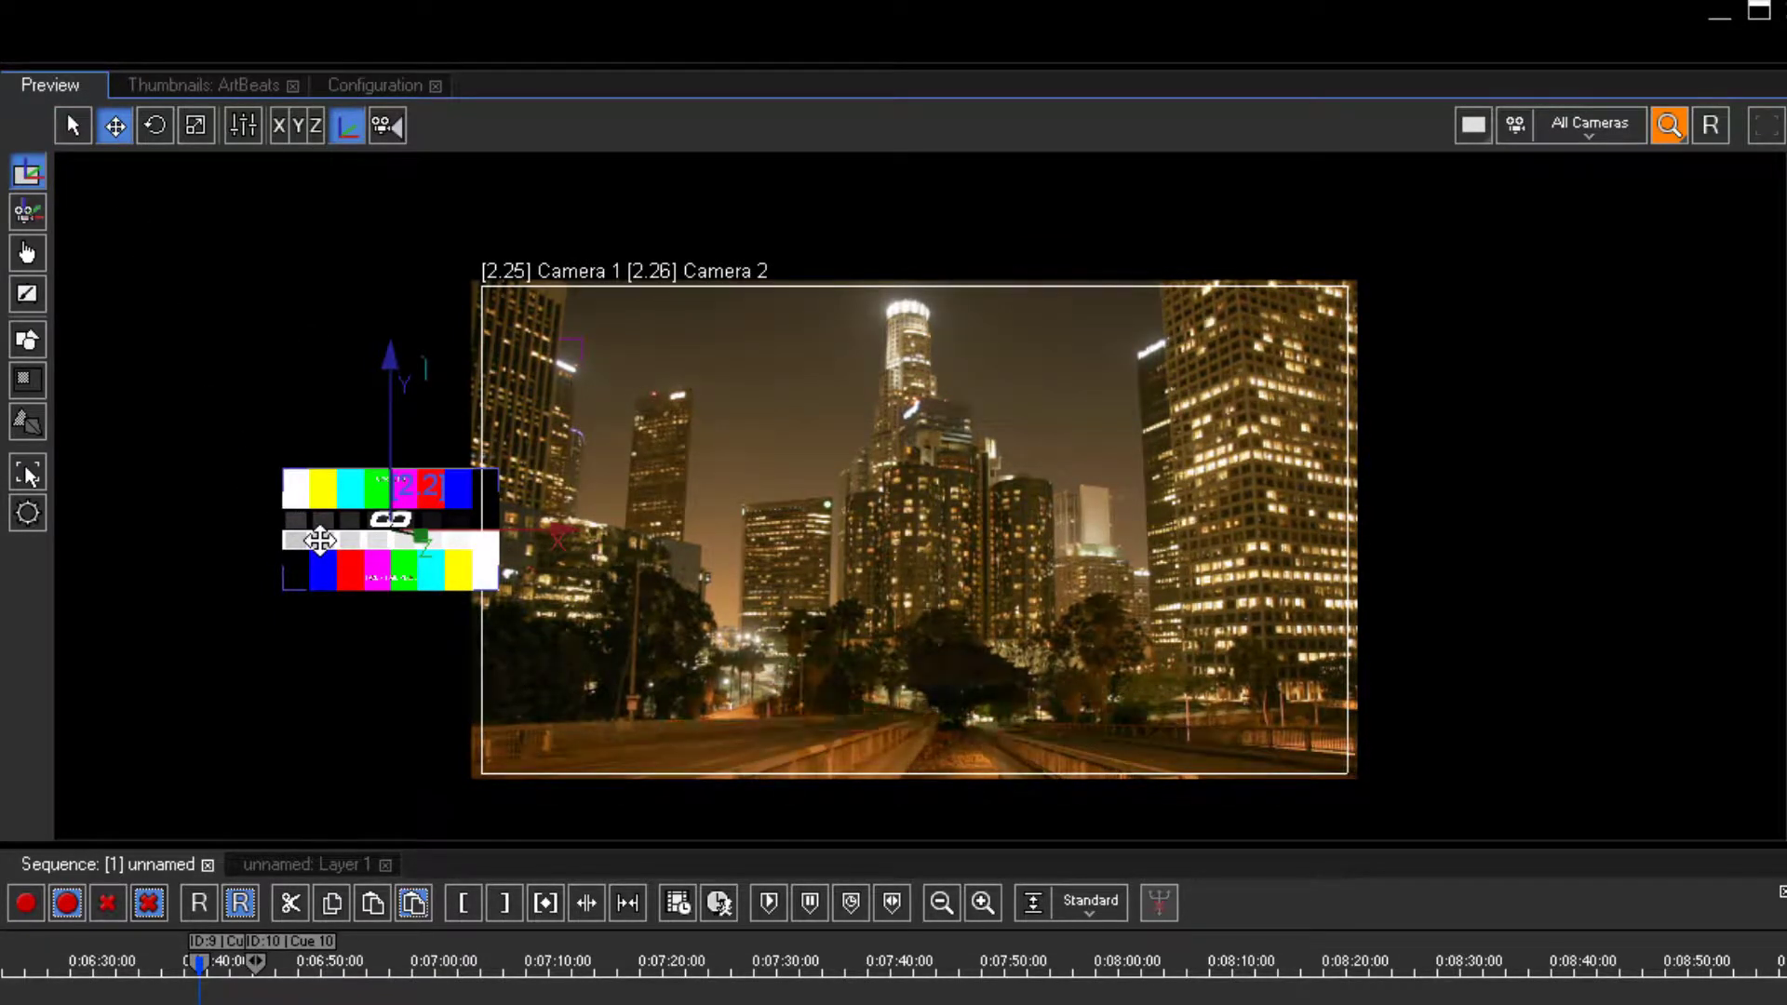
mouse_move(317, 539)
left_mouse_down()
mouse_move(470, 531)
mouse_move(443, 418)
mouse_move(359, 438)
mouse_move(347, 586)
mouse_move(465, 582)
mouse_move(678, 483)
mouse_move(494, 391)
mouse_move(349, 446)
mouse_move(319, 528)
left_mouse_up()
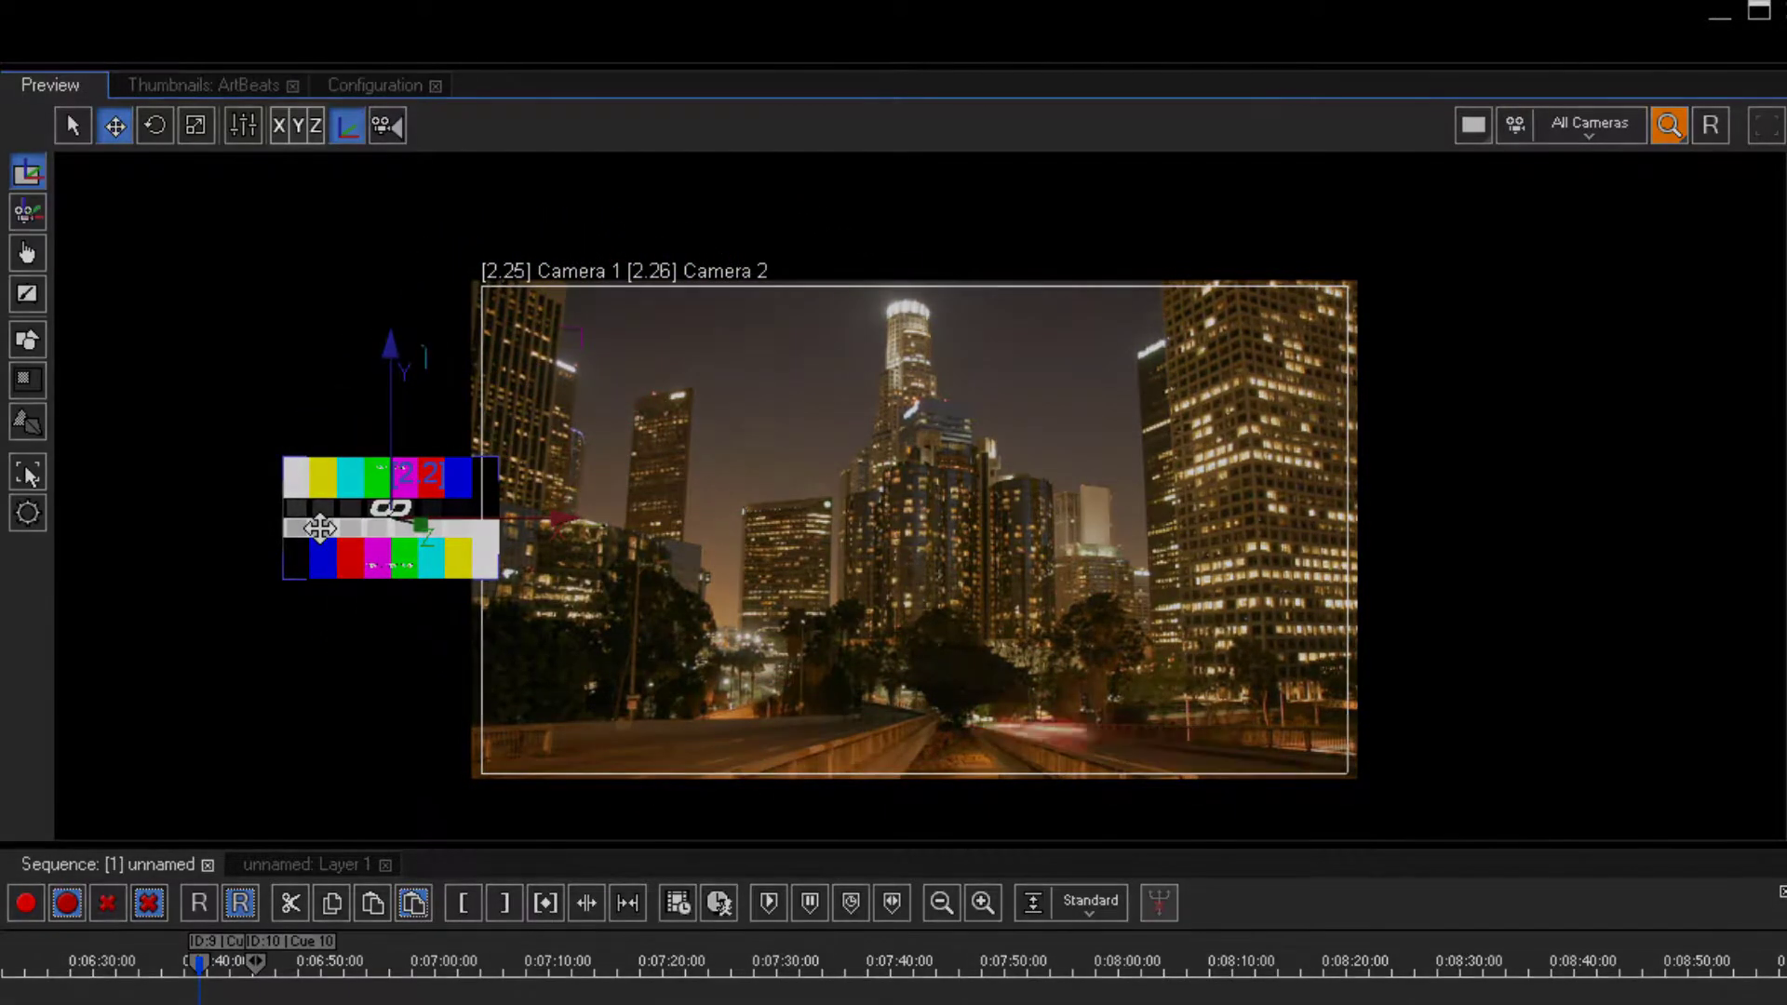
Move the Layer 2 colour bars leftward along the X axis only, using the X axis constraint and the gizmo
left_click(281, 131)
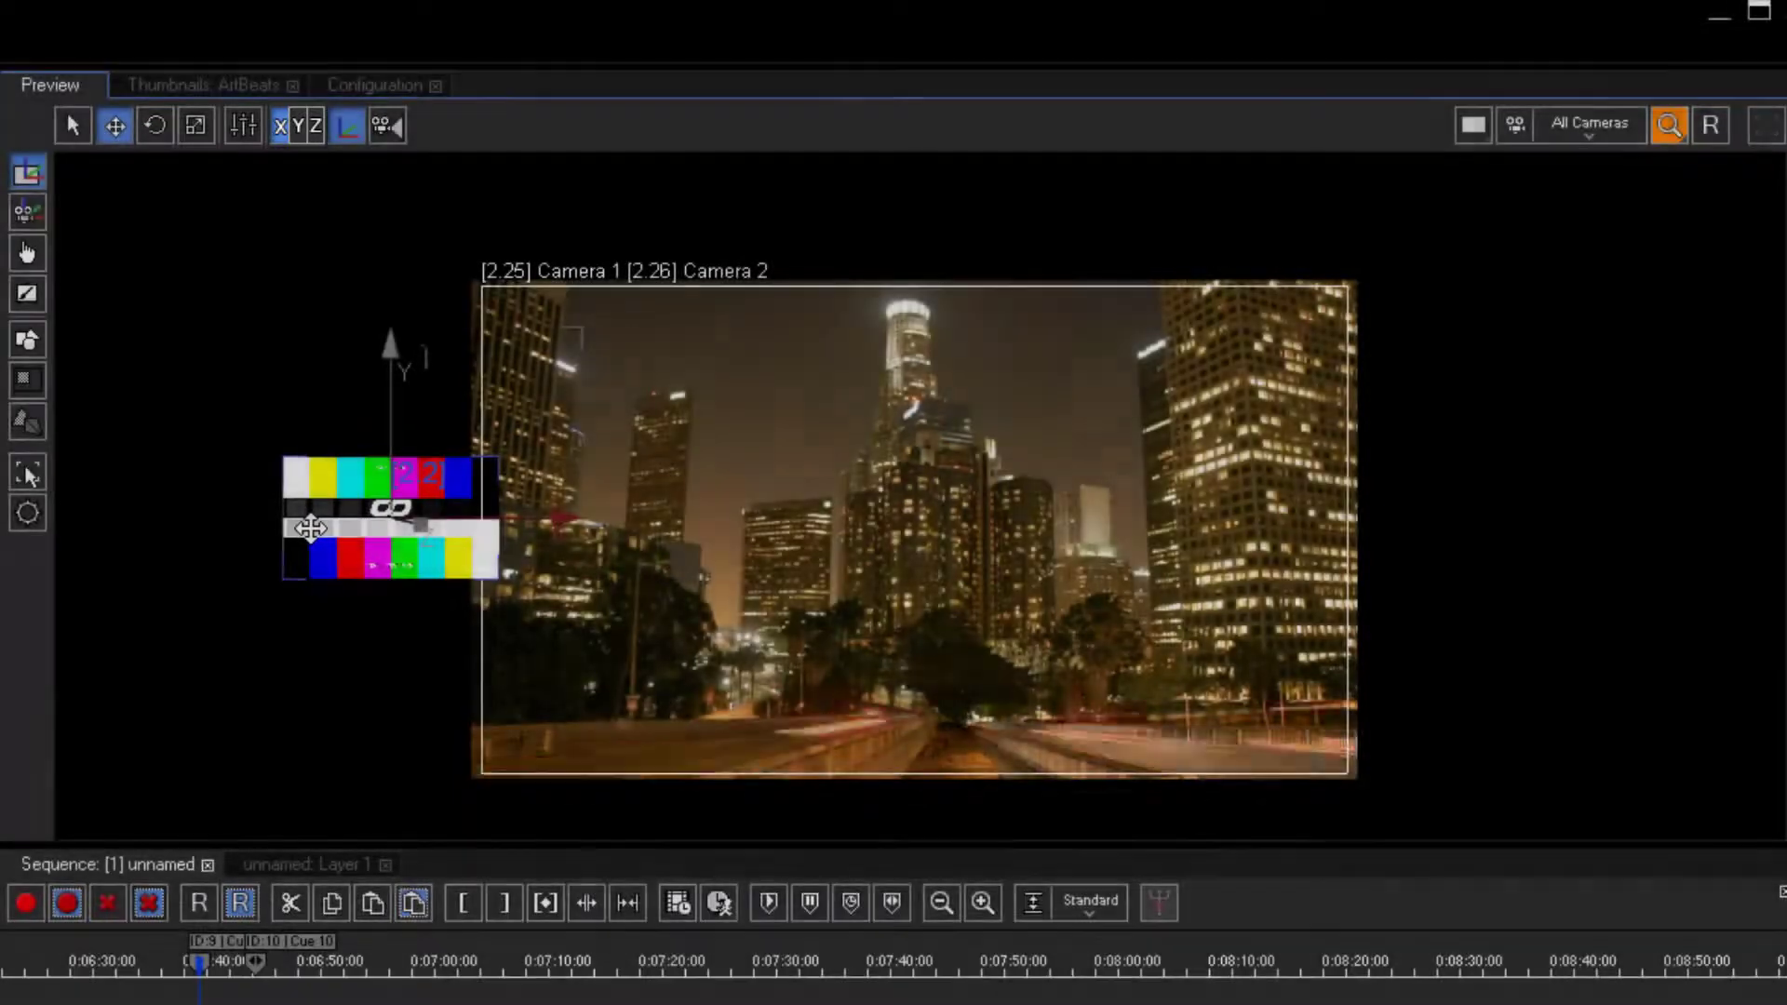
left_click_drag(291, 523, 221, 726)
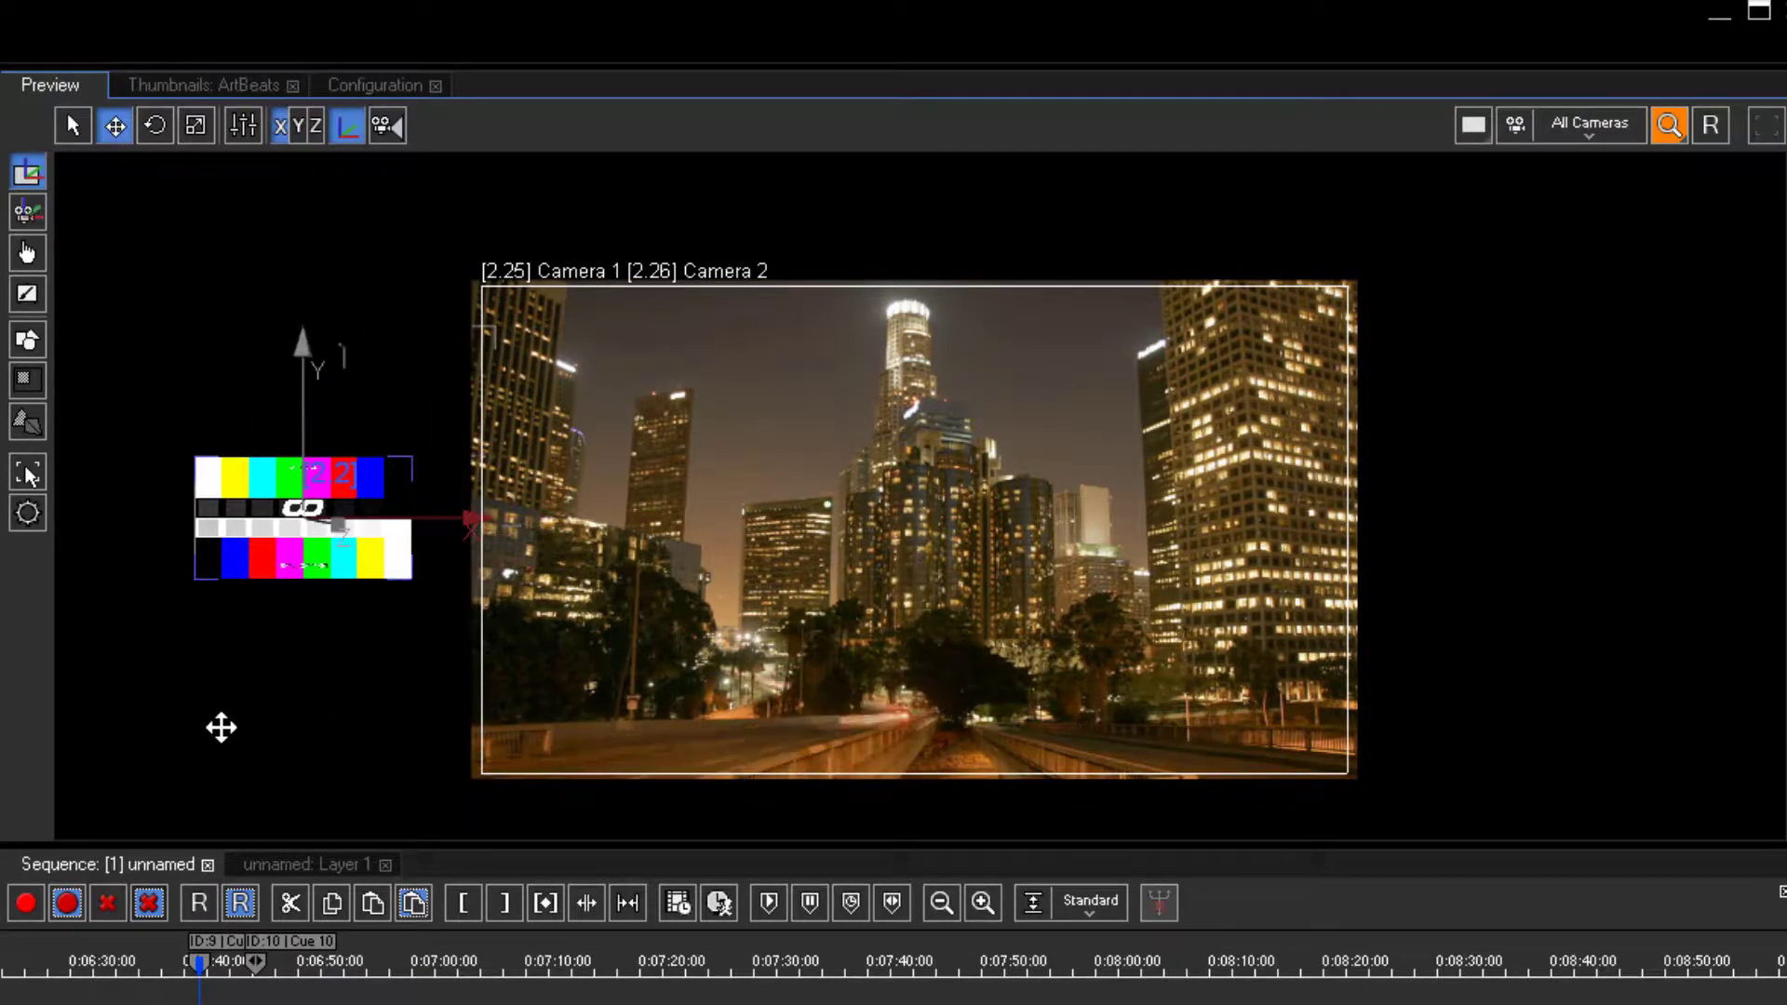
left_click(340, 127)
left_click(343, 130)
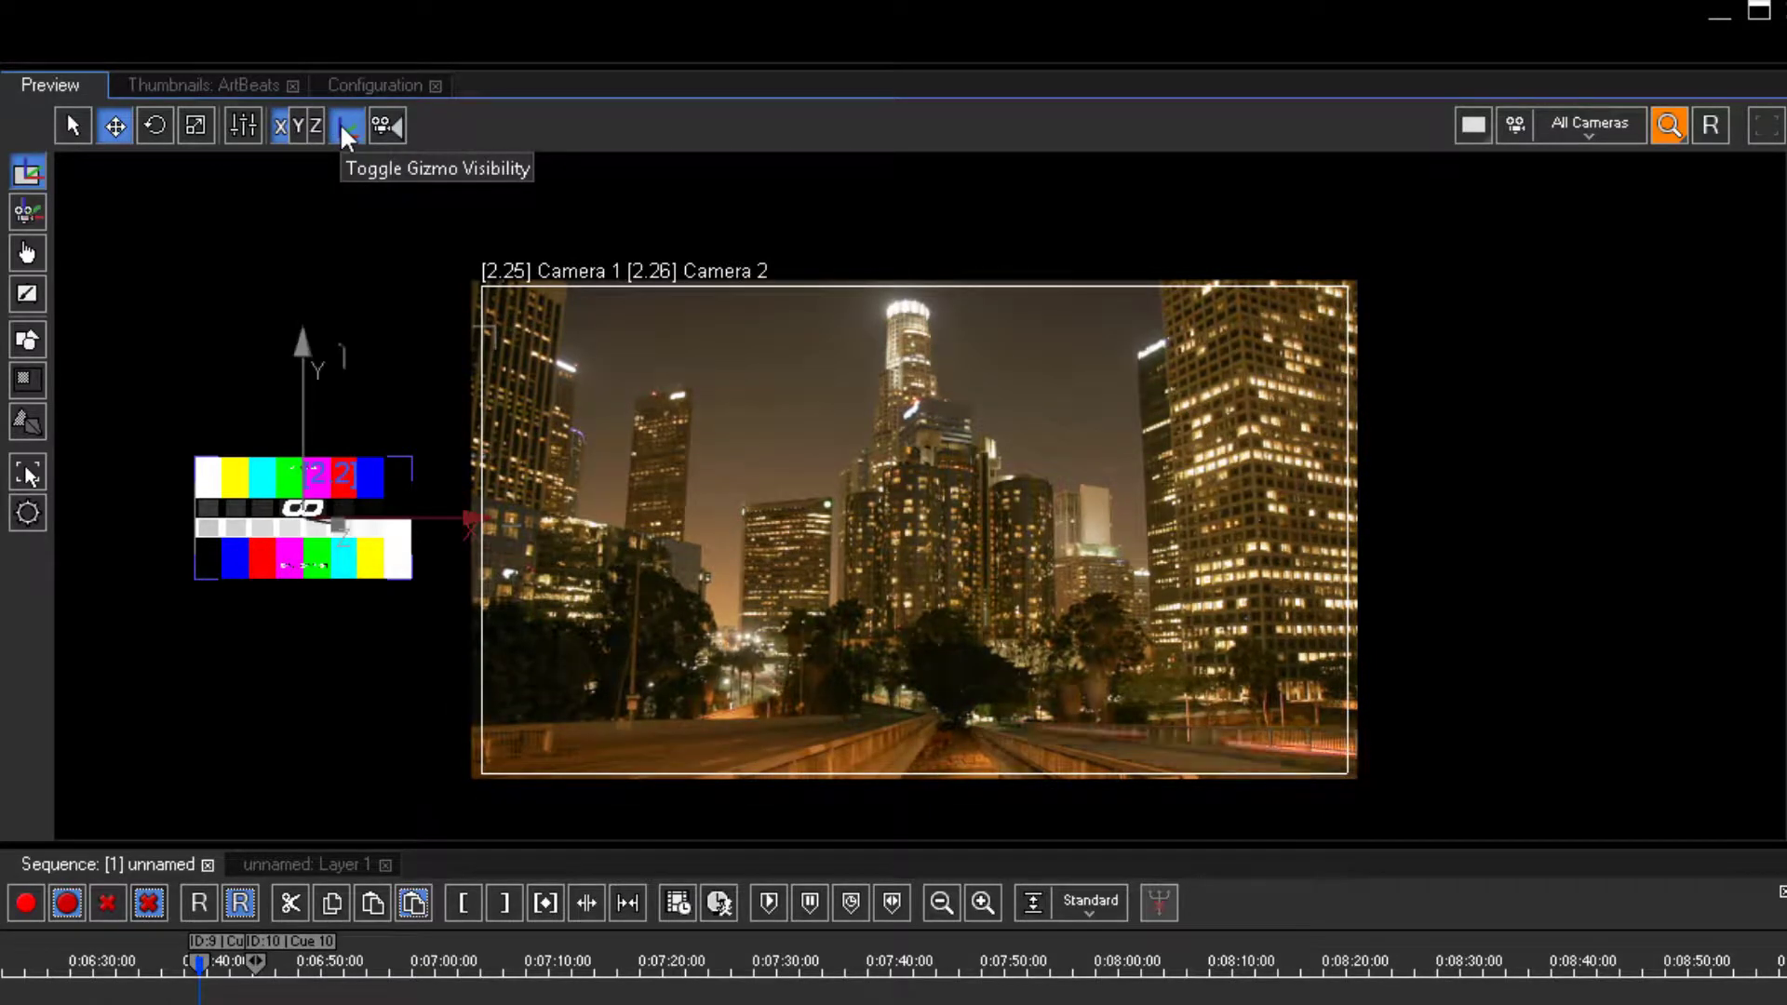
left_click_drag(407, 522, 370, 543)
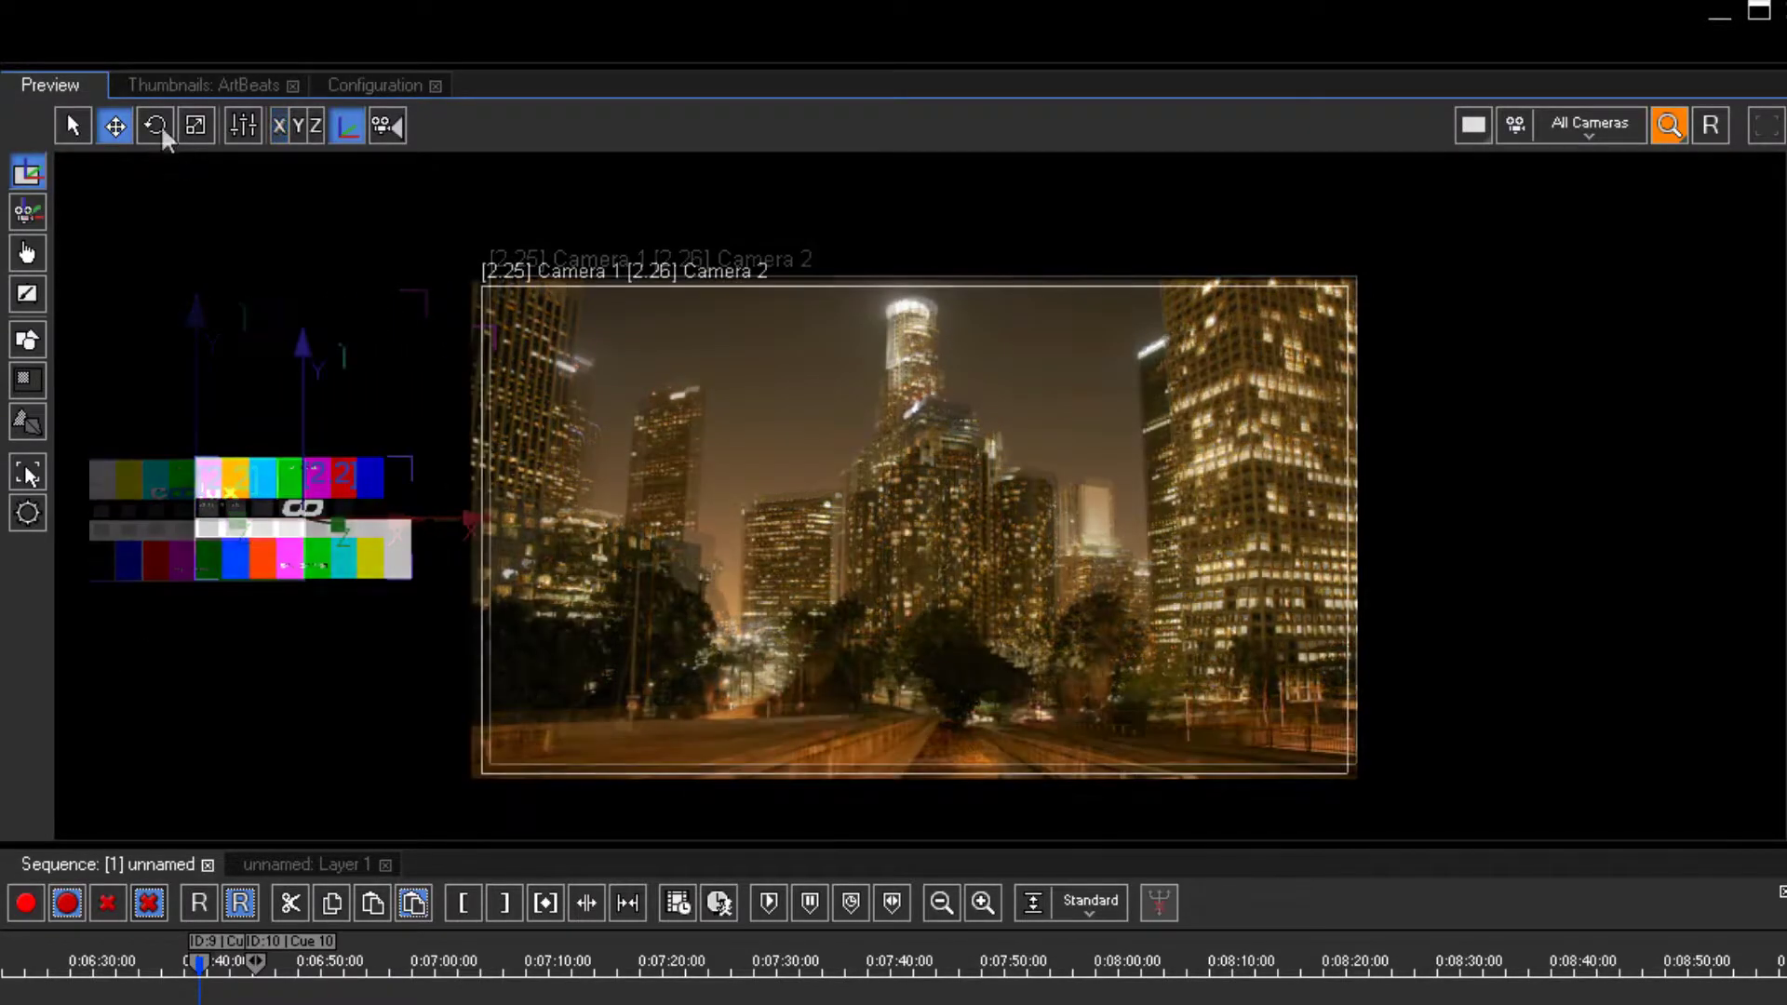
Rotate the colour bars slightly counter-clockwise with the Rotate tool and enlarge them with the Scale tool
left_click(161, 124)
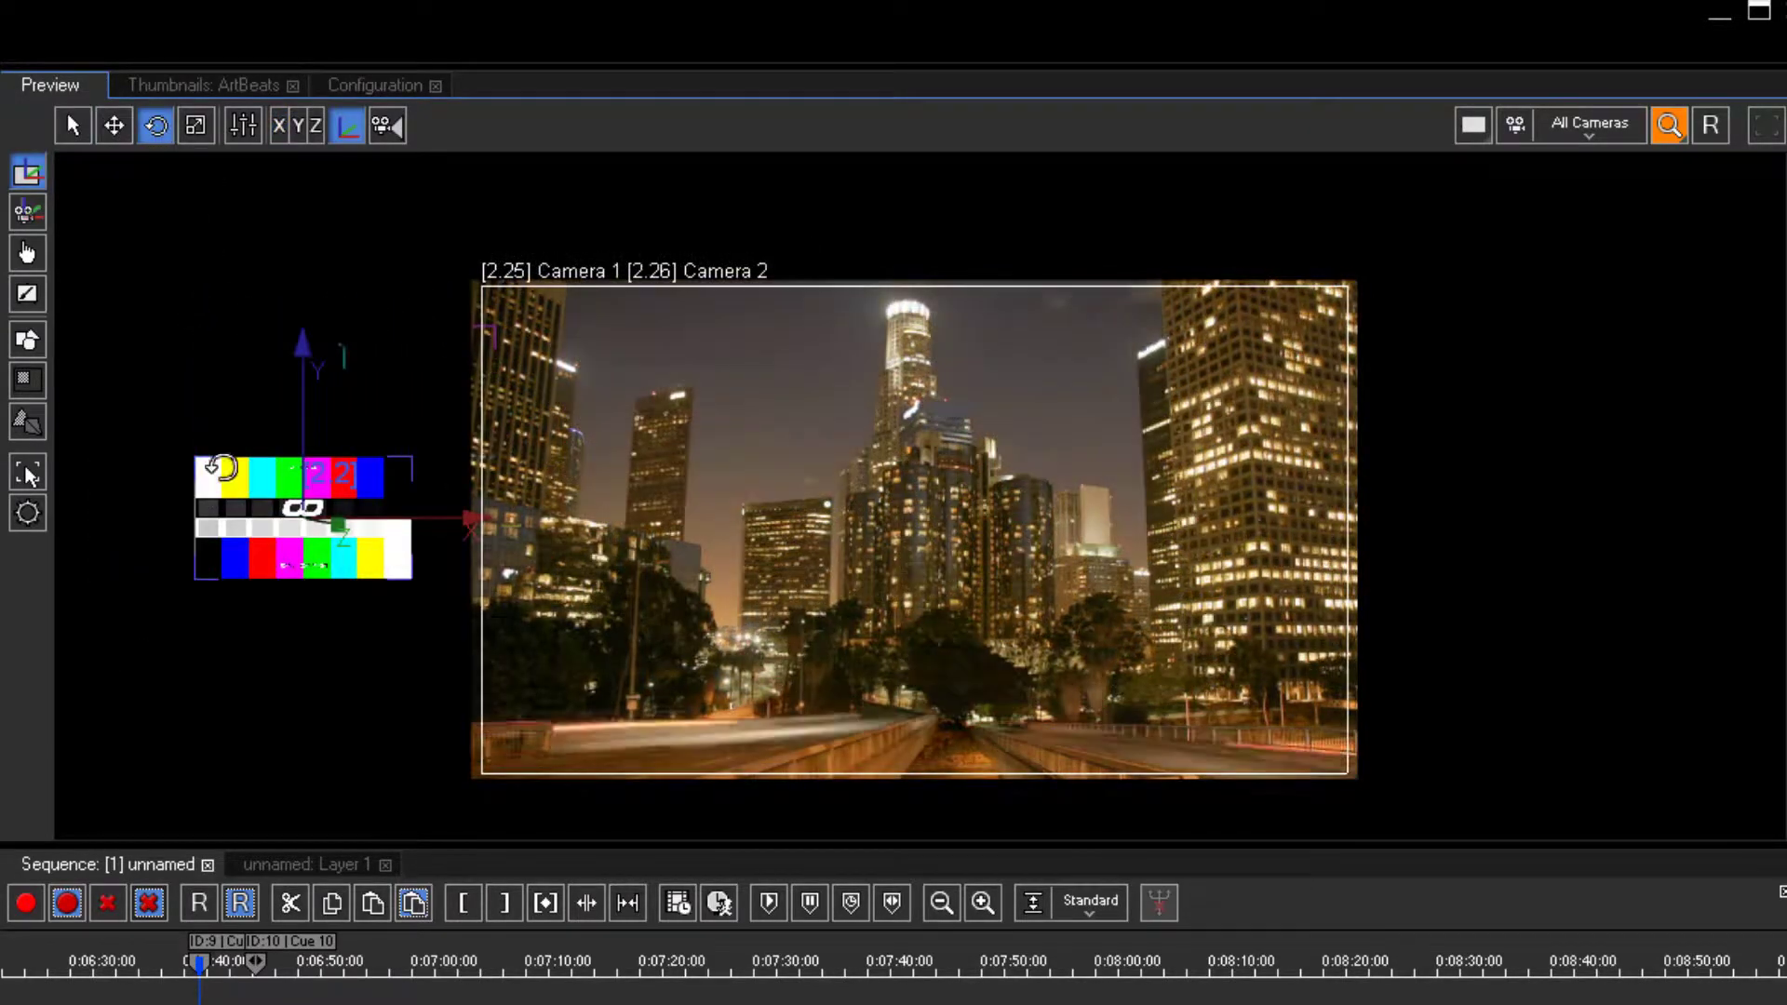
left_click_drag(200, 507, 298, 493)
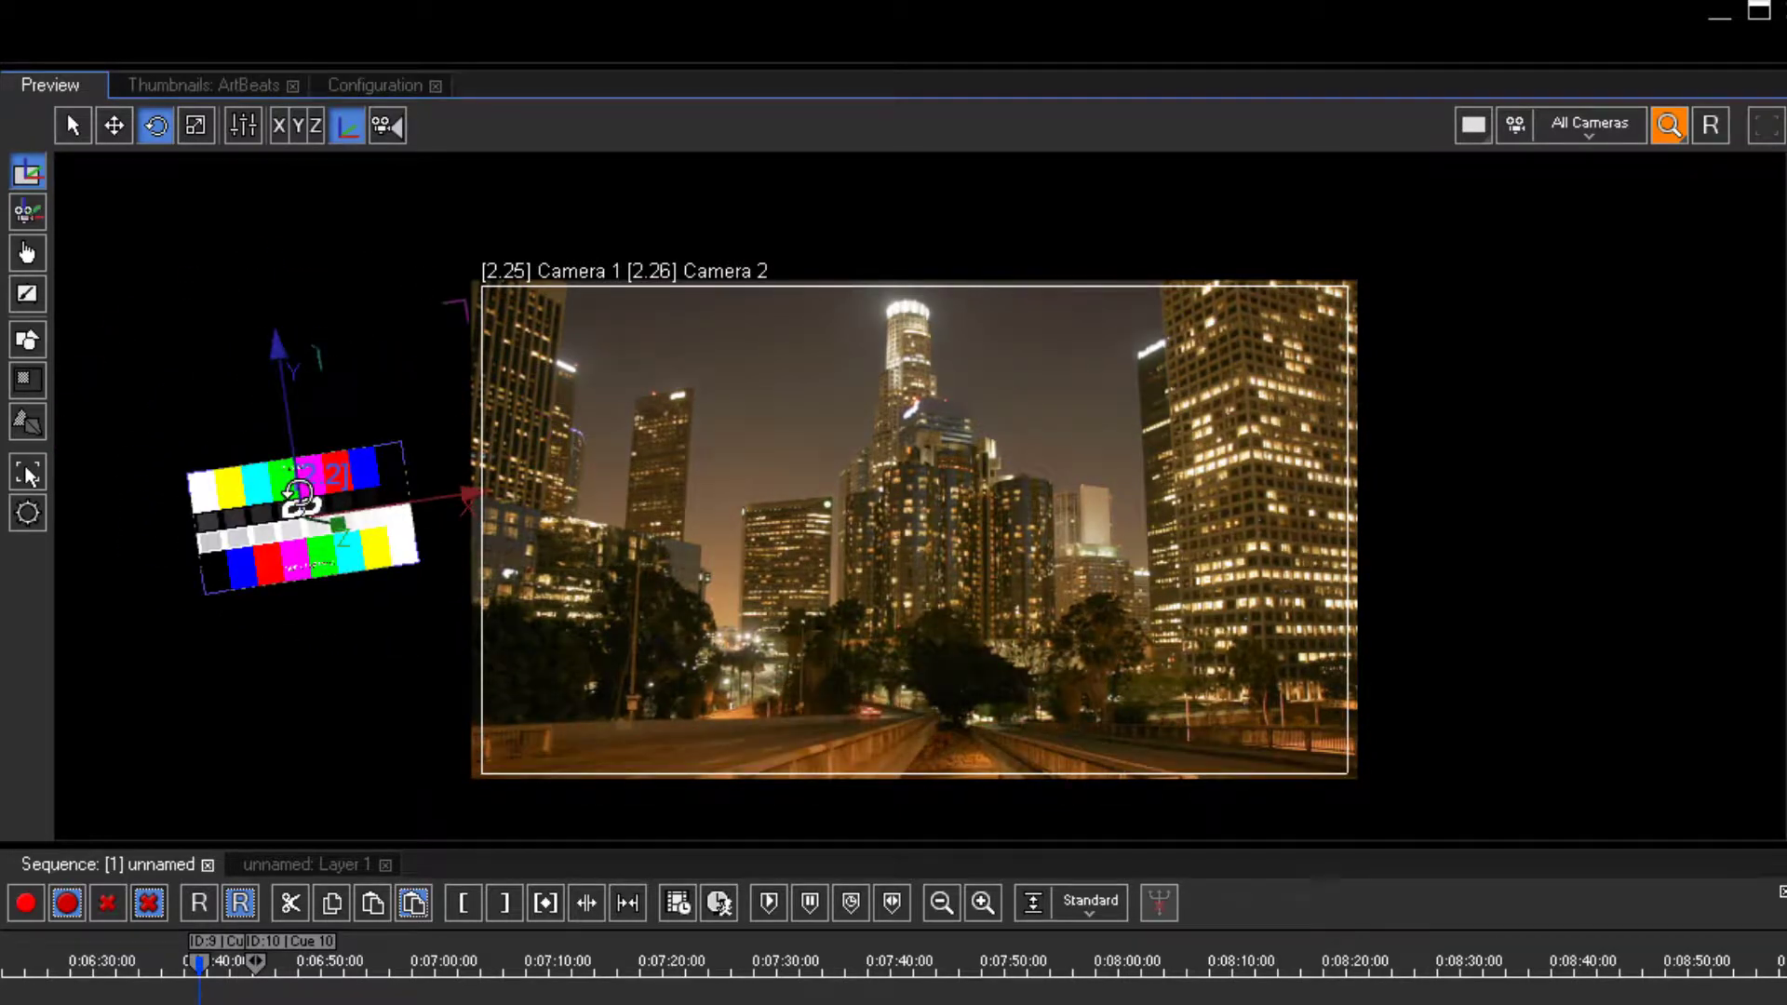
left_click(194, 127)
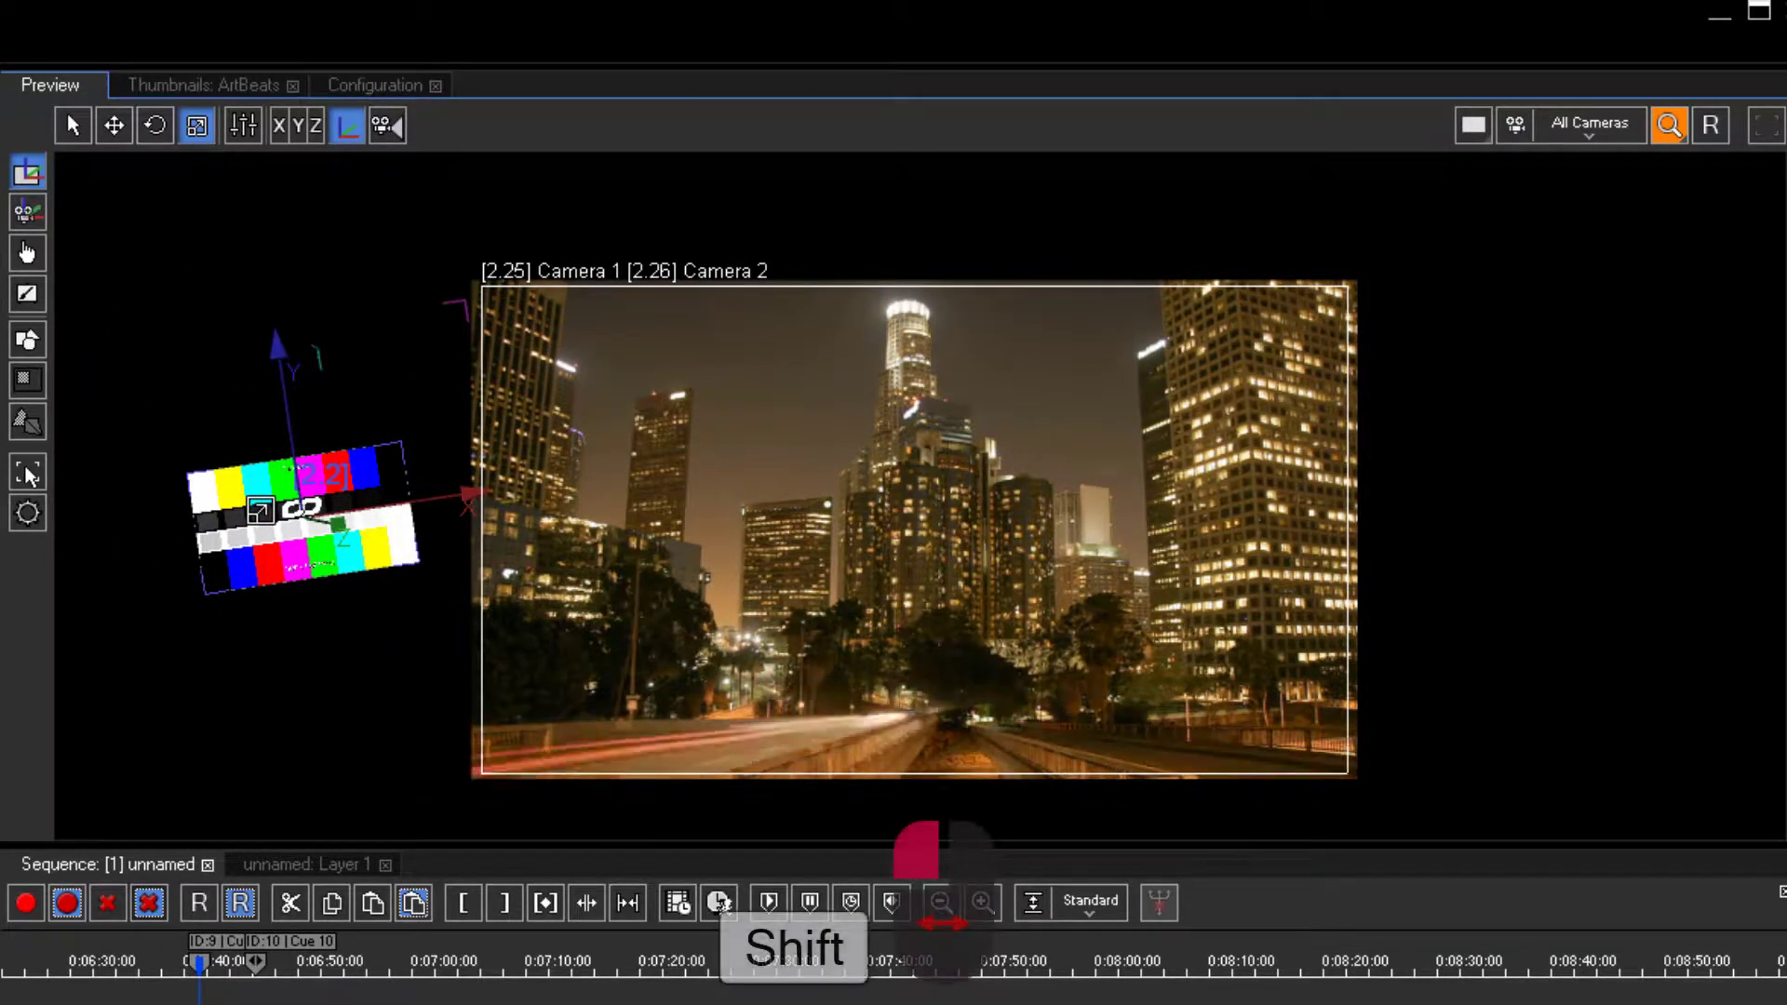
left_click_drag(244, 448, 550, 44)
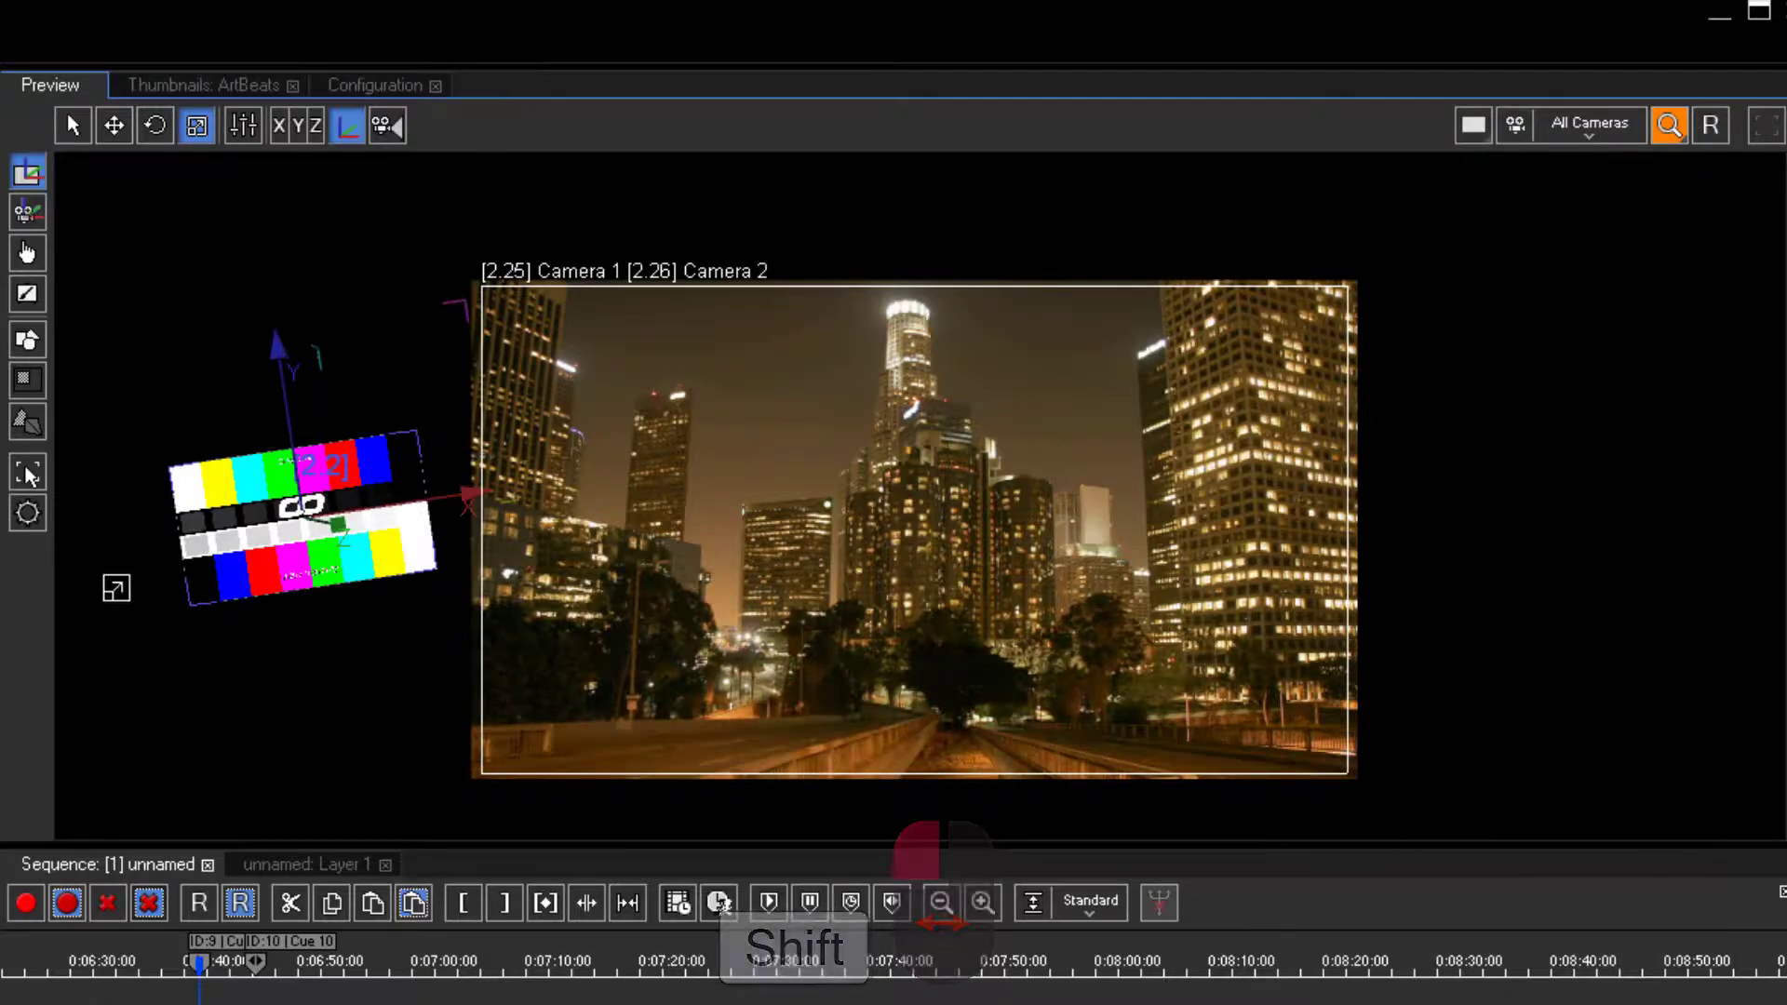
left_click_drag(257, 564, 128, 813)
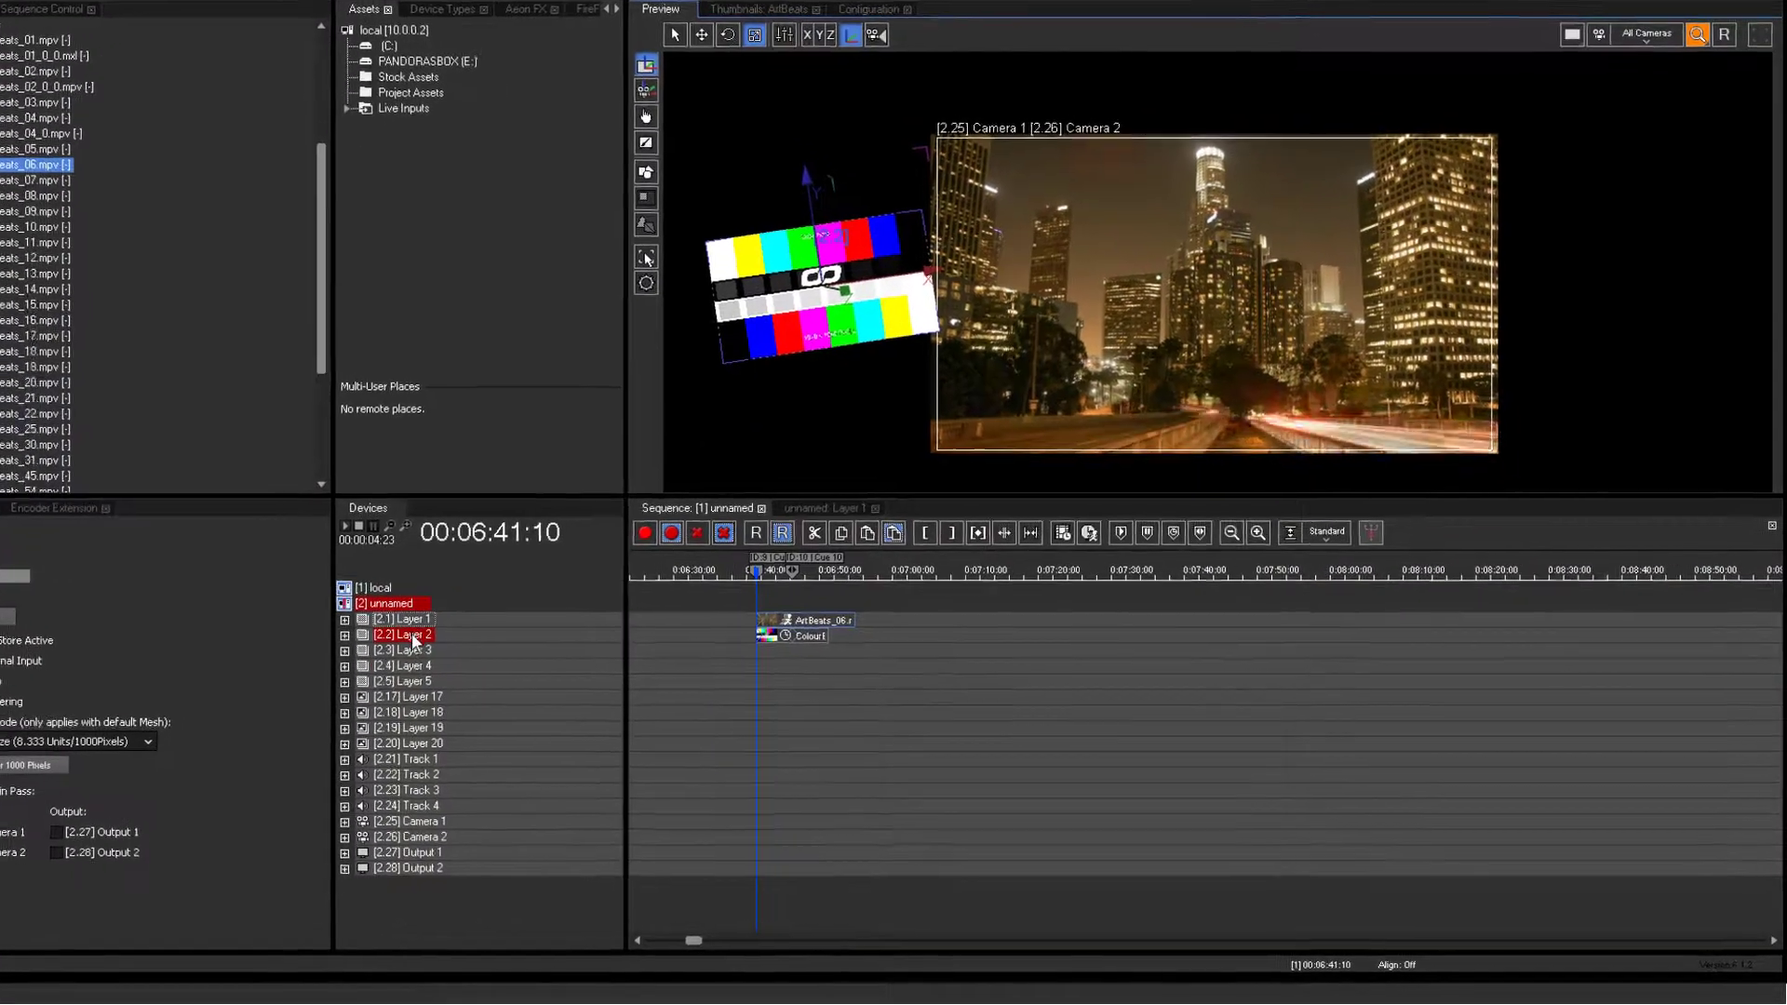
Expand Layer 2 to show its Position, Rotation and Scale parameters, and move the colour bars slightly right in the preview
left_click(468, 650)
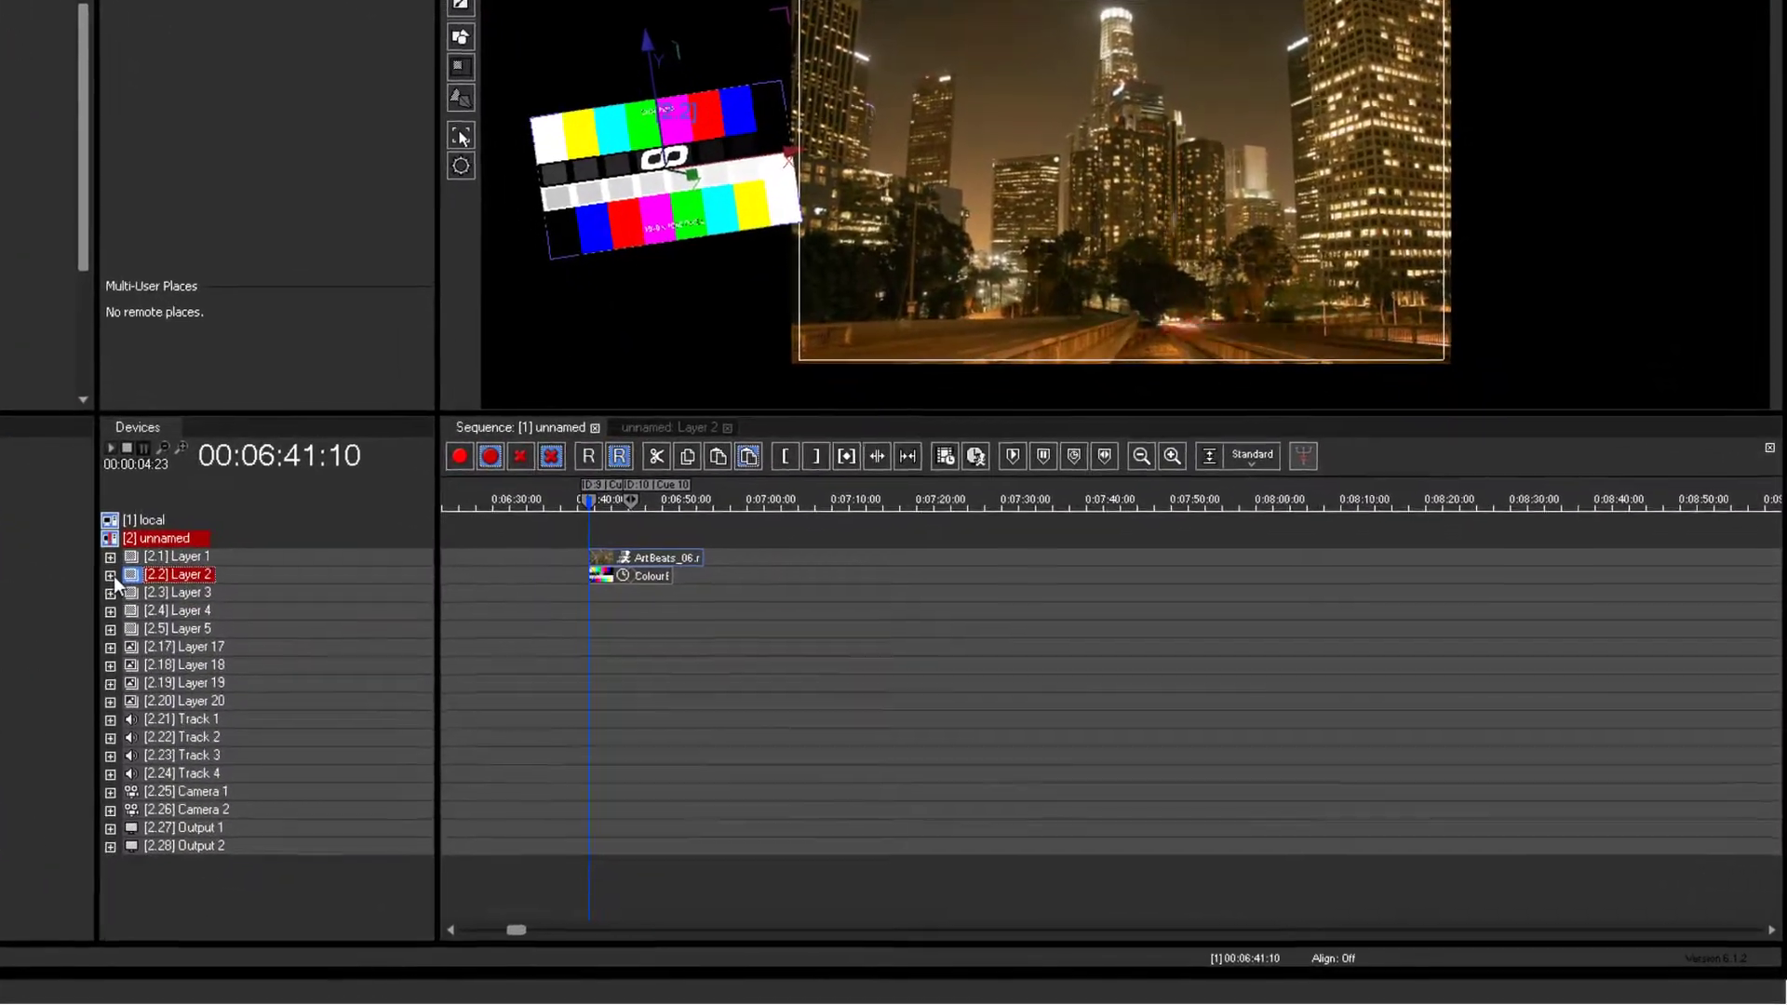
left_click(111, 575)
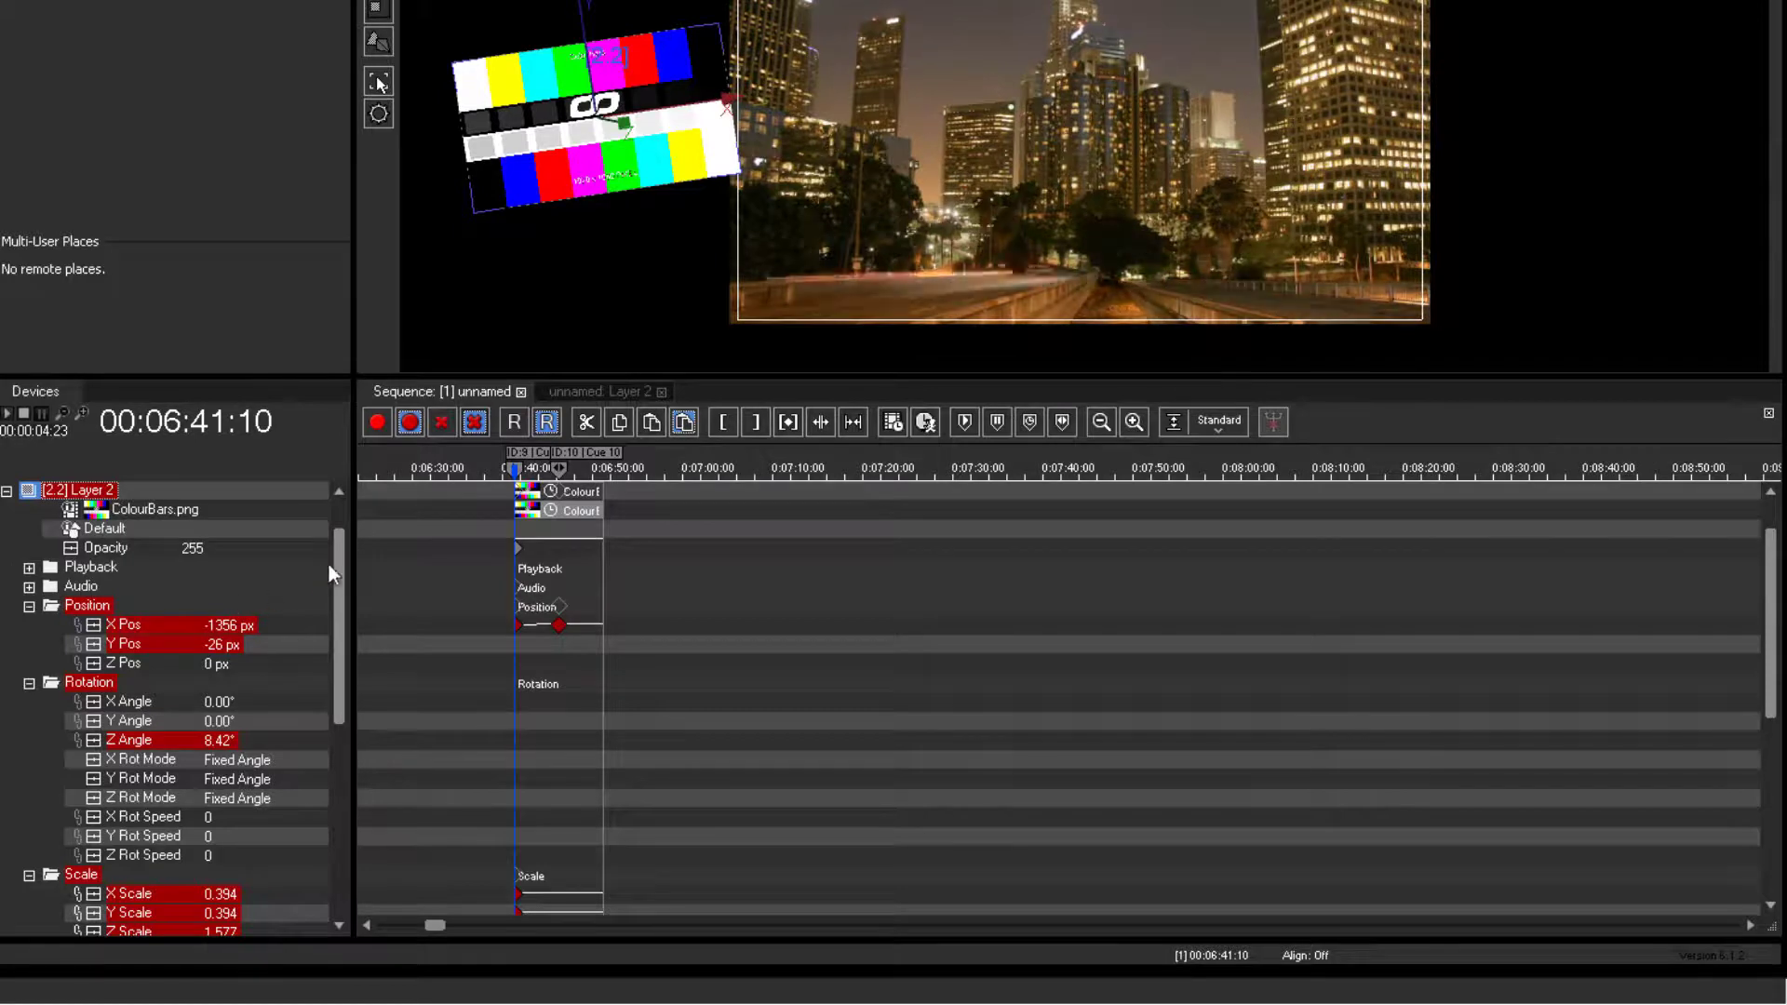
left_click_drag(339, 560, 328, 606)
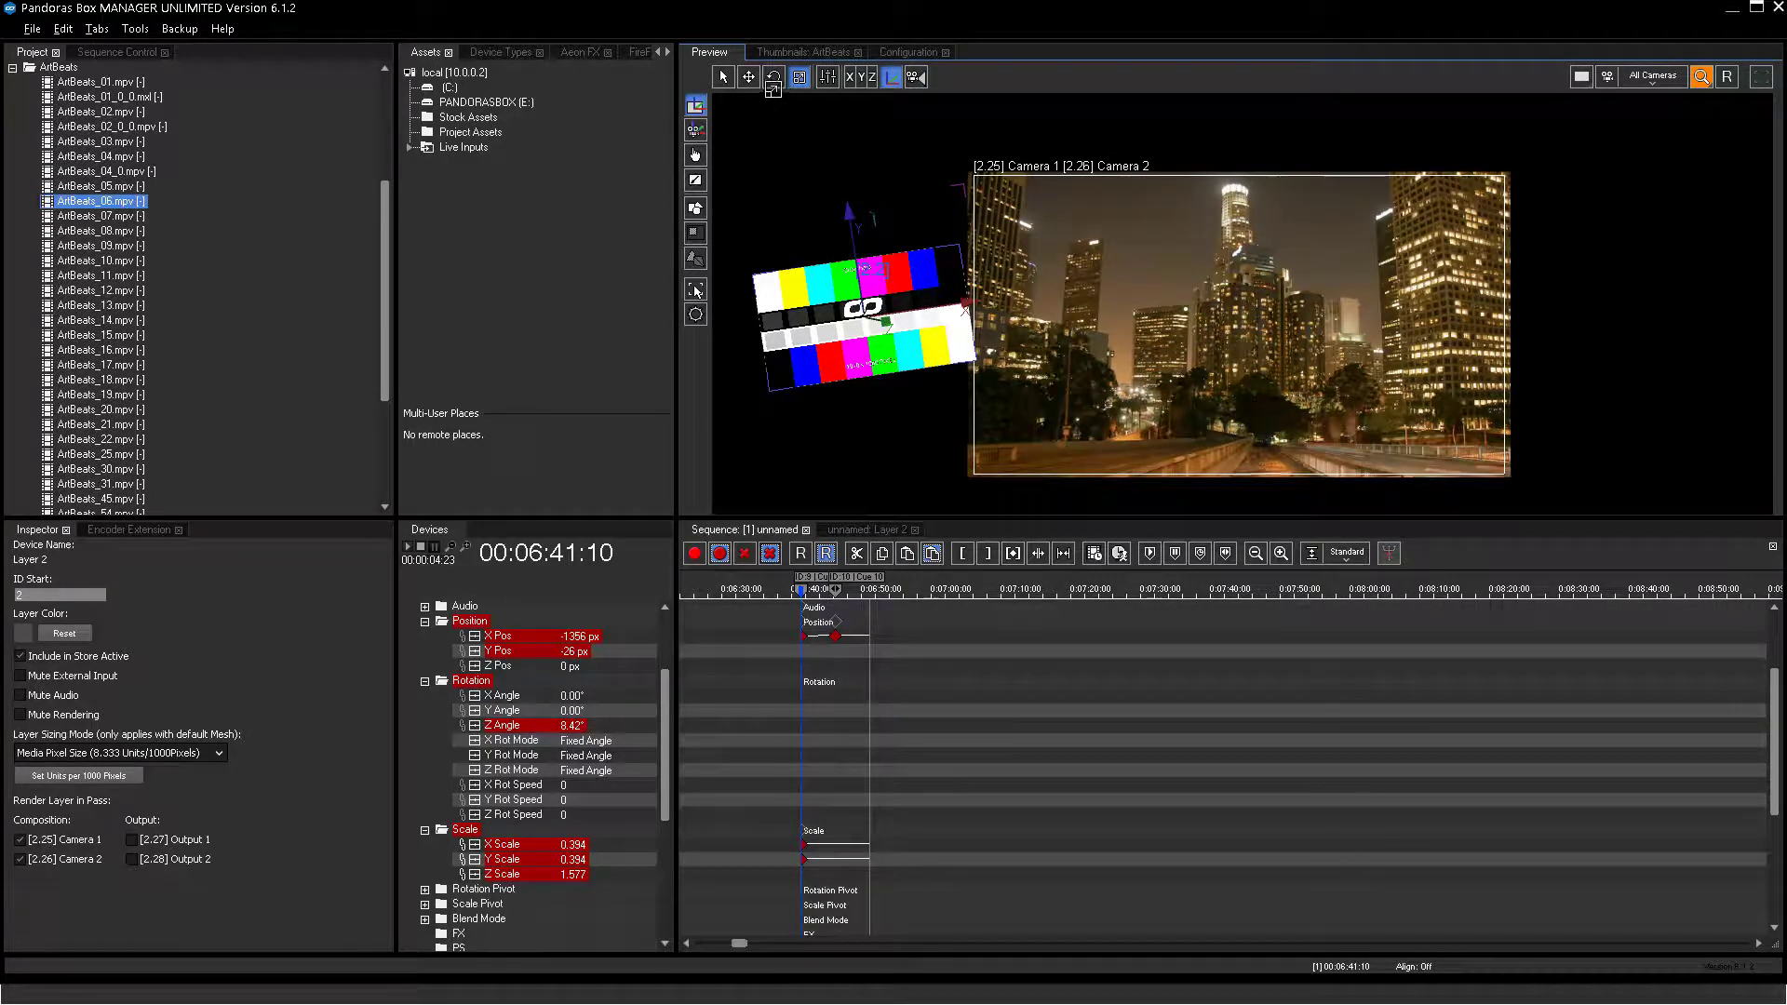
left_click(748, 76)
mouse_move(843, 332)
left_mouse_down()
mouse_move(842, 244)
mouse_move(793, 316)
mouse_move(910, 331)
mouse_move(794, 283)
mouse_move(810, 377)
mouse_move(861, 349)
mouse_move(837, 321)
mouse_move(847, 337)
left_mouse_up()
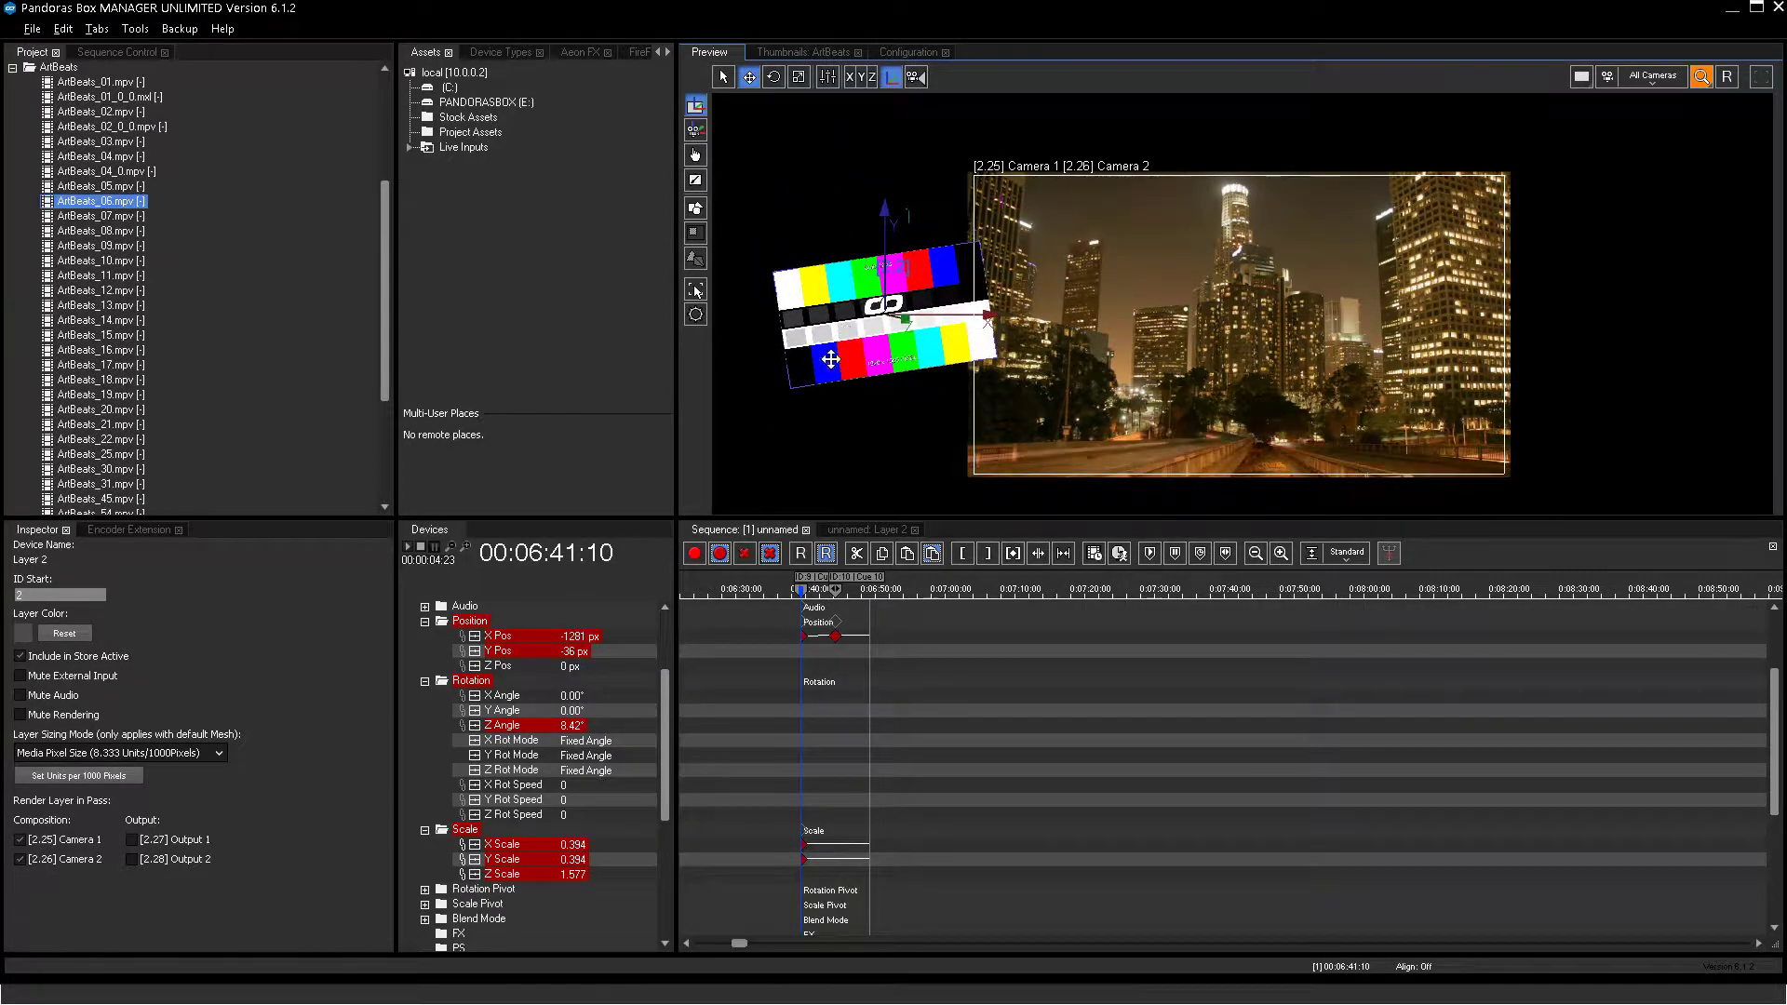
Adjust Layer 2's X Pos to -1344 px, and store the active values with the playhead at 00:06:43:08
left_click(579, 640)
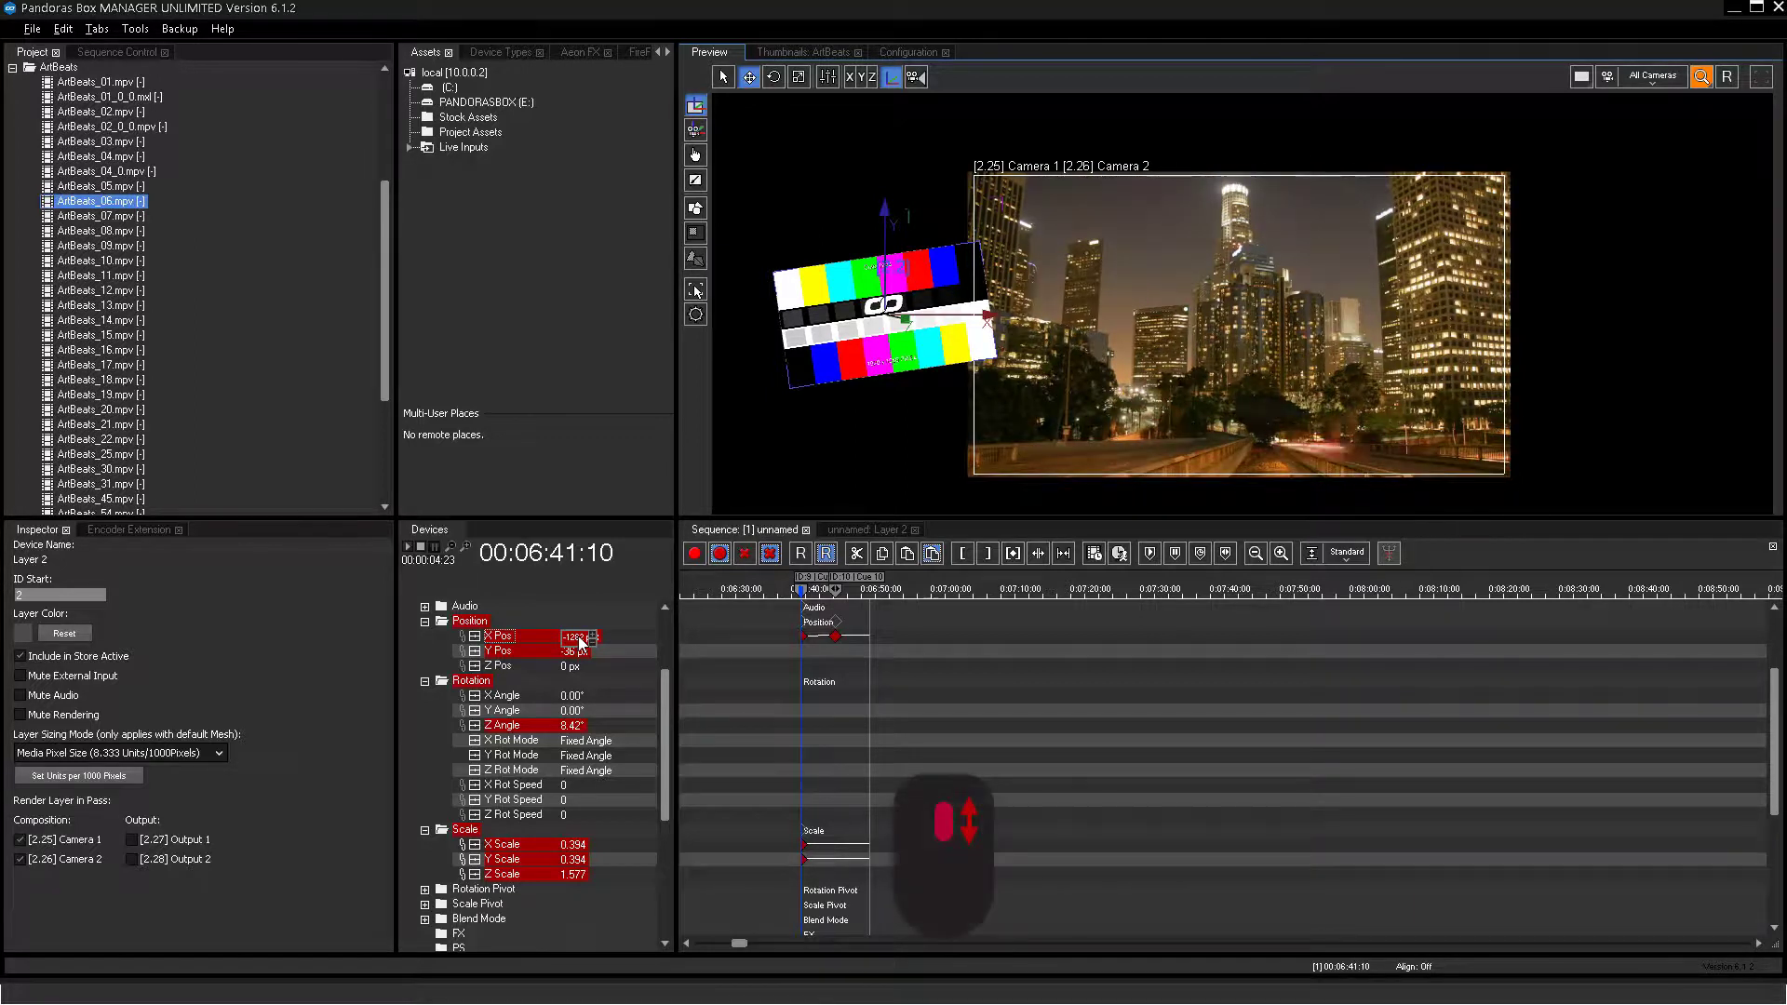
scroll(581, 640, "down", 5)
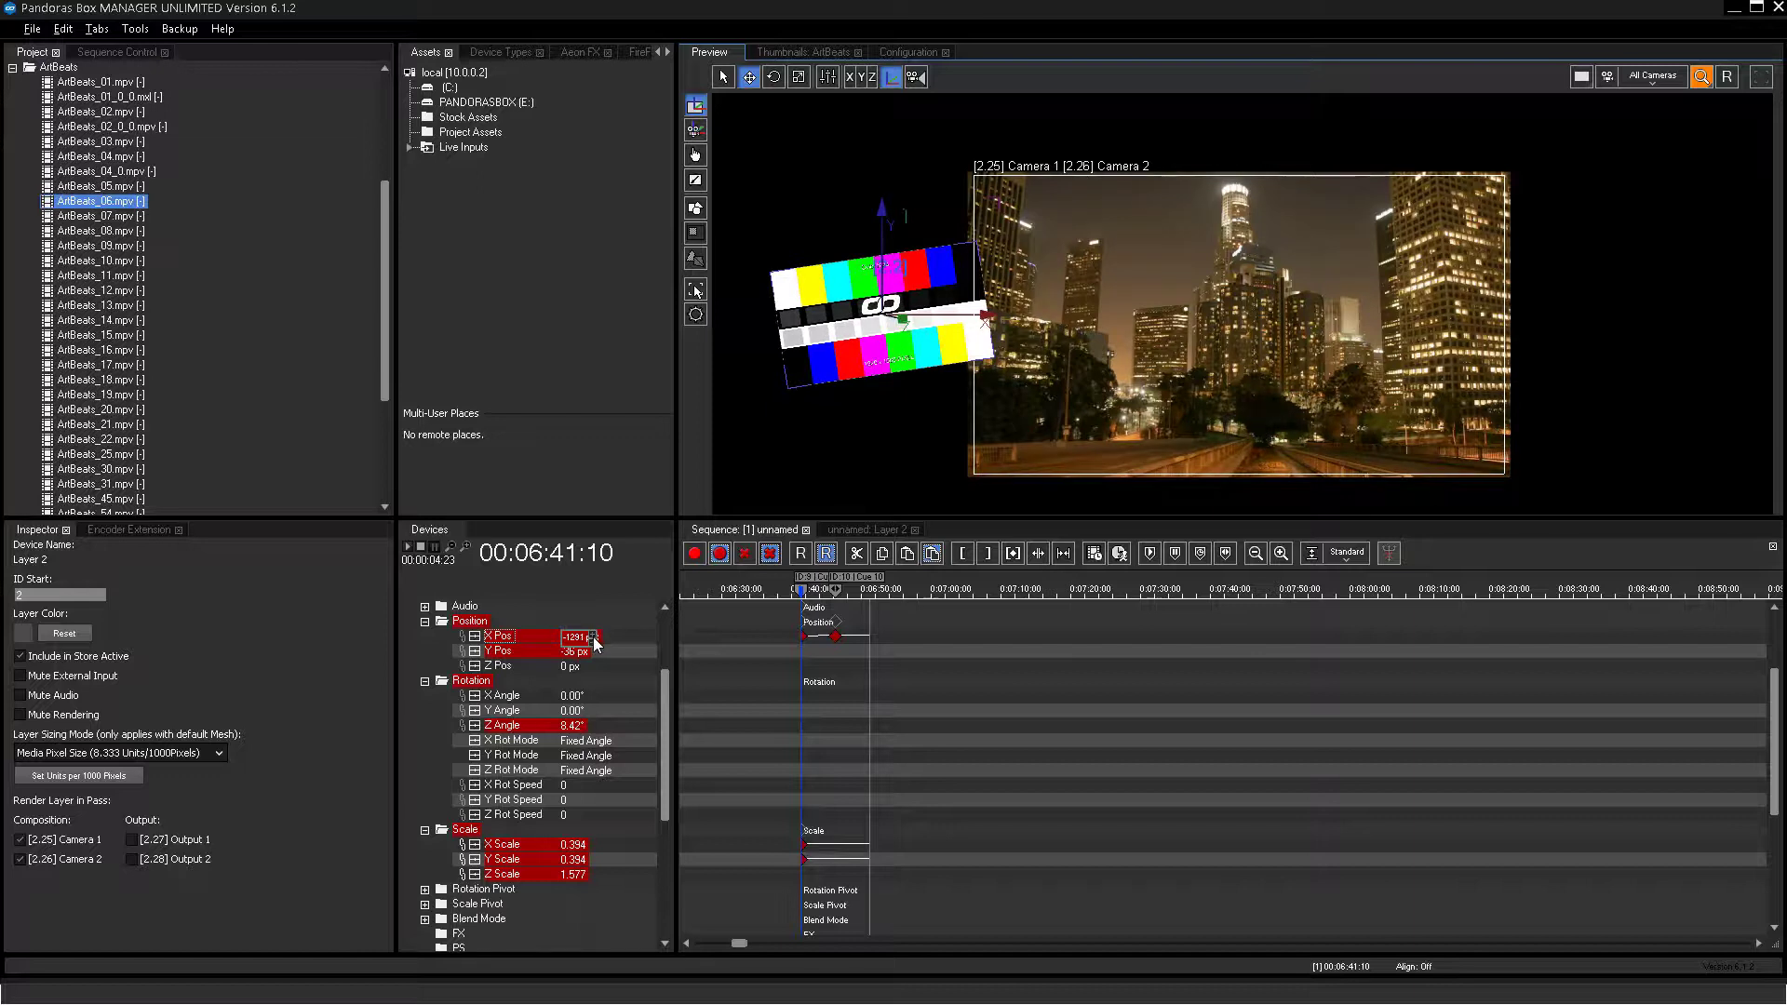
scroll(592, 648, "down", 3)
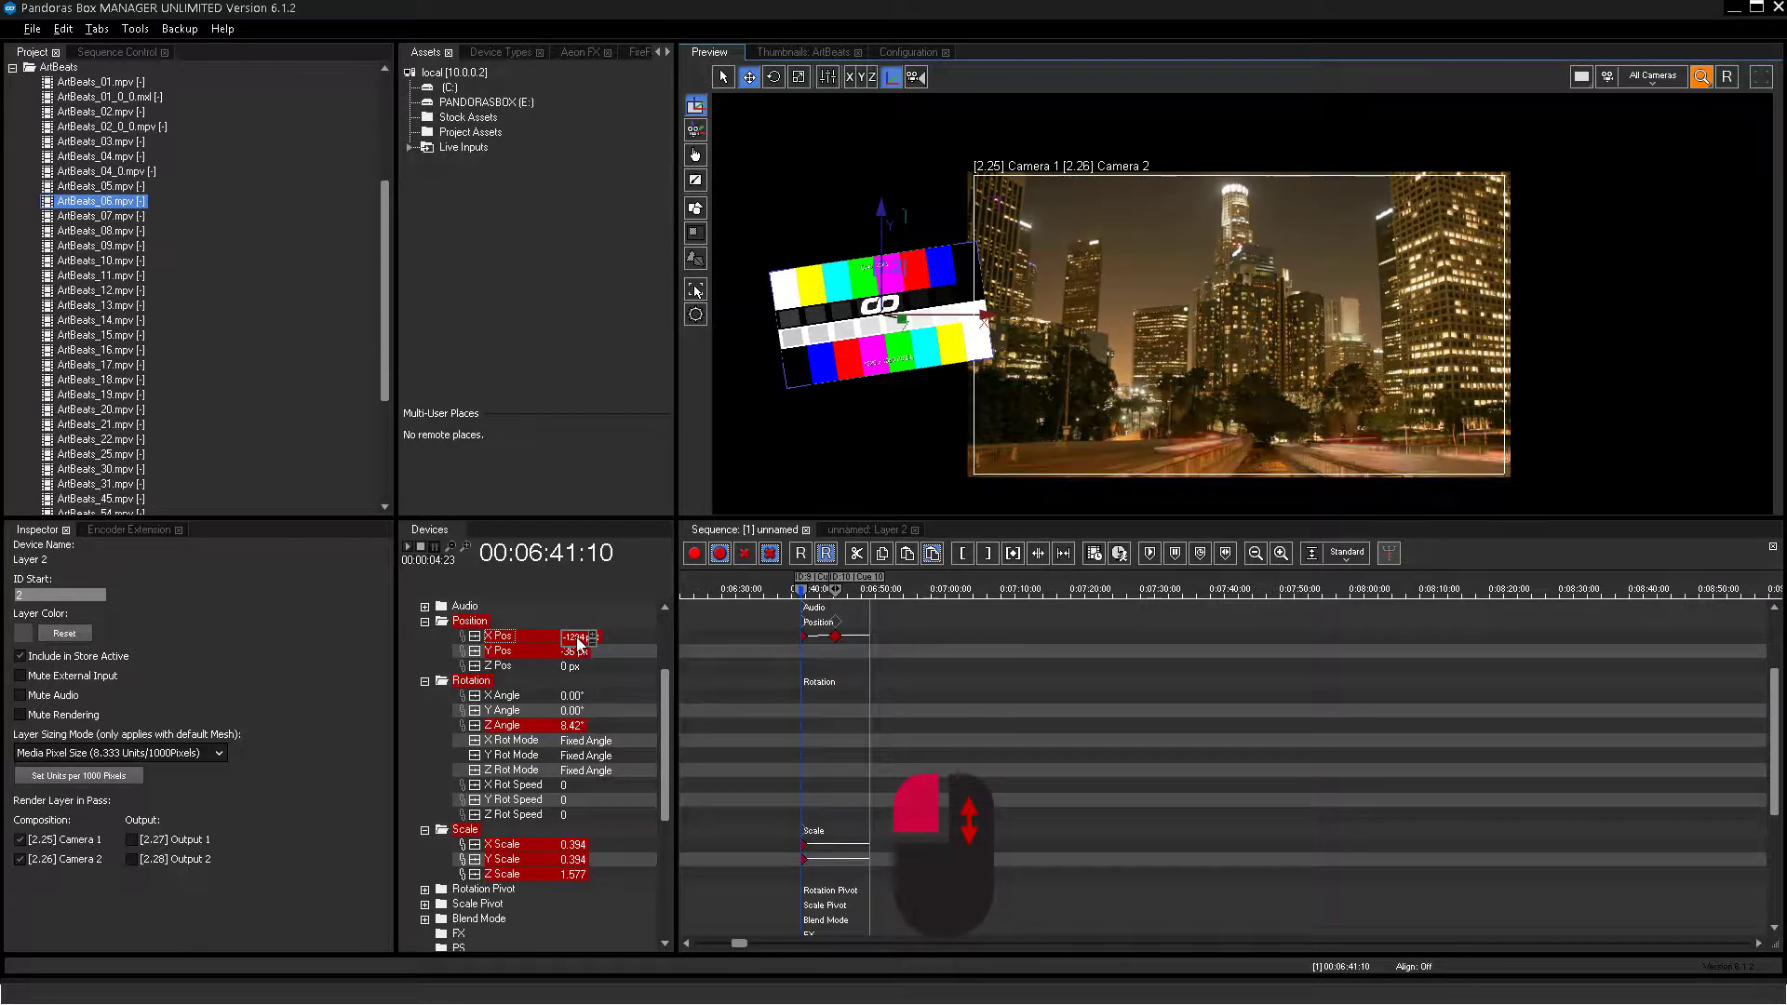
scroll(578, 641, "down", 10)
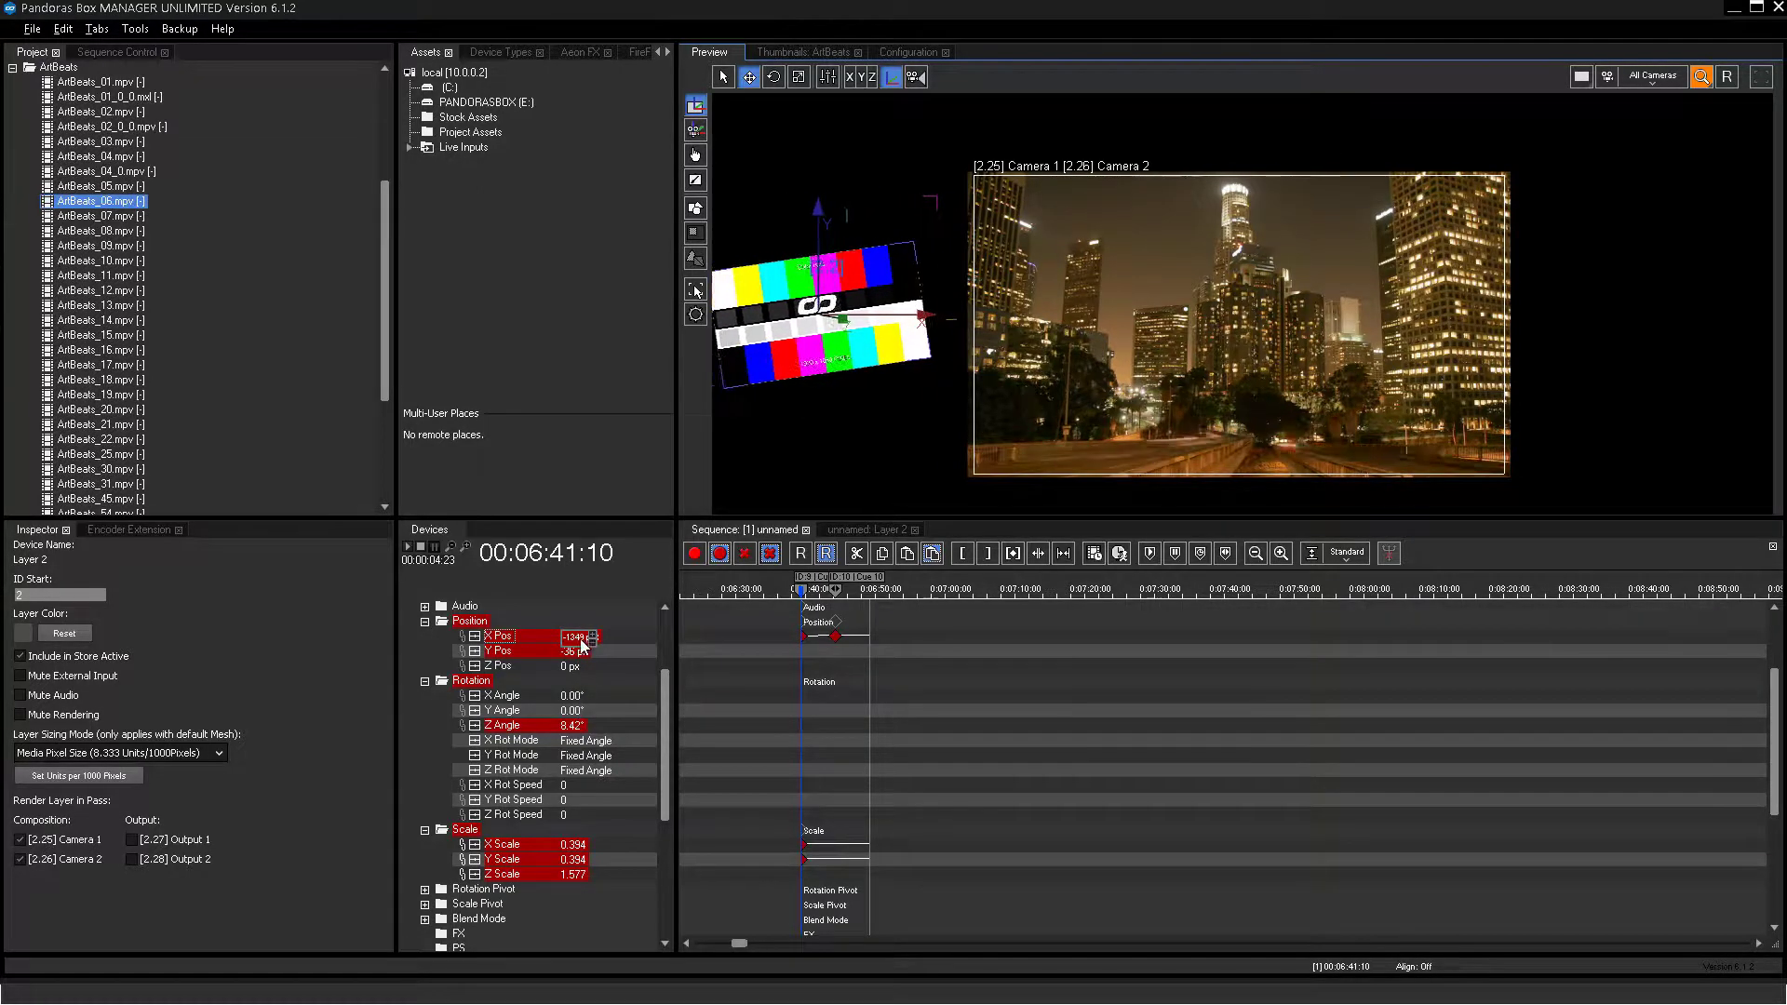
scroll(580, 642, "up", 12)
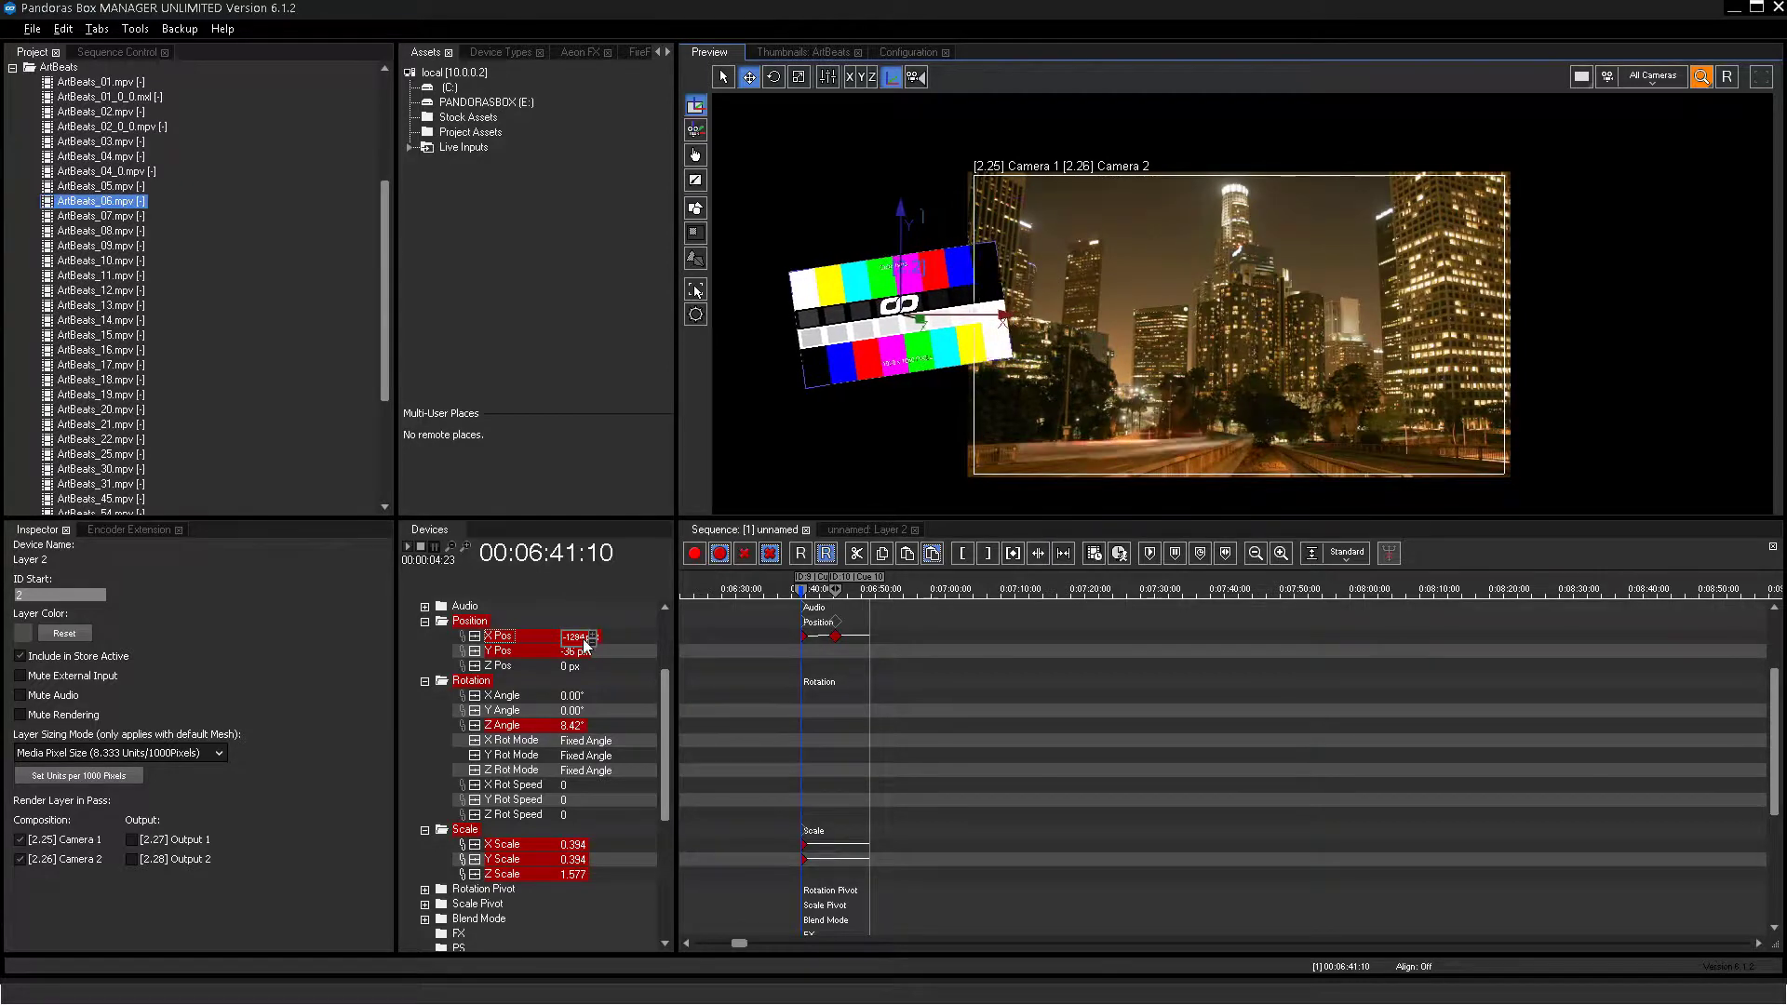
scroll(584, 645, "down", 11)
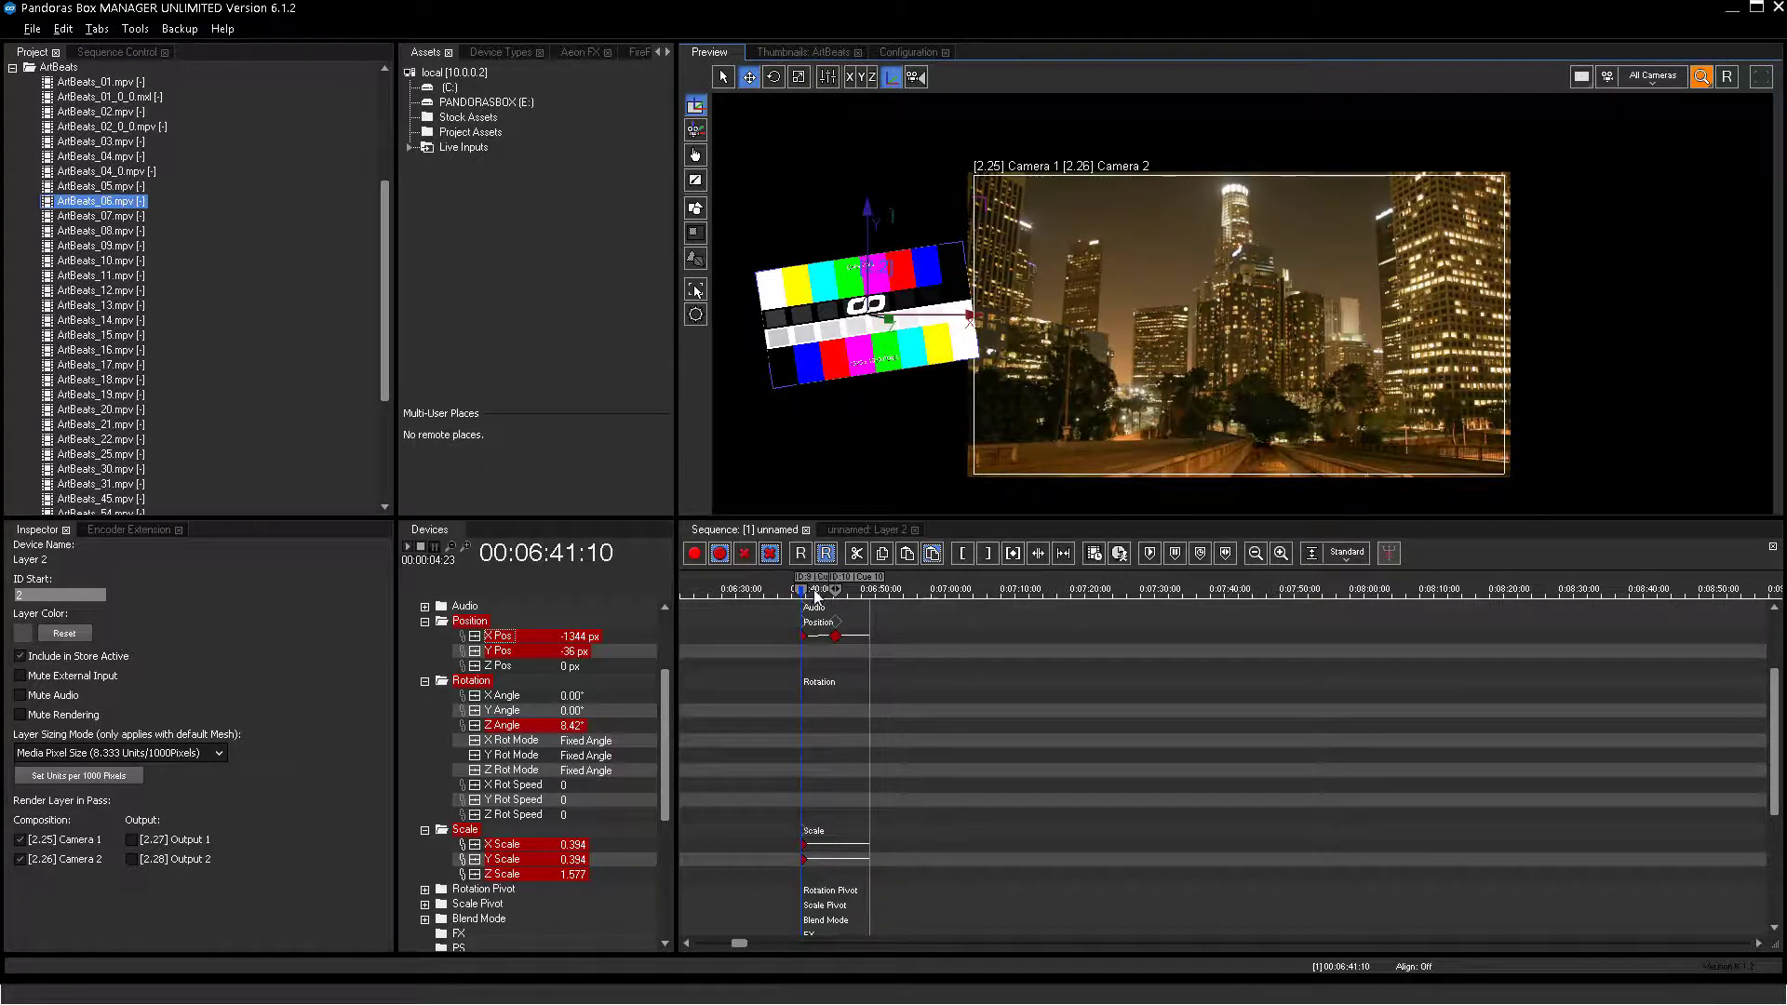
left_click(817, 592)
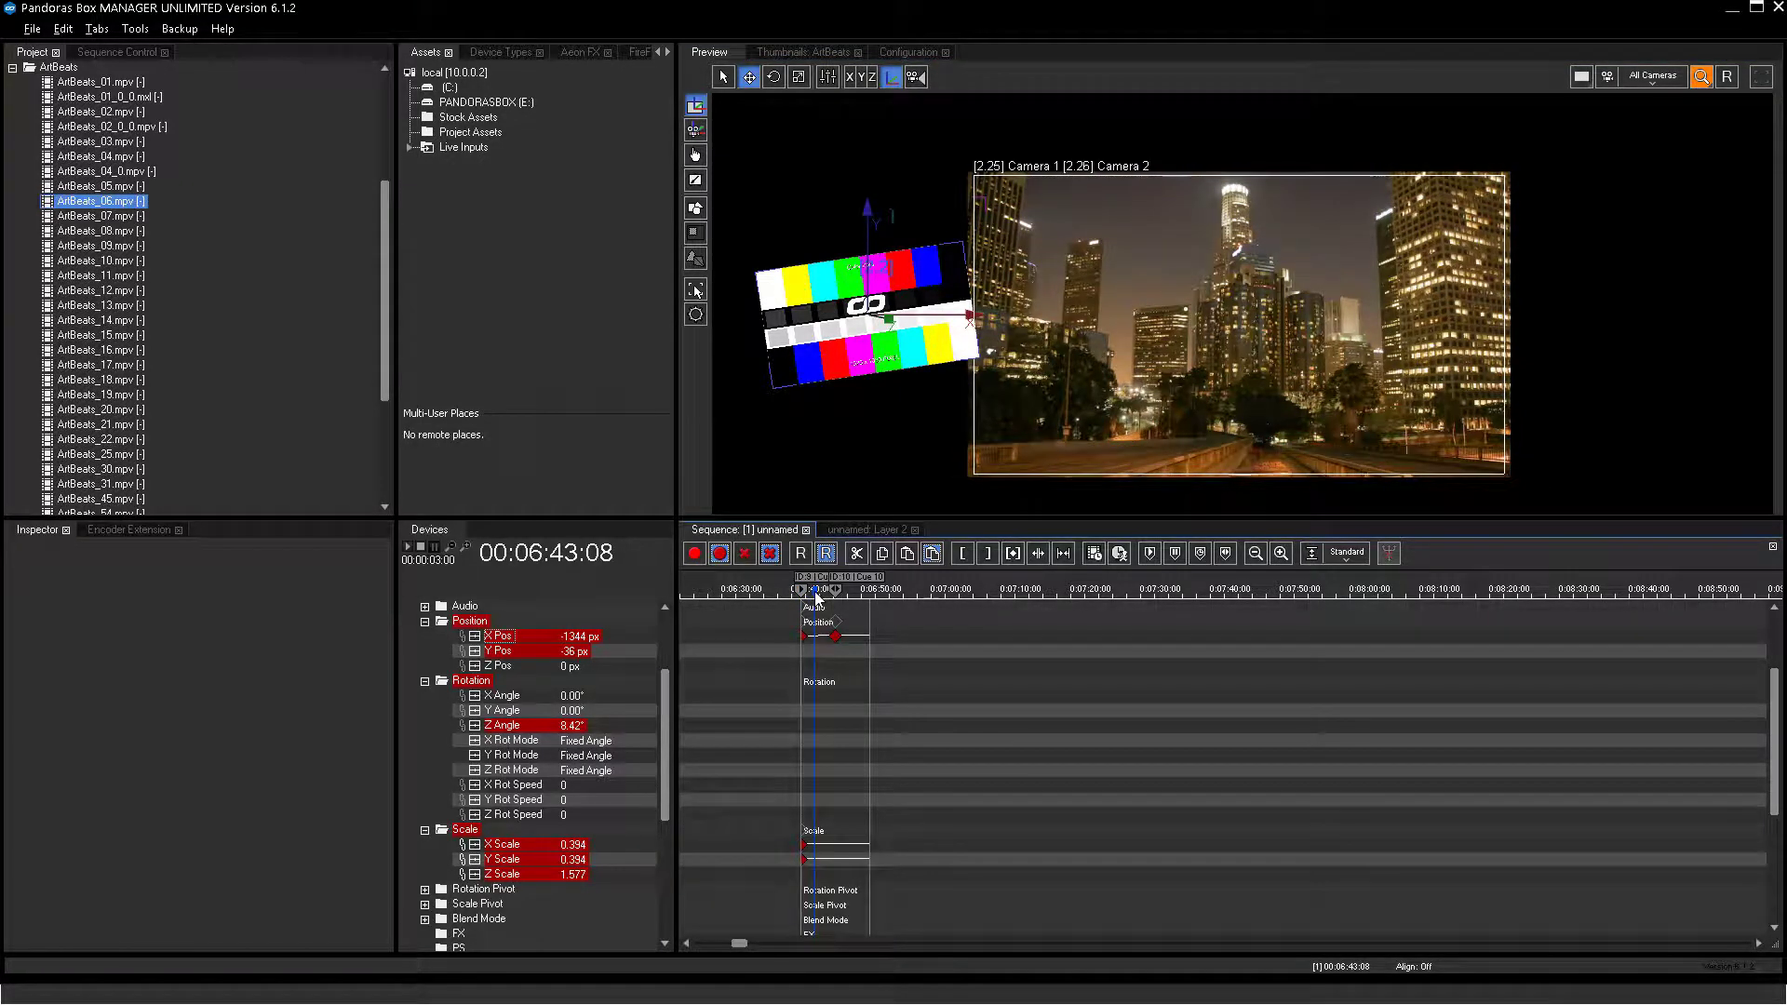
left_click(698, 555)
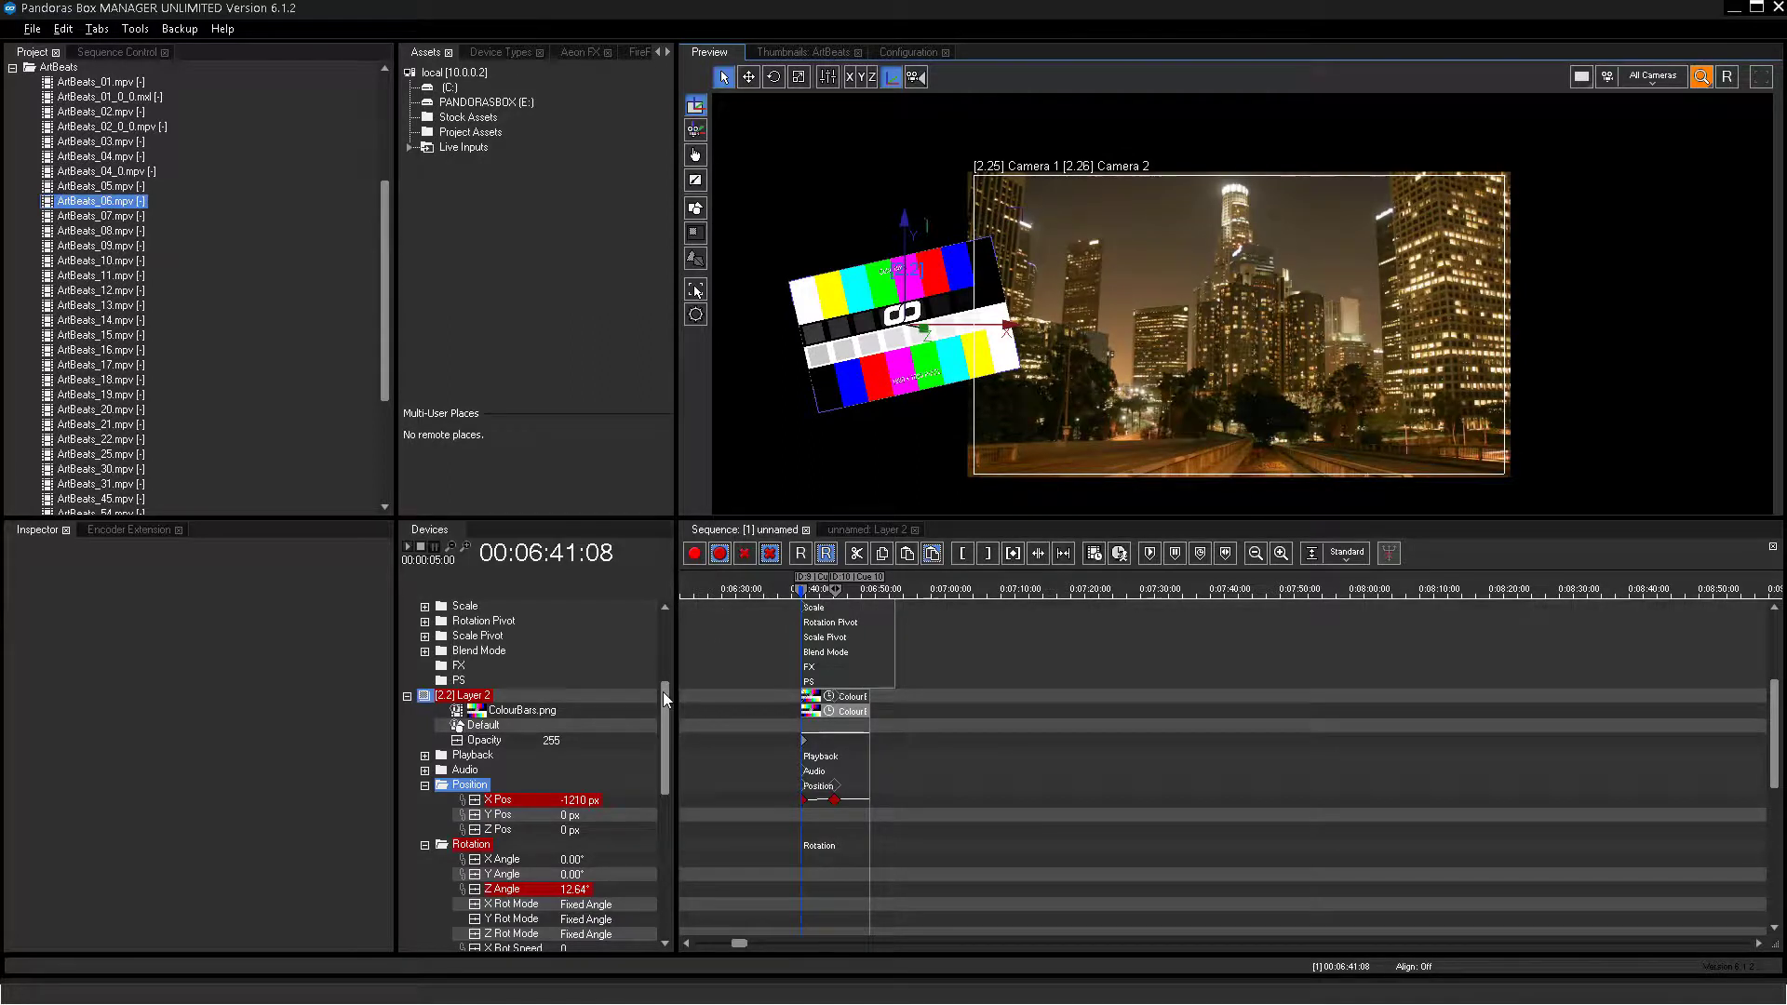
Clear Layer 2's active values and set Layer 1's Y Pos to 50 px
left_click_drag(663, 690, 669, 638)
scroll(668, 639, "down", 1)
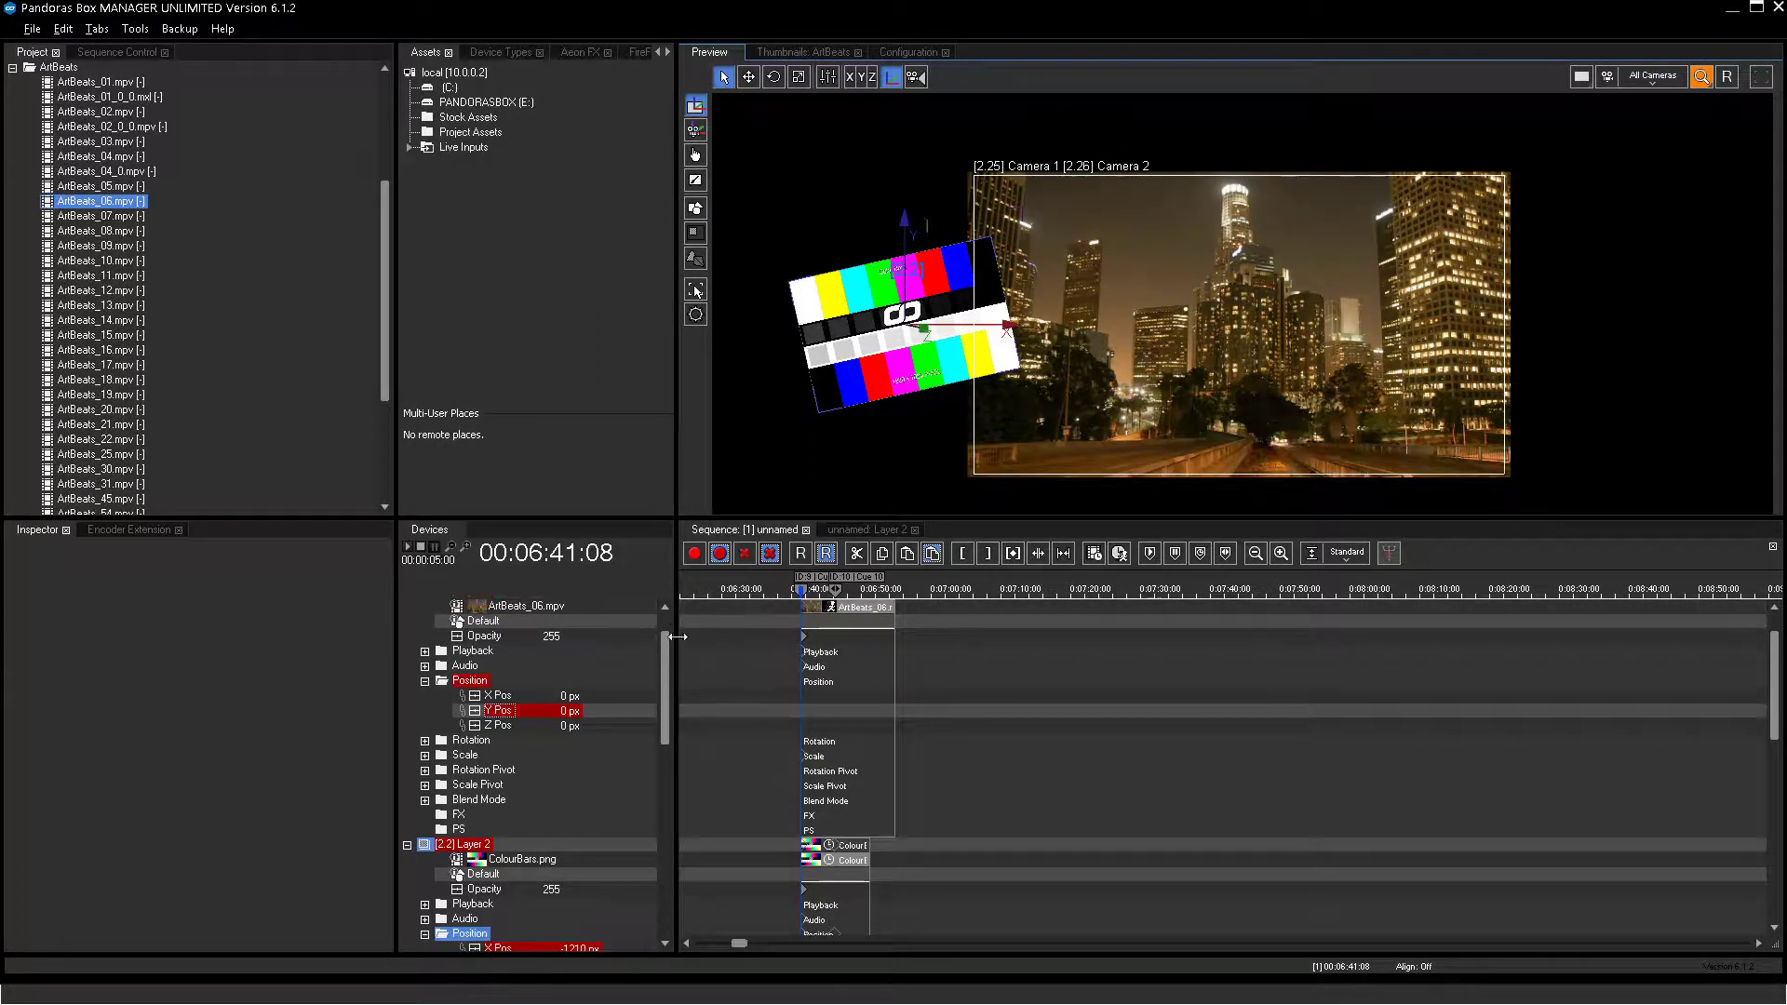
left_click(768, 555)
mouse_move(667, 660)
left_mouse_down()
mouse_move(667, 628)
mouse_move(657, 703)
mouse_move(659, 678)
mouse_move(578, 655)
mouse_move(662, 696)
left_mouse_up()
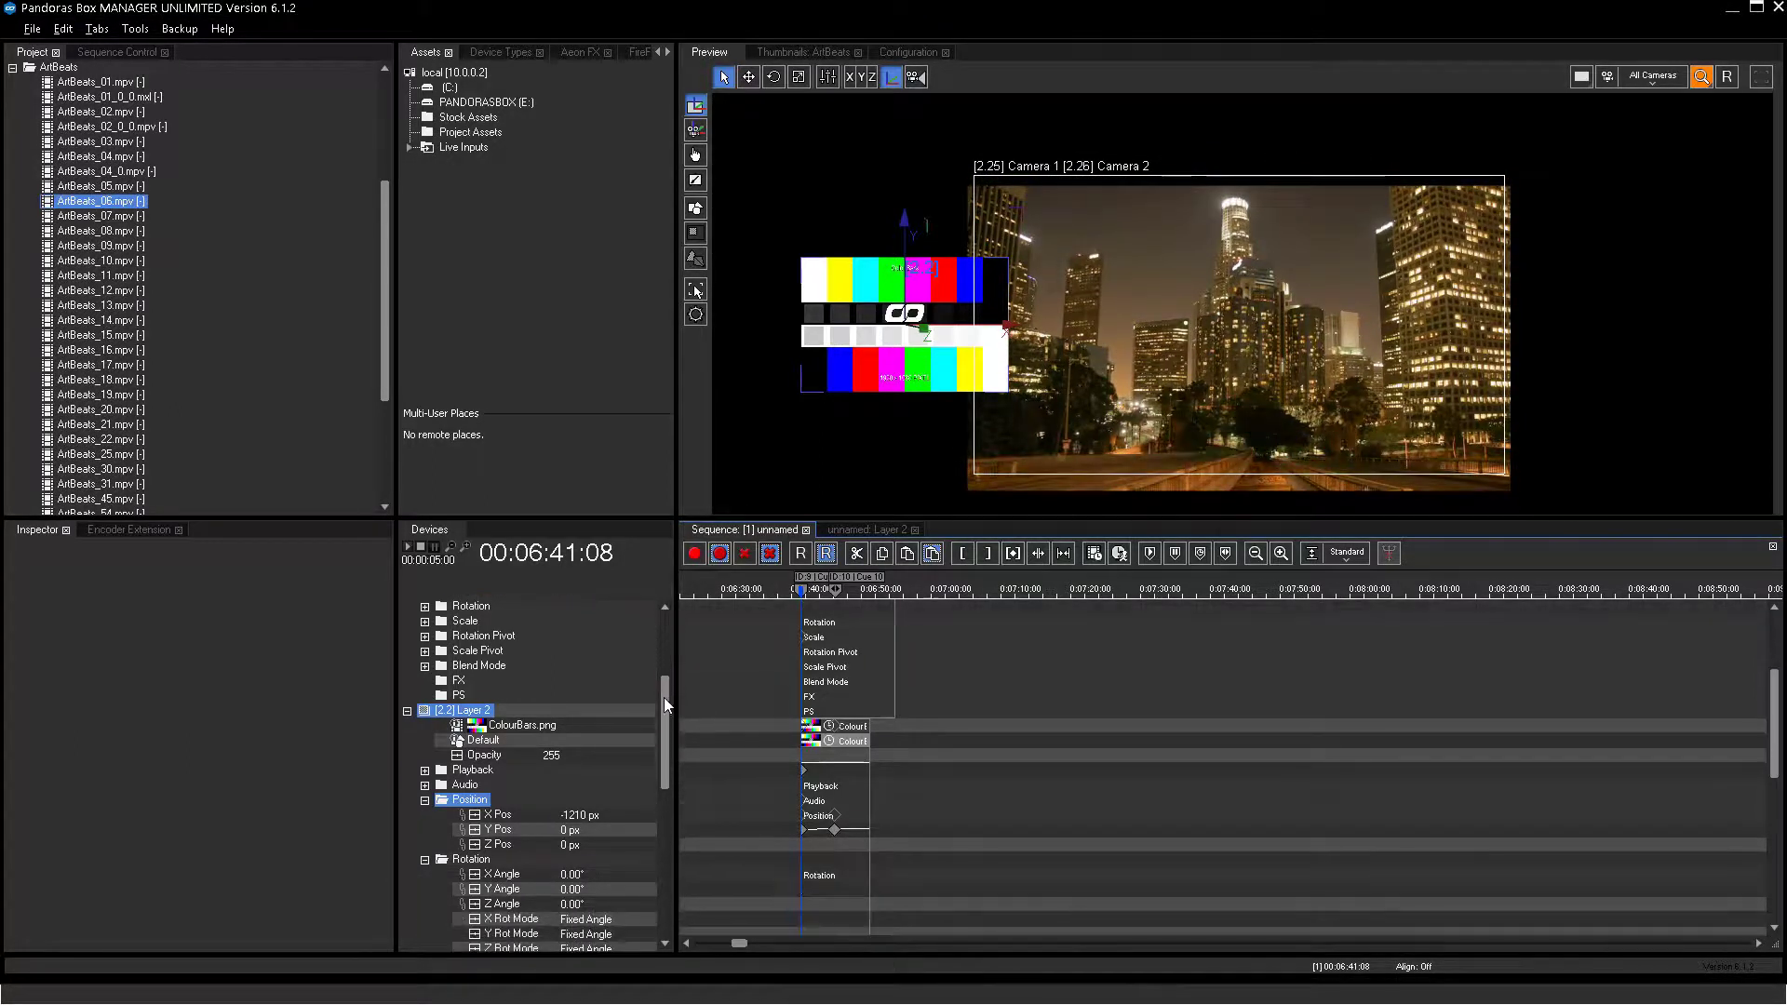
Set Layer 2's Y Pos to 120 px and clear the active values of the selected Layer 2 only
left_click_drag(571, 825, 582, 714)
left_click(487, 712)
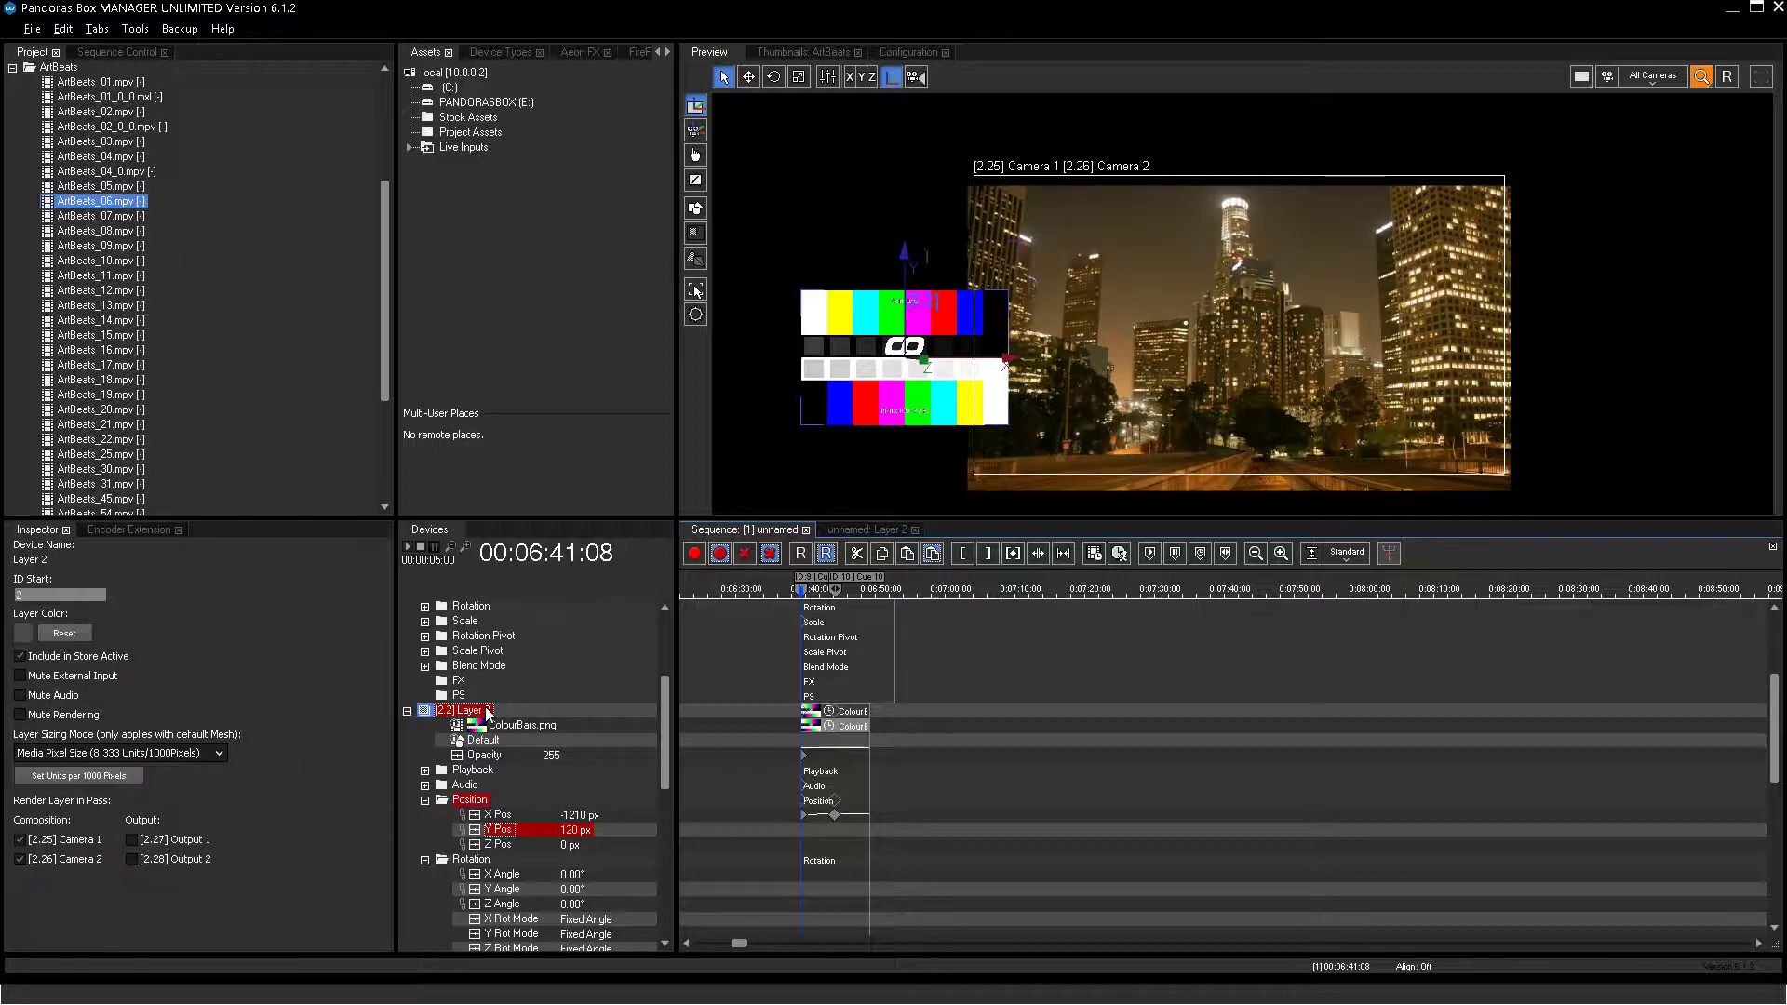
left_click(769, 554)
scroll(656, 708, "up", 2)
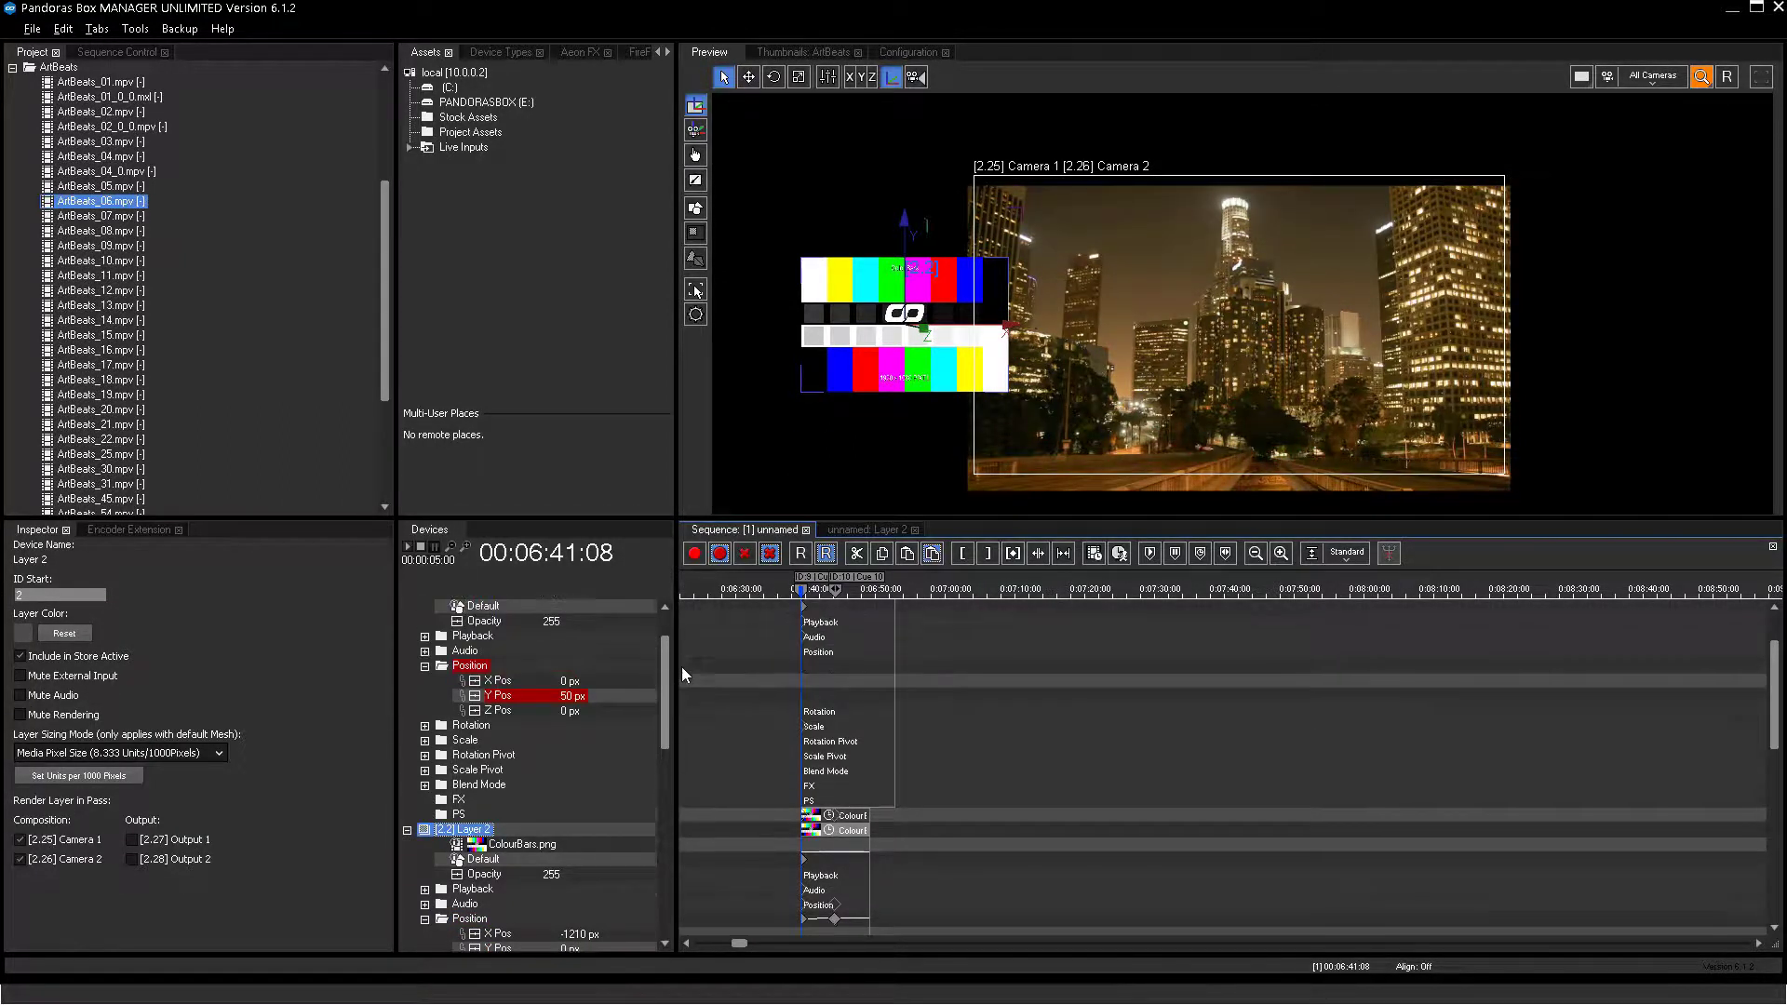
scroll(681, 688, "down", 3)
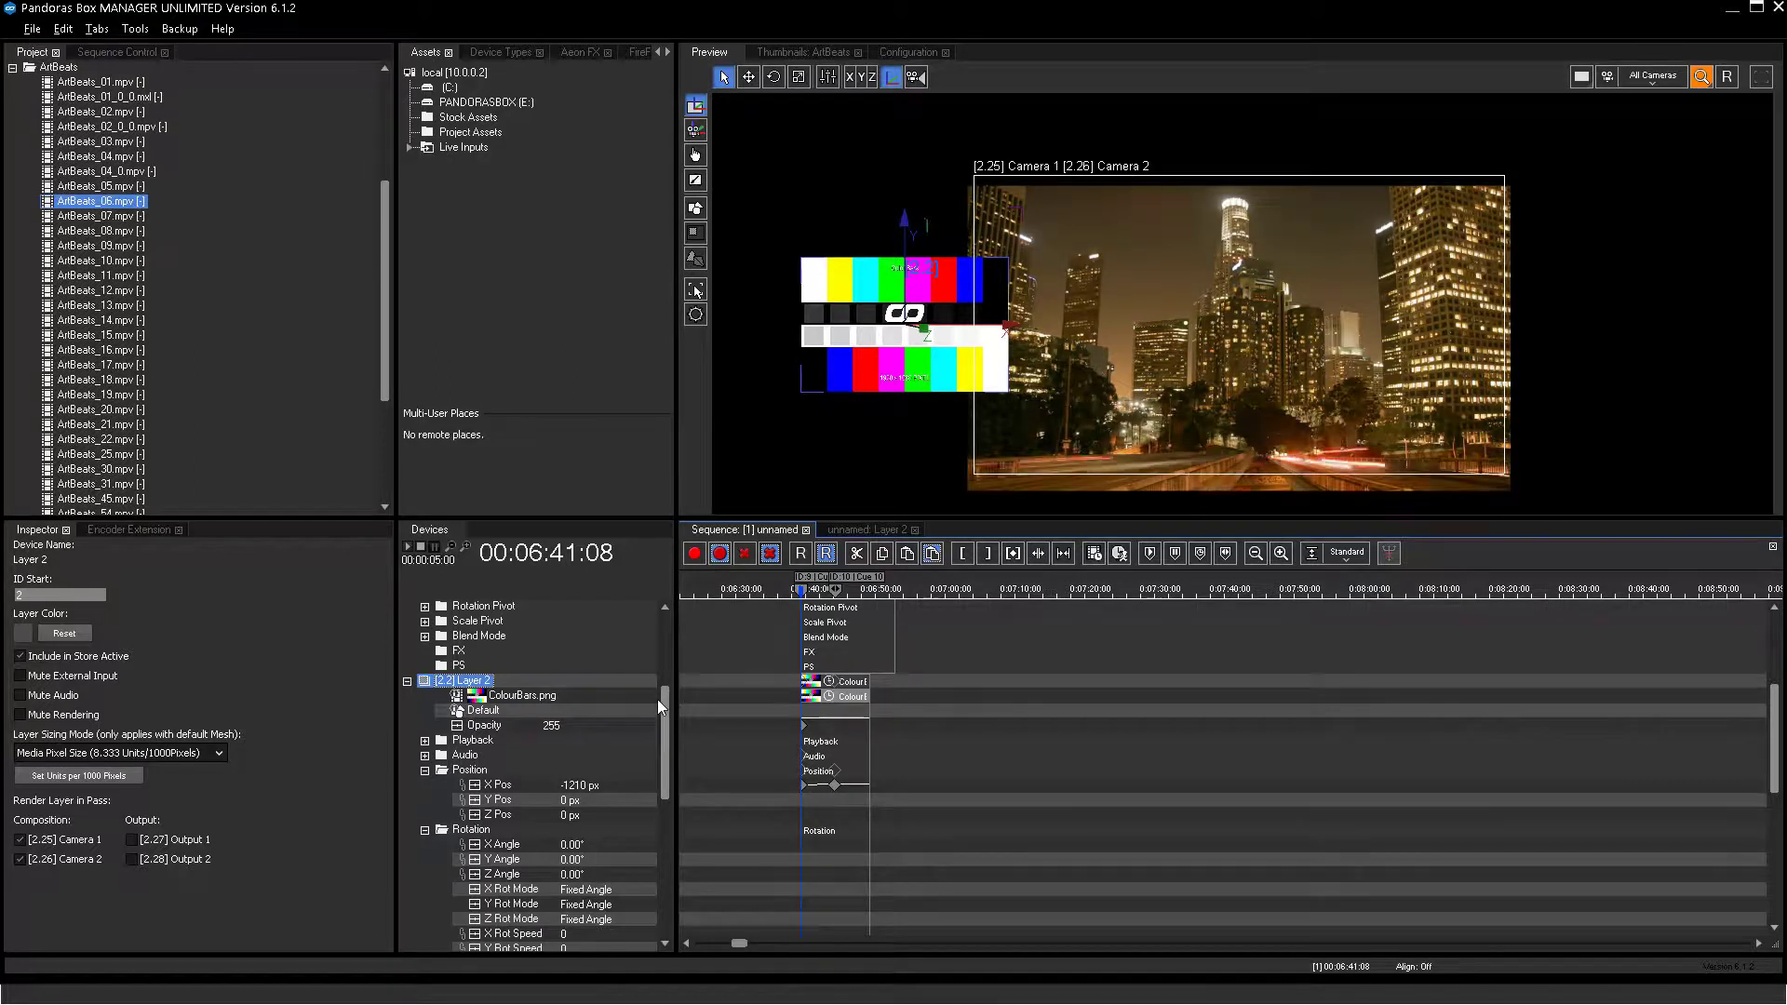
Examine the store, clear and reset commands offered for the unnamed site, Layer 1 and its Position group
left_click_drag(664, 694, 672, 629)
right_click(460, 625)
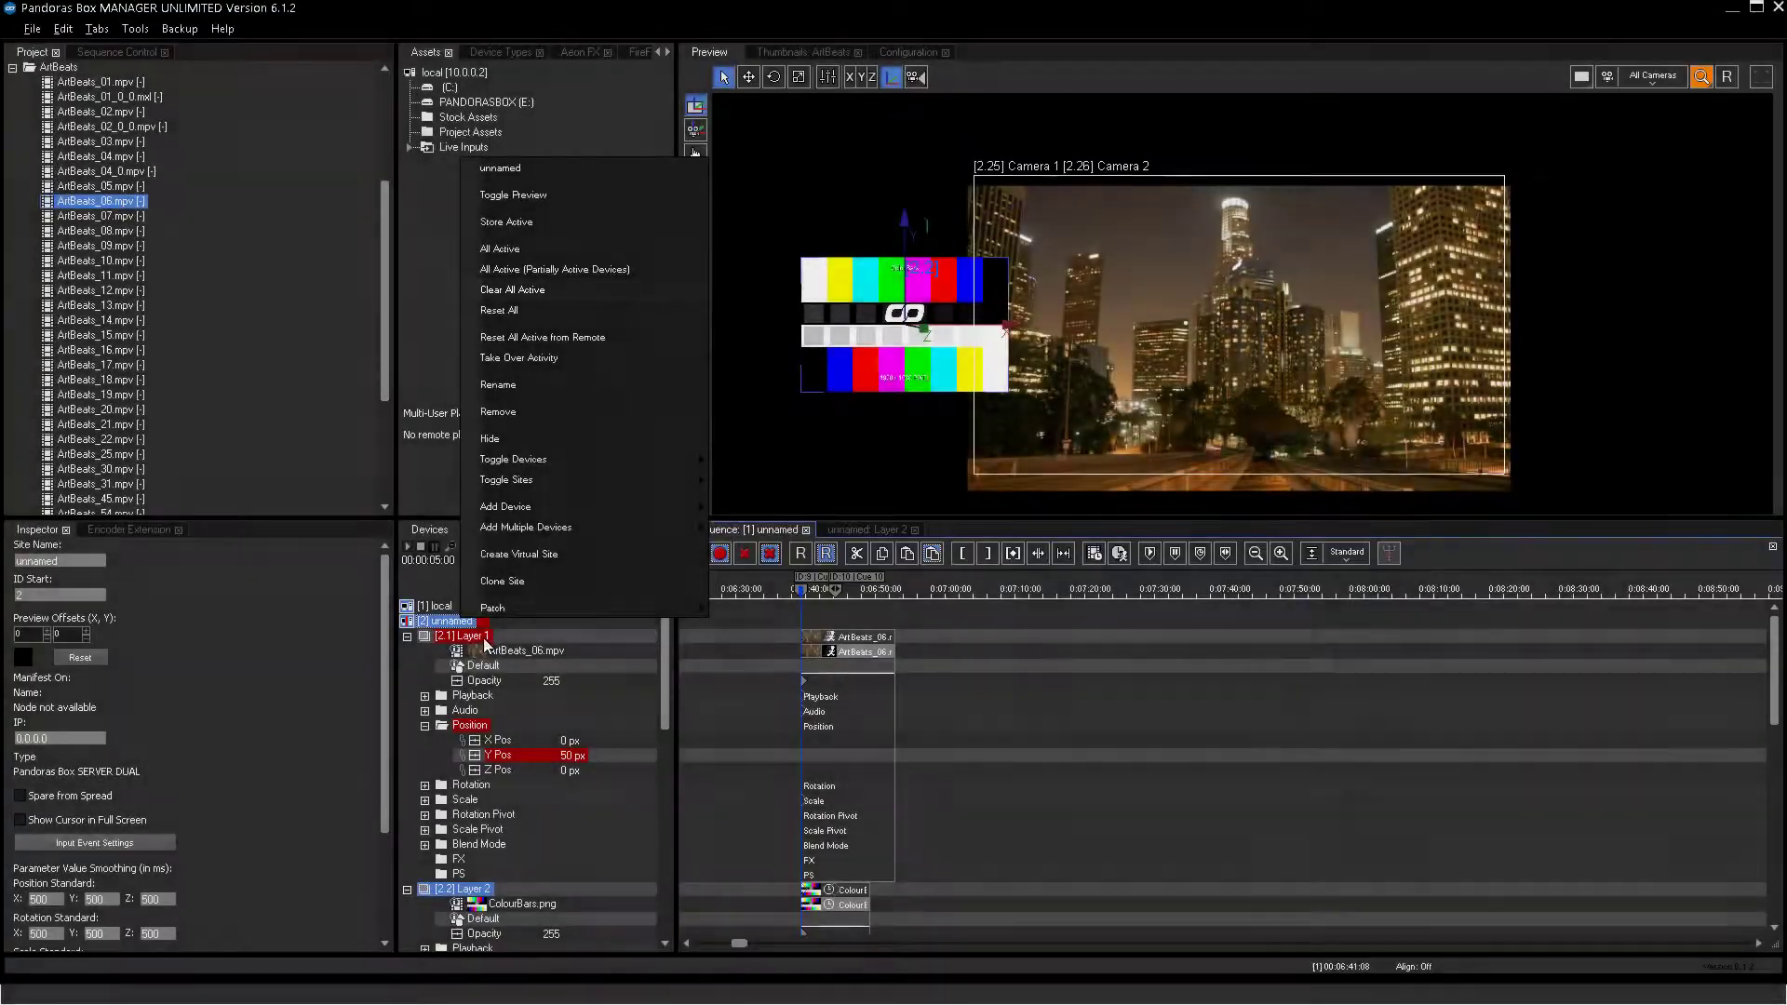
right_click(483, 637)
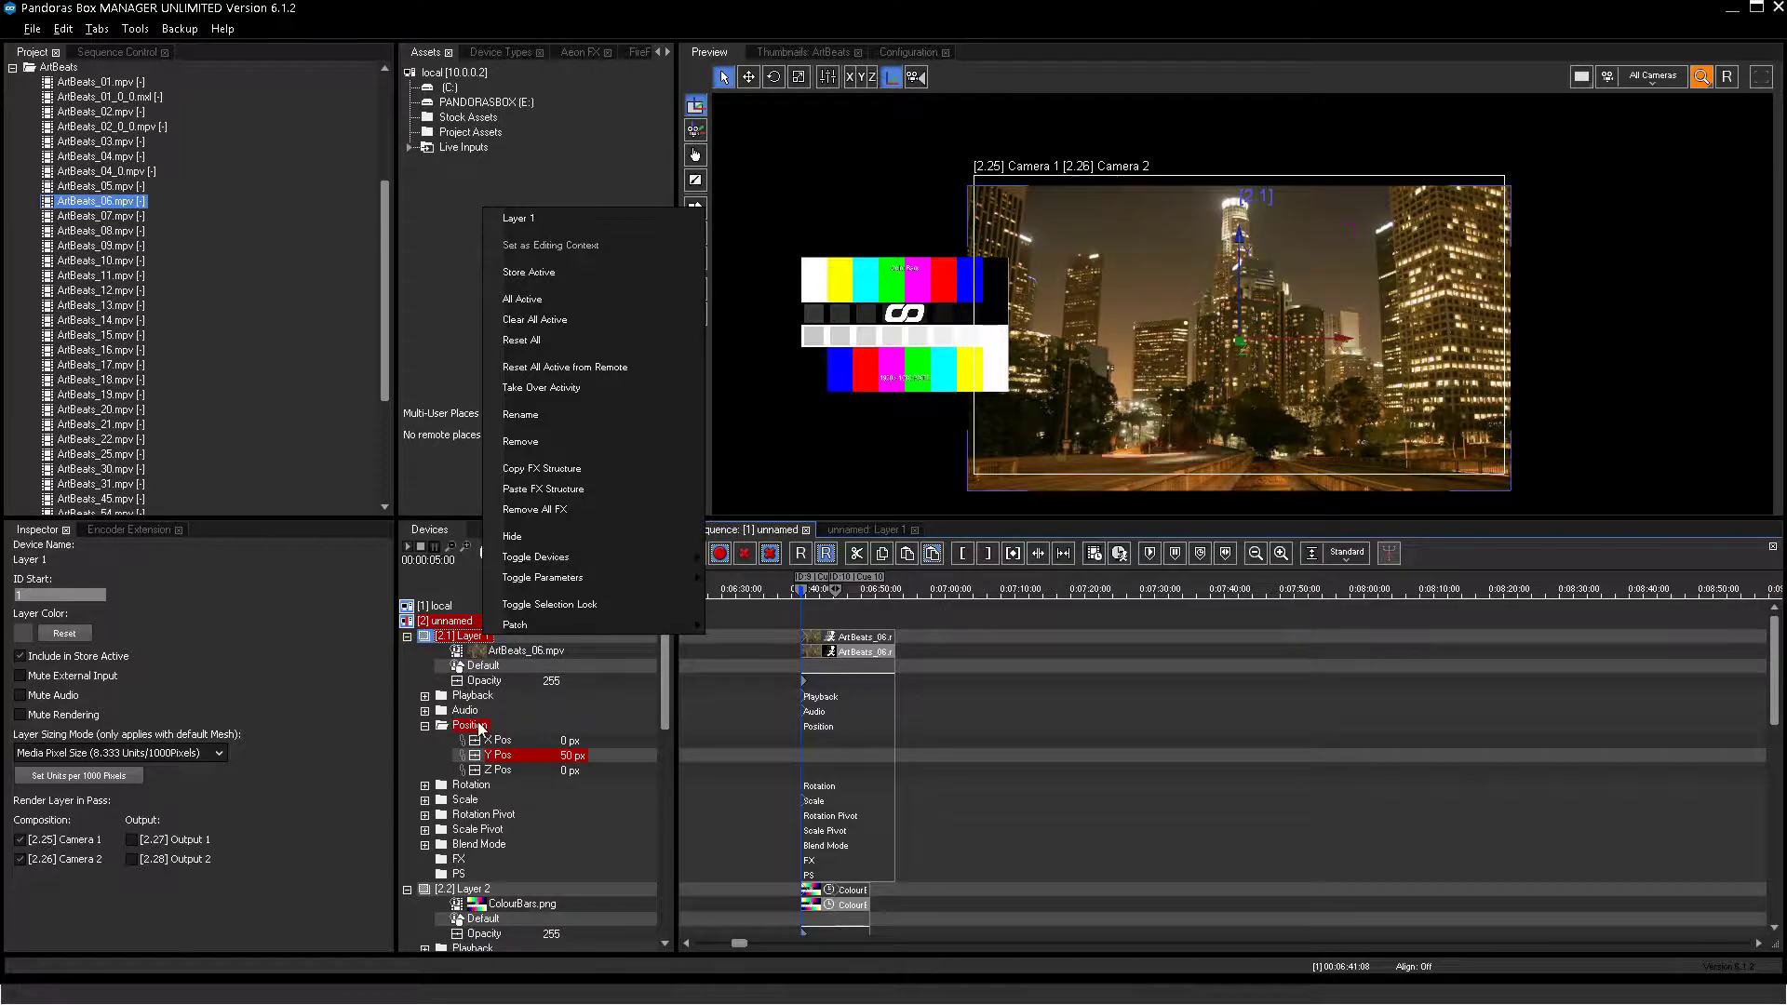
right_click(479, 729)
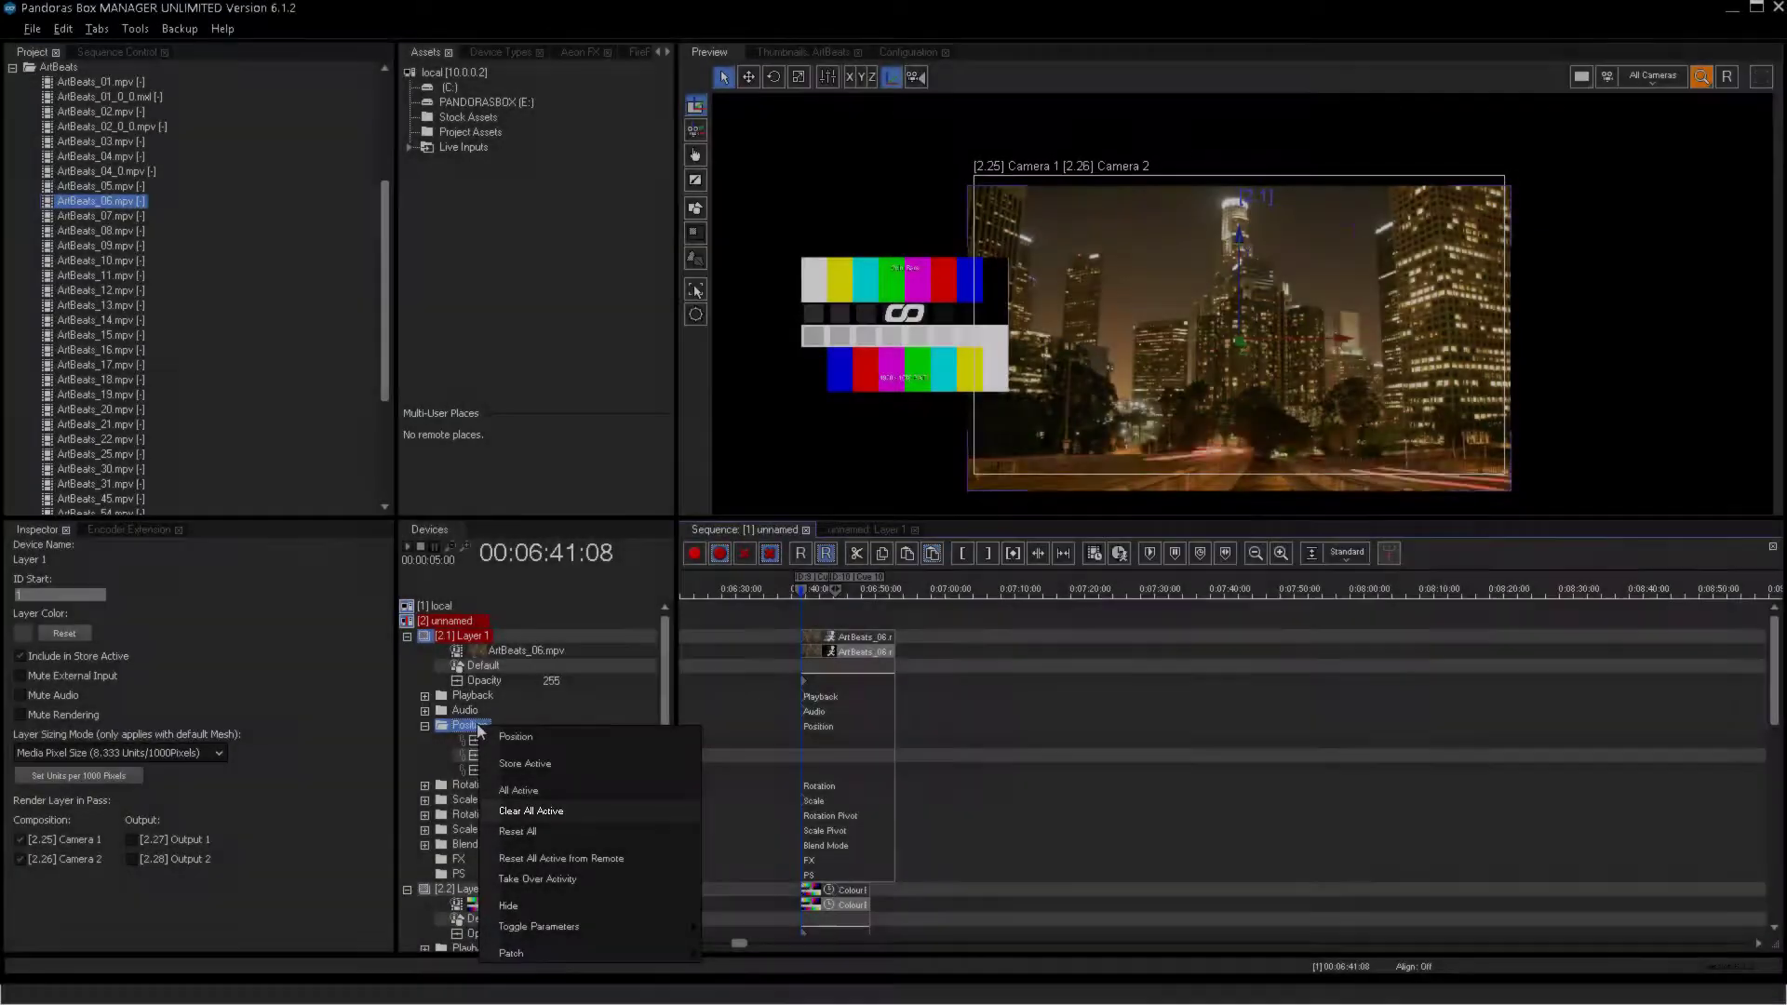
Set Layer 2's Y Pos to -10 px and Z Pos to 115 px, and reset all device values
left_click_drag(663, 651, 667, 703)
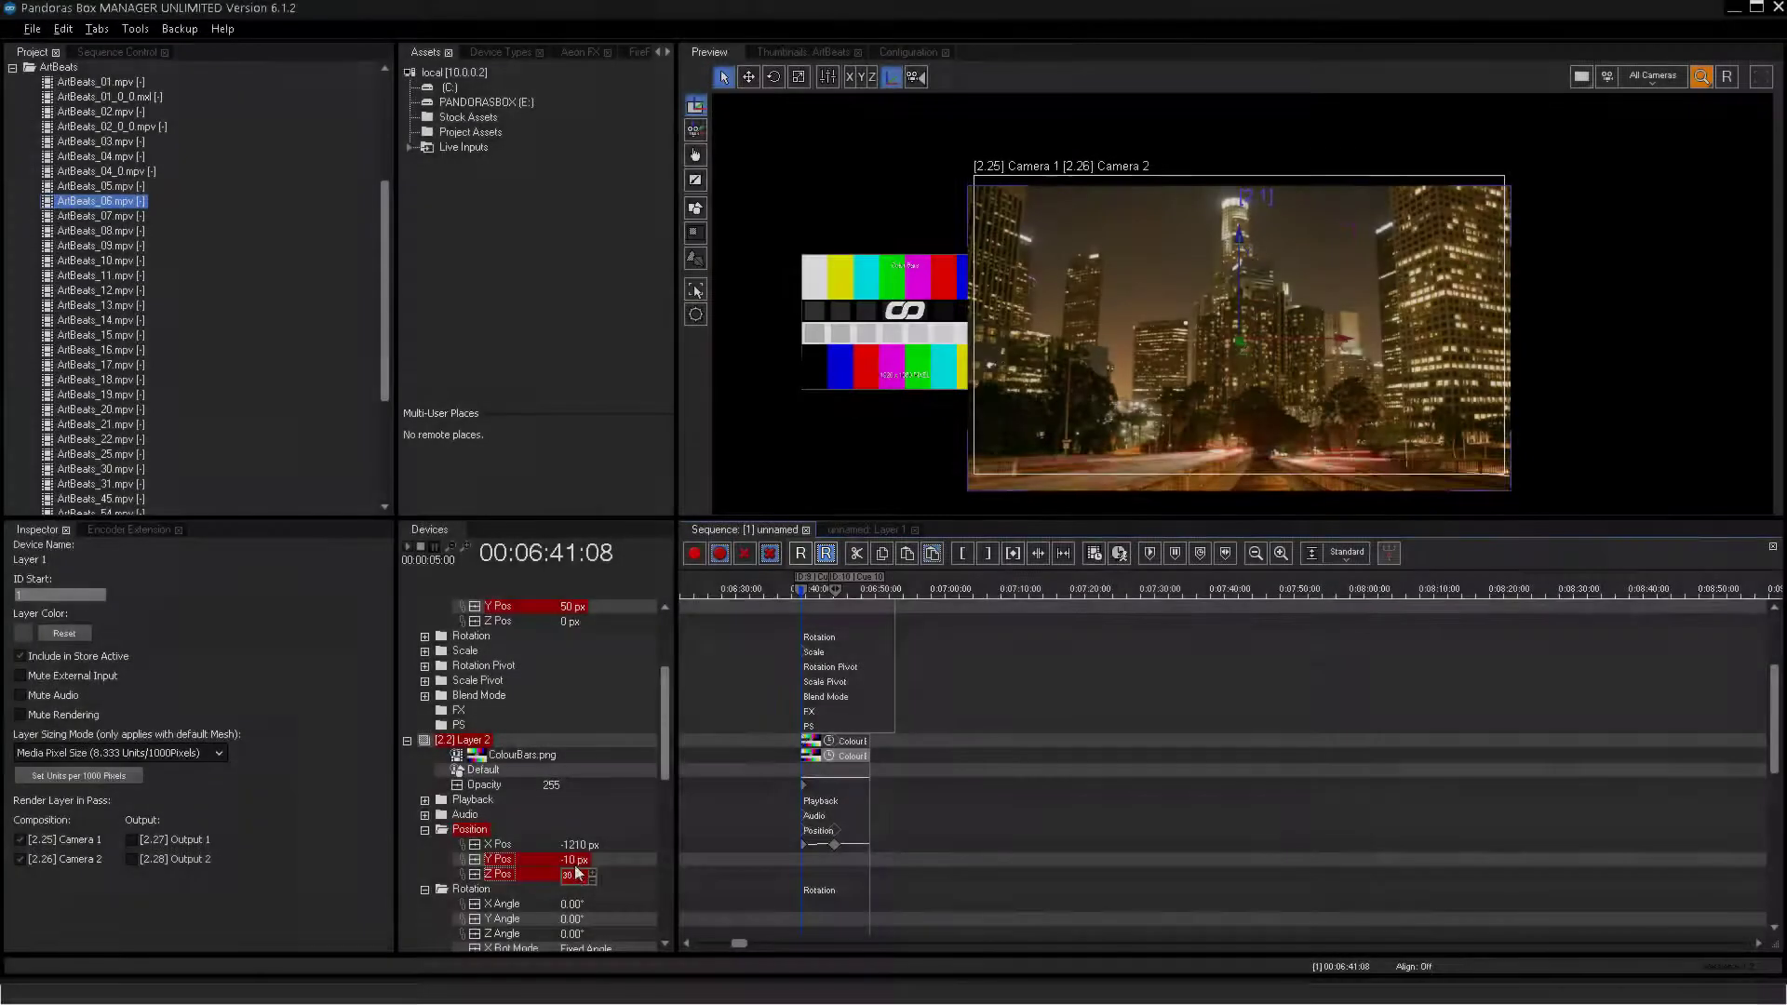
left_click_drag(575, 865, 580, 859)
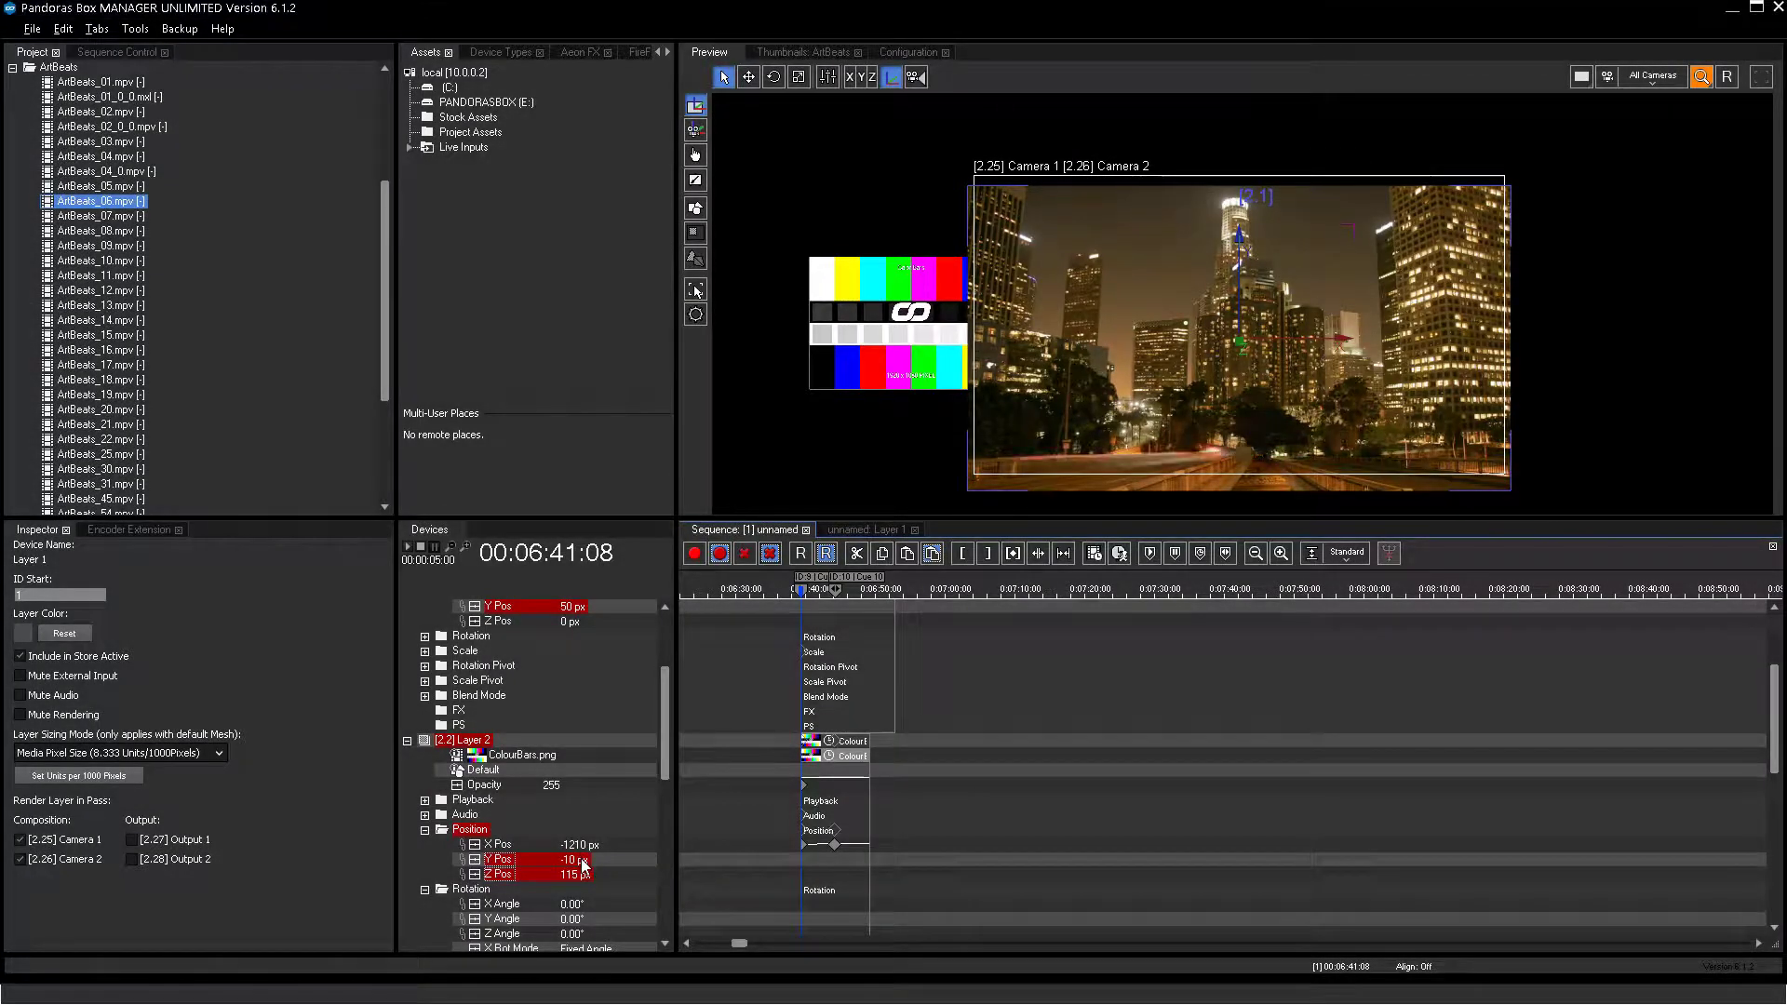
left_click(801, 555)
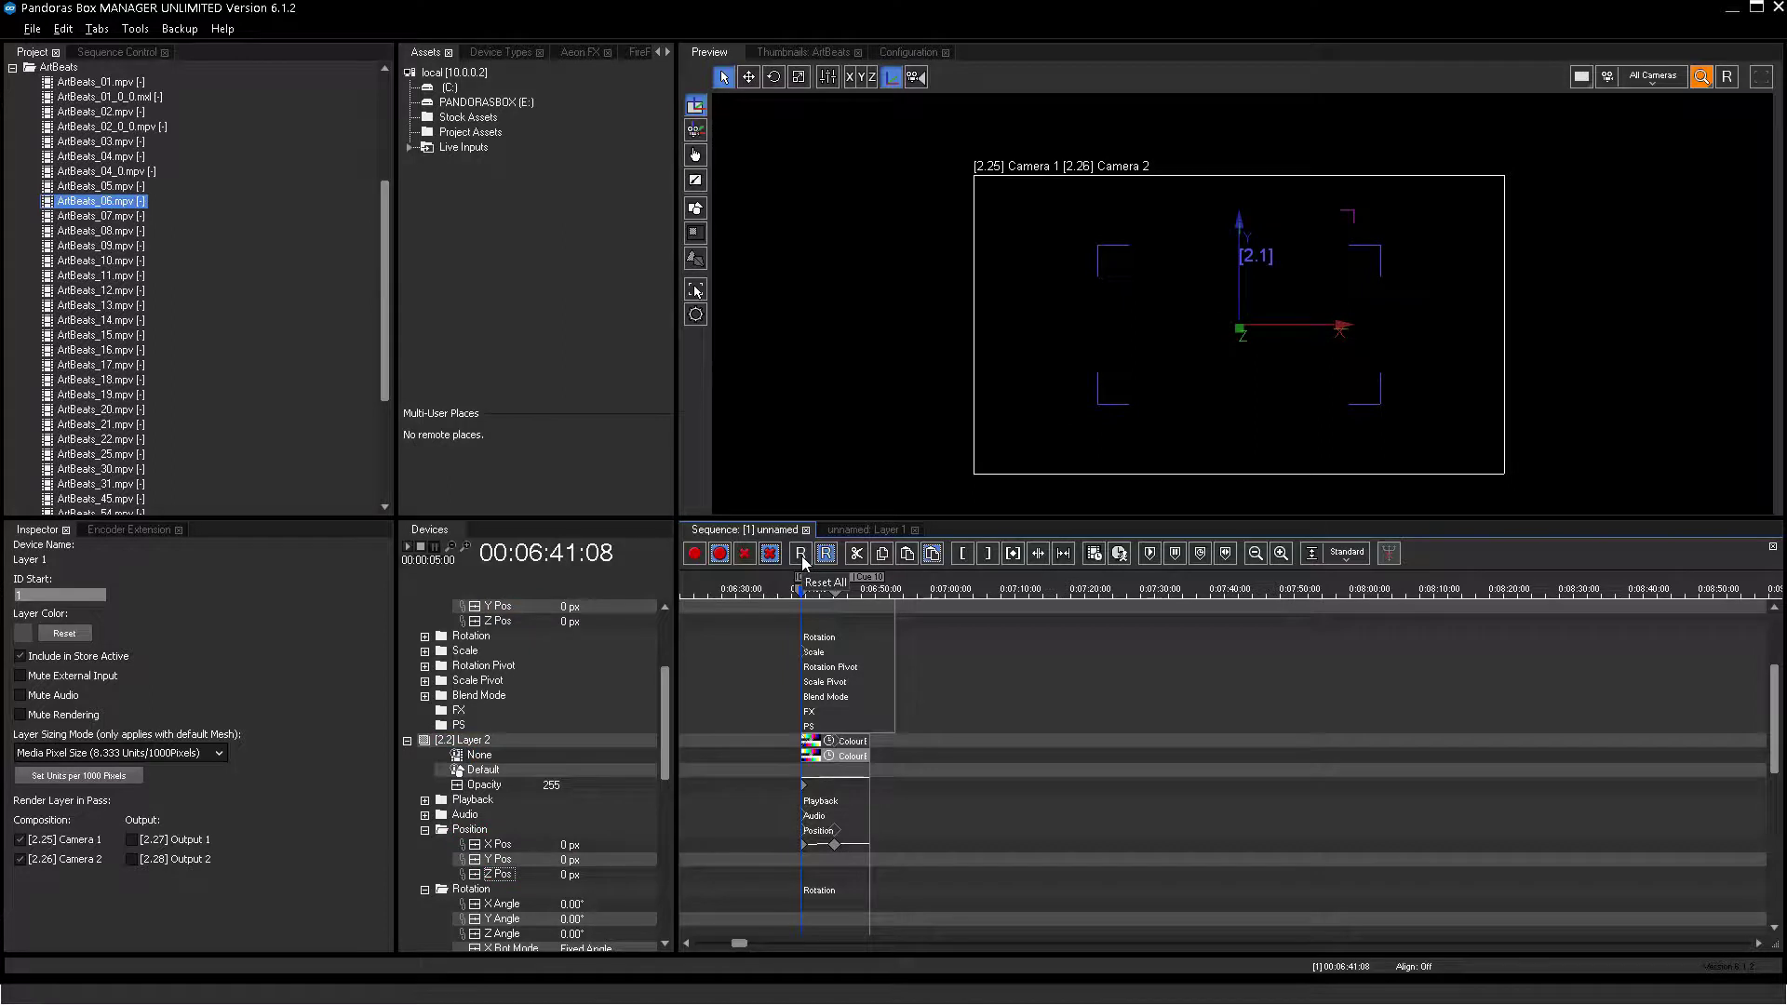
Move the playhead to 00:06:42:23 and set Layer 1's Y Pos to -110 px and Layer 2's Y Pos to 240 px and Z Pos to 155 px
left_click(806, 600)
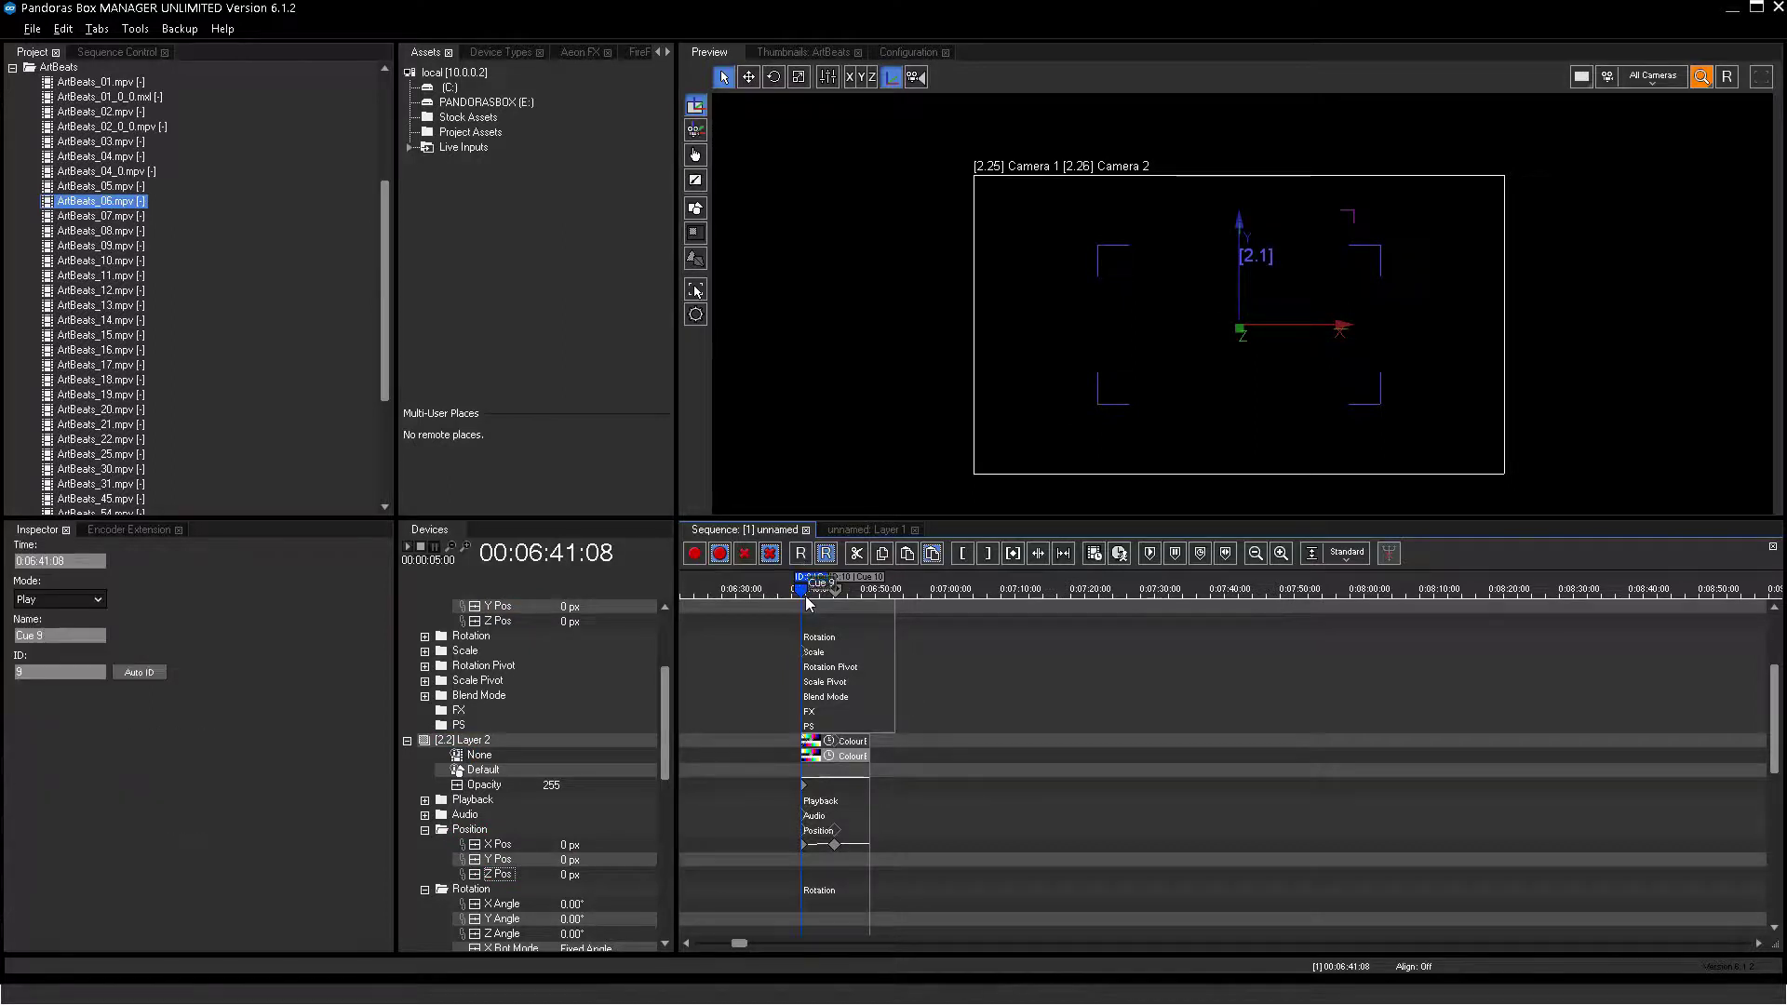
left_click(812, 596)
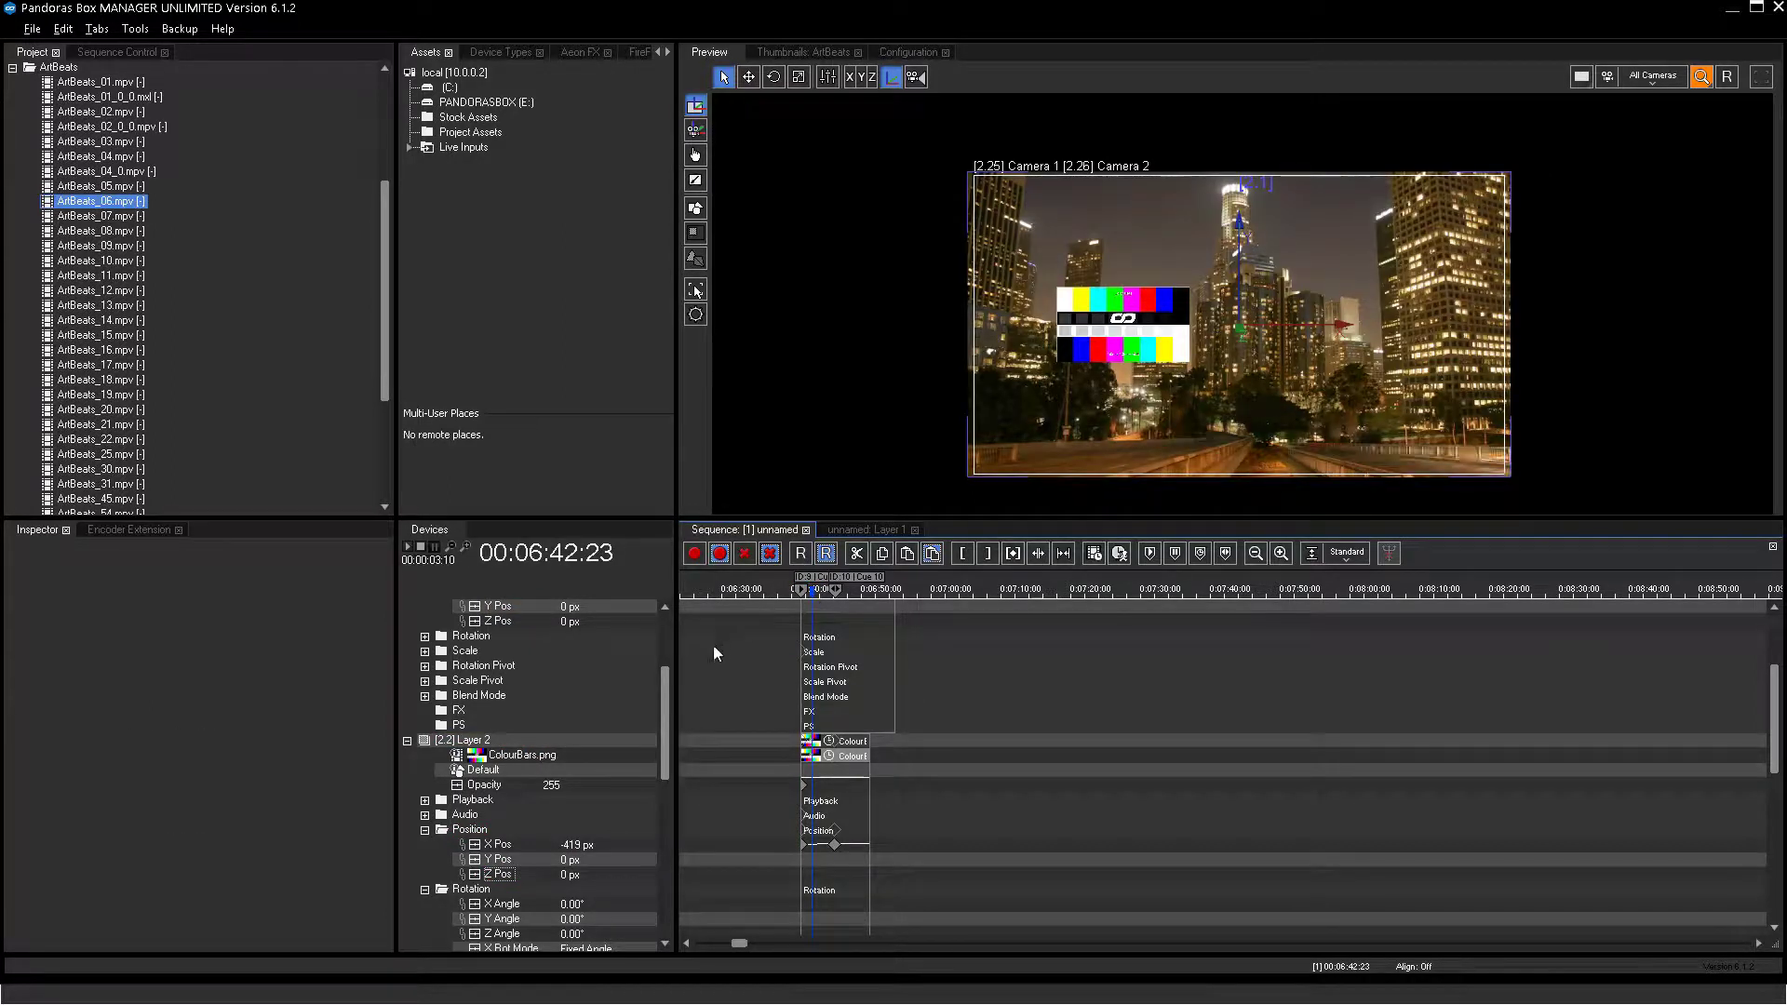
mouse_move(666, 680)
left_mouse_down()
mouse_move(672, 634)
mouse_move(666, 694)
left_mouse_up()
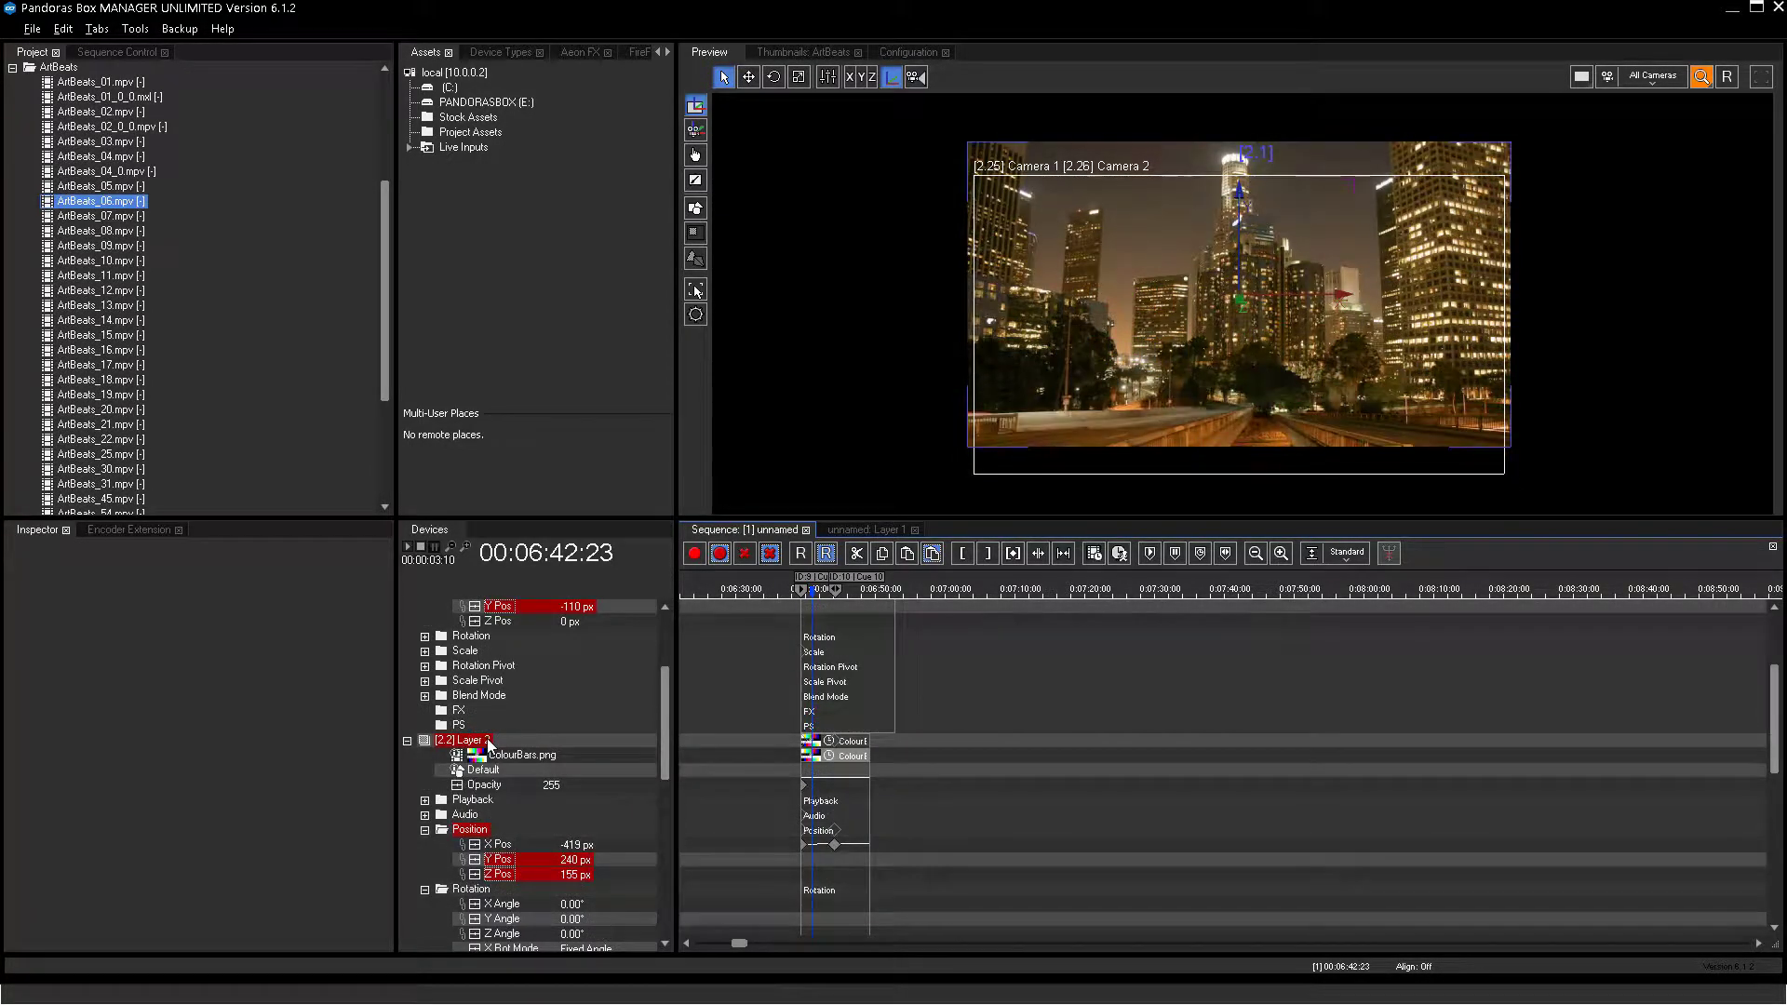
Reset the values of the selected Layer 2 only and move the playhead back to 00:06:42:03
left_click(505, 736)
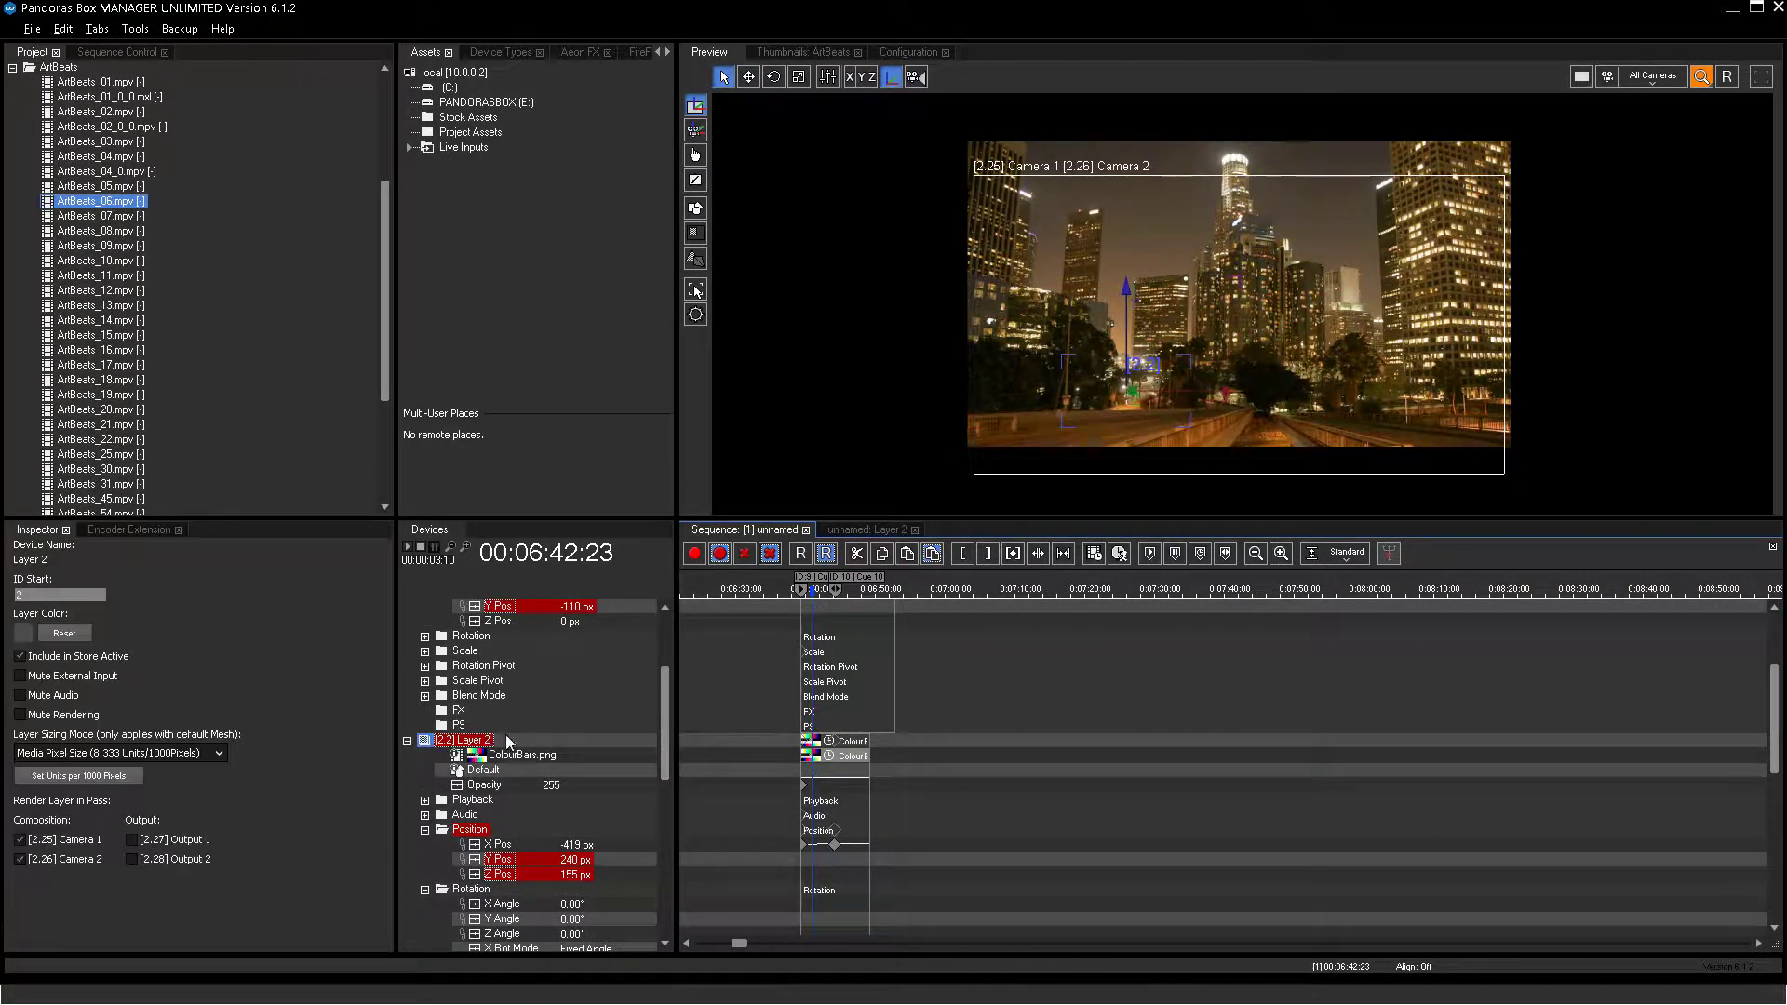
left_click(836, 556)
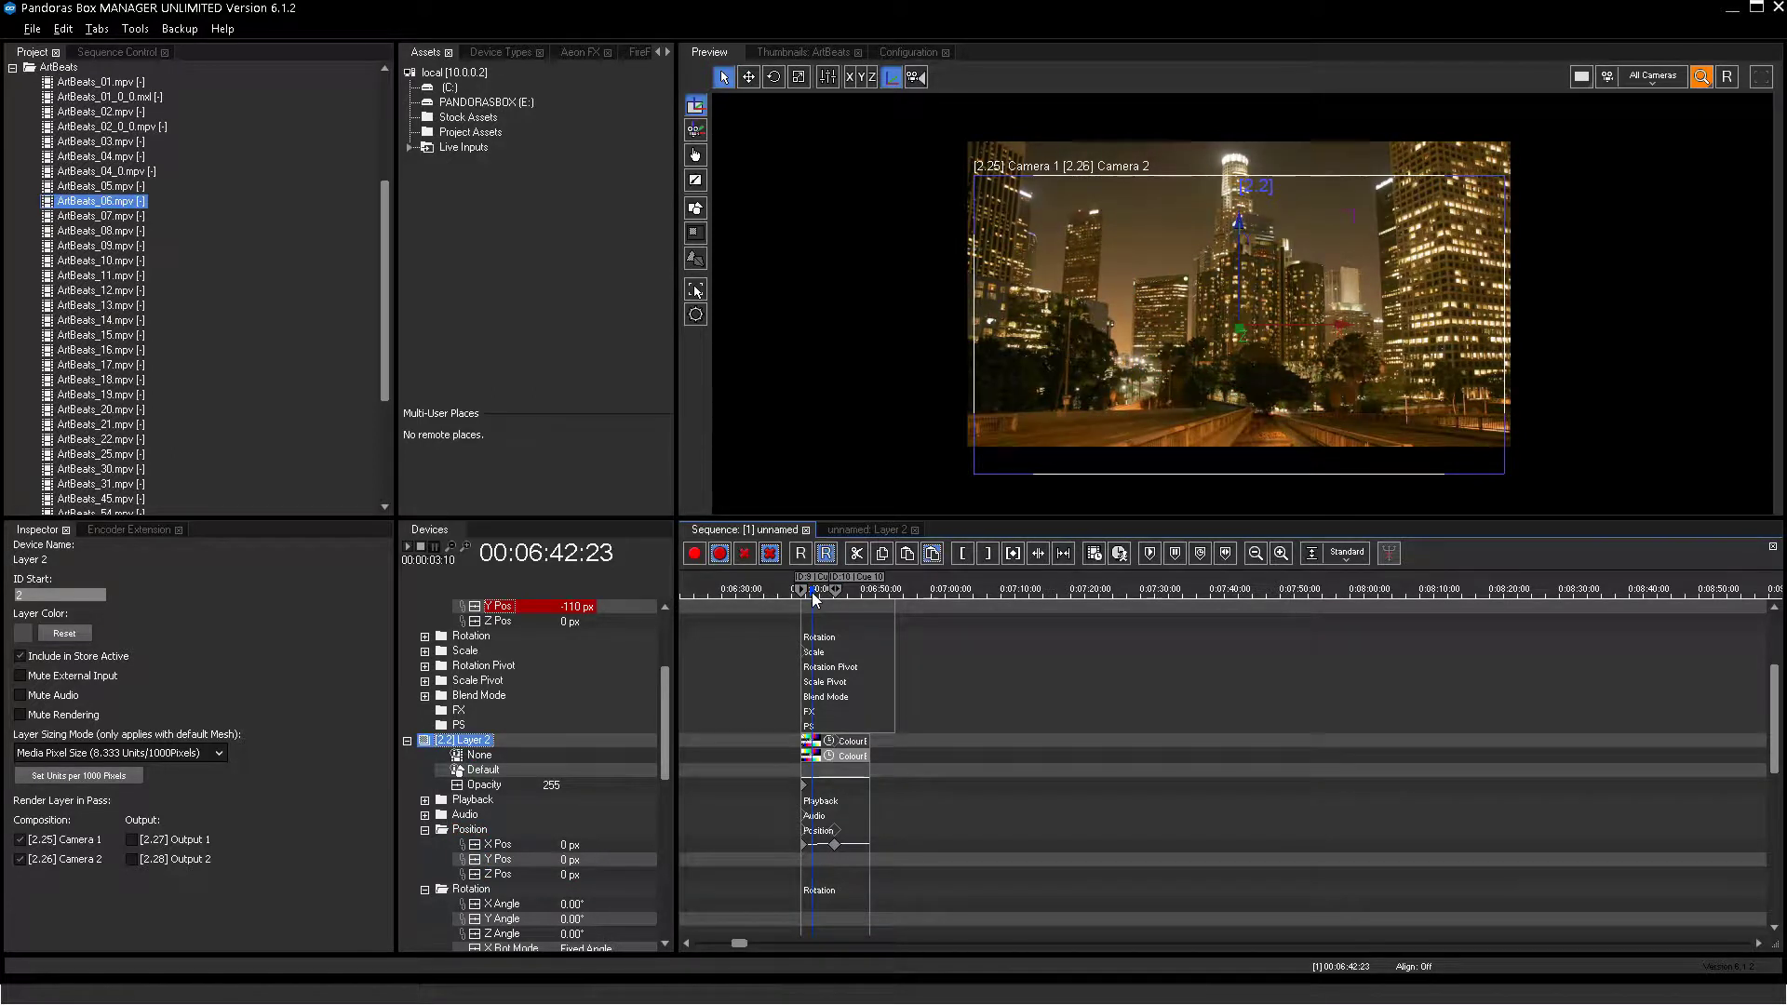
left_click_drag(812, 598, 808, 603)
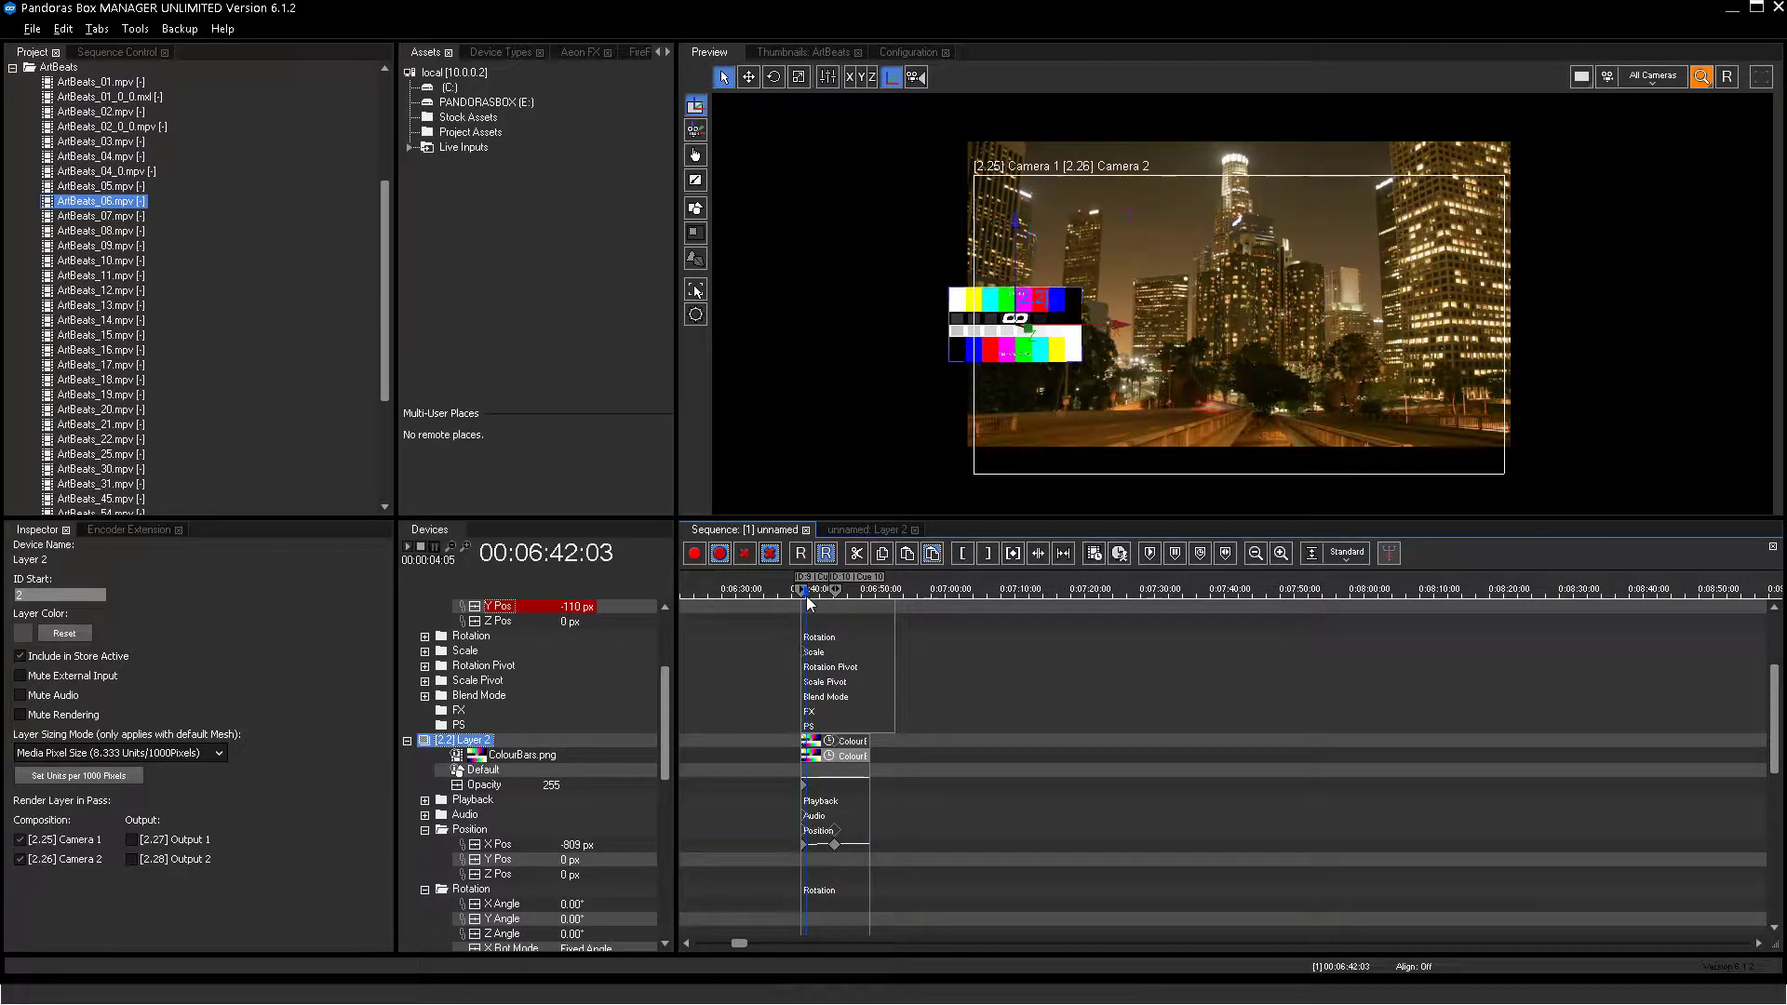
Review the active-value commands available at site level for unnamed, at layer level for Layer 1, and for its Position group
scroll(663, 696, "up", 3)
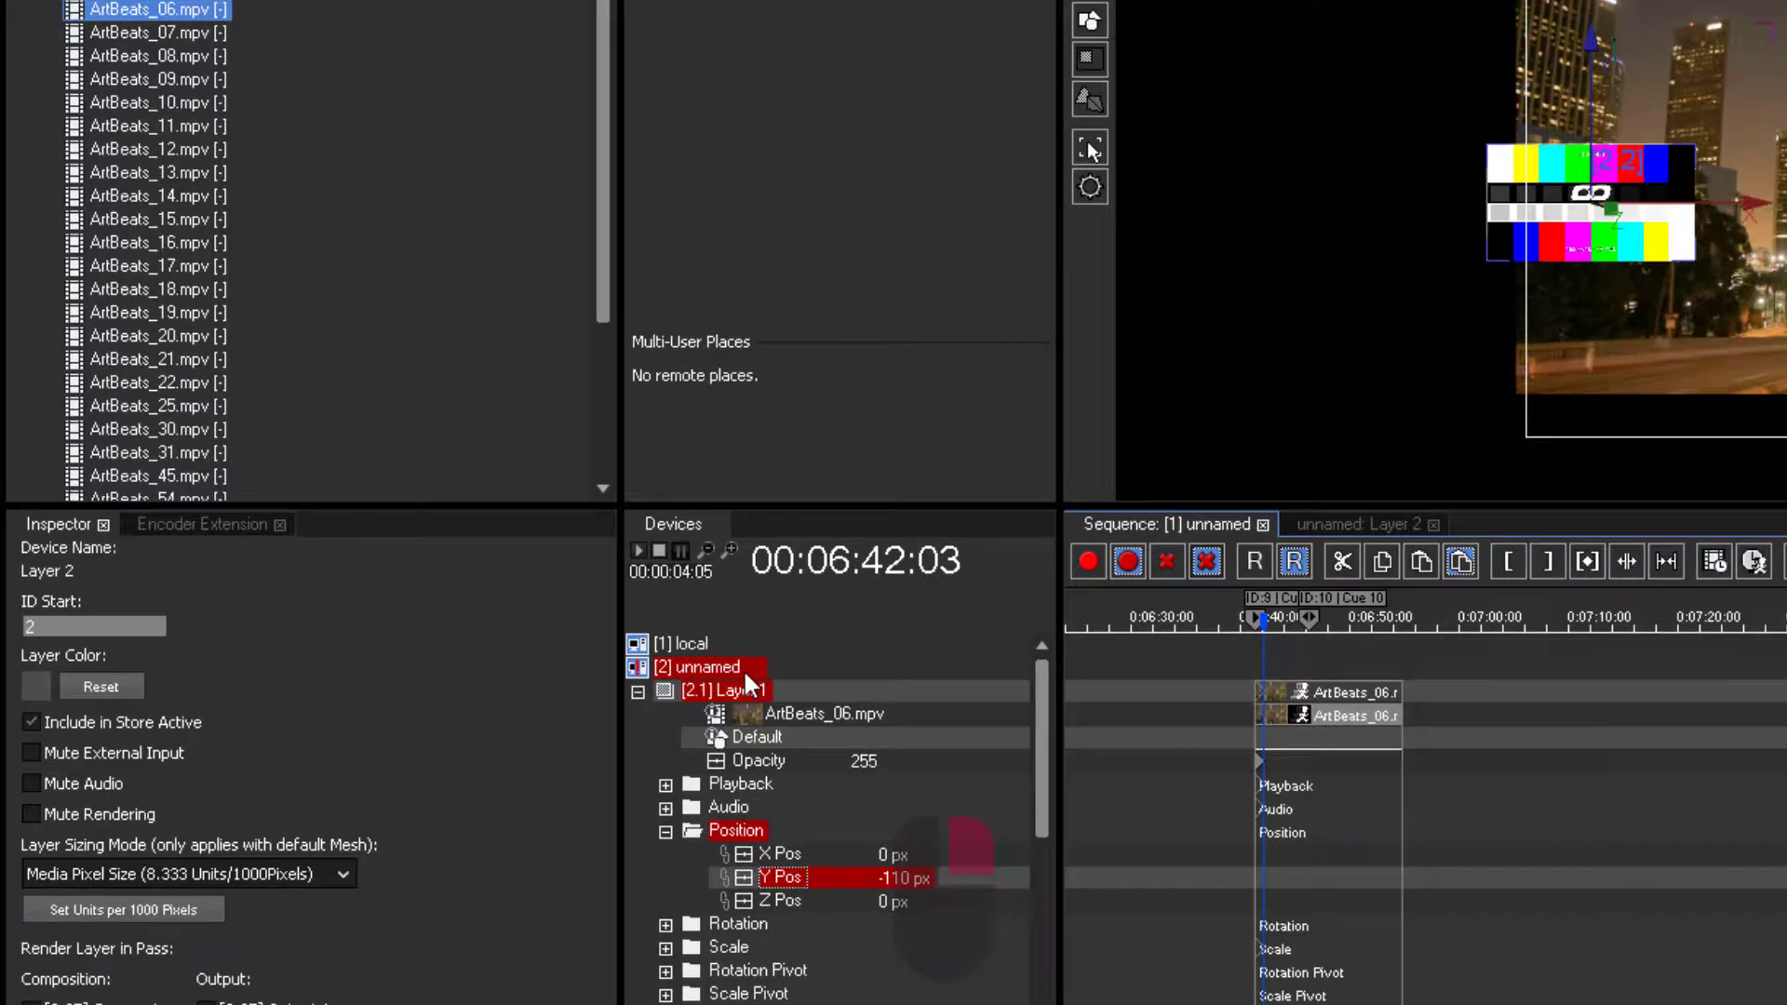
right_click(597, 643)
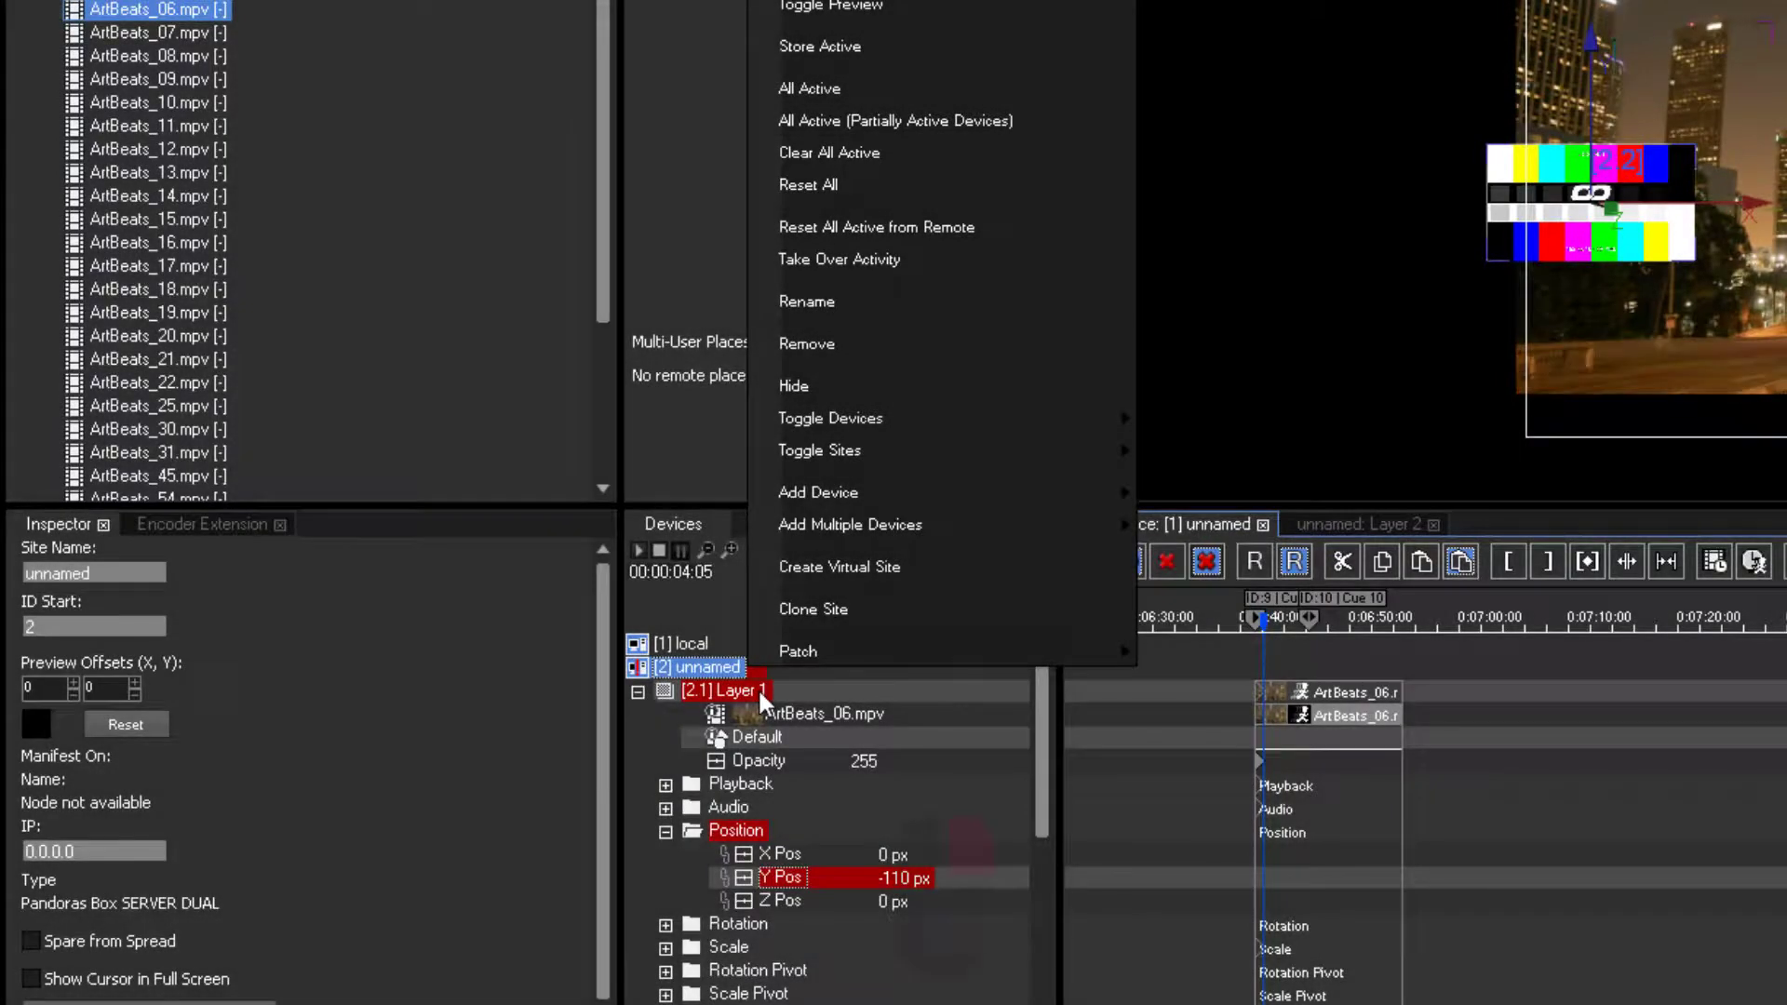
right_click(757, 689)
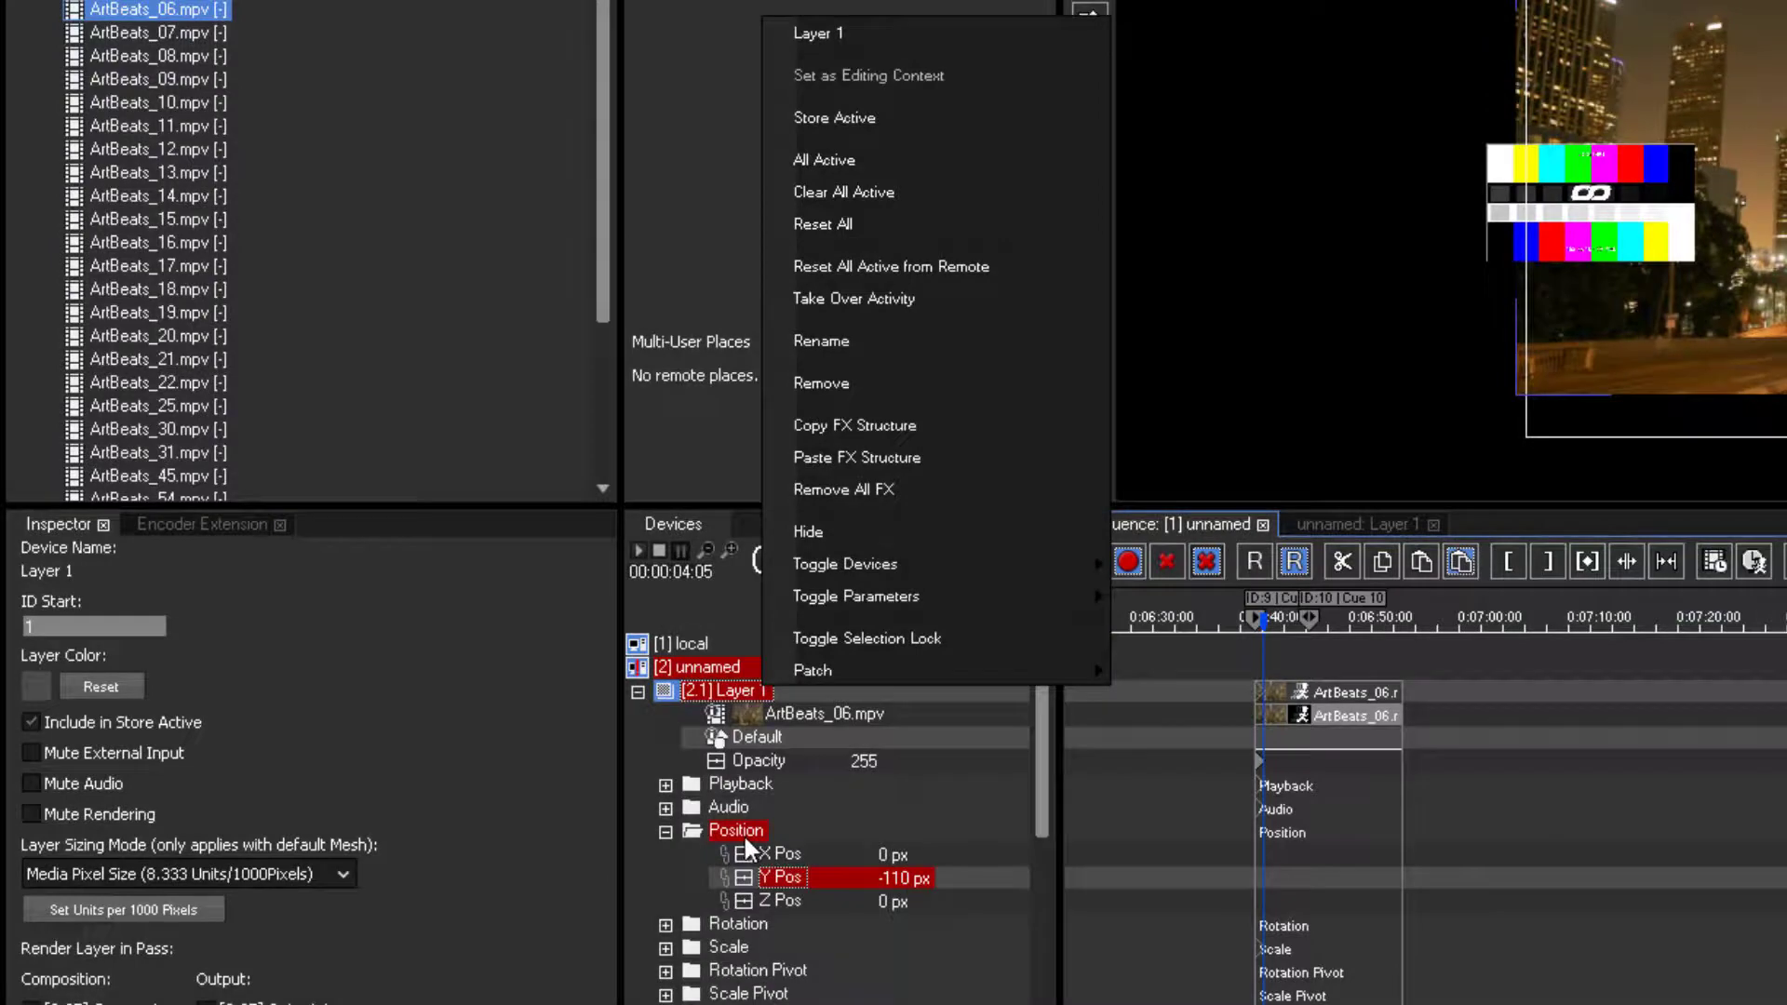
right_click(744, 835)
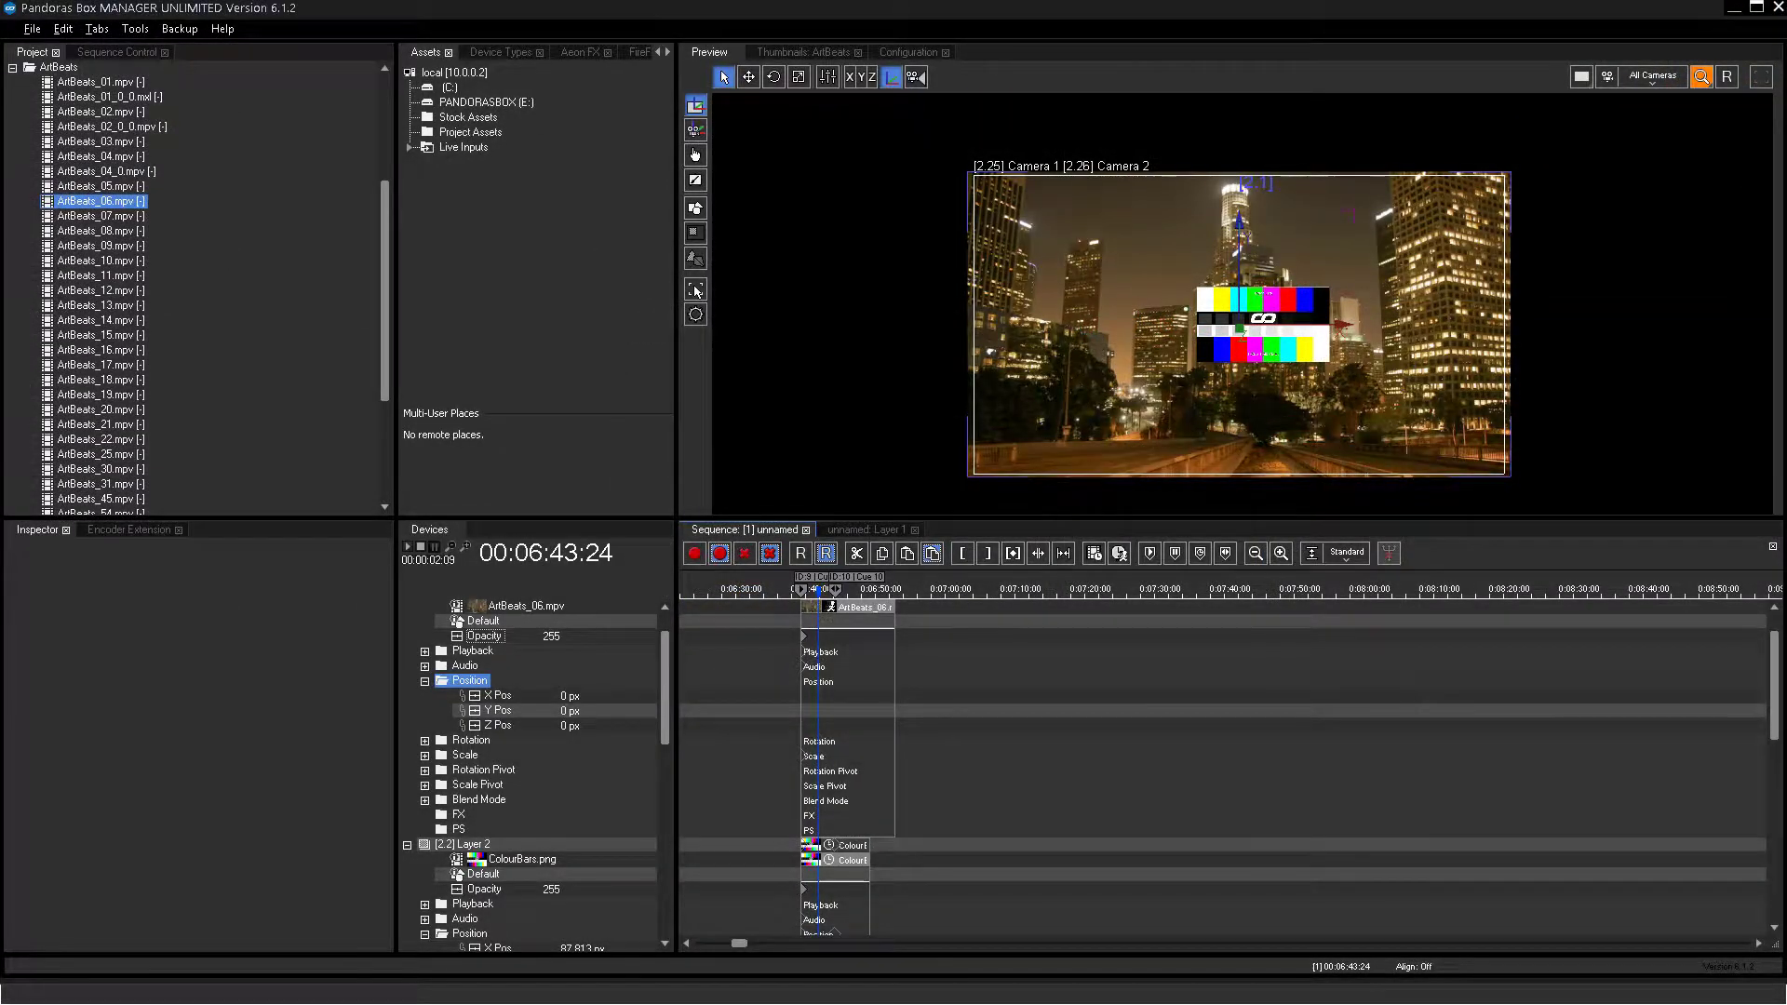
Set Layer 2's Opacity to 100, move the playhead to 00:06:43:11 and store all active values there
left_click(556, 892)
type("100")
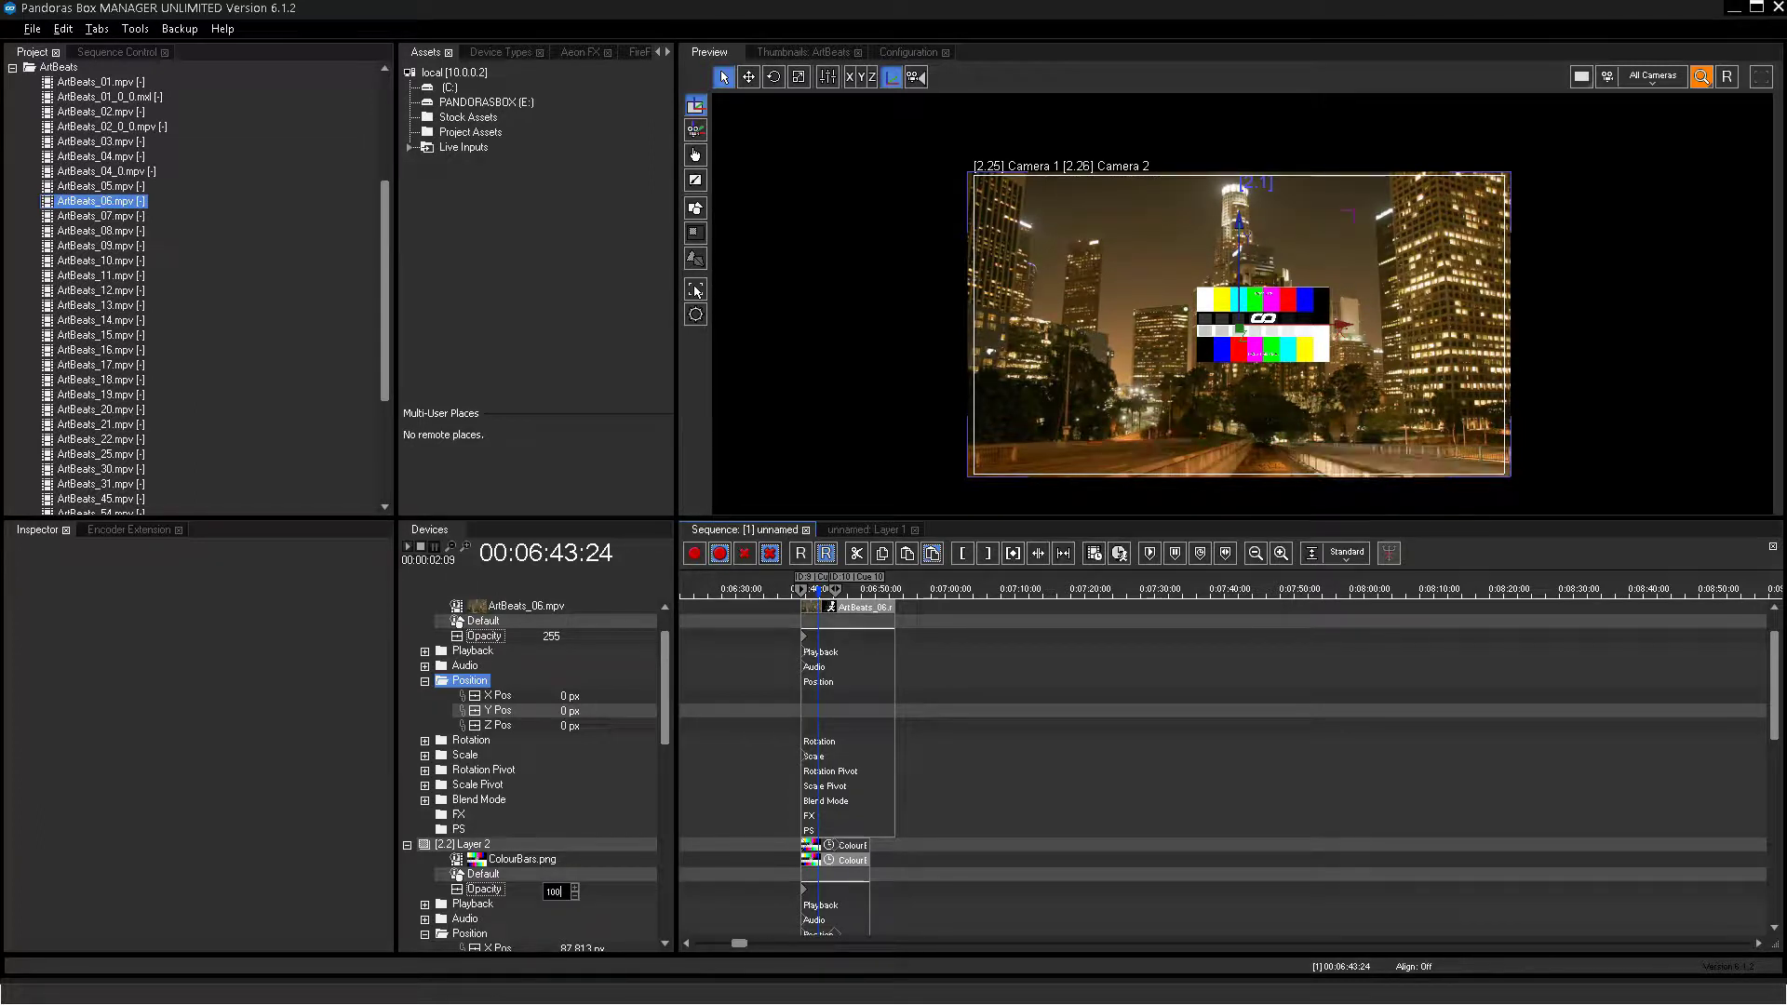
key("Return")
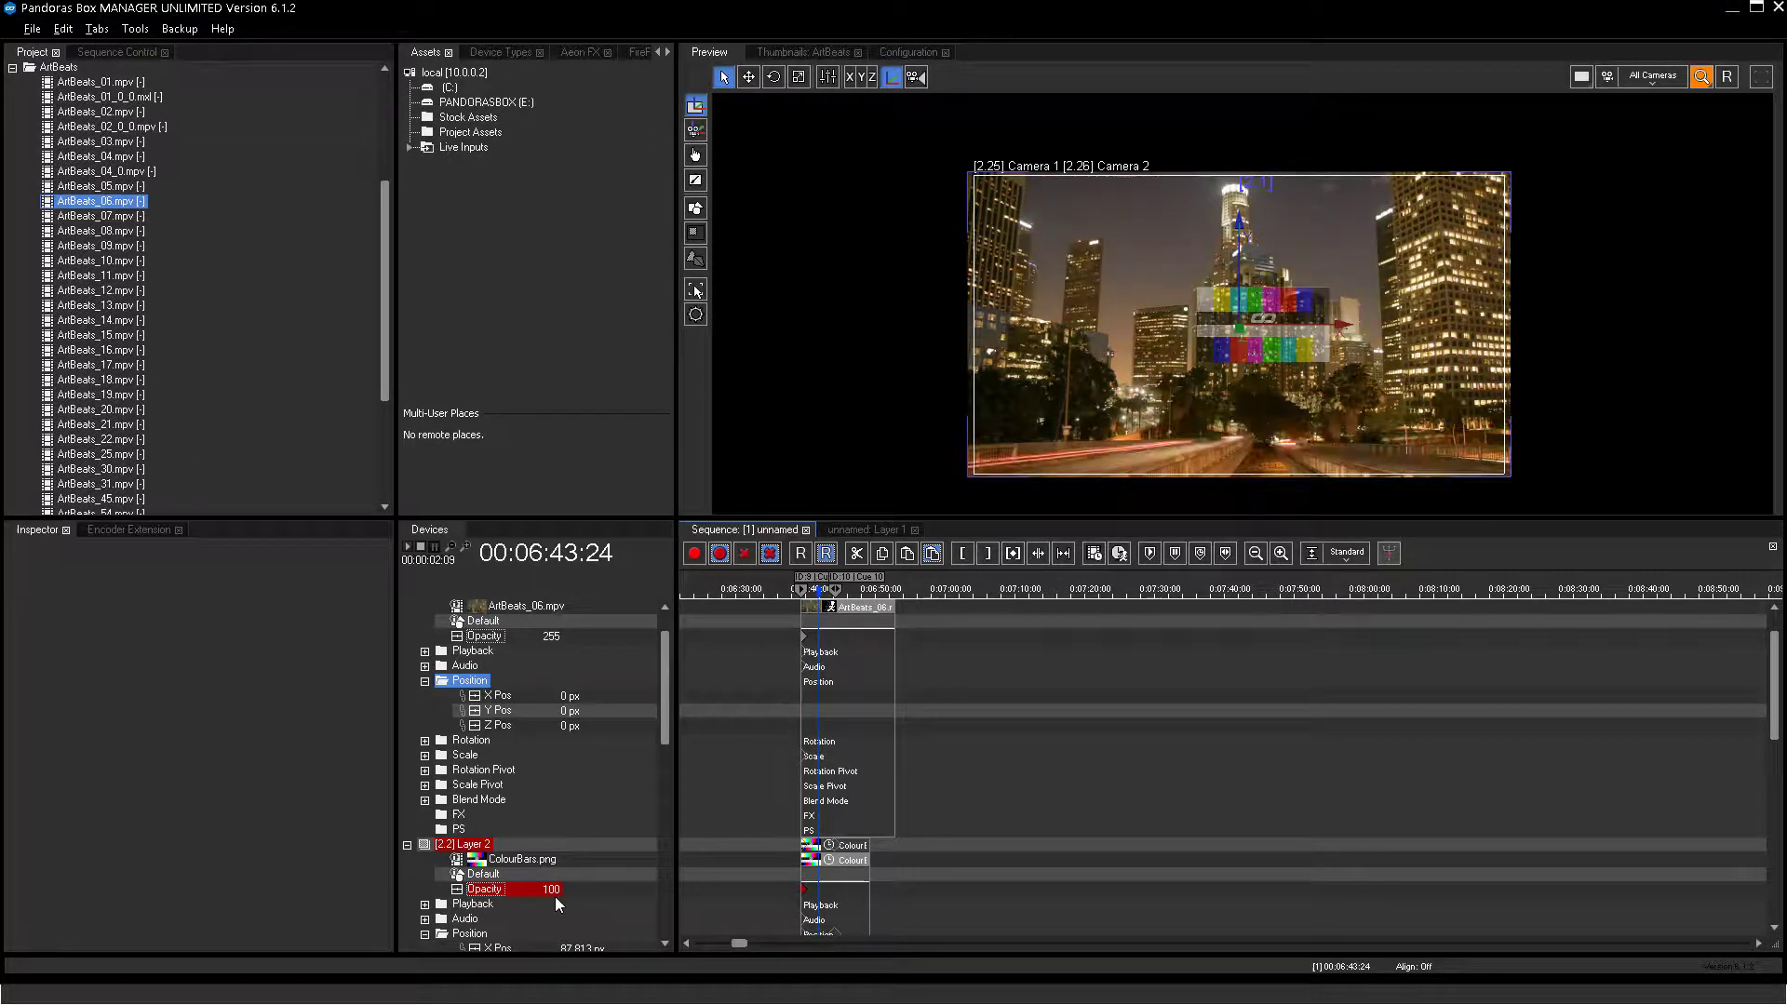
mouse_move(817, 599)
left_mouse_down()
mouse_move(850, 608)
mouse_move(818, 614)
left_mouse_up()
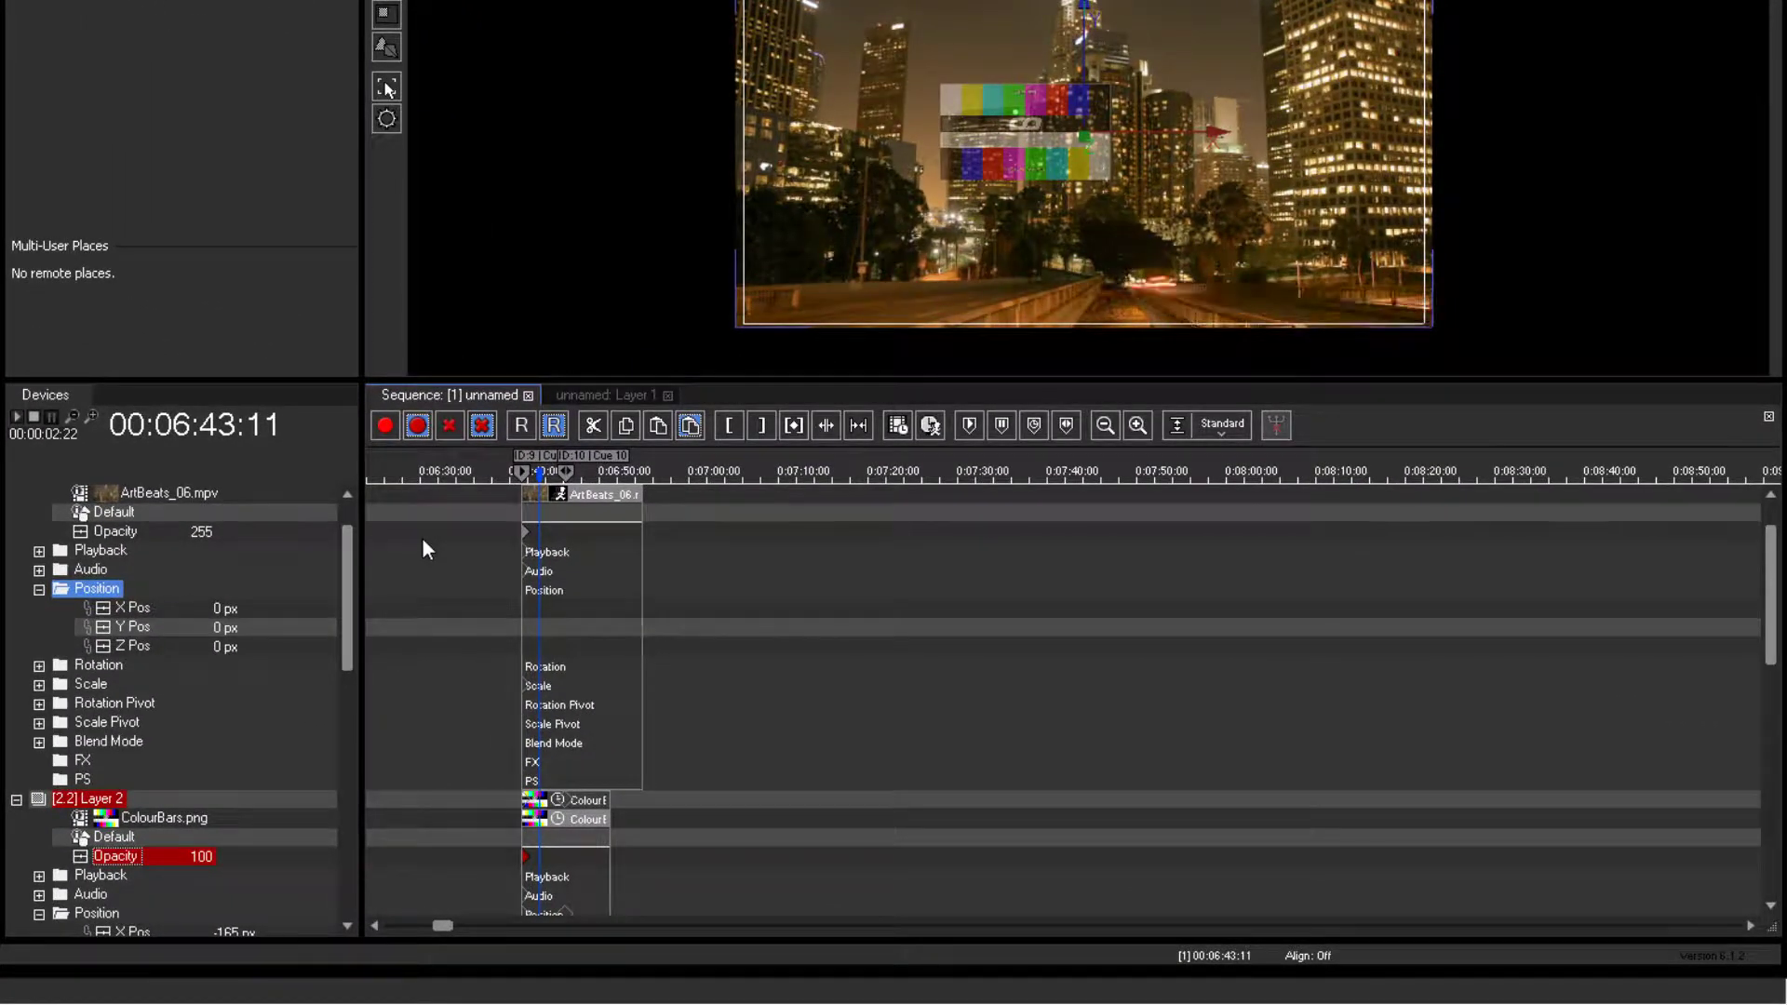
left_click(378, 434)
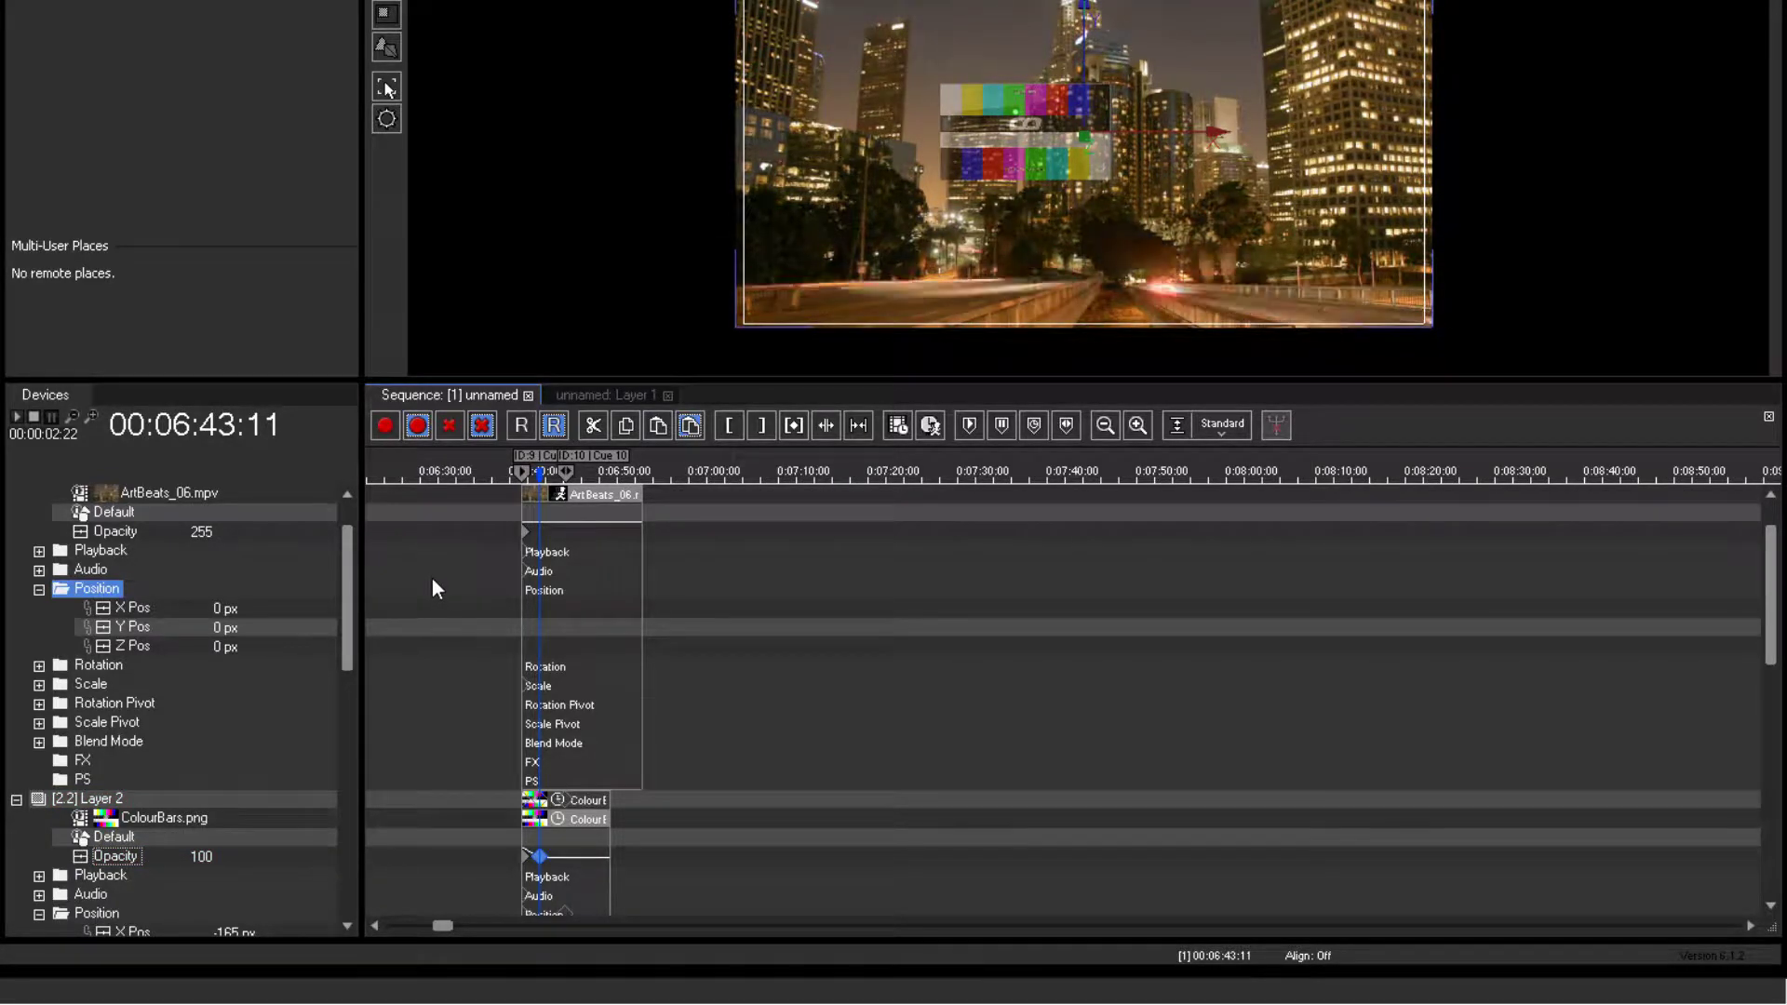
Remove Layer 2's new opacity key and store Opacity 100 for both Layer 1 and Layer 2 at 00:06:43:11
left_click(539, 856)
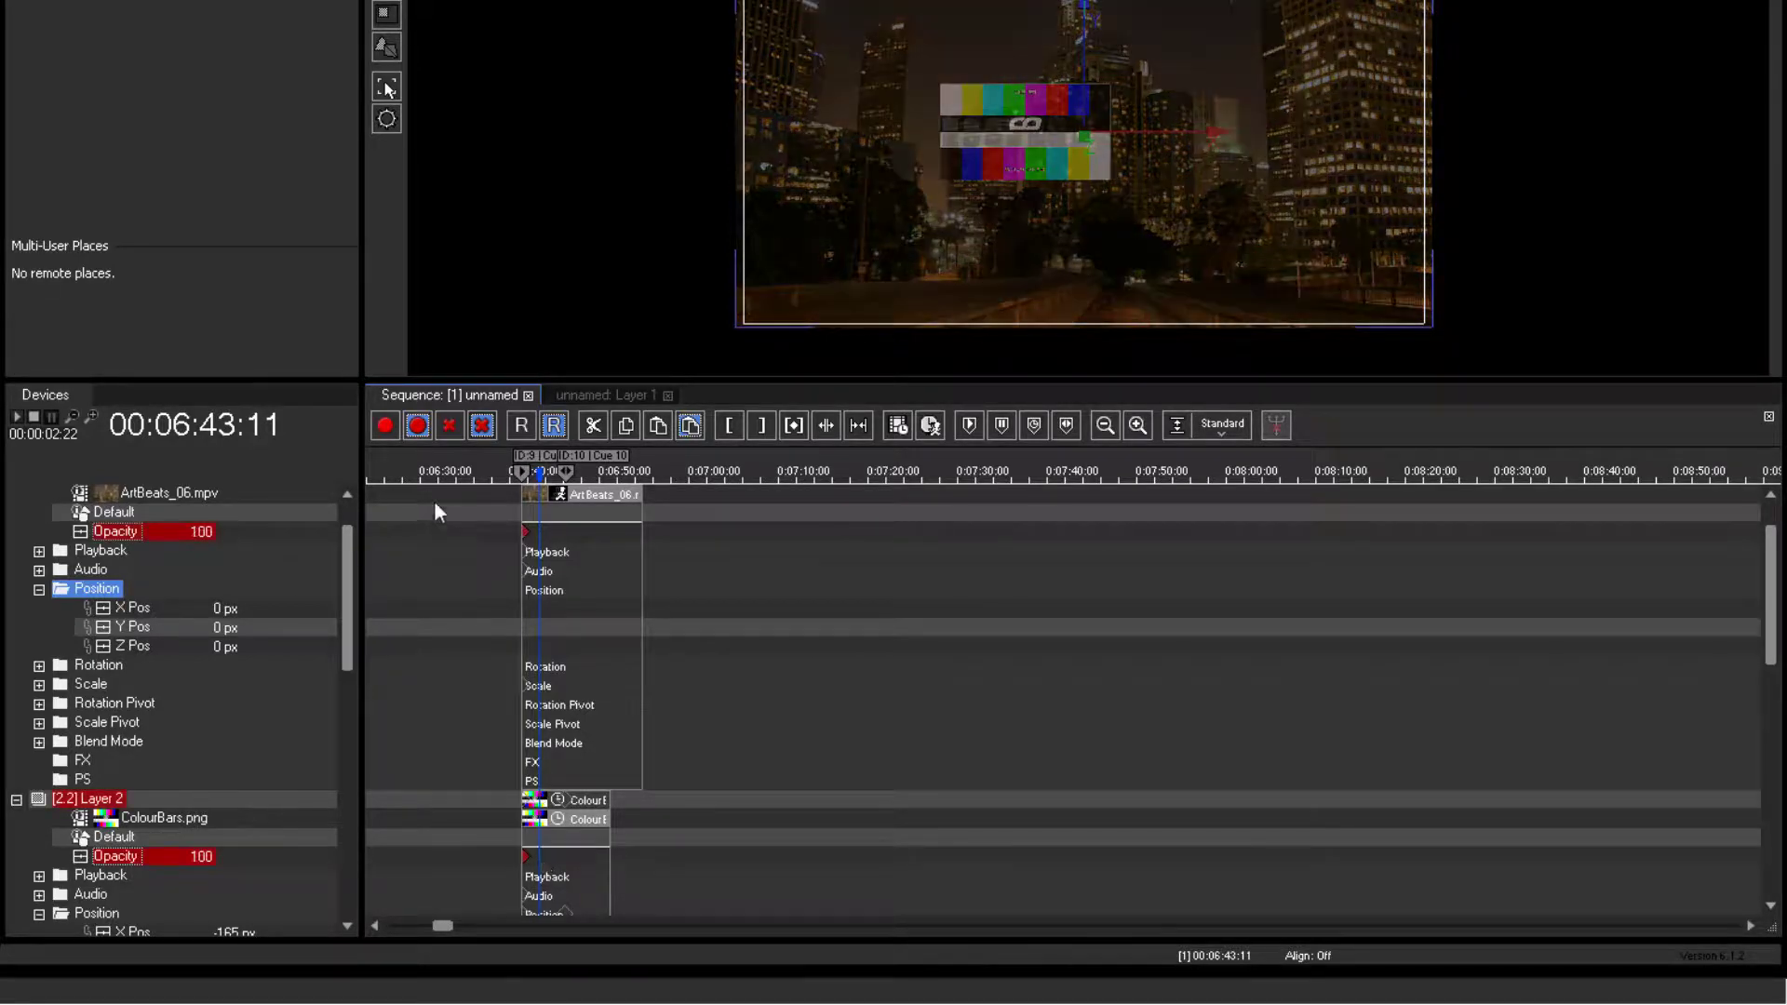
left_click(388, 428)
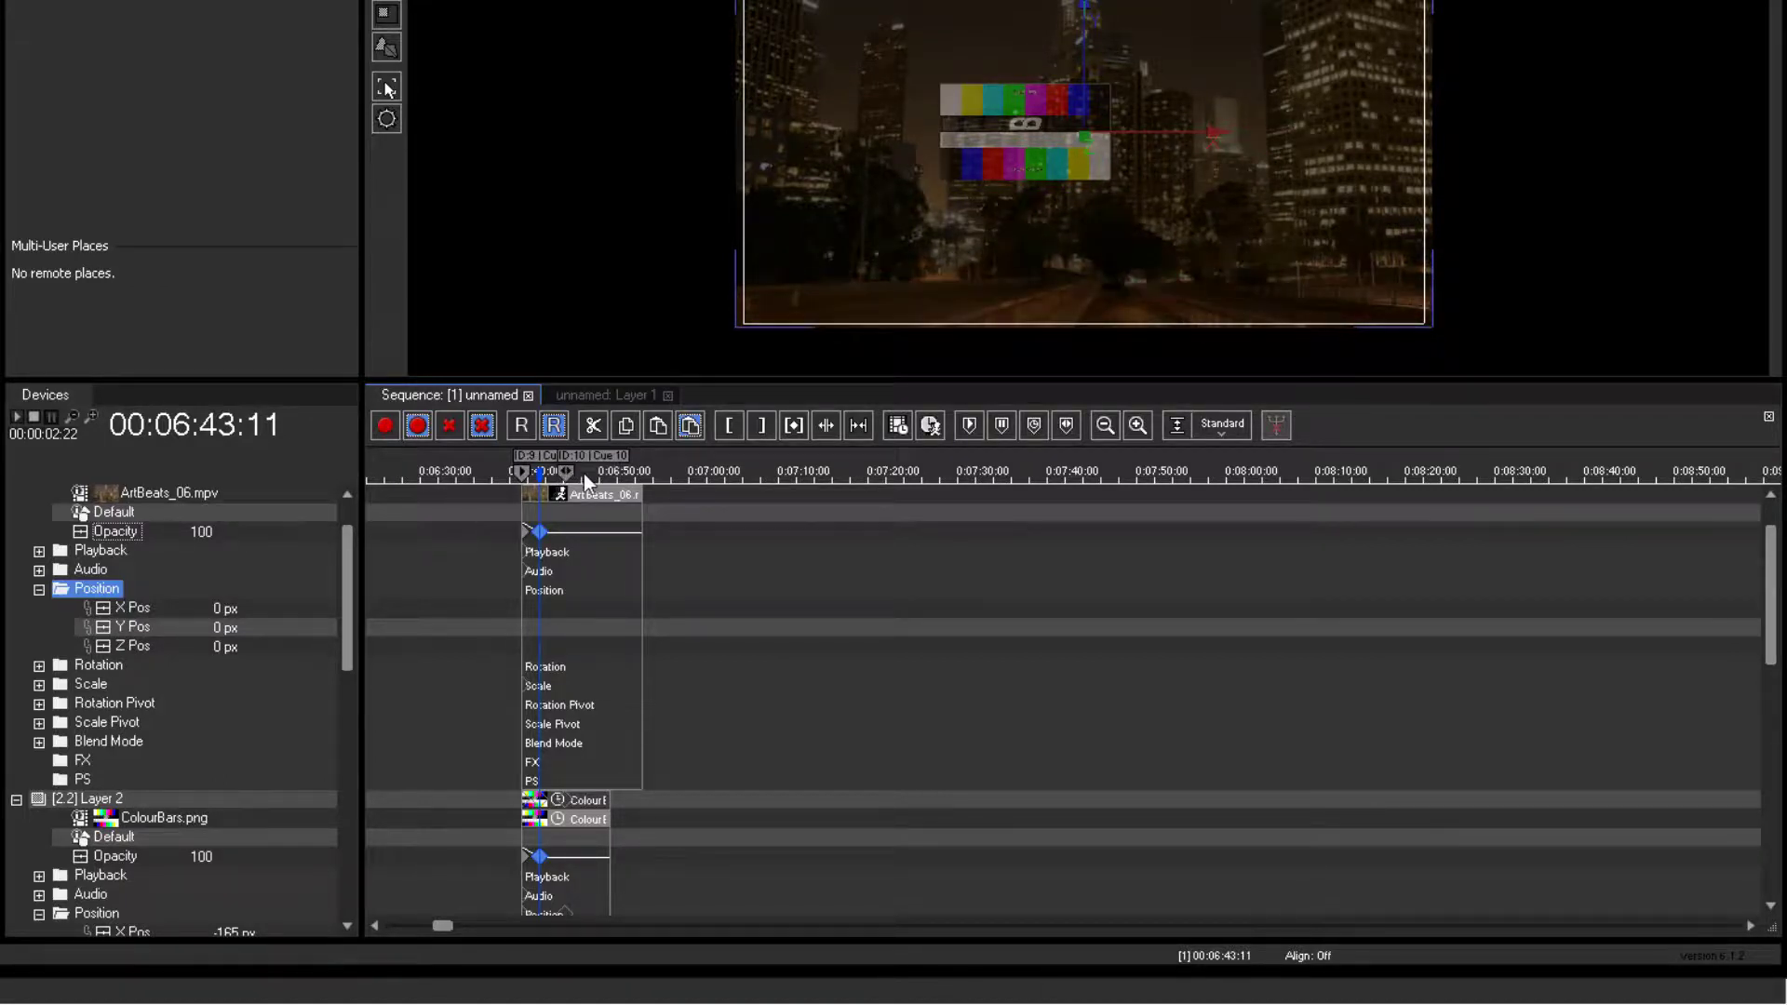
At 00:06:44:19, set Layer 1's Opacity to 231 and Layer 2's to 207, and store the active values of Layer 2 only
left_click(550, 472)
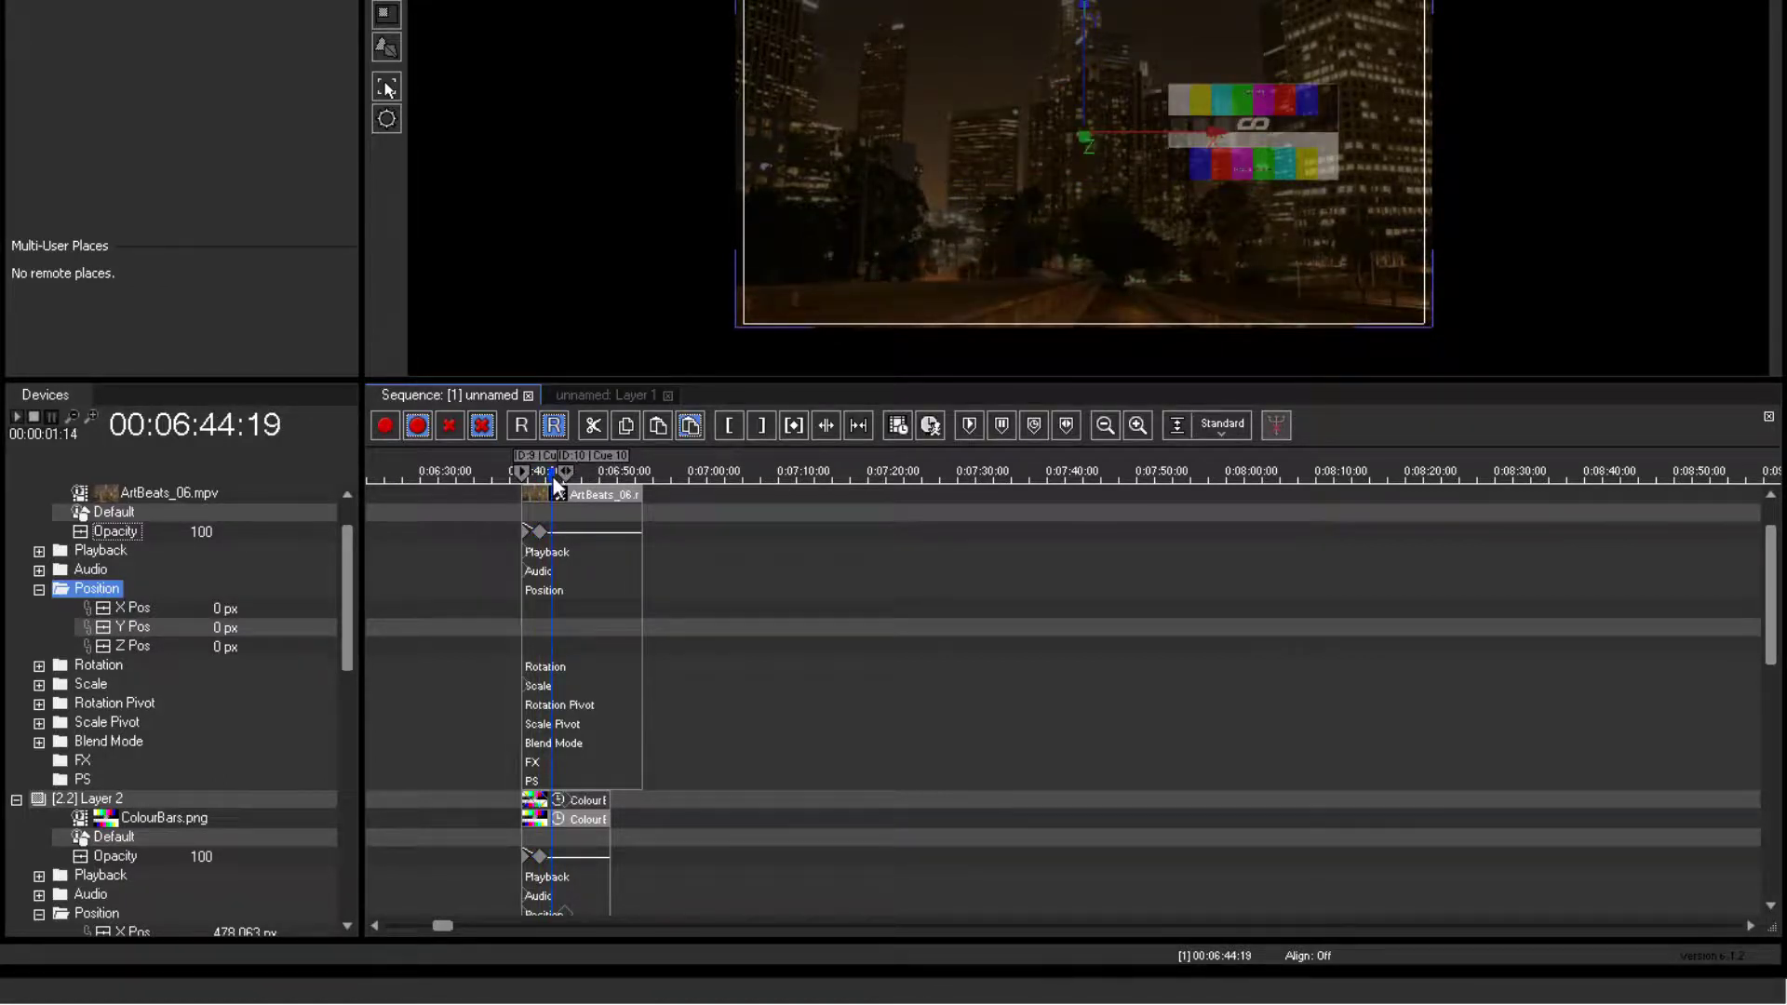
left_click(204, 532)
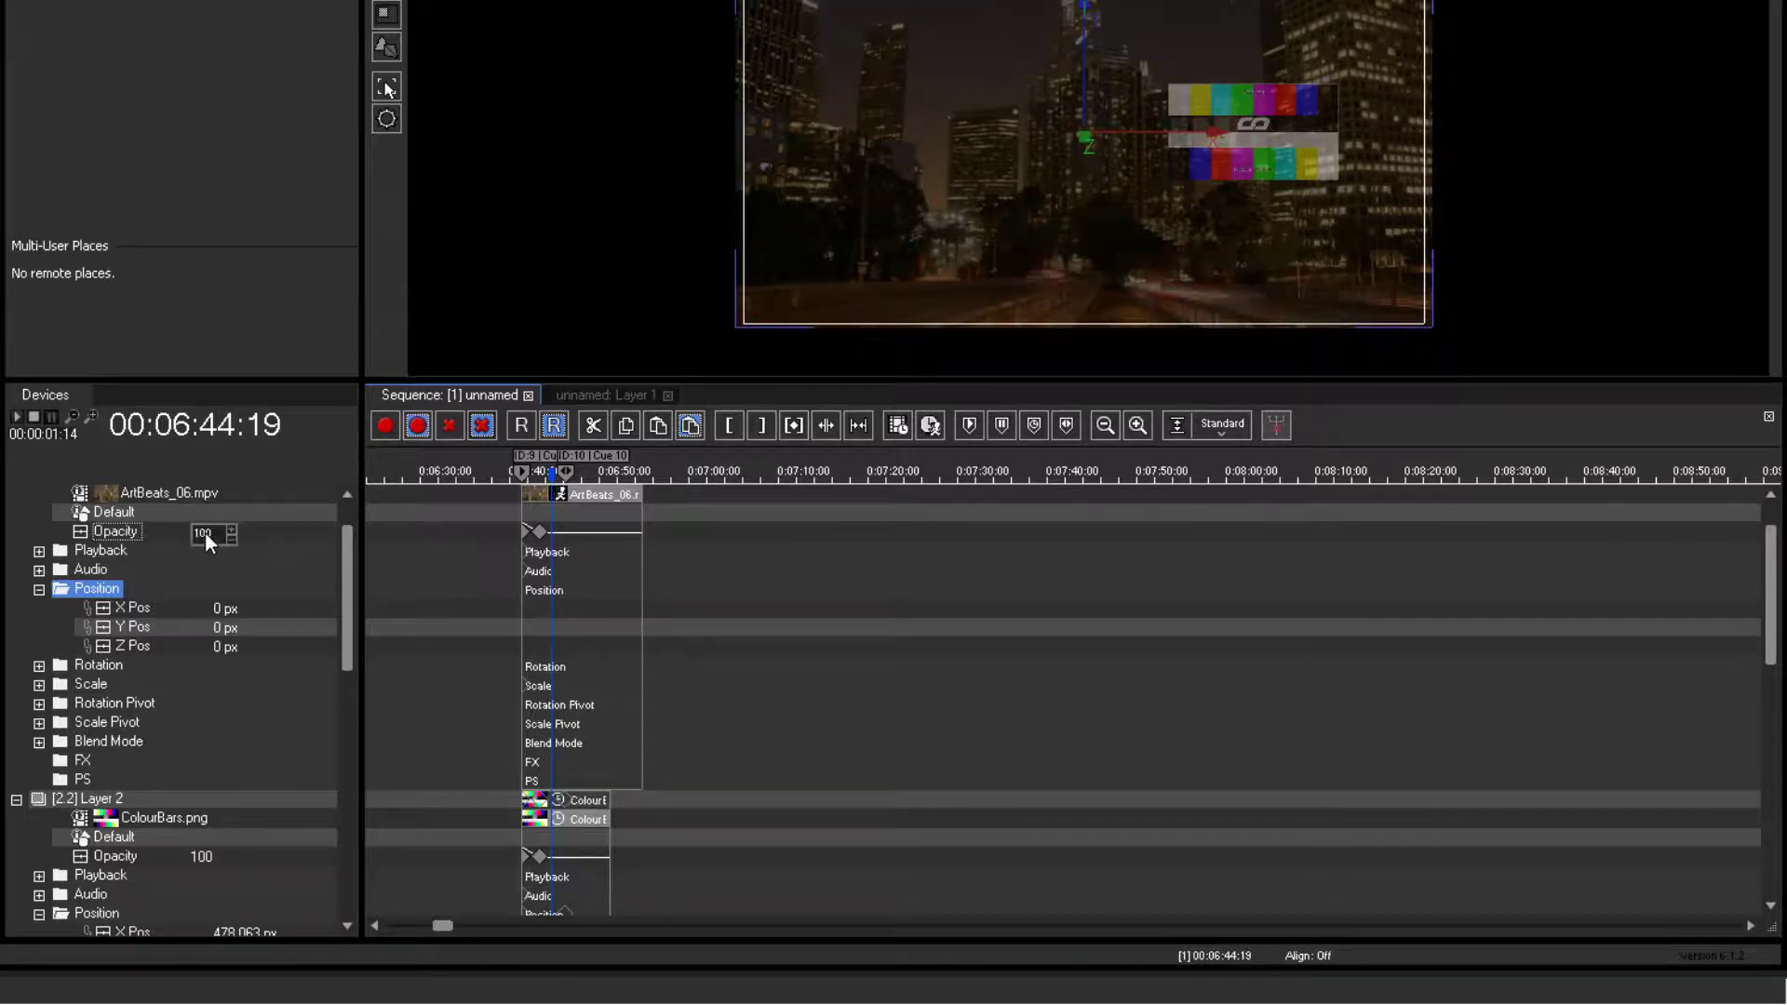
left_click_drag(205, 532, 238, 411)
left_click_drag(197, 852, 188, 601)
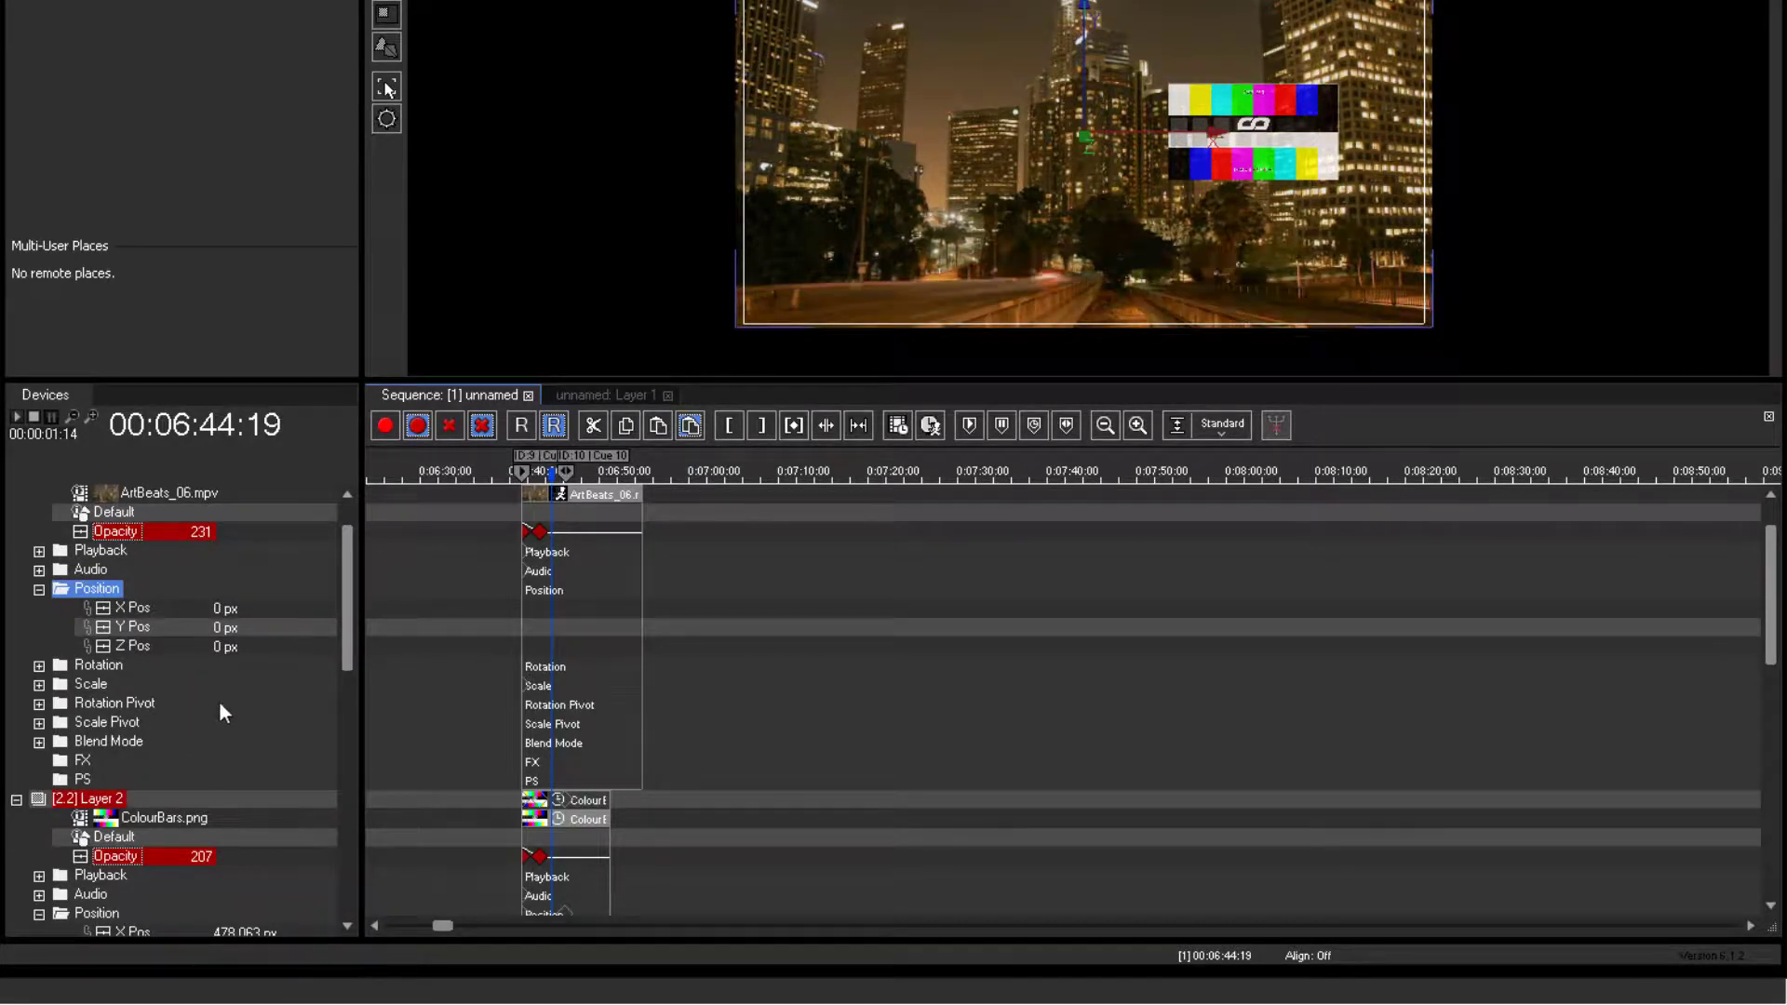
left_click(117, 800)
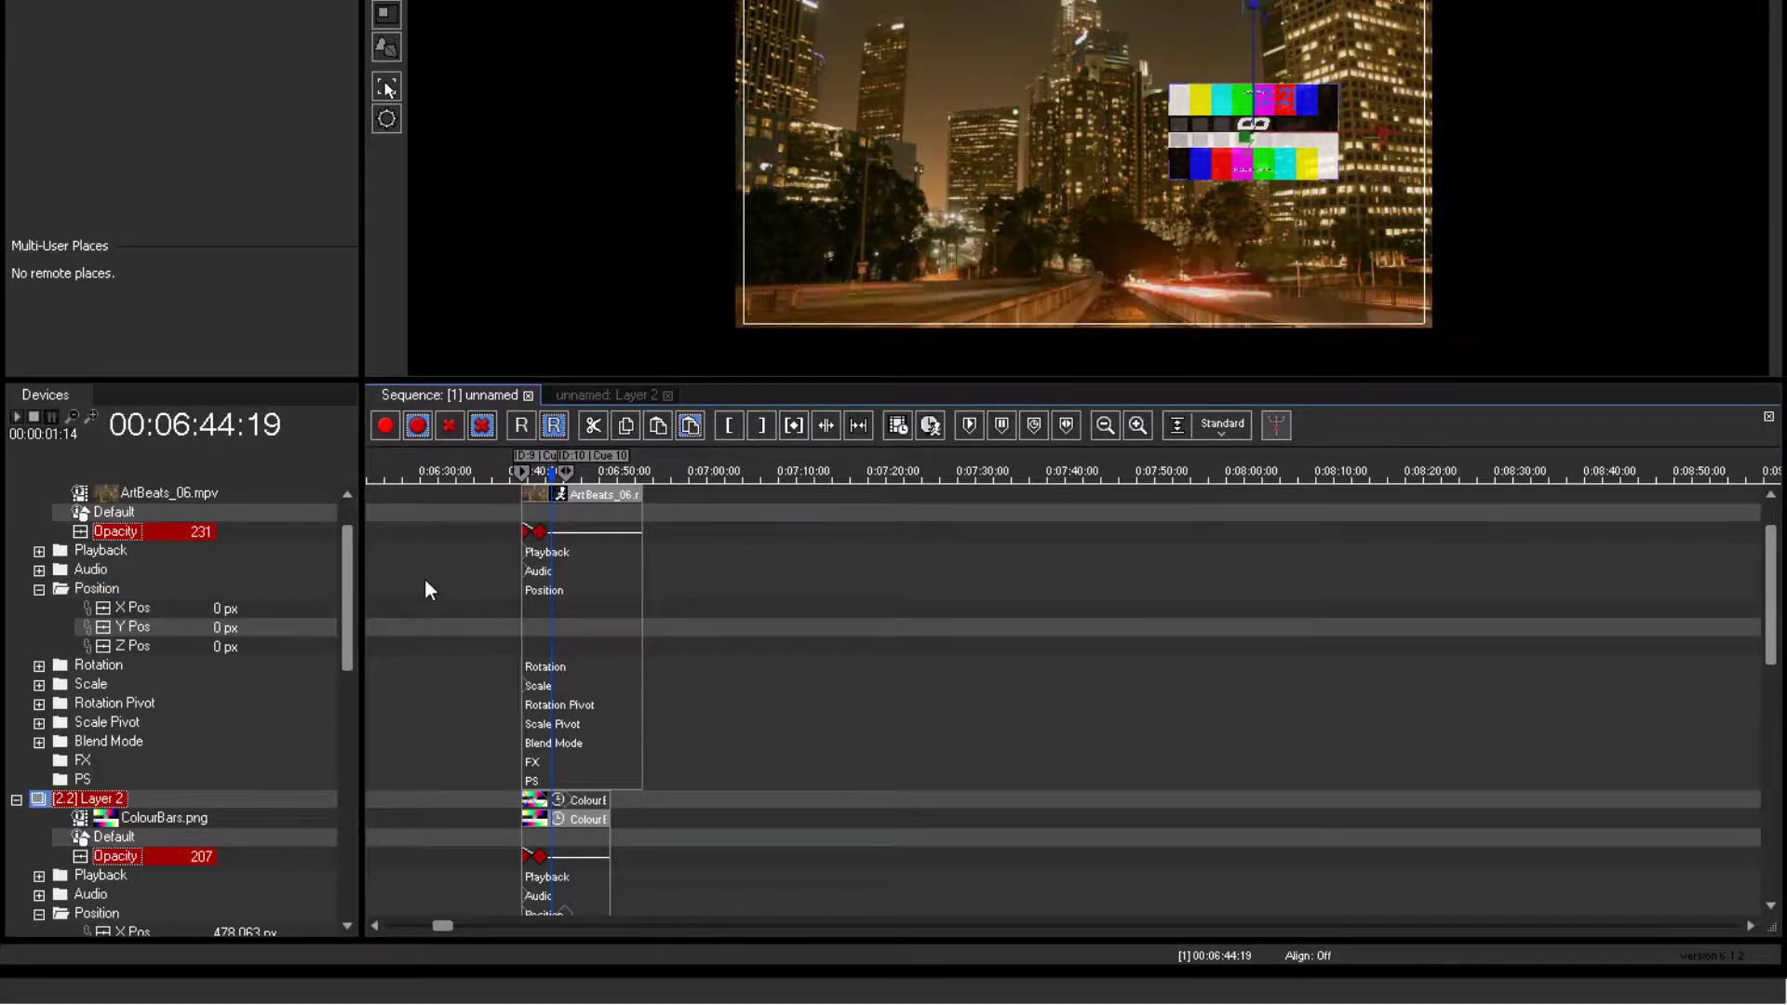
left_click(421, 430)
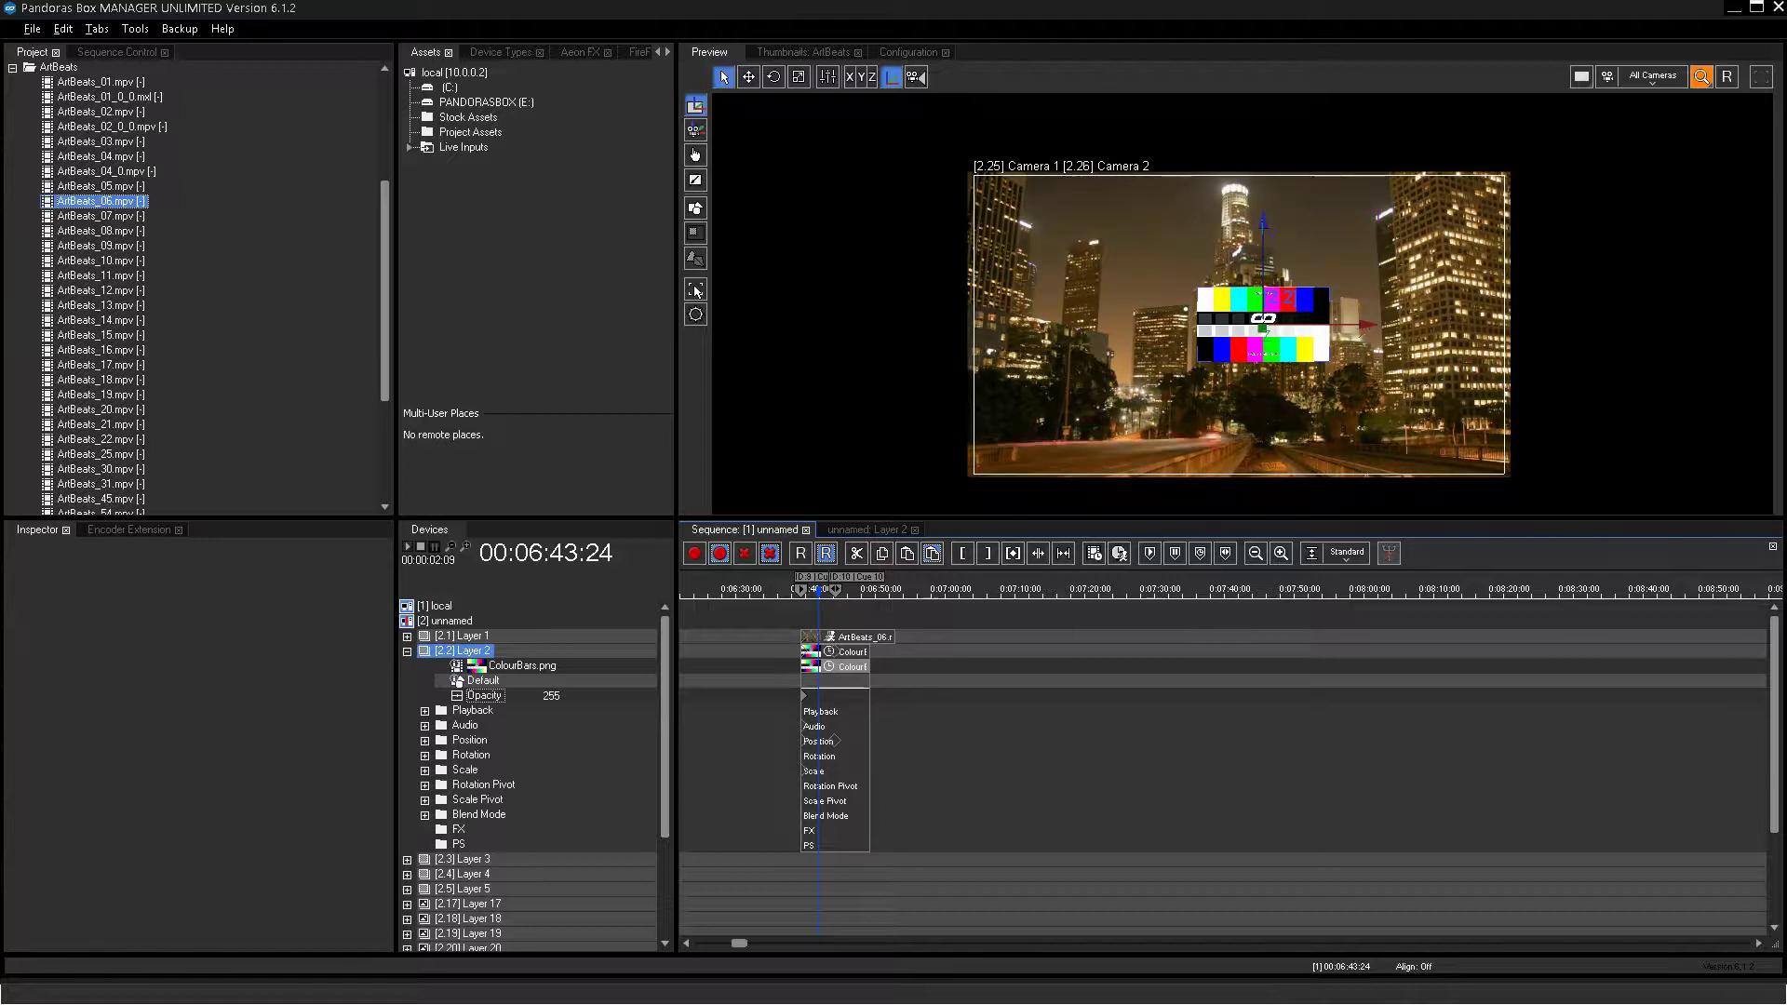
Place ArtBeats_06.mpv on Layer 2's timeline at 00:07:19:18 and set the clip's first opacity key to 0
left_click_drag(98, 202, 1068, 648)
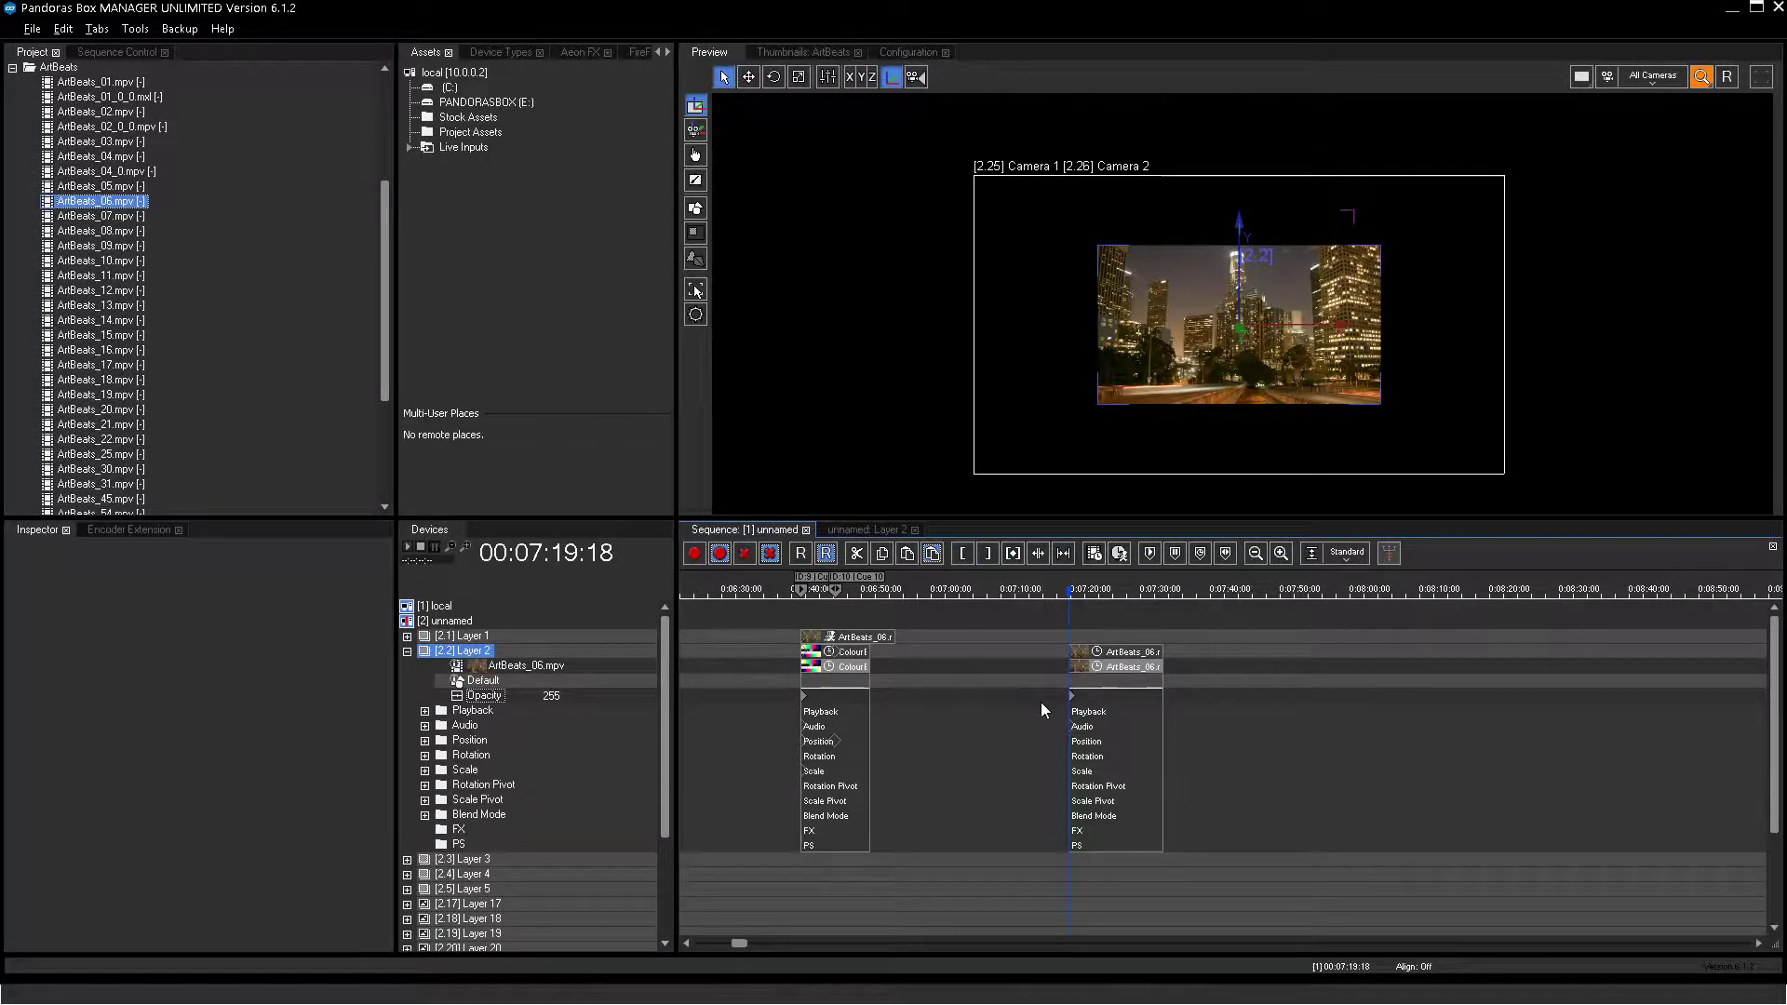
left_click(1068, 696)
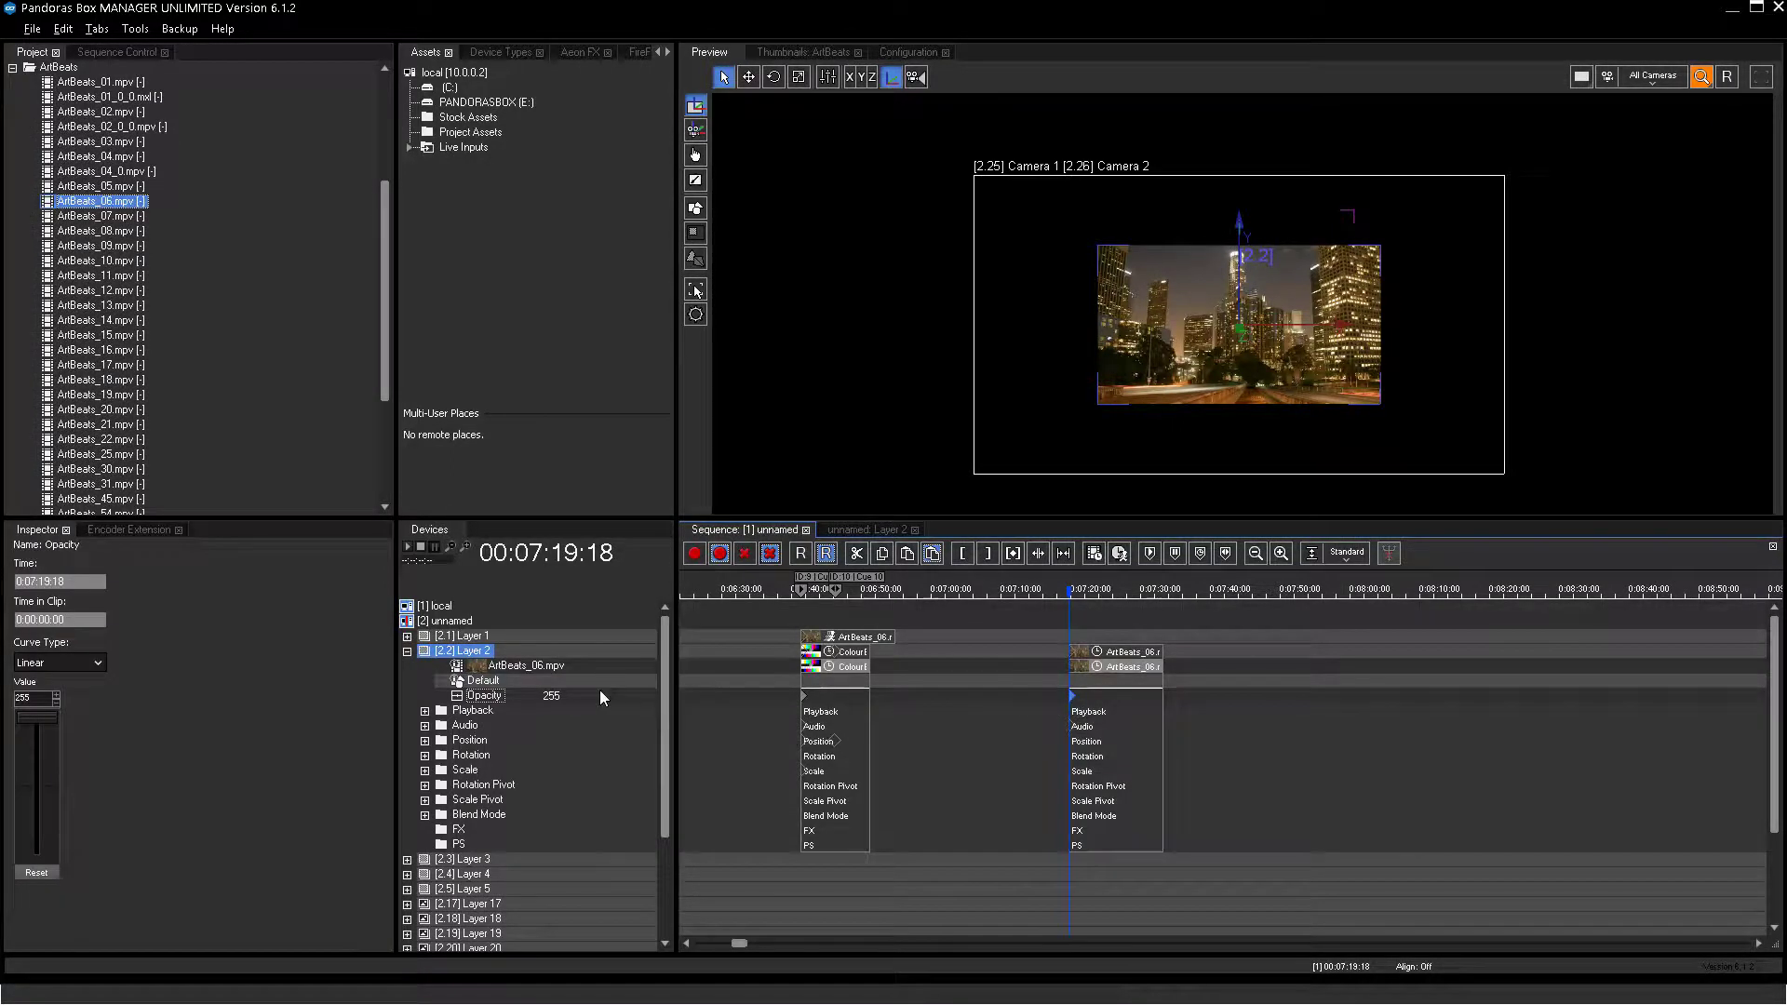
left_click_drag(32, 719, 31, 881)
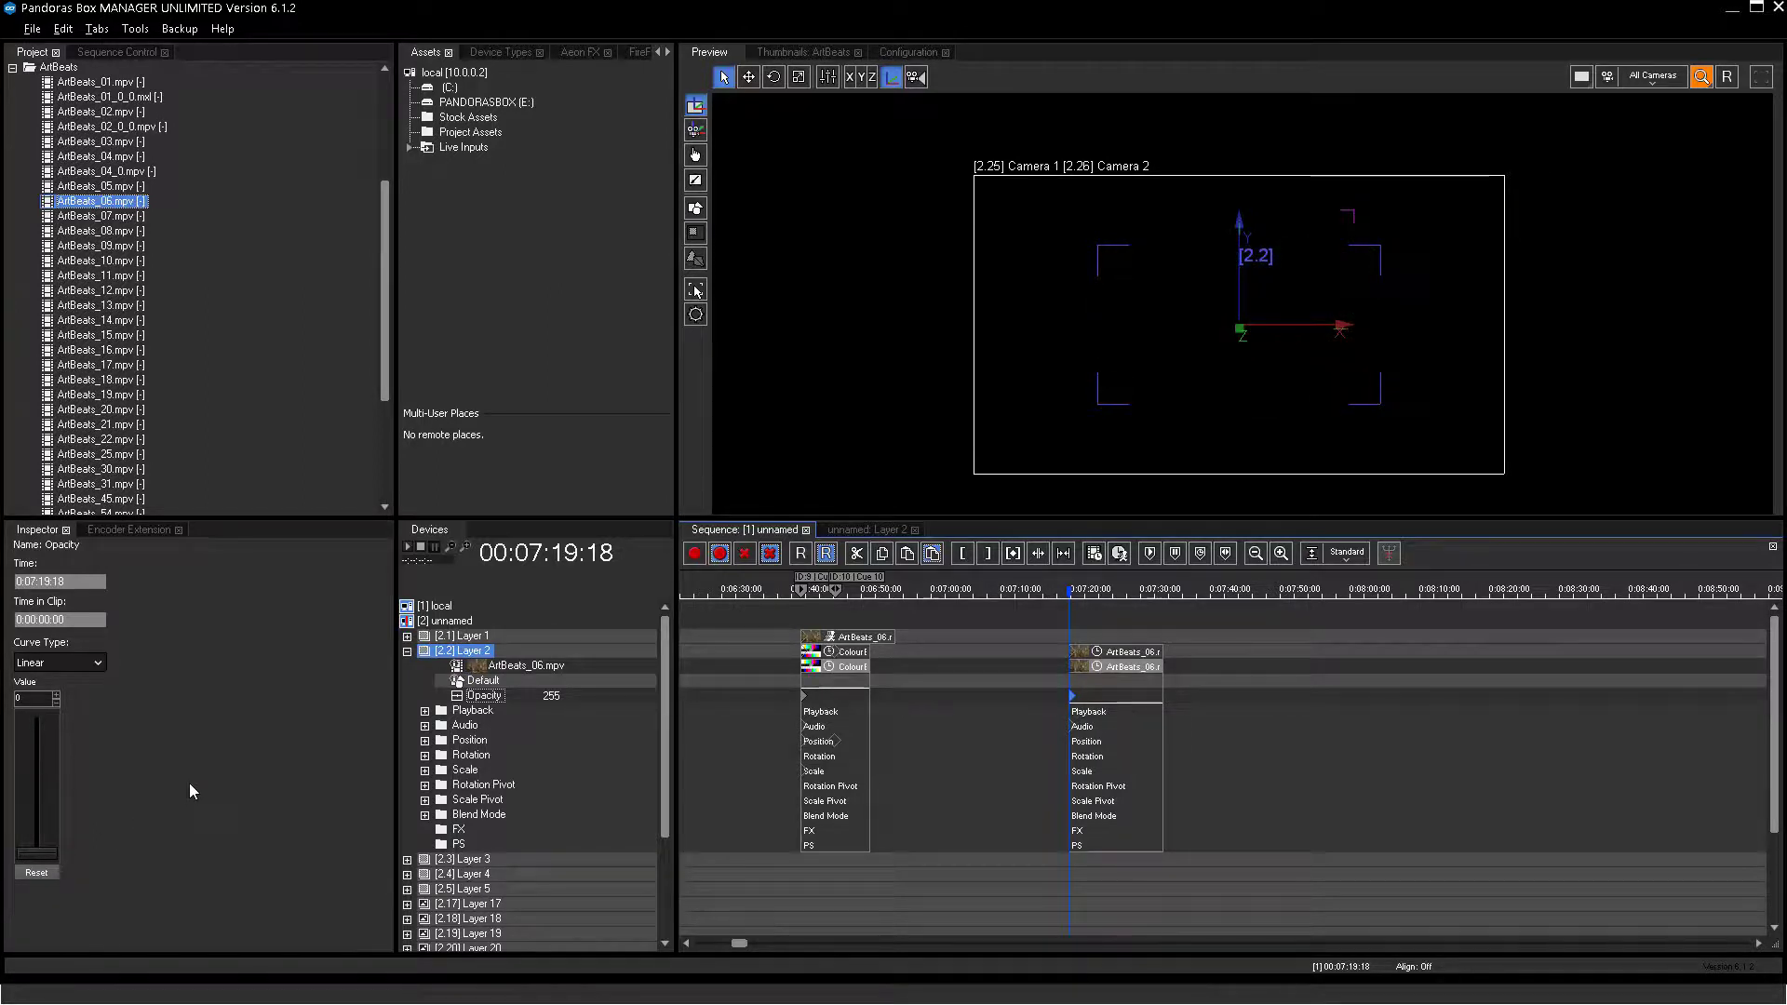
Advance the playhead two seconds to 00:07:21:18 and store an Opacity of 255 for Layer 2 to complete the fade-in
type("++20")
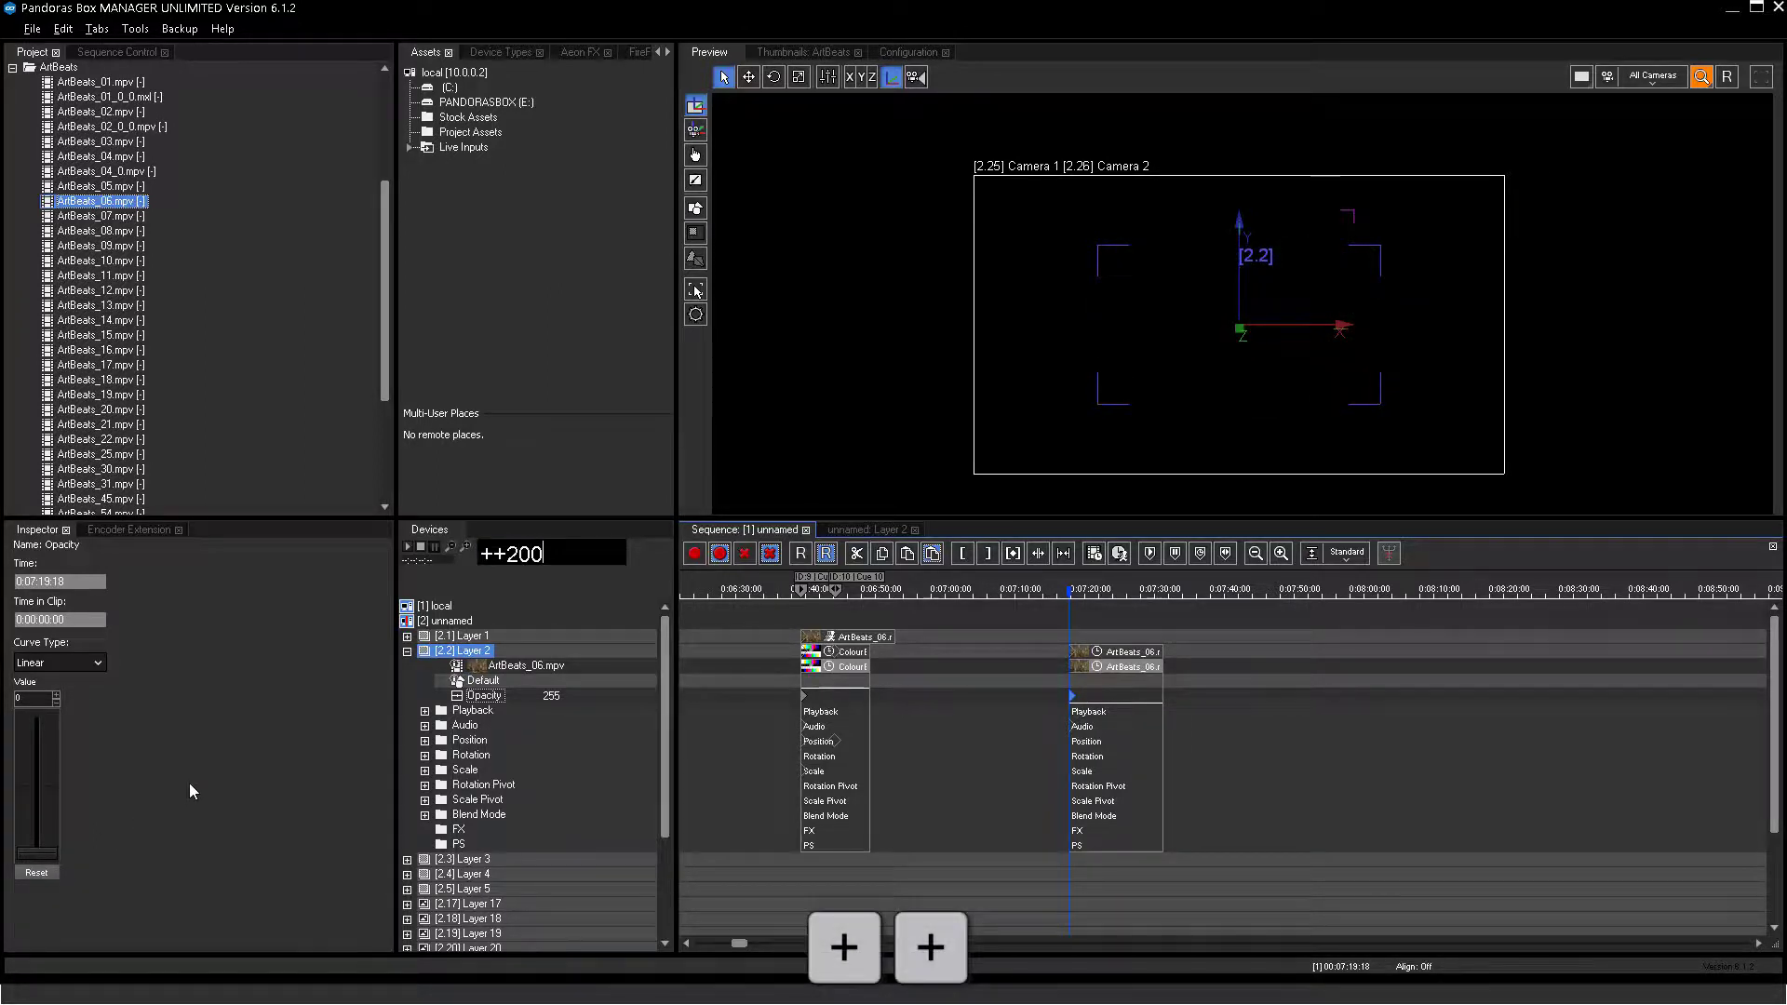
type("0")
key("Return")
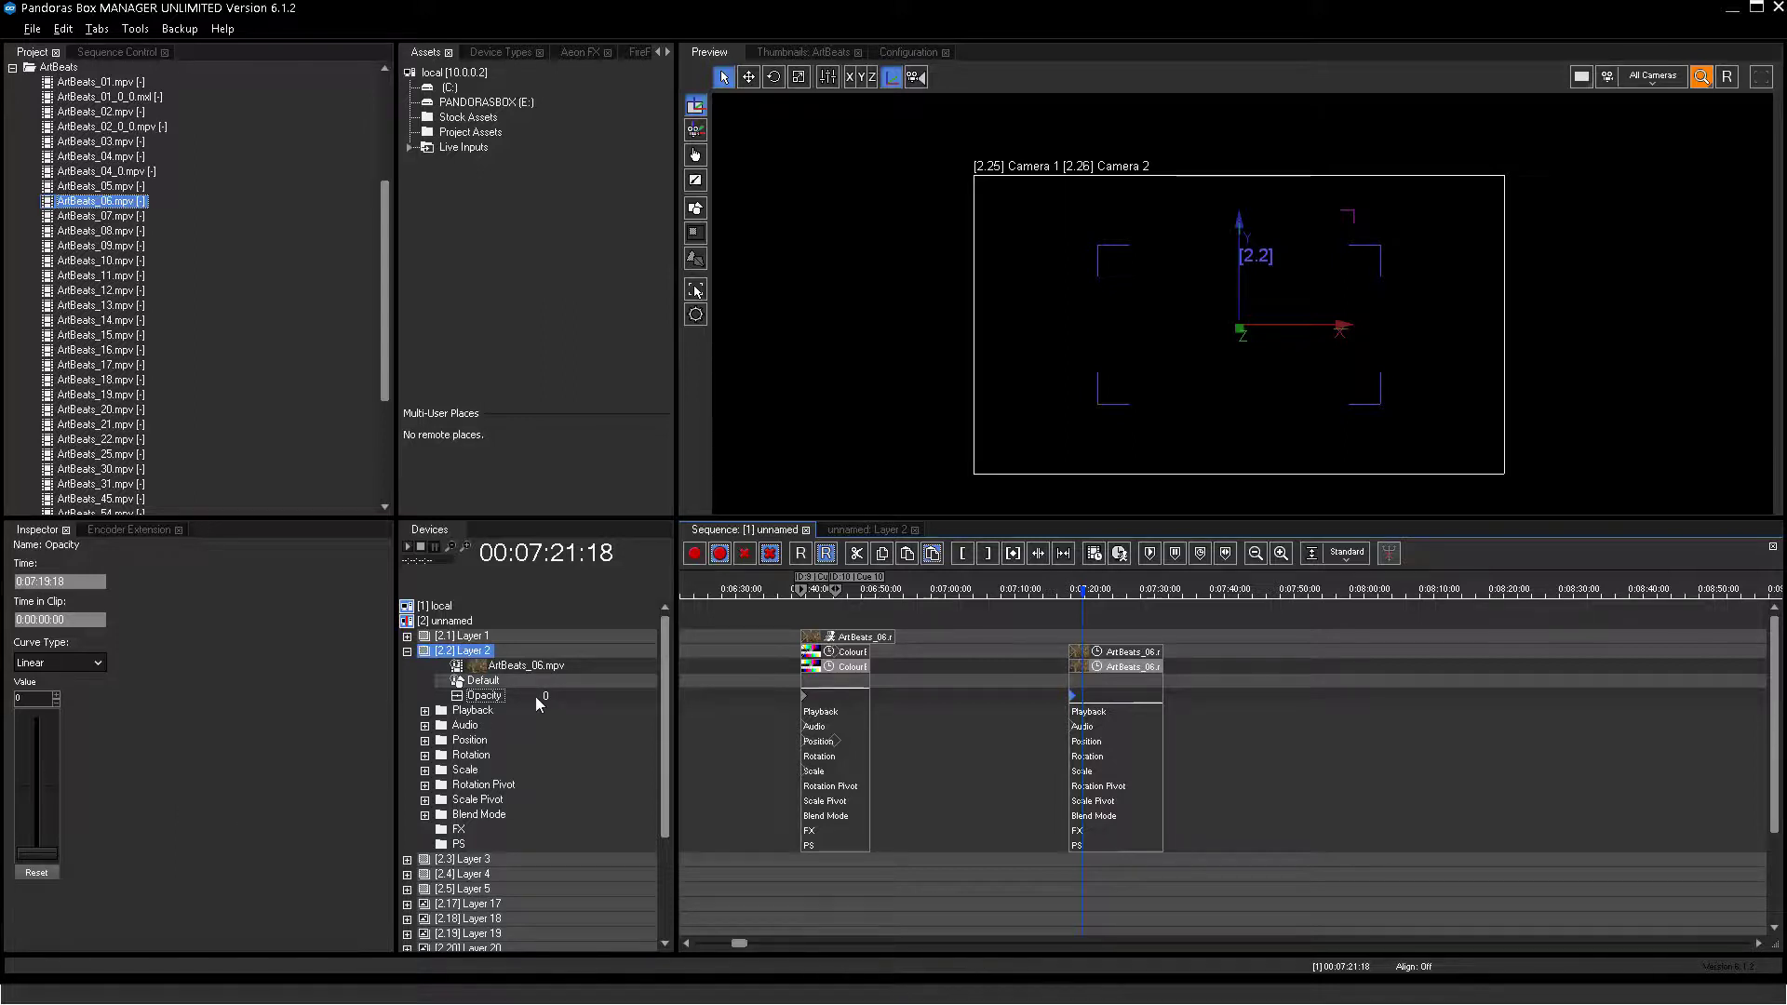
left_click_drag(545, 696, 593, 98)
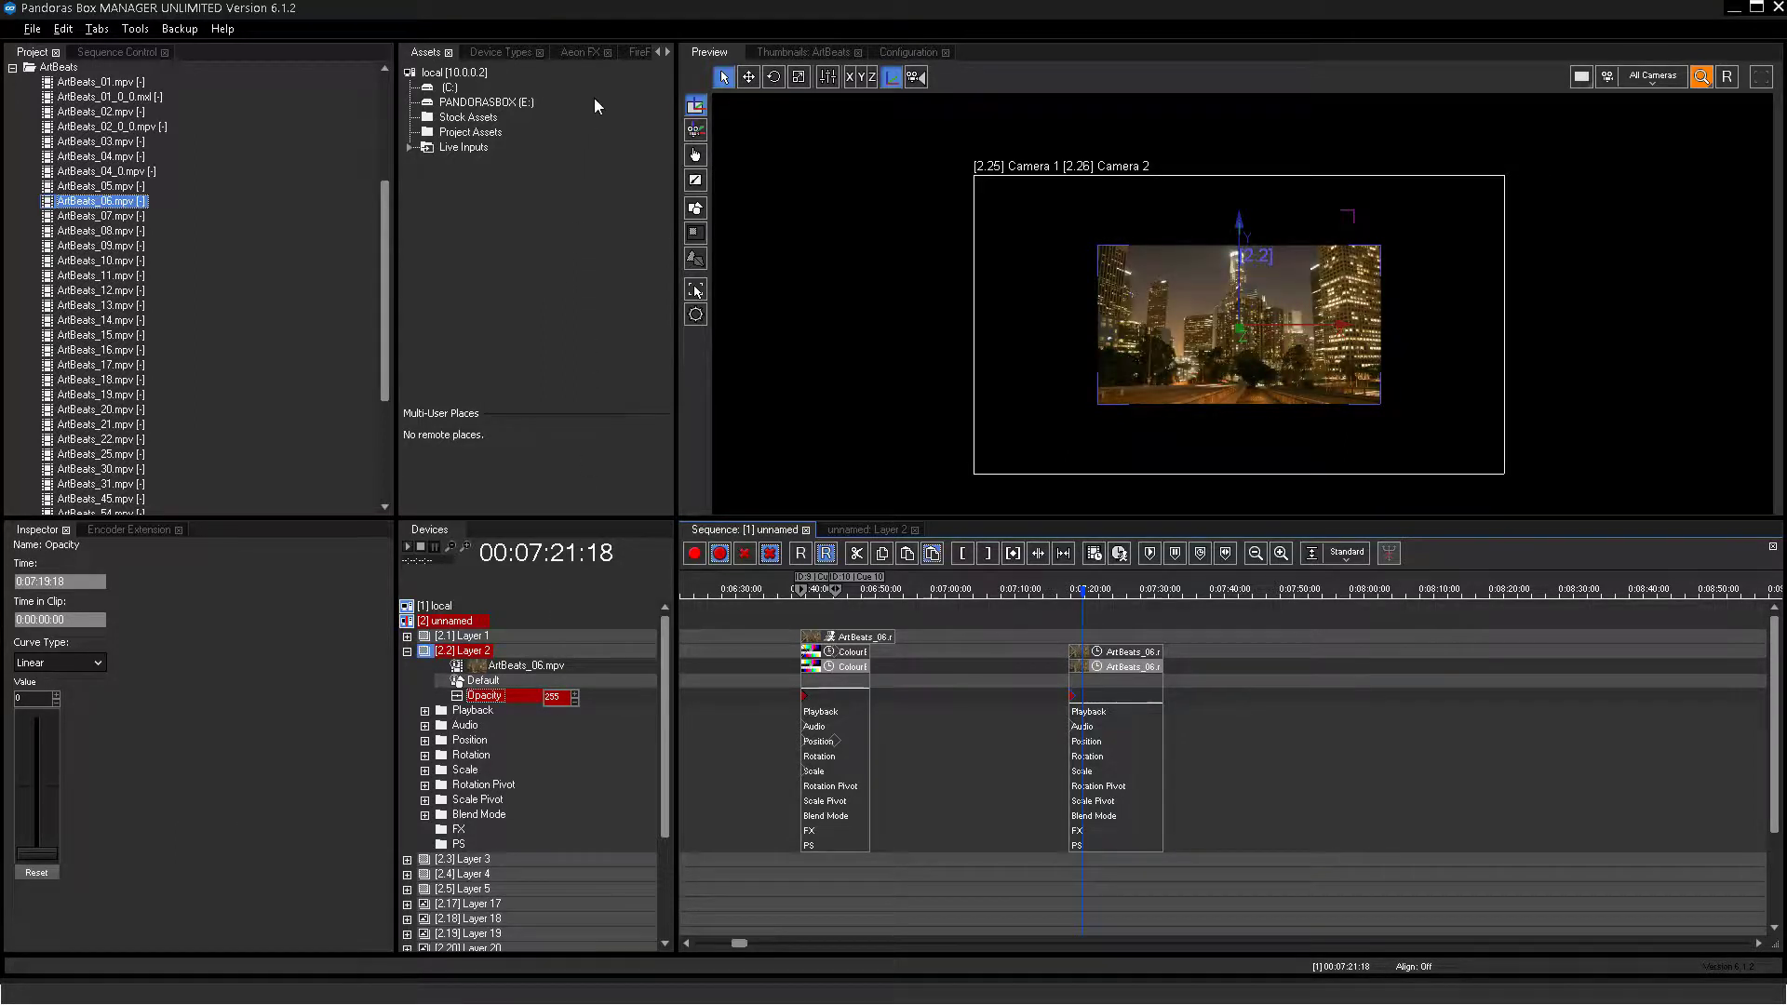
left_click(719, 556)
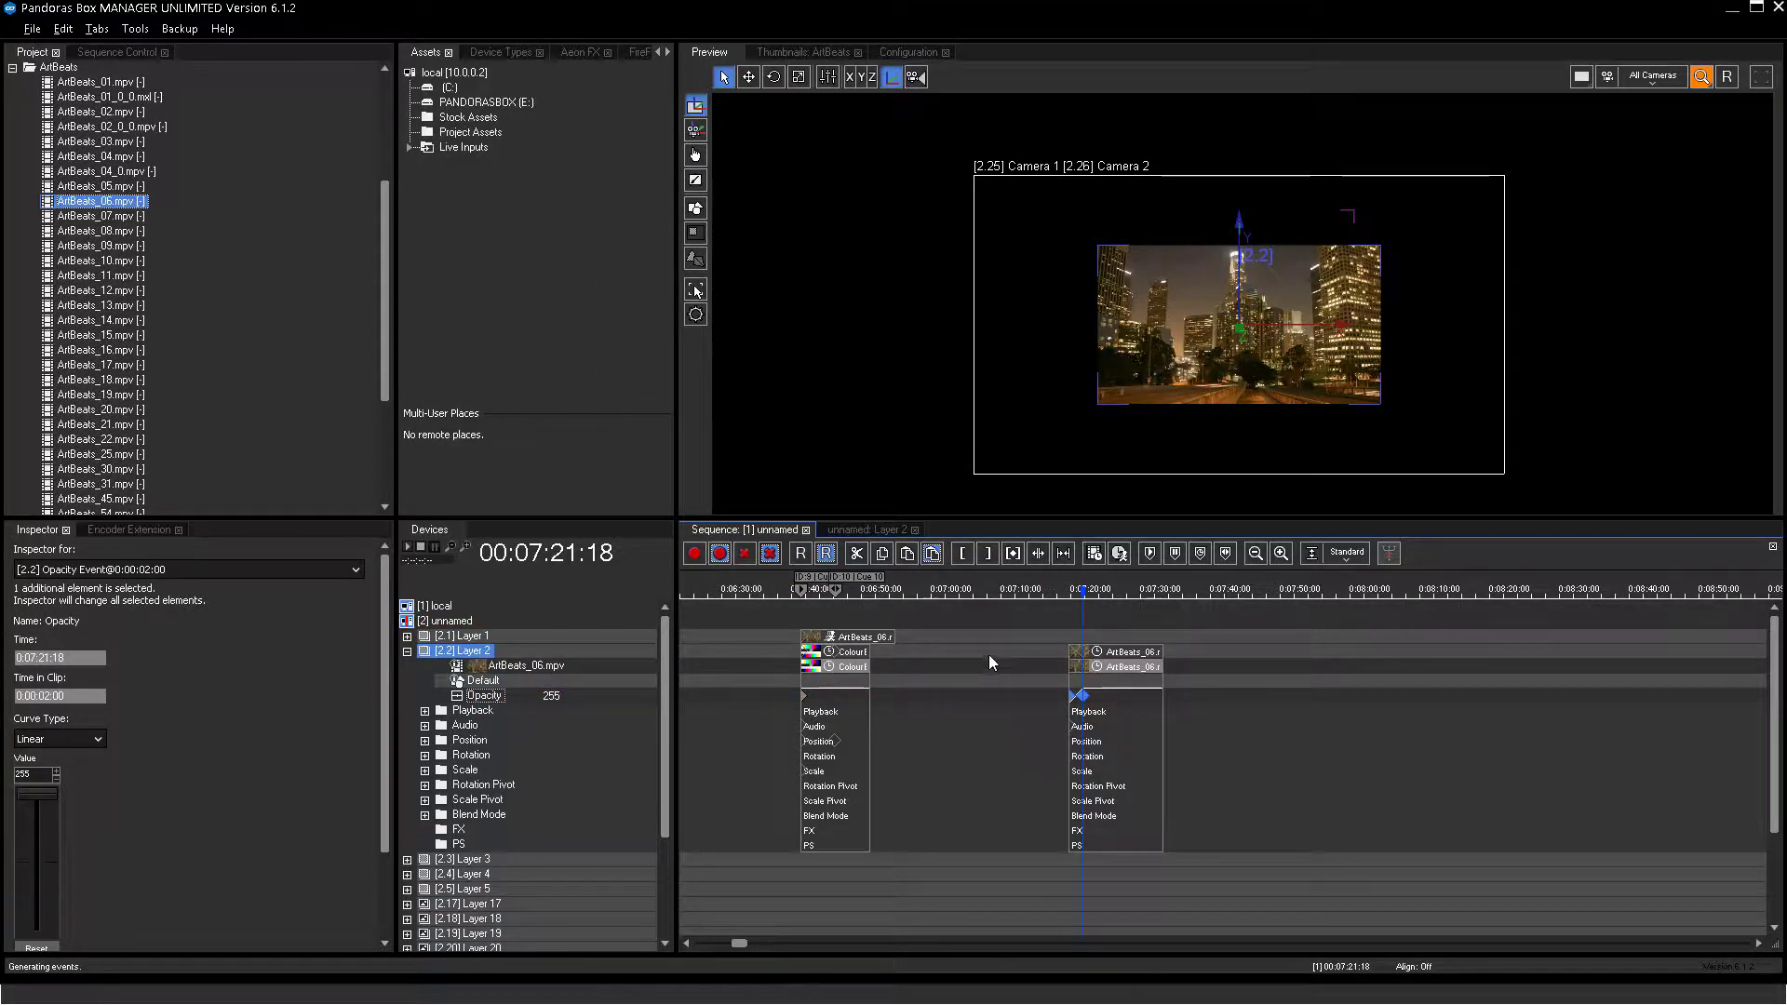
Move the playhead to the clip's last frame at 00:07:33:09 and store an Opacity of 0 for Layer 2
key("ctrl+Right")
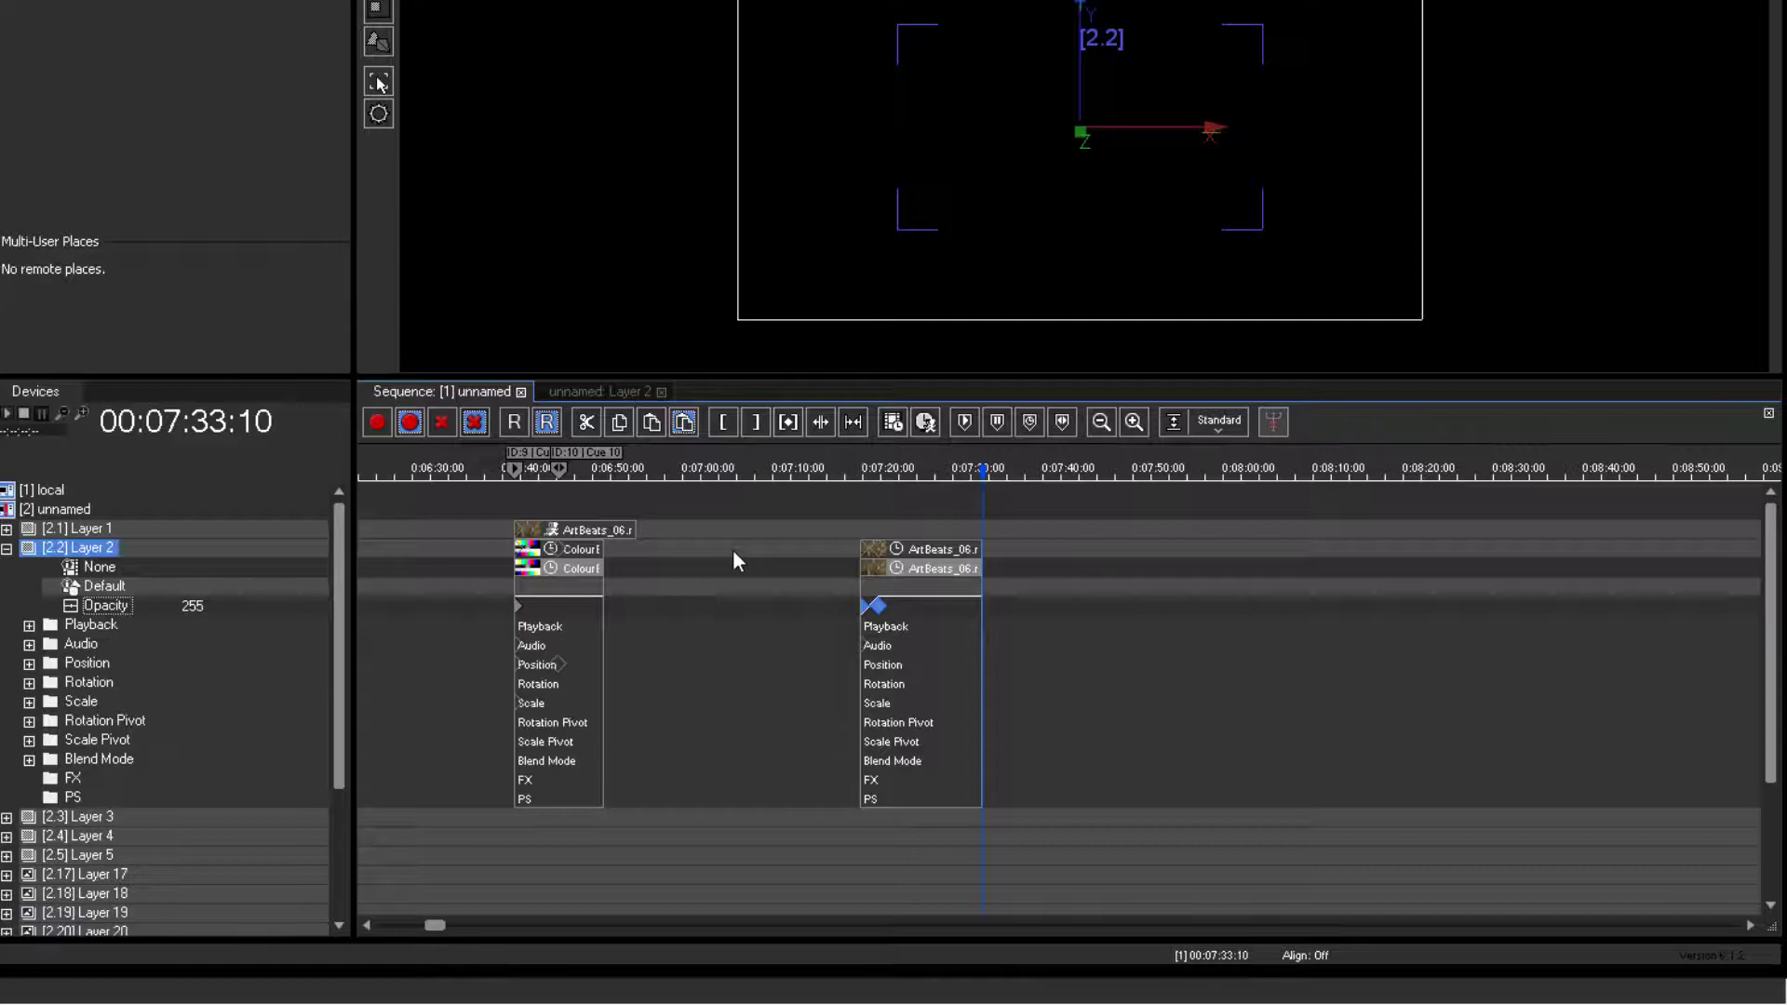
key("Left")
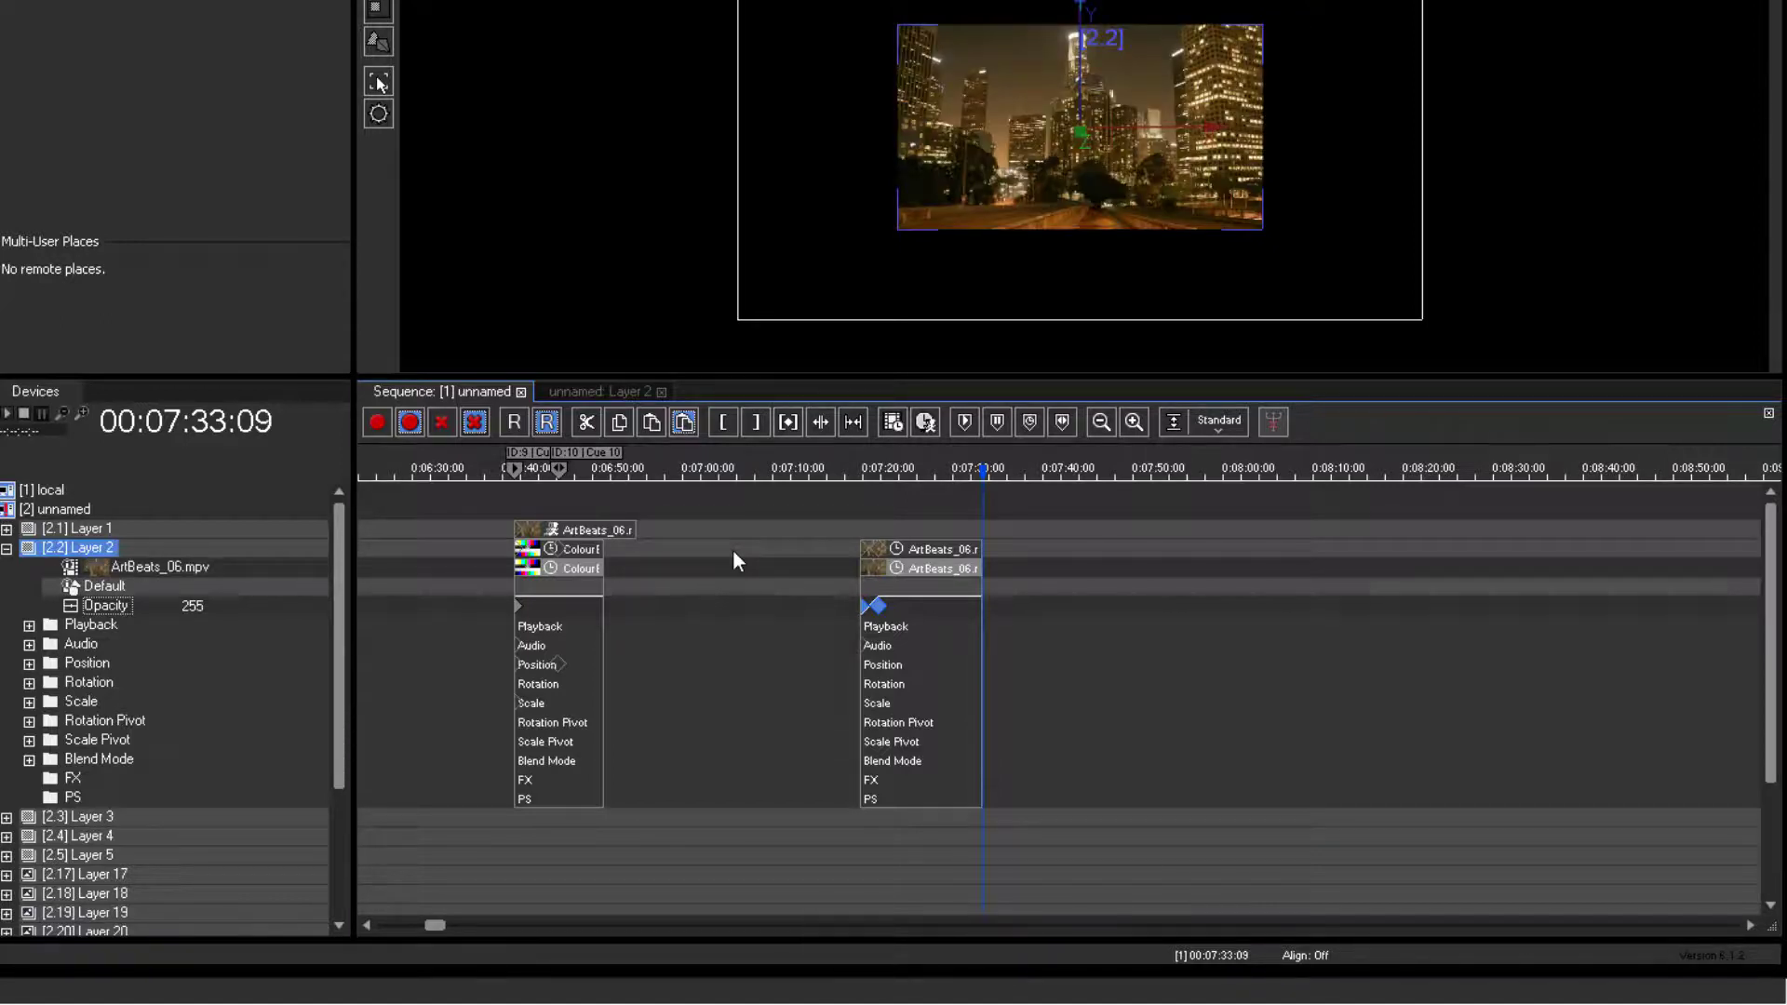
left_click(198, 606)
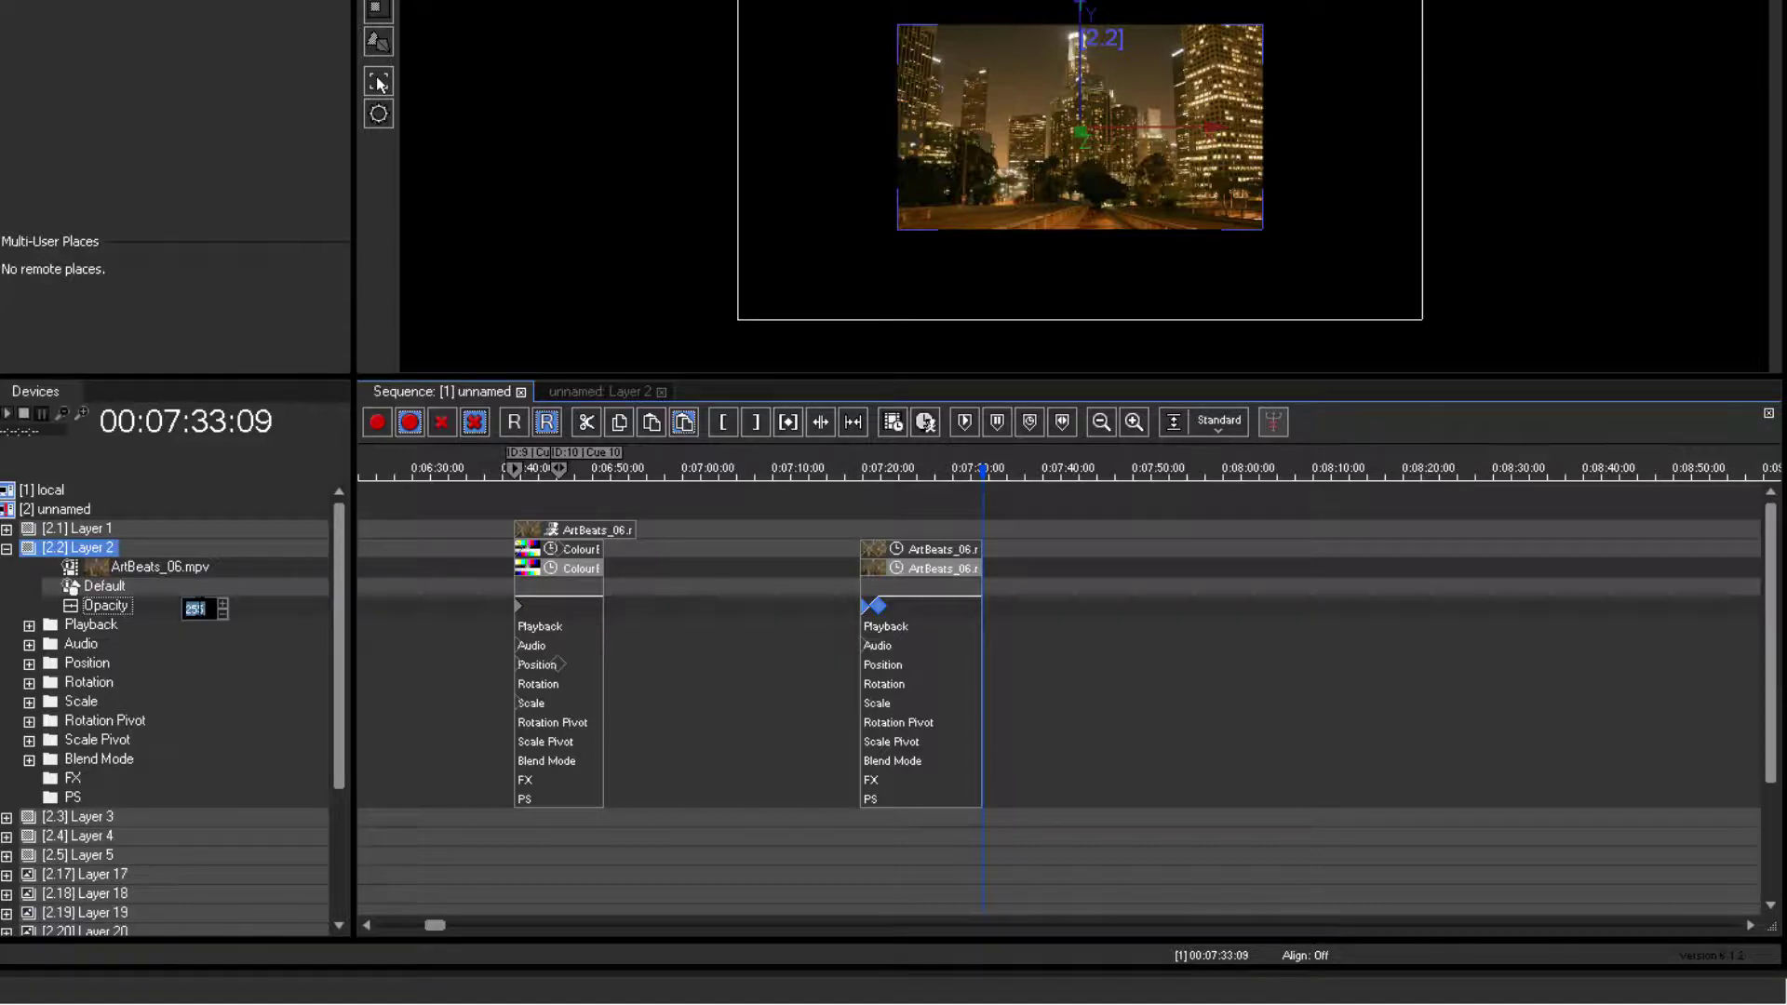
type("0")
key("Return")
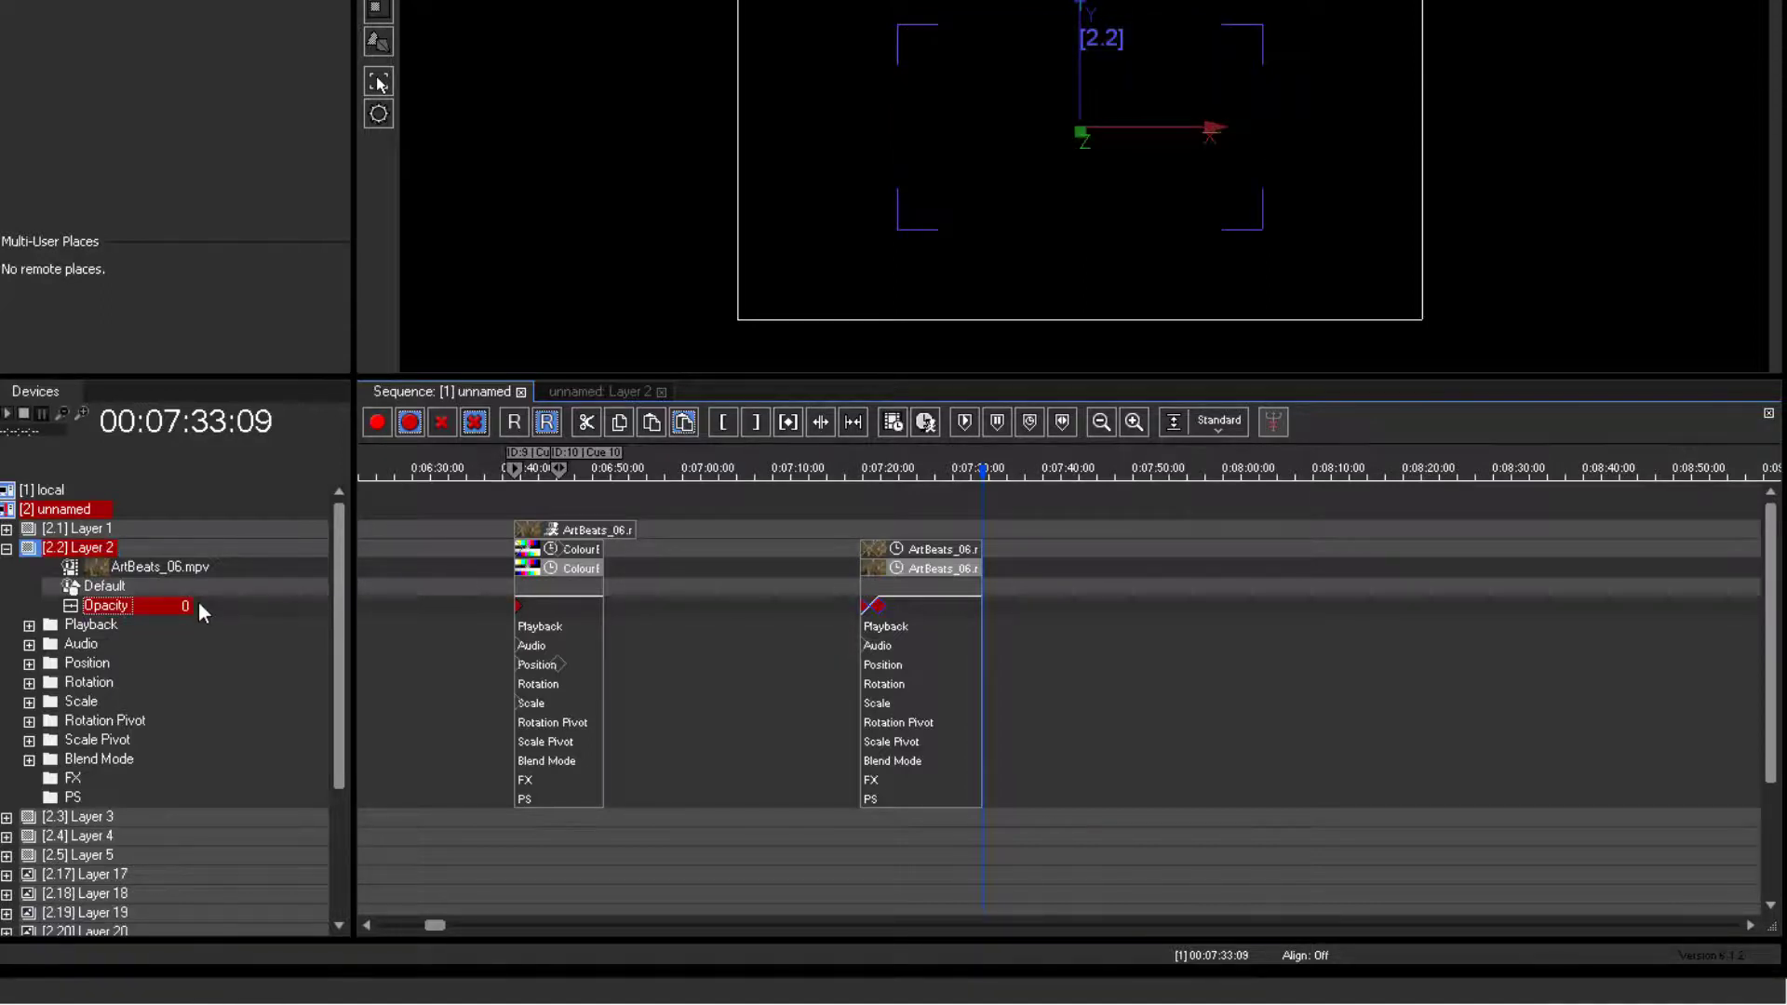
key("ctrl+alt+s")
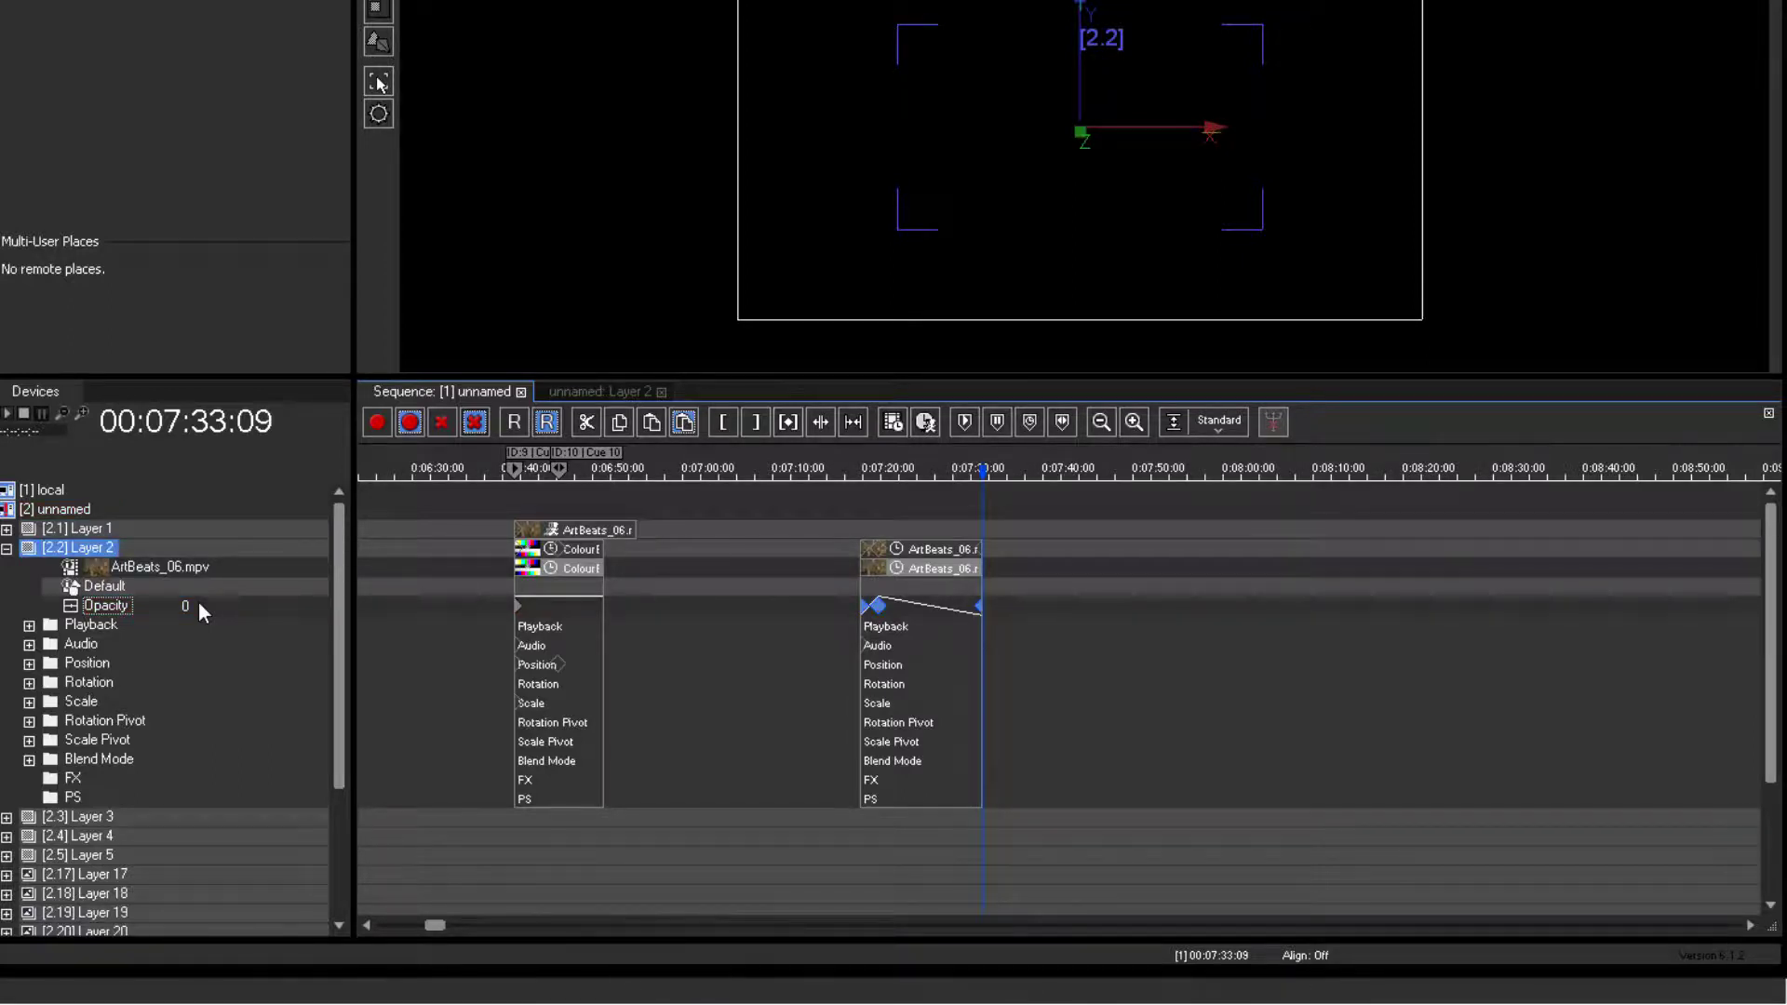
Move the playhead back two seconds to 00:07:31:09 and store an Opacity of 255 for Layer 2 as the fade-out's start
type("--200")
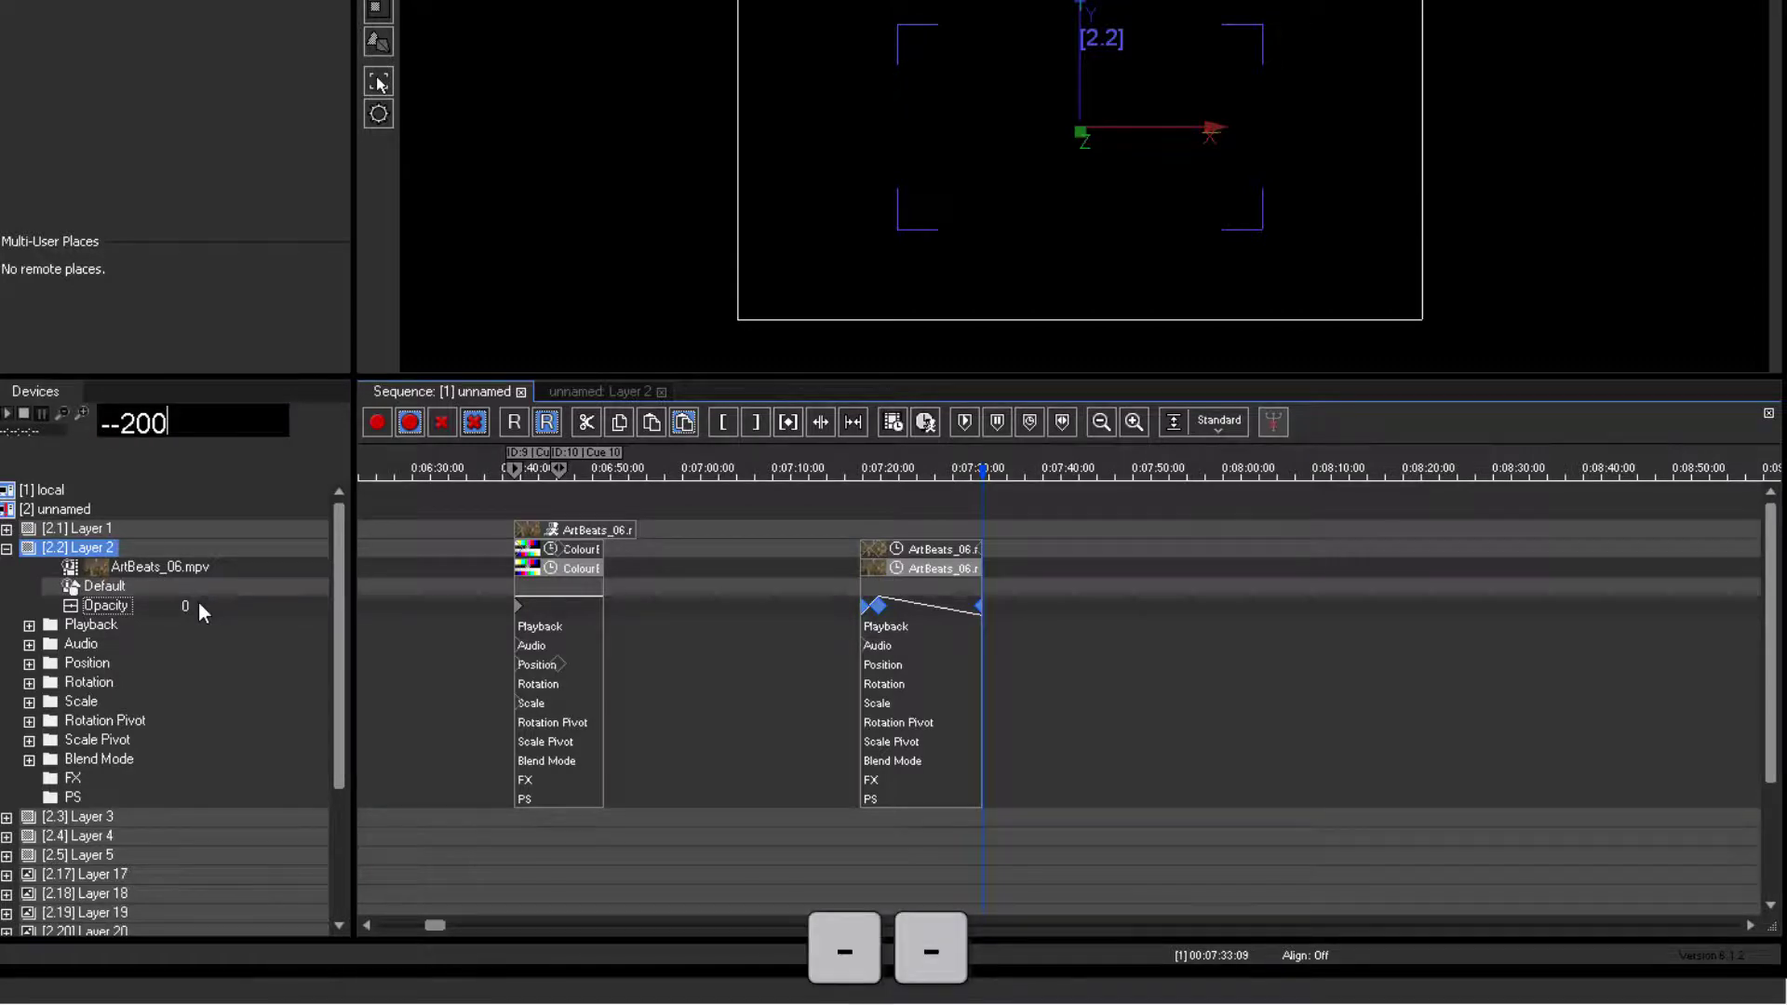
key("Return")
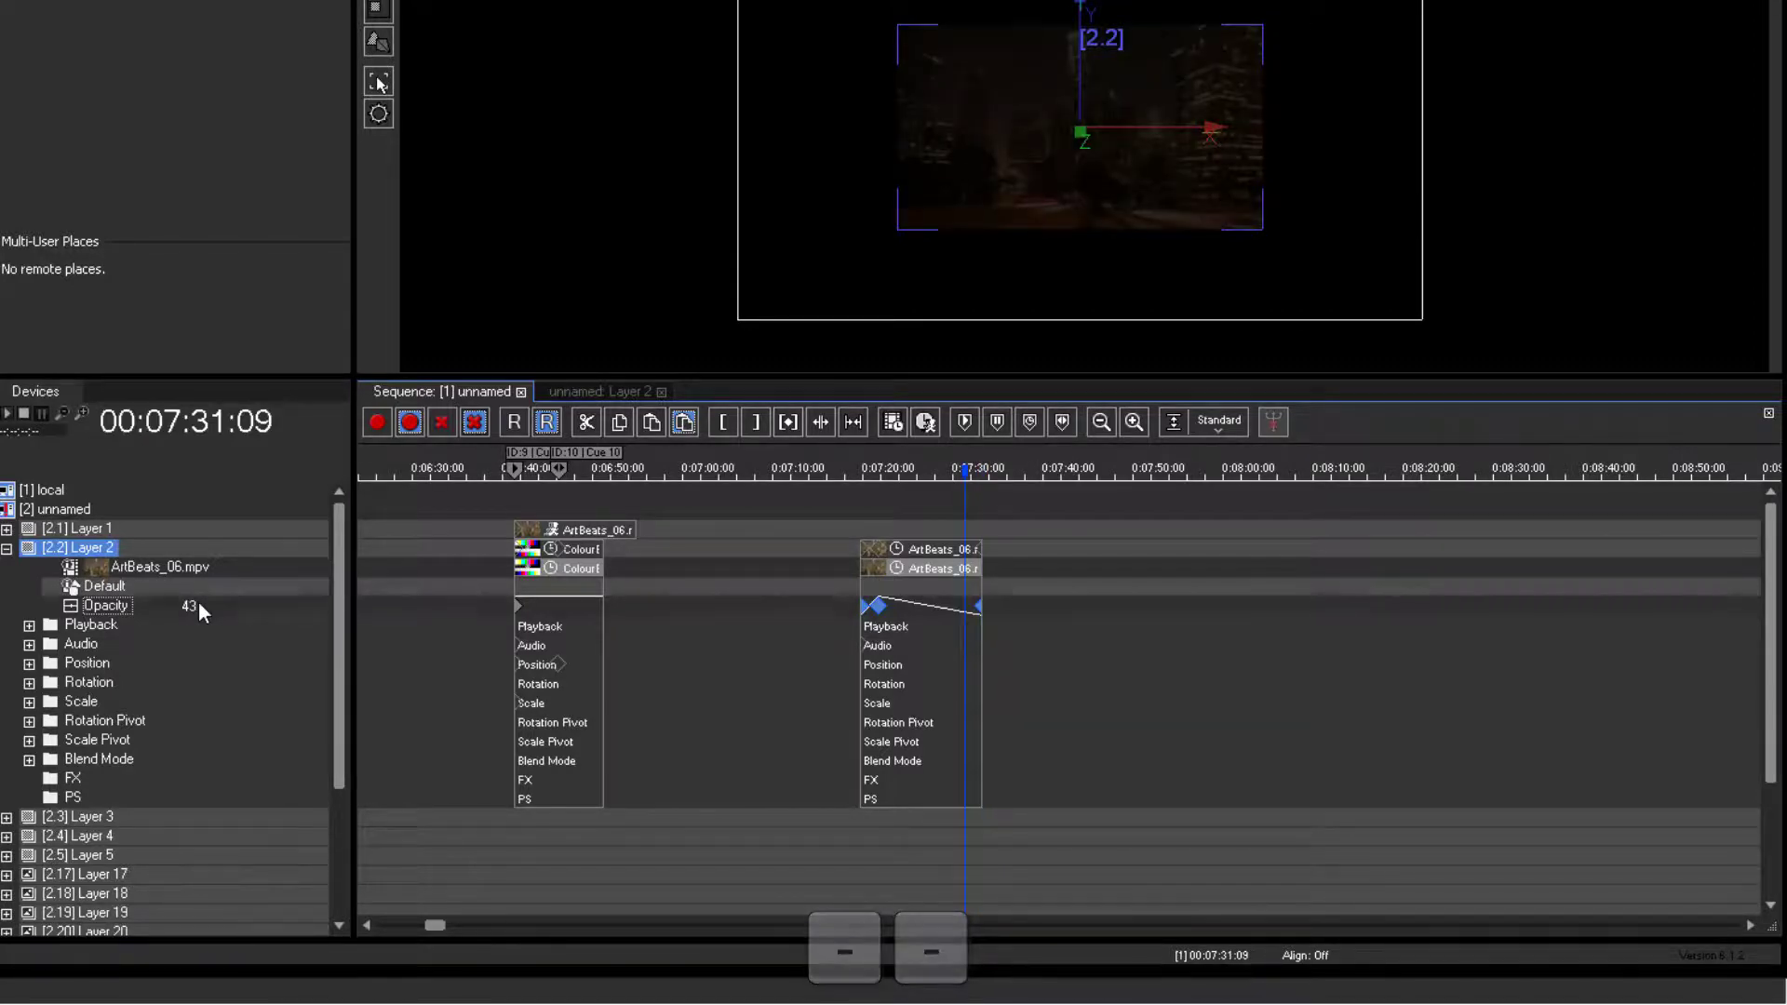
left_click(195, 605)
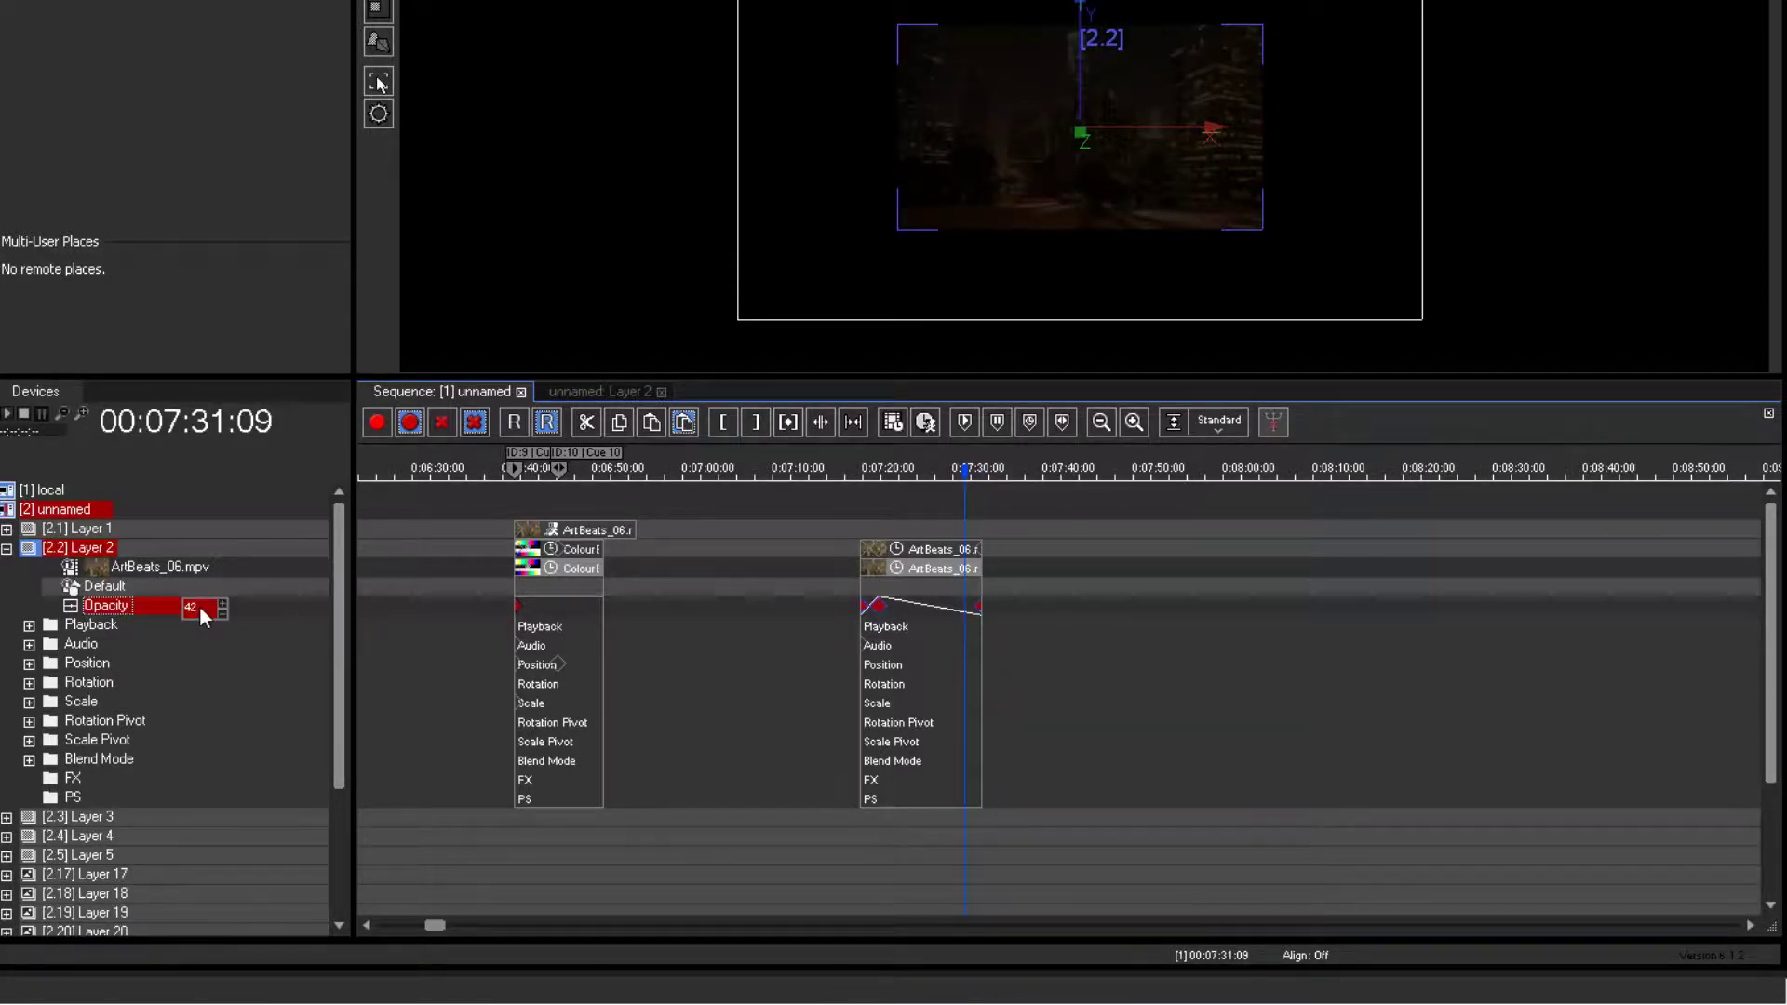
type("255")
key("Return")
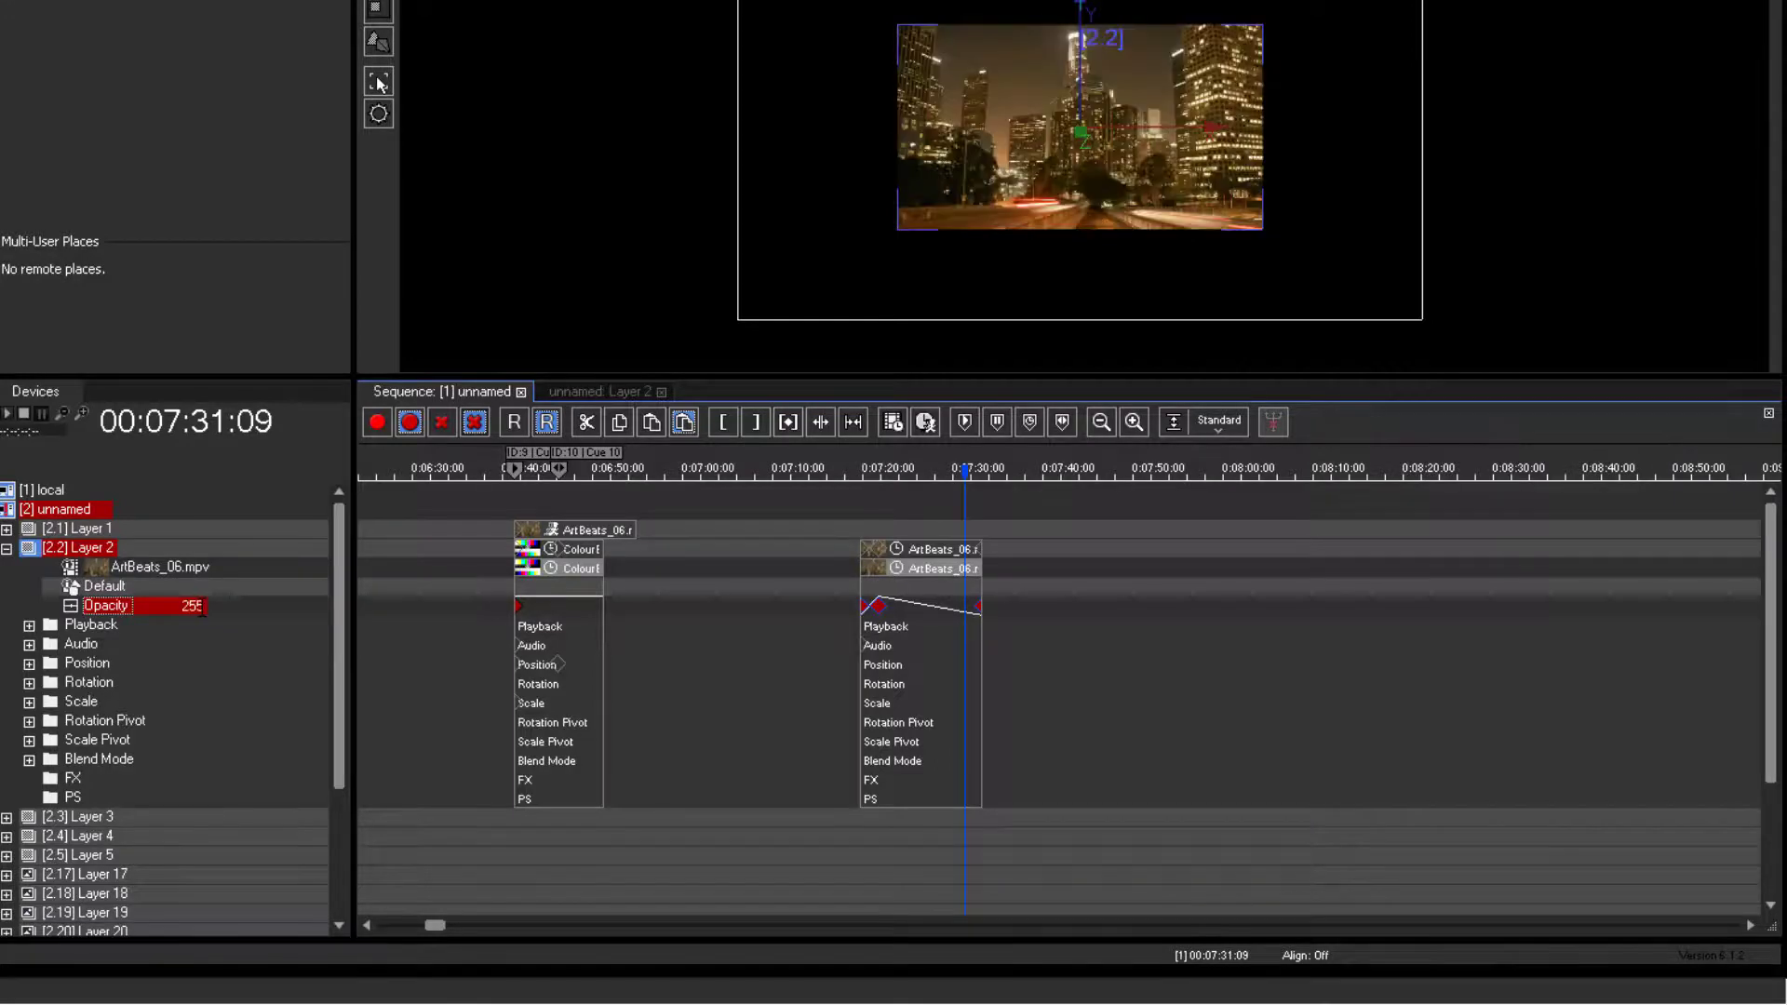
left_click(376, 422)
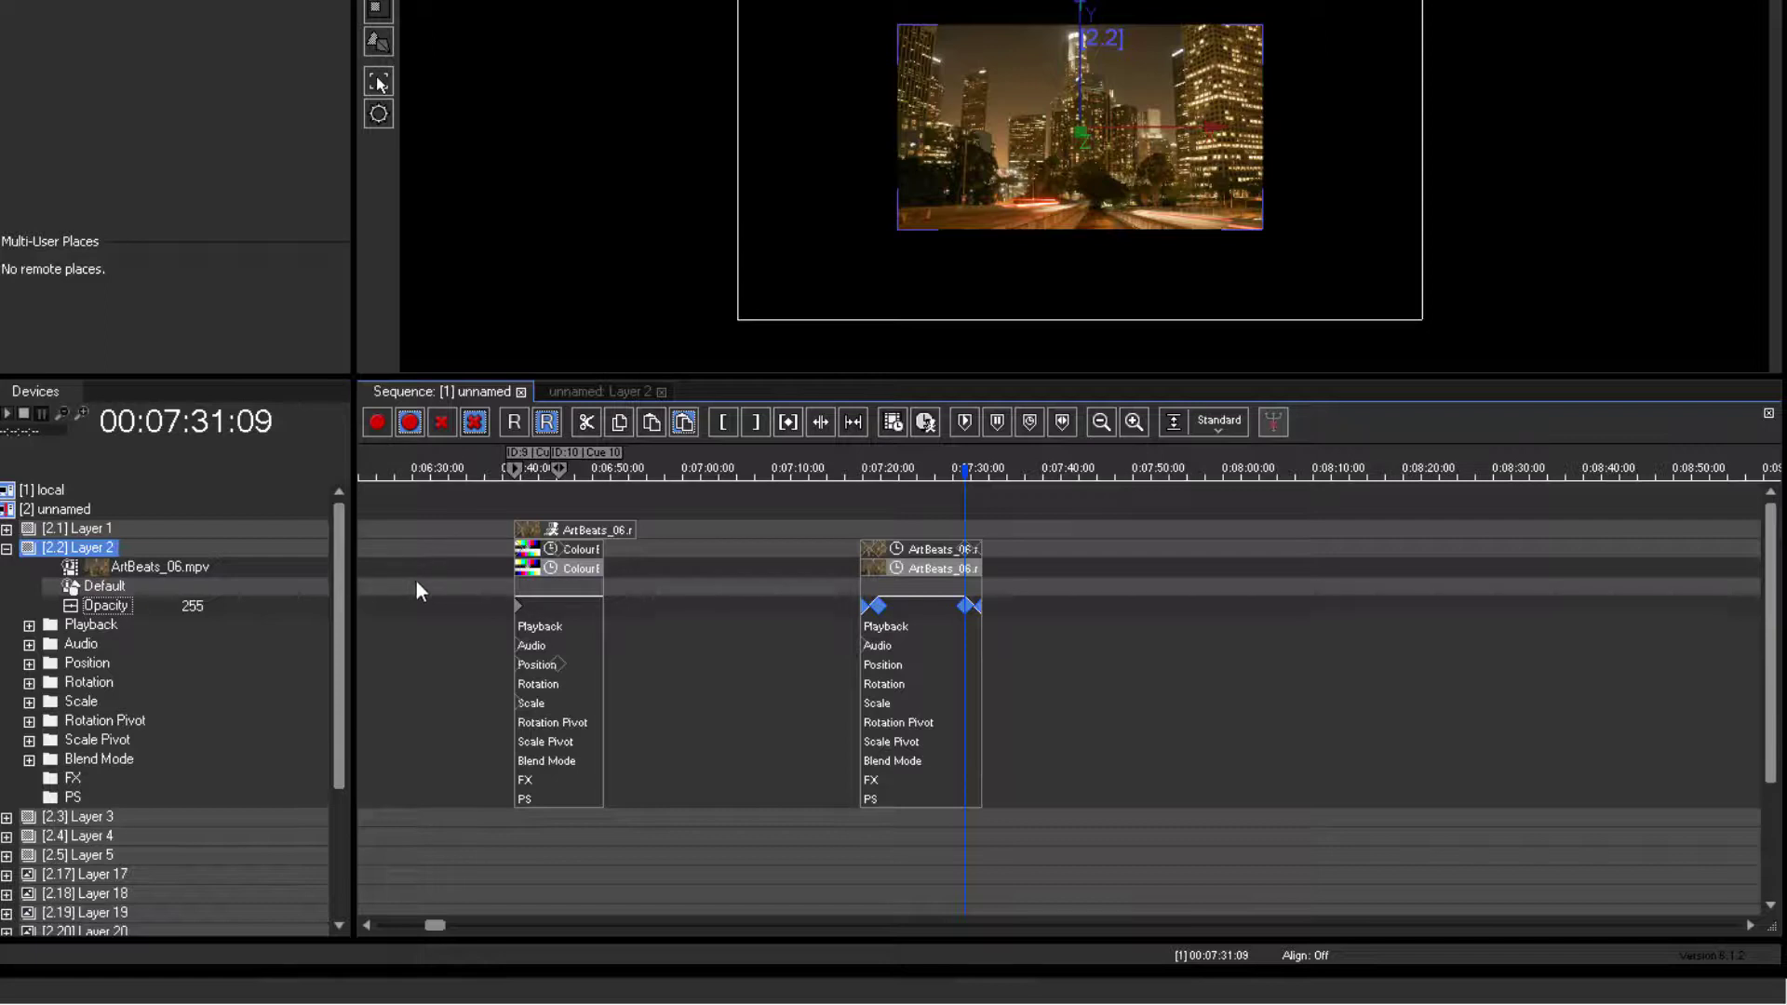
Move the playhead to just before Layer 2's ArtBeats_06.mpv clip to review its opacity fades
left_click(852, 466)
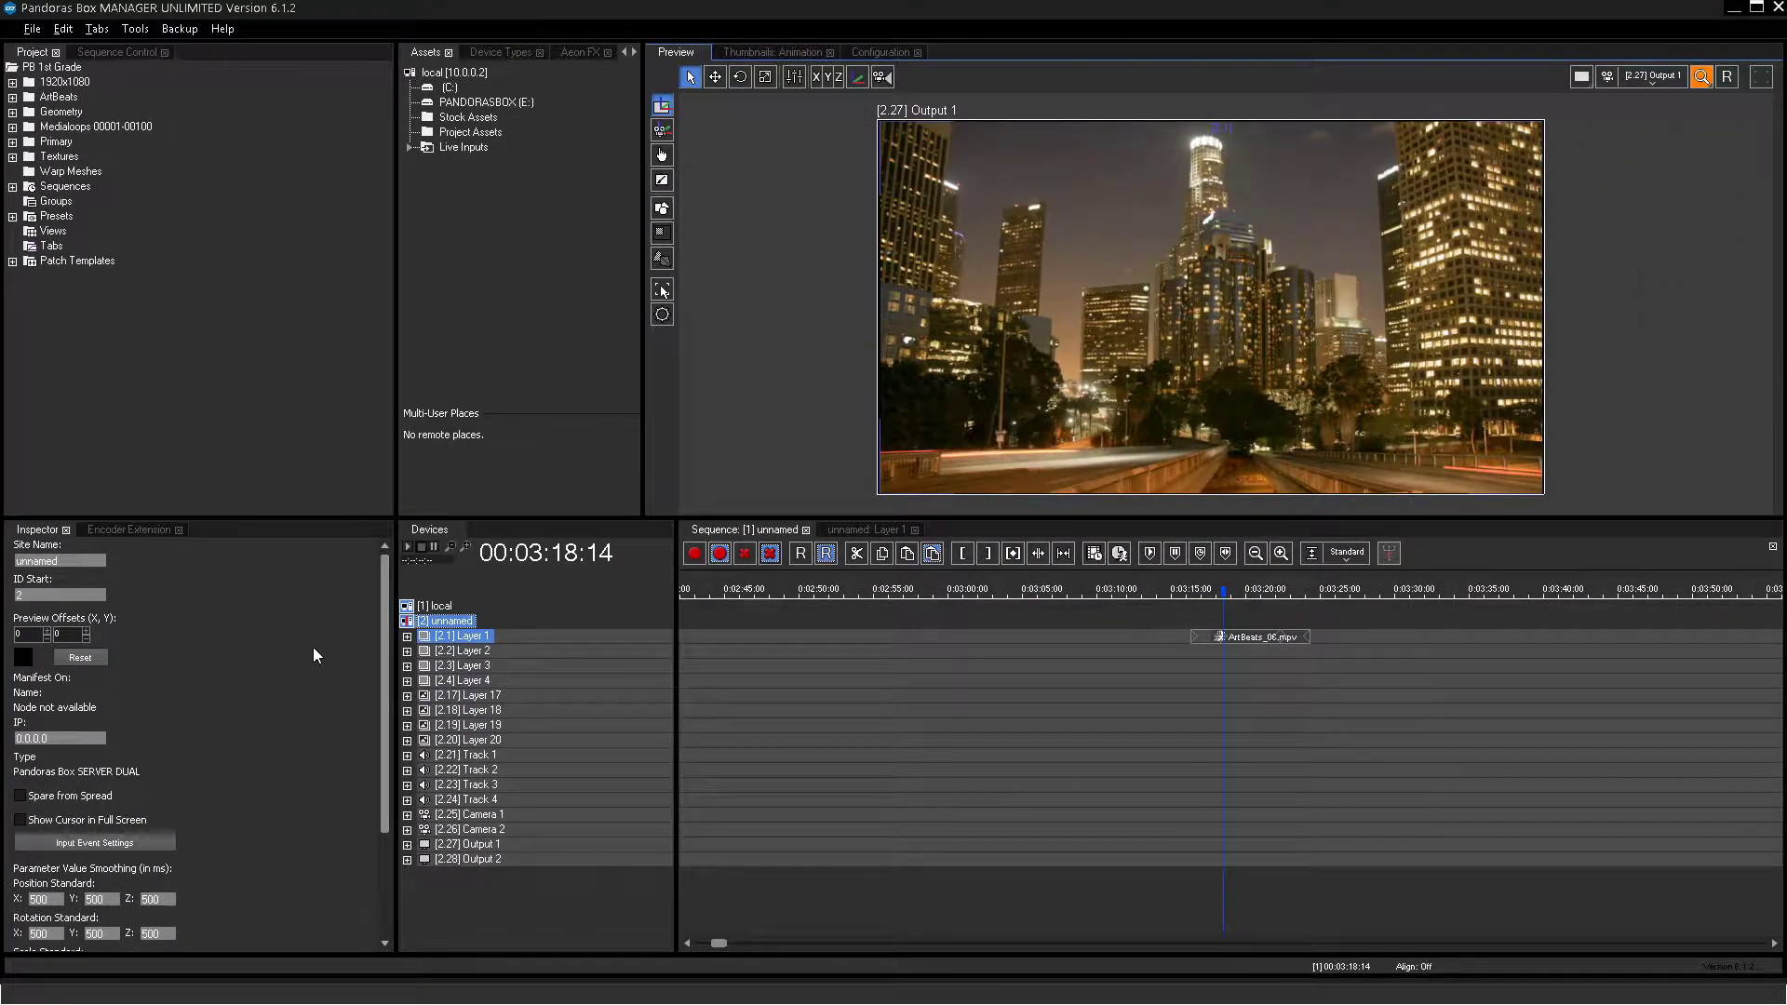
Show all hidden devices of the site [2] unnamed in the device tree
right_click(439, 625)
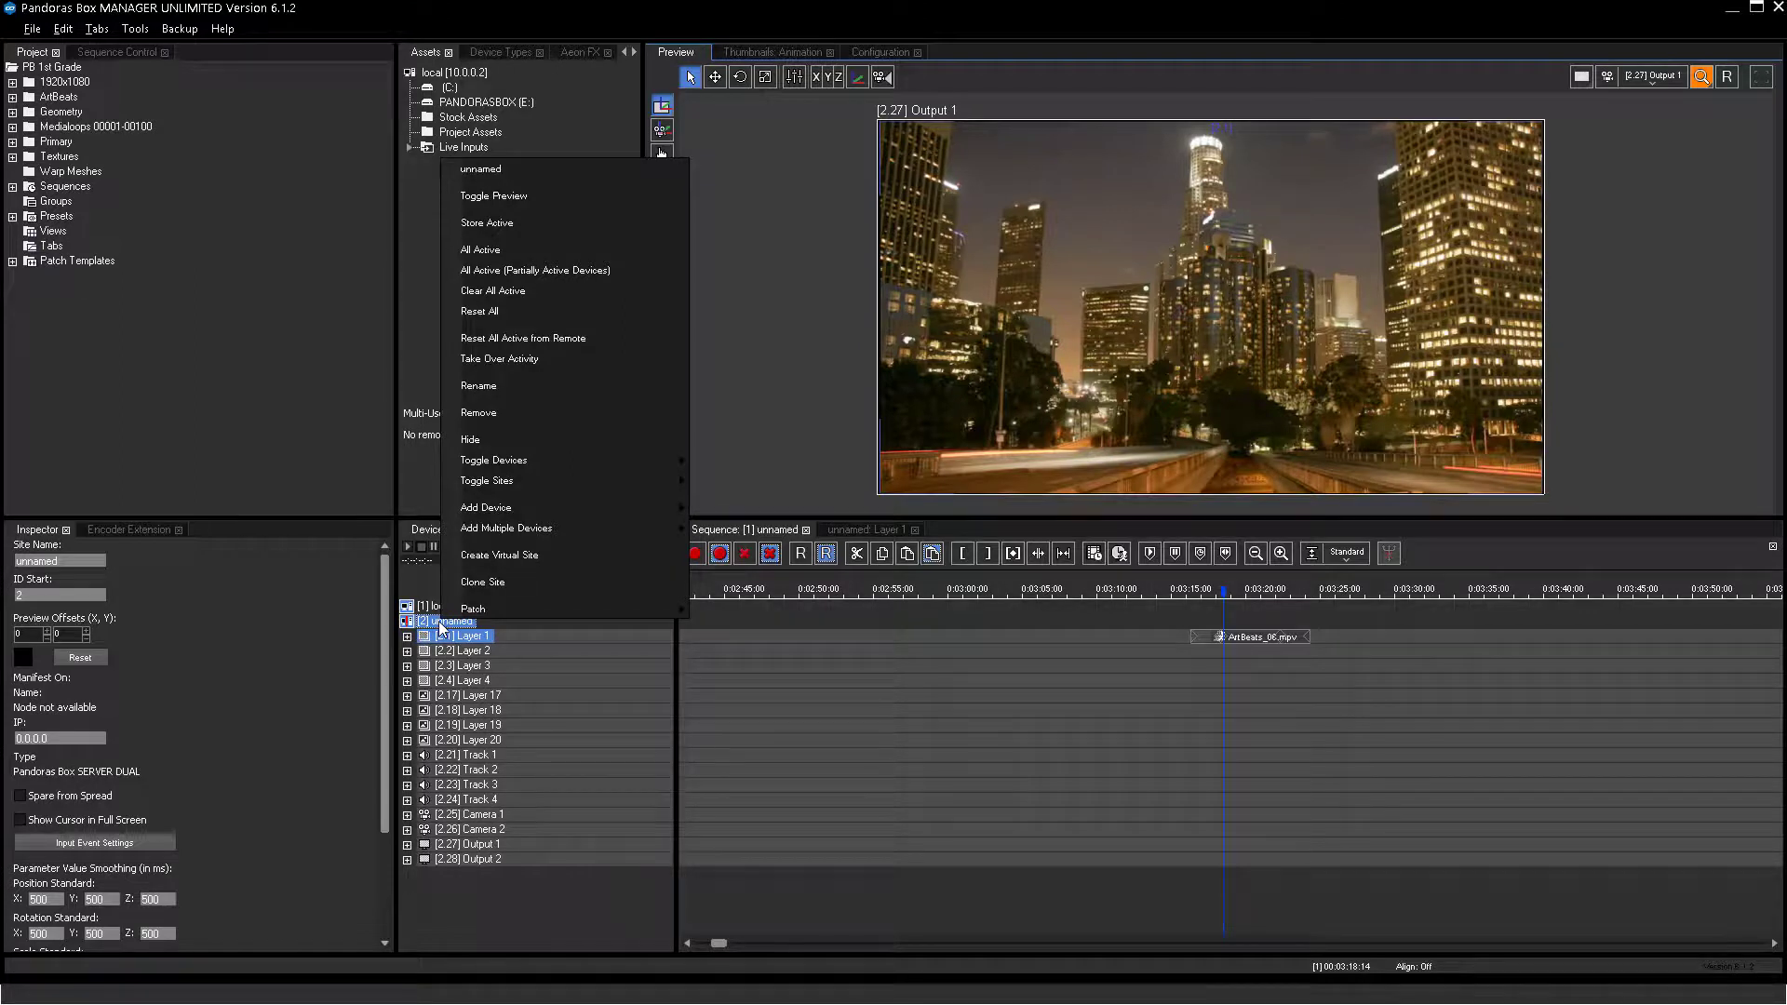
mouse_move(655, 460)
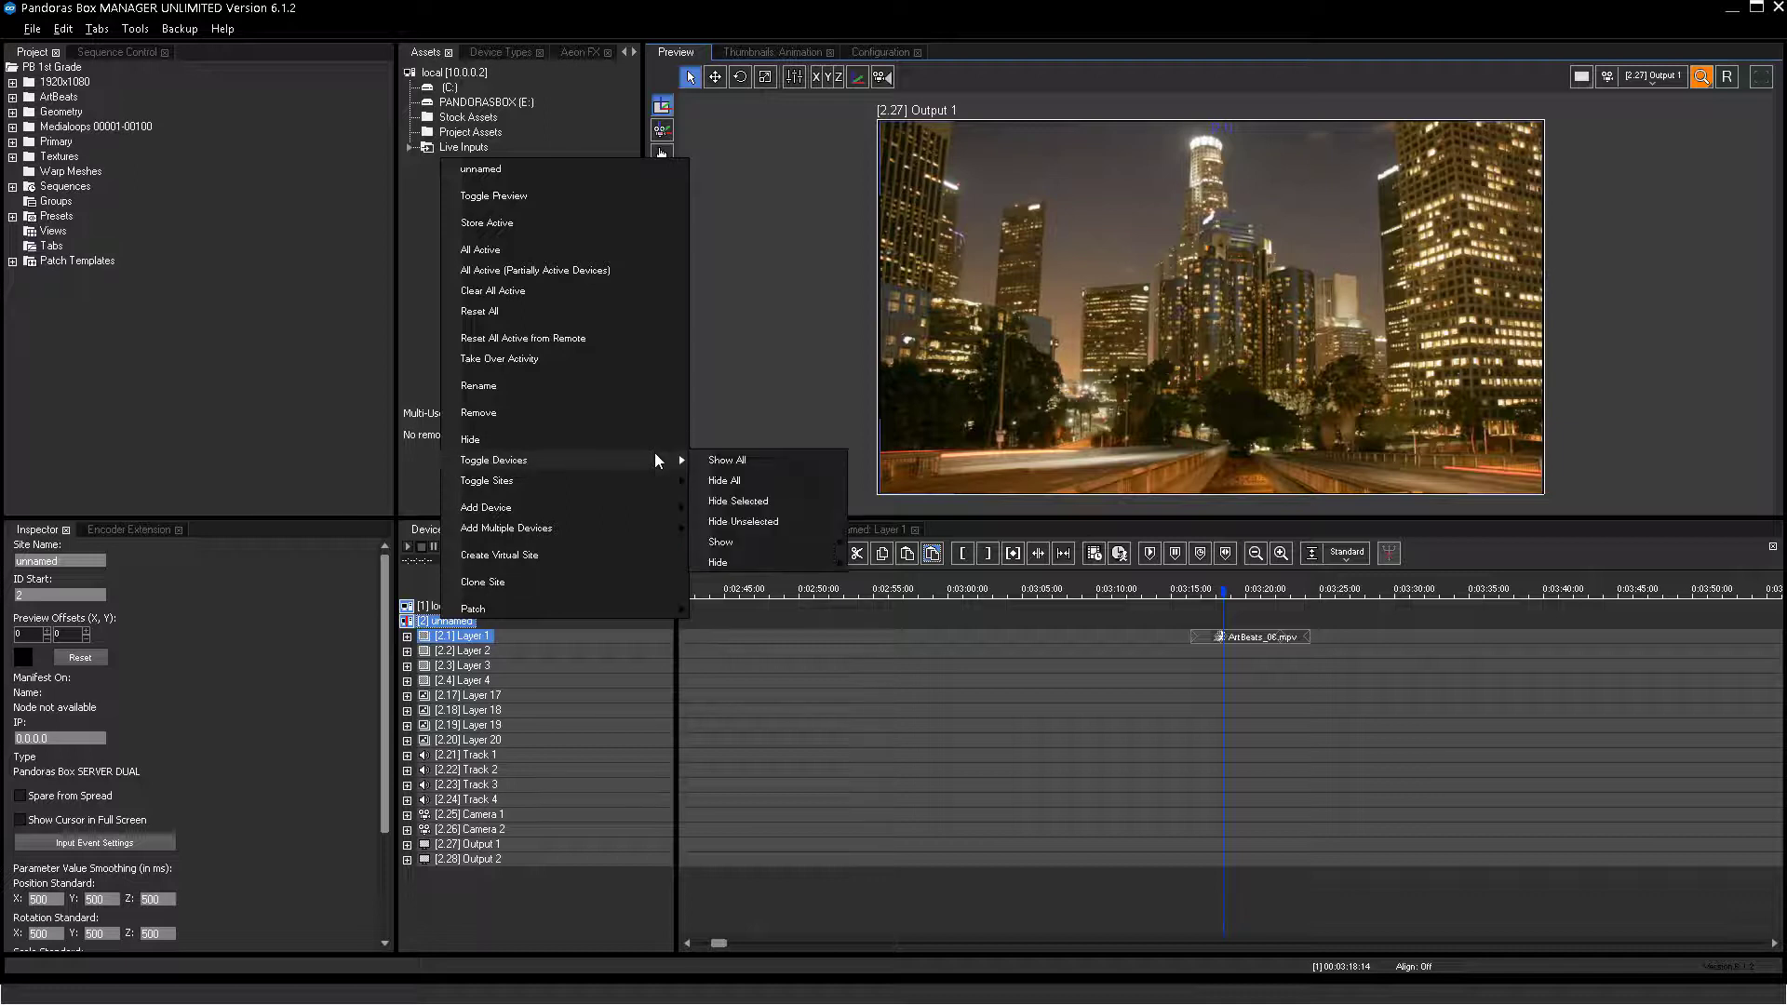
left_click(746, 461)
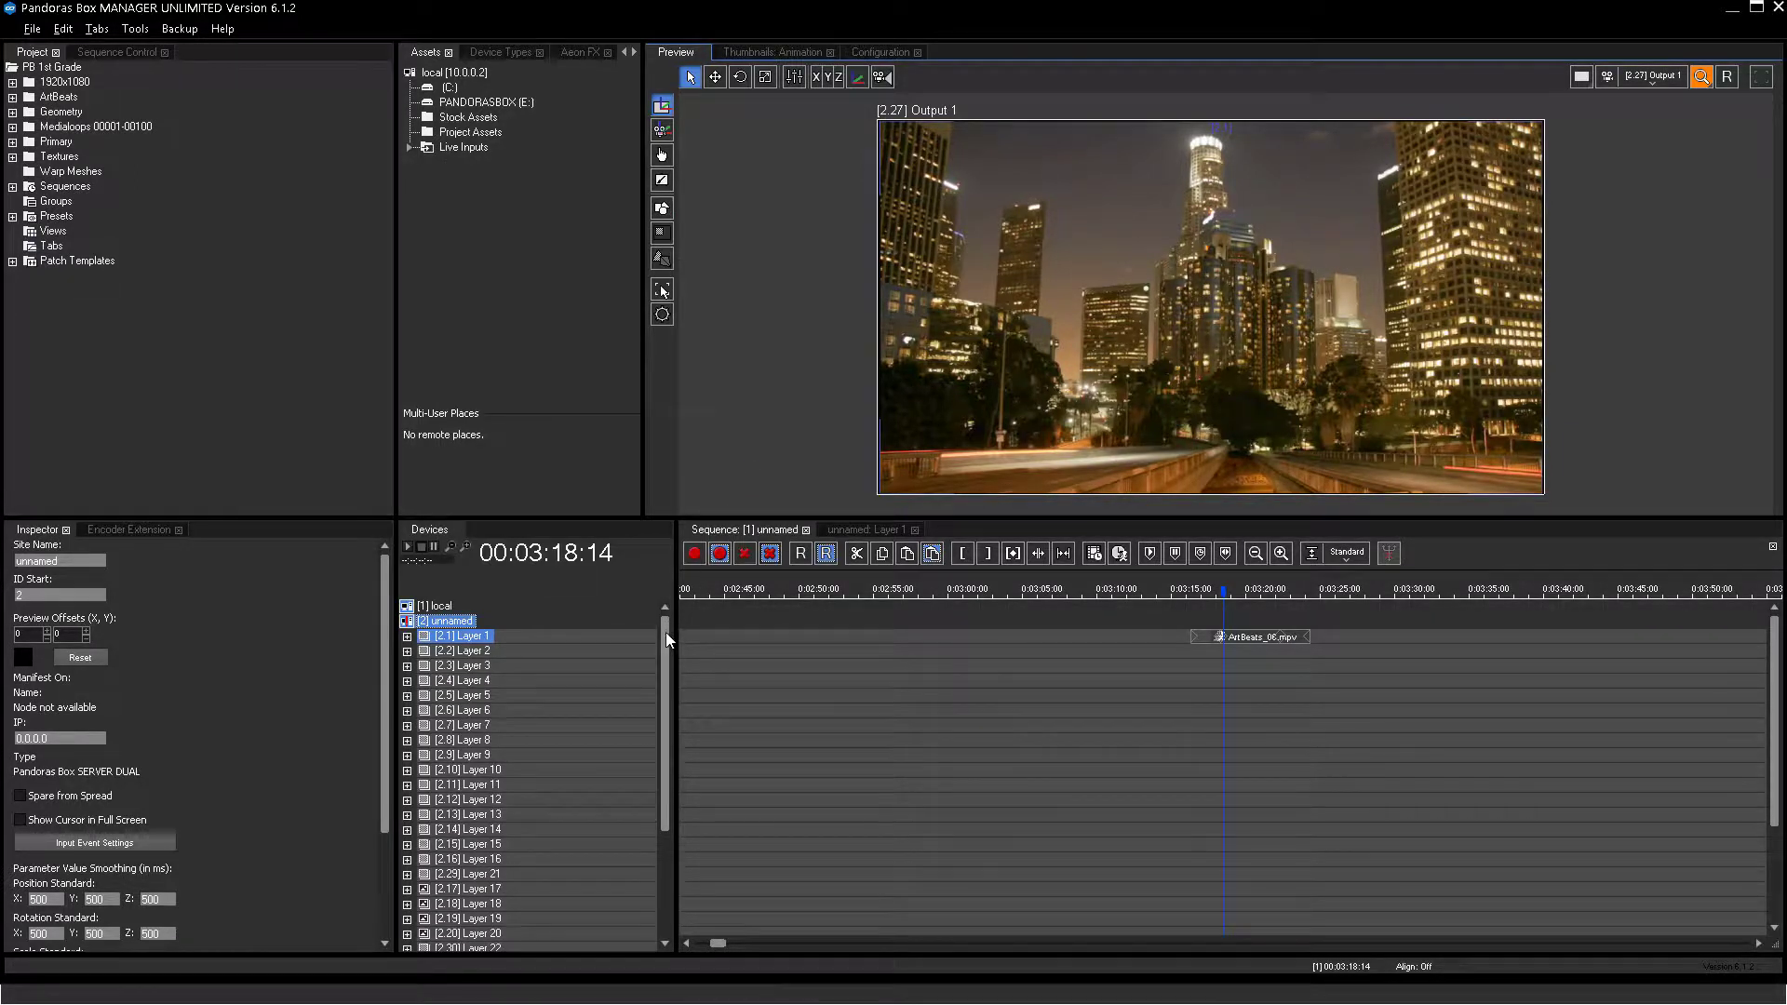
mouse_move(666, 635)
left_mouse_down()
mouse_move(655, 740)
mouse_move(660, 630)
left_mouse_up()
Add four more video layers to the site [2] unnamed and look through its device tree
right_click(446, 619)
mouse_move(594, 502)
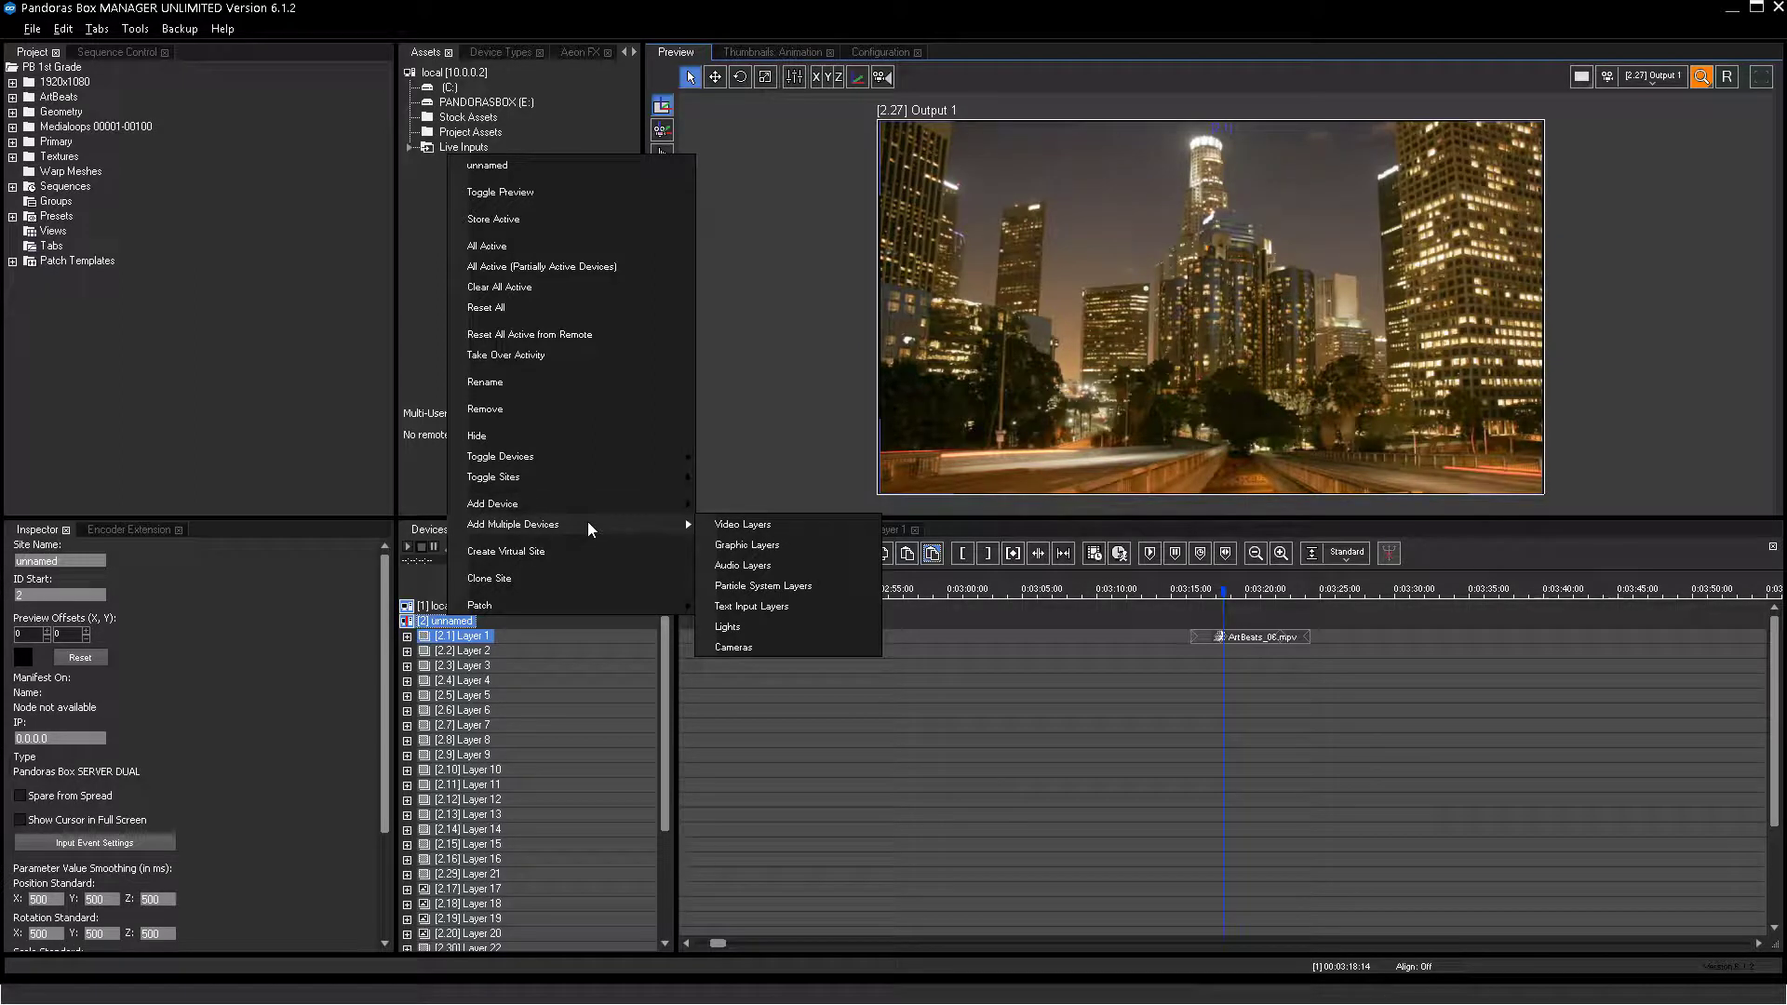
left_click(718, 523)
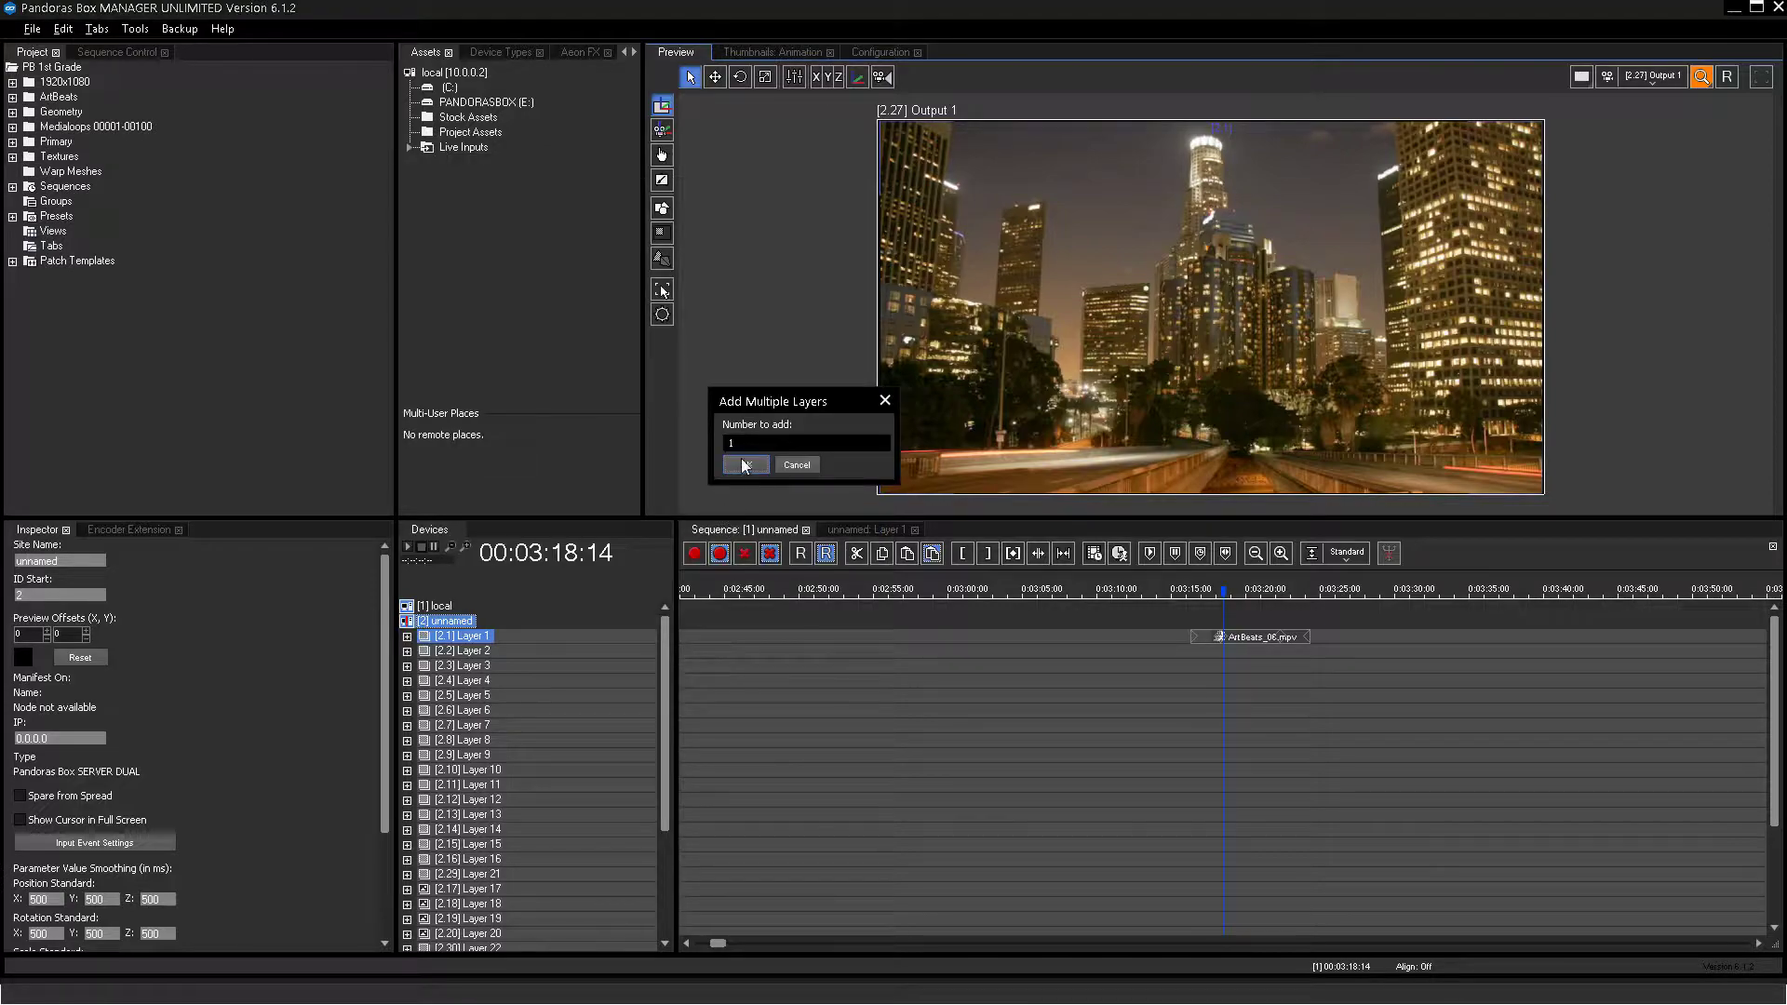
left_click(745, 443)
key("BackSpace")
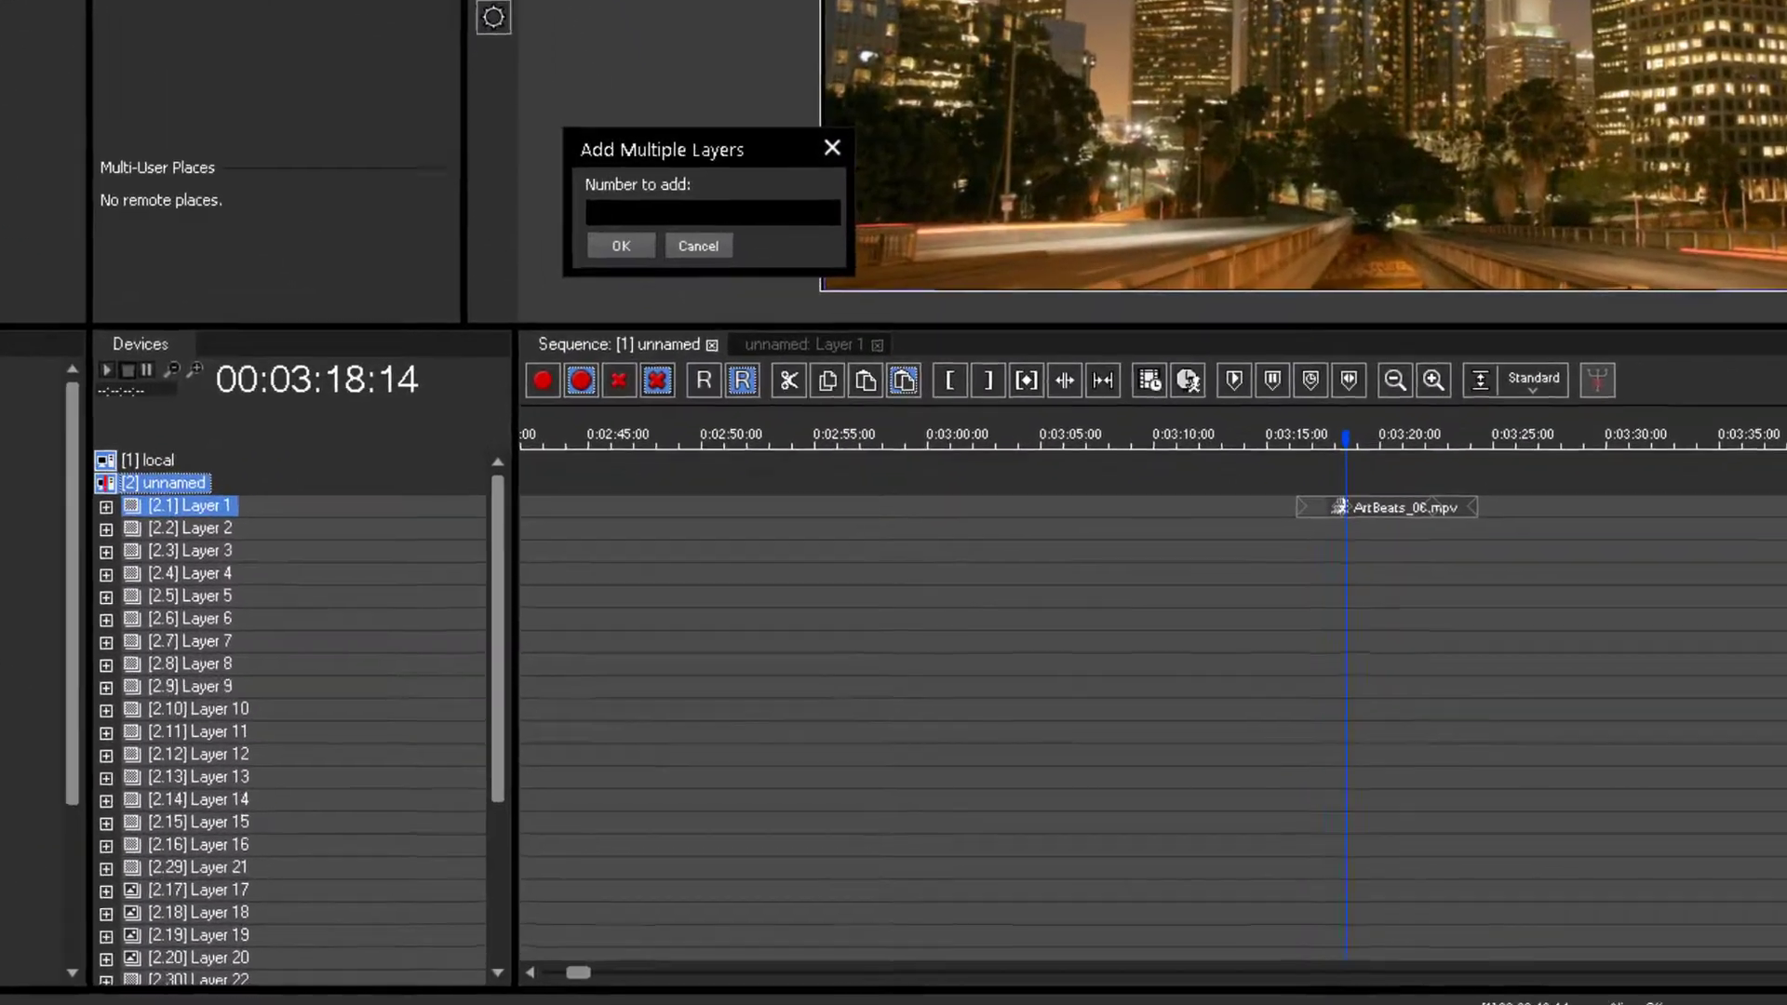
type("4")
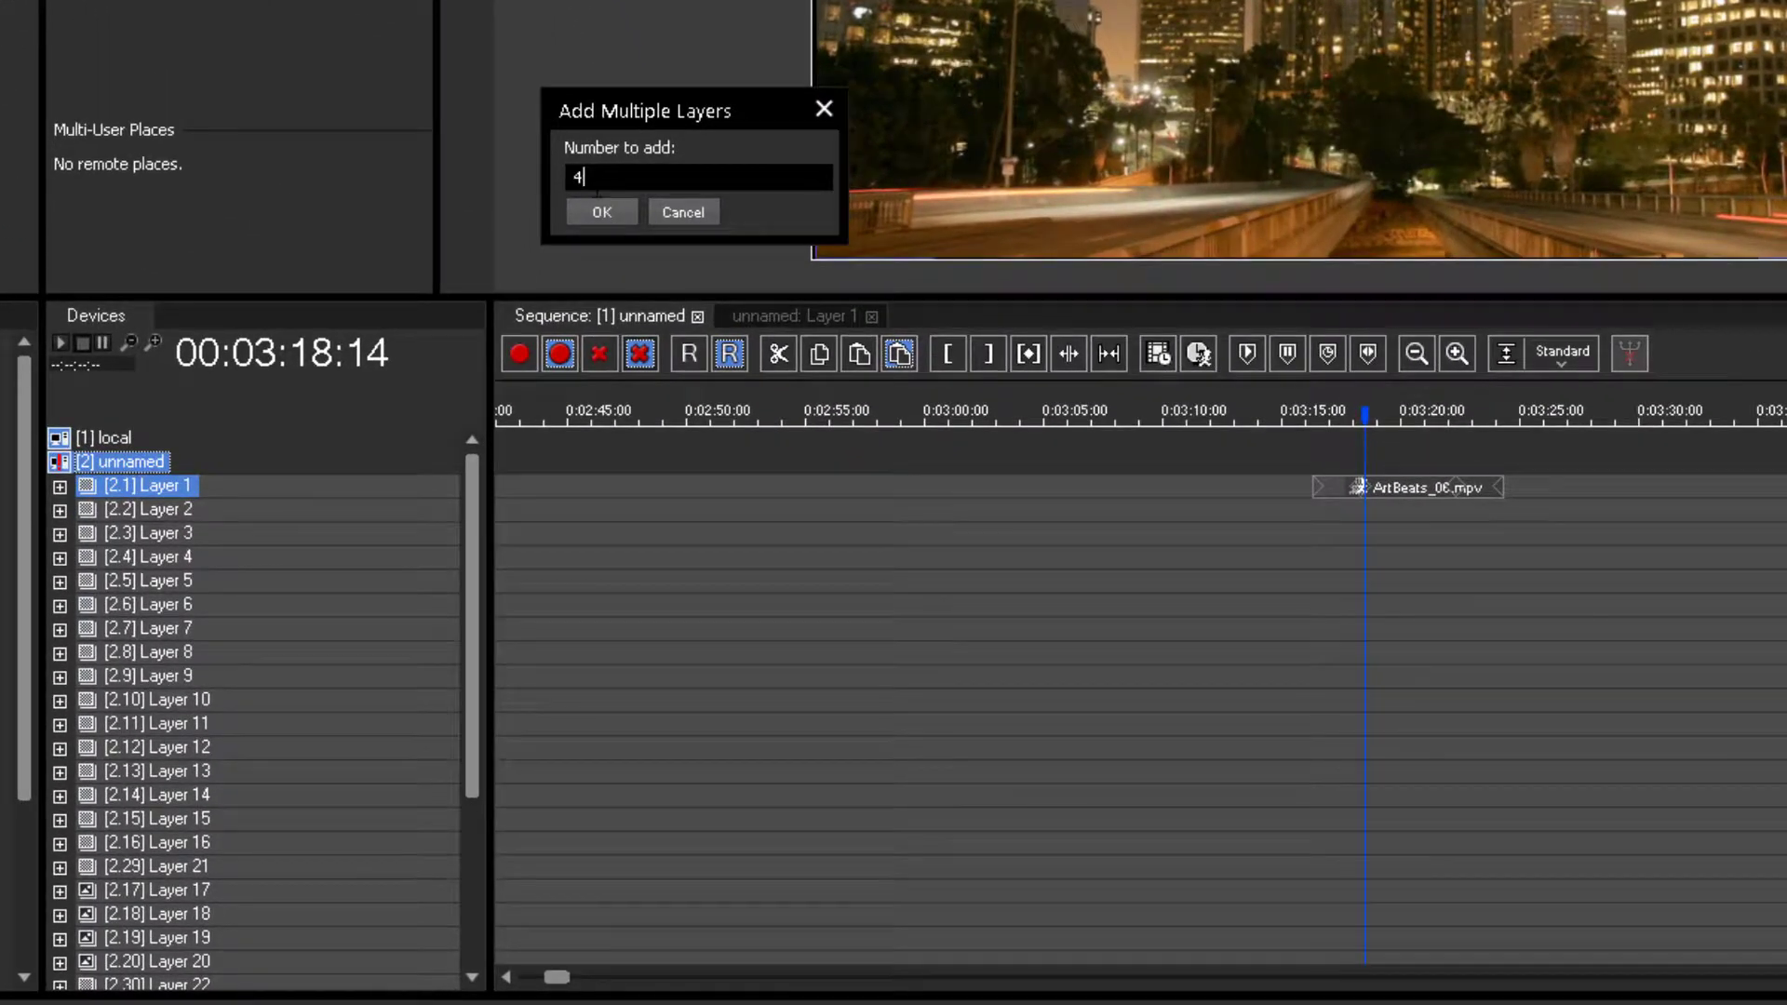
left_click(592, 209)
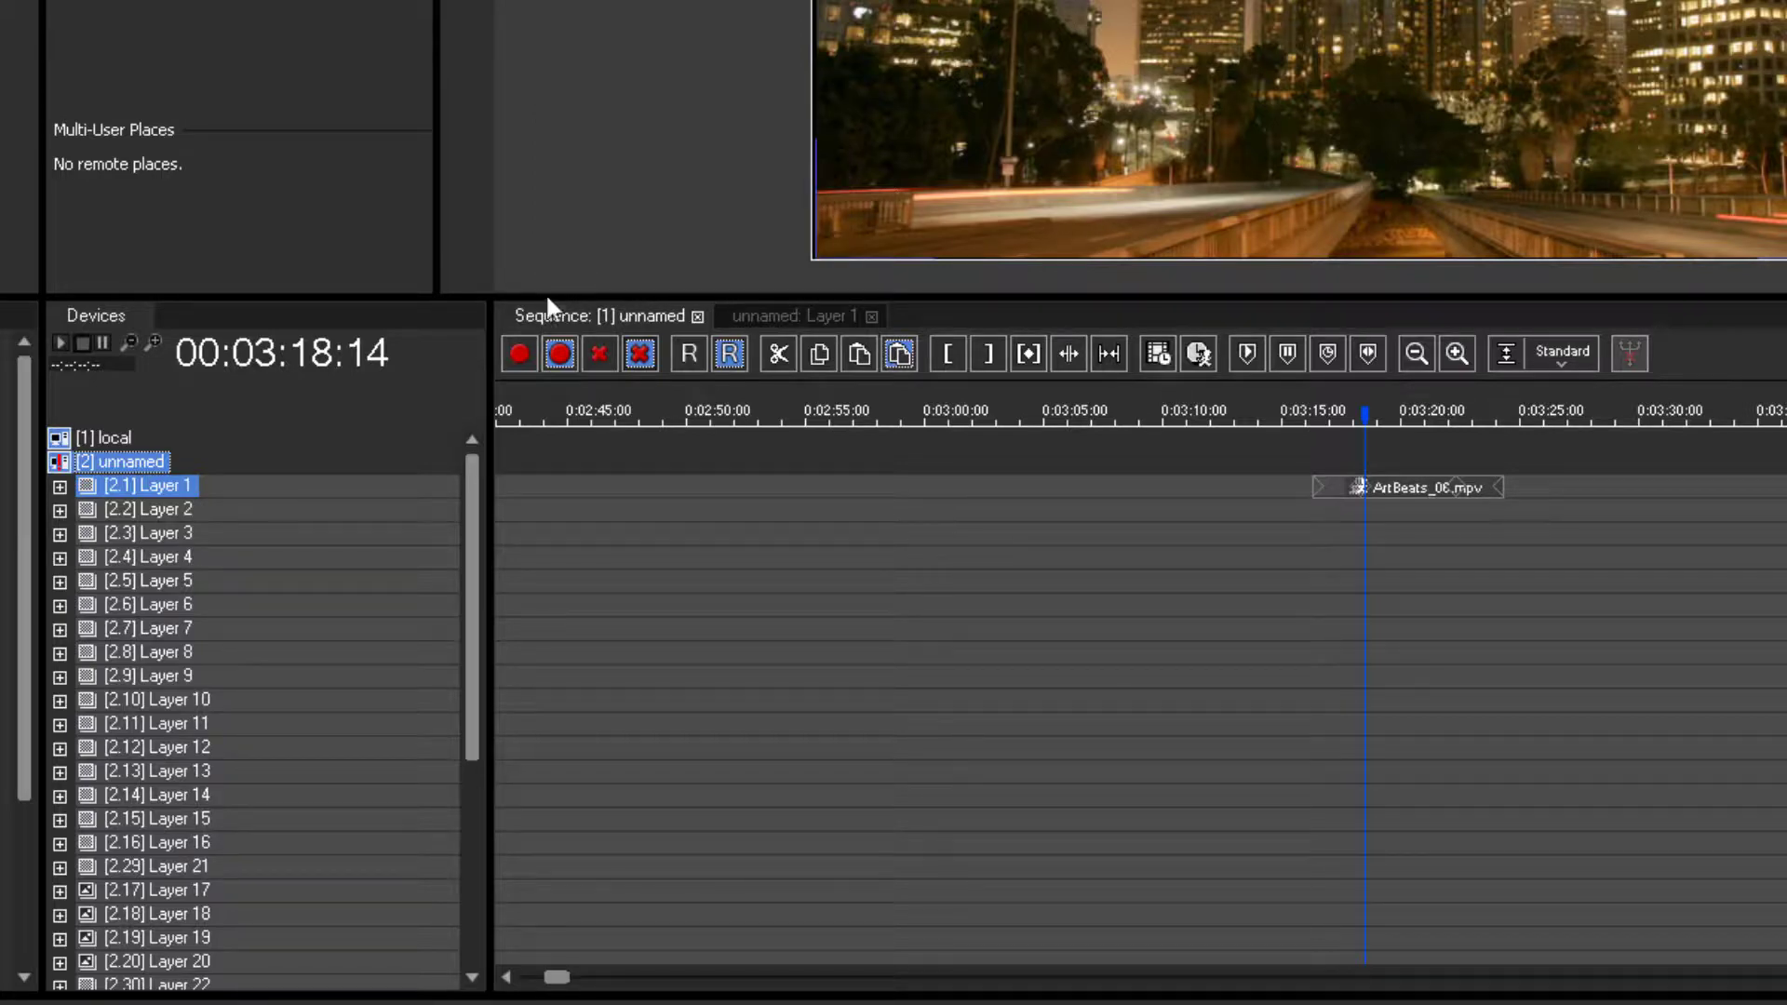
left_click_drag(472, 474, 470, 712)
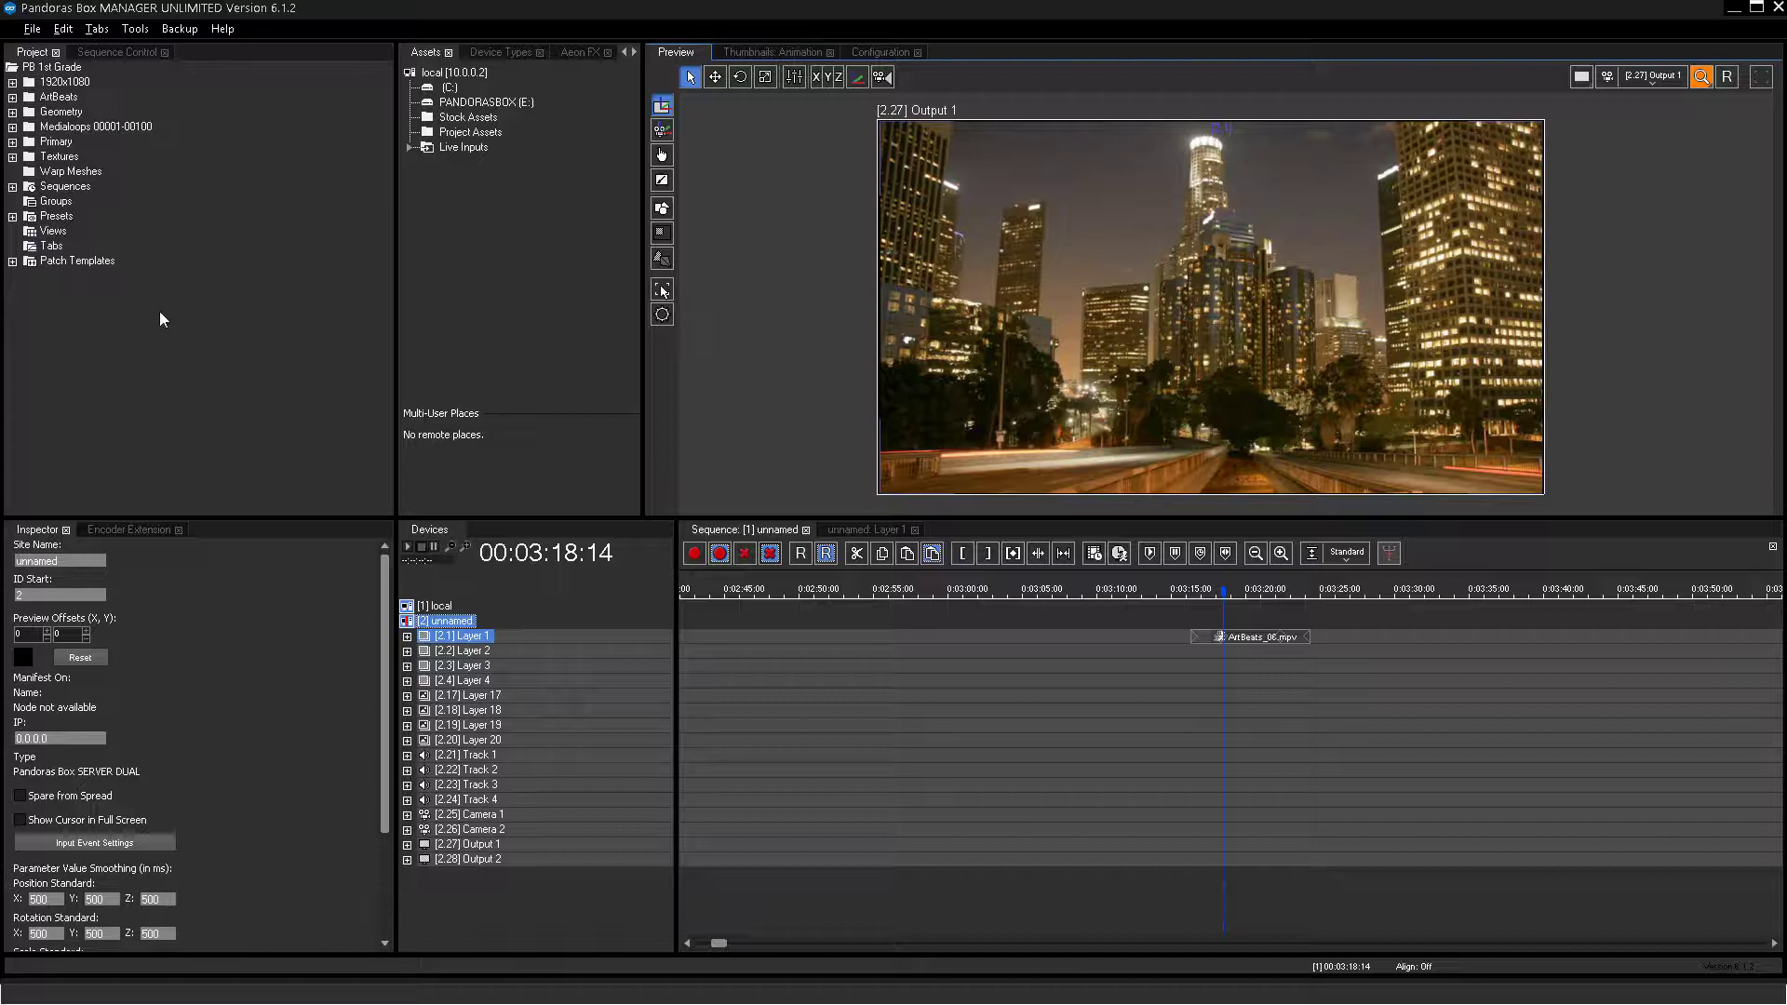
Open the help file, look up "Product Structure" in the index and read through the Product Overview topic
left_click(223, 30)
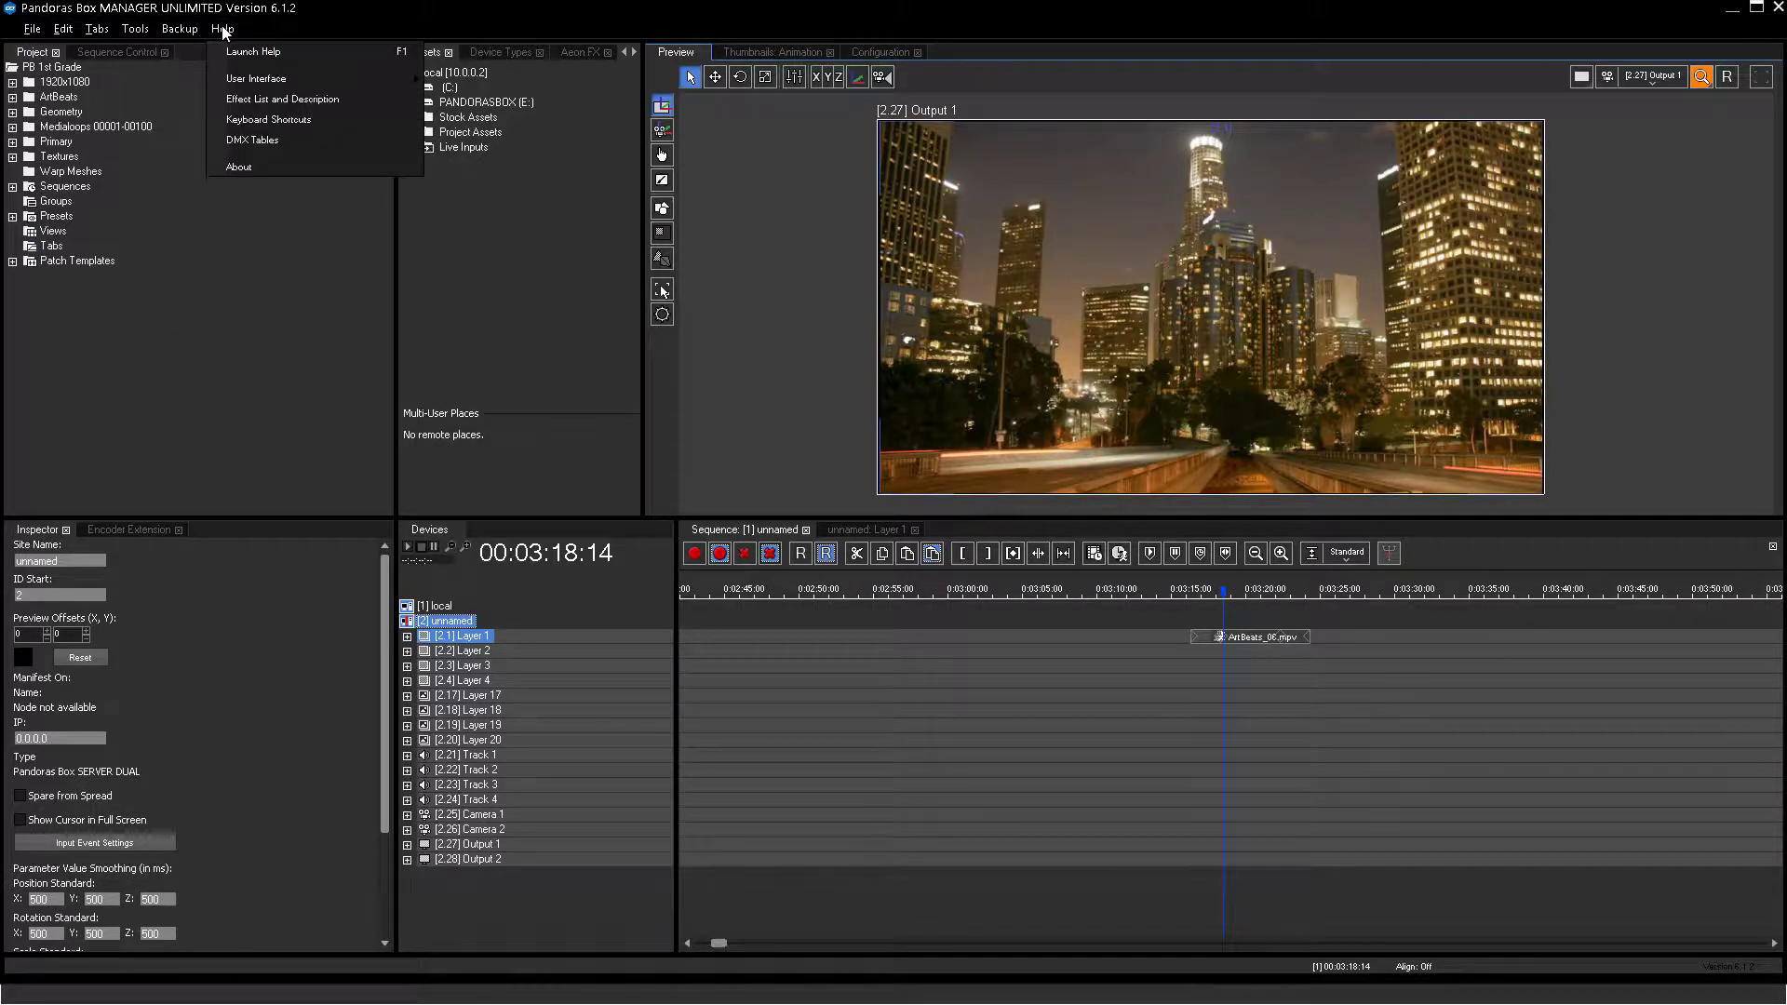
left_click(238, 47)
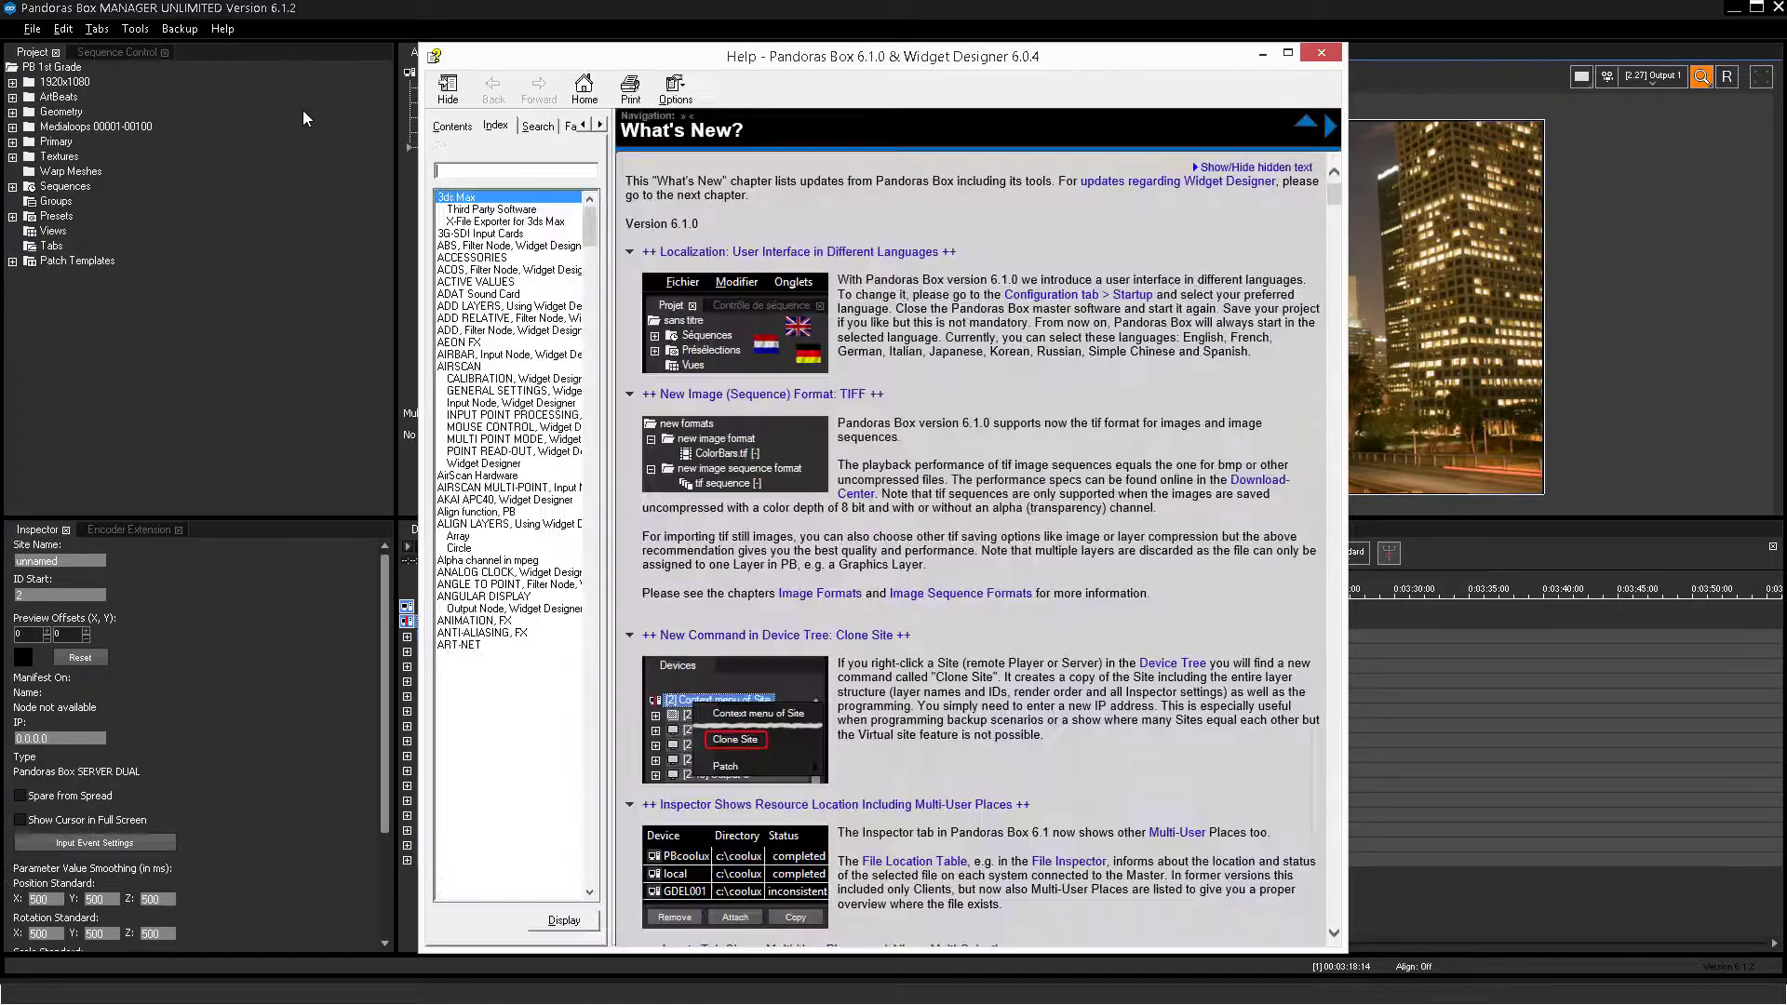
type("Pr")
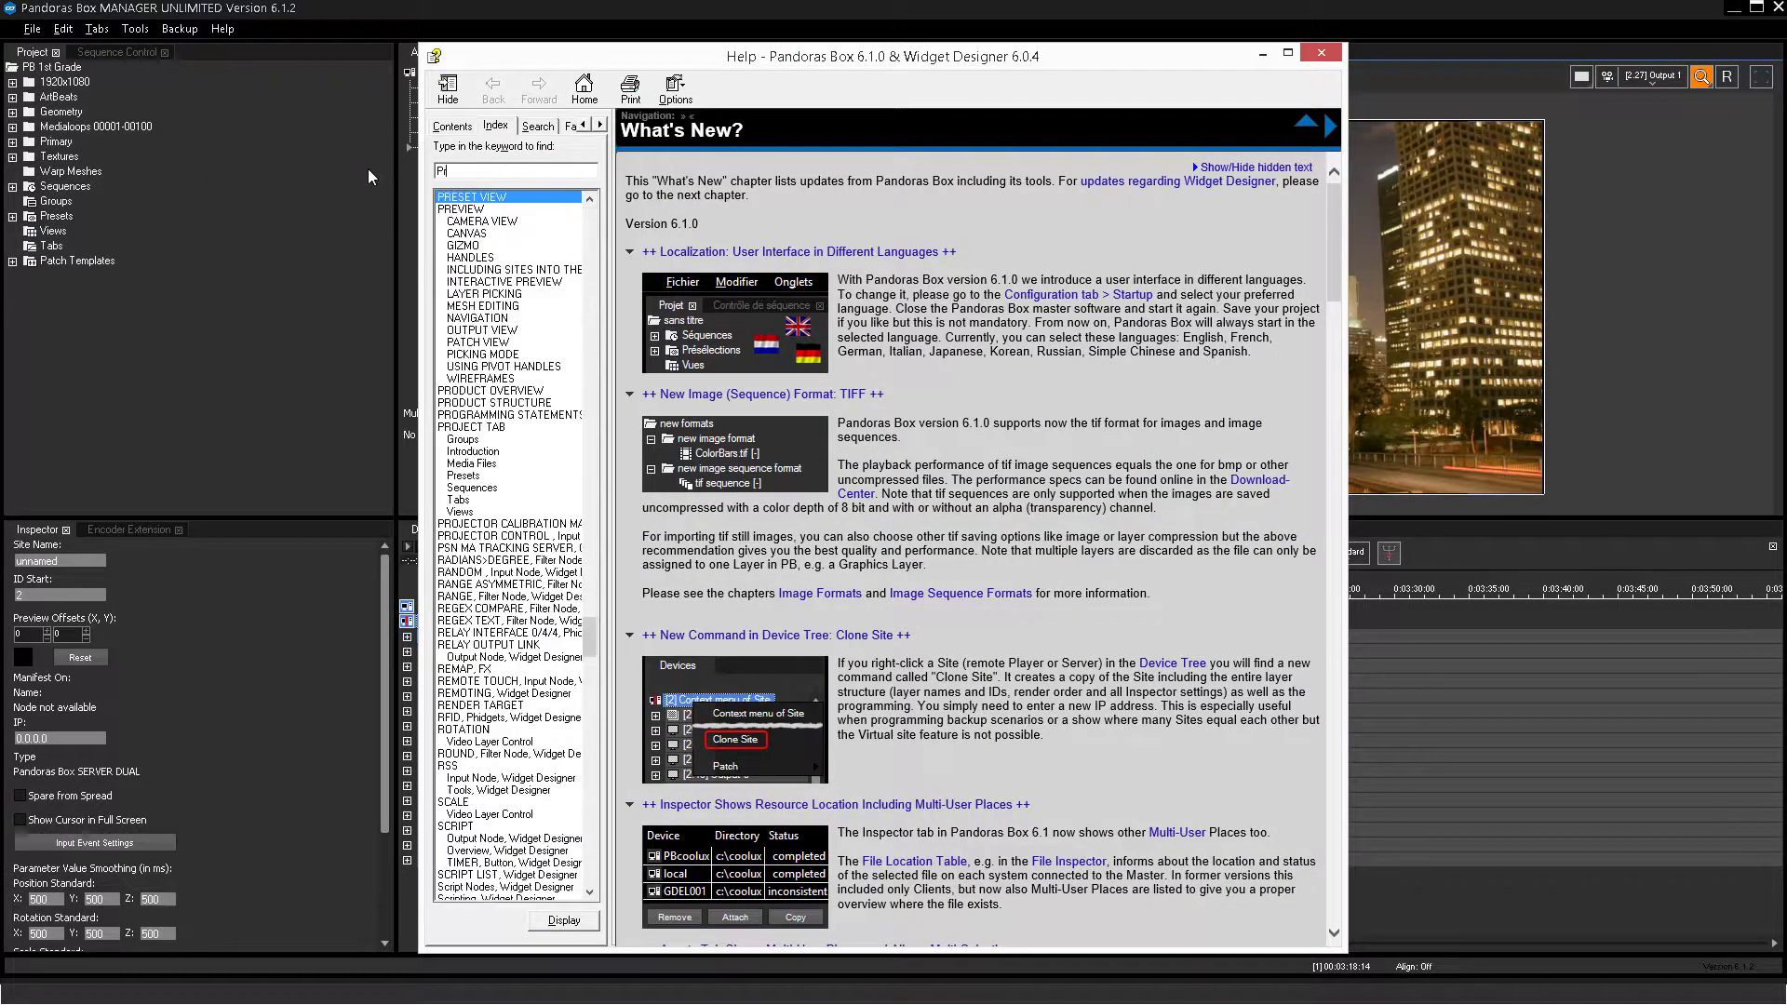
type("oduct Structure")
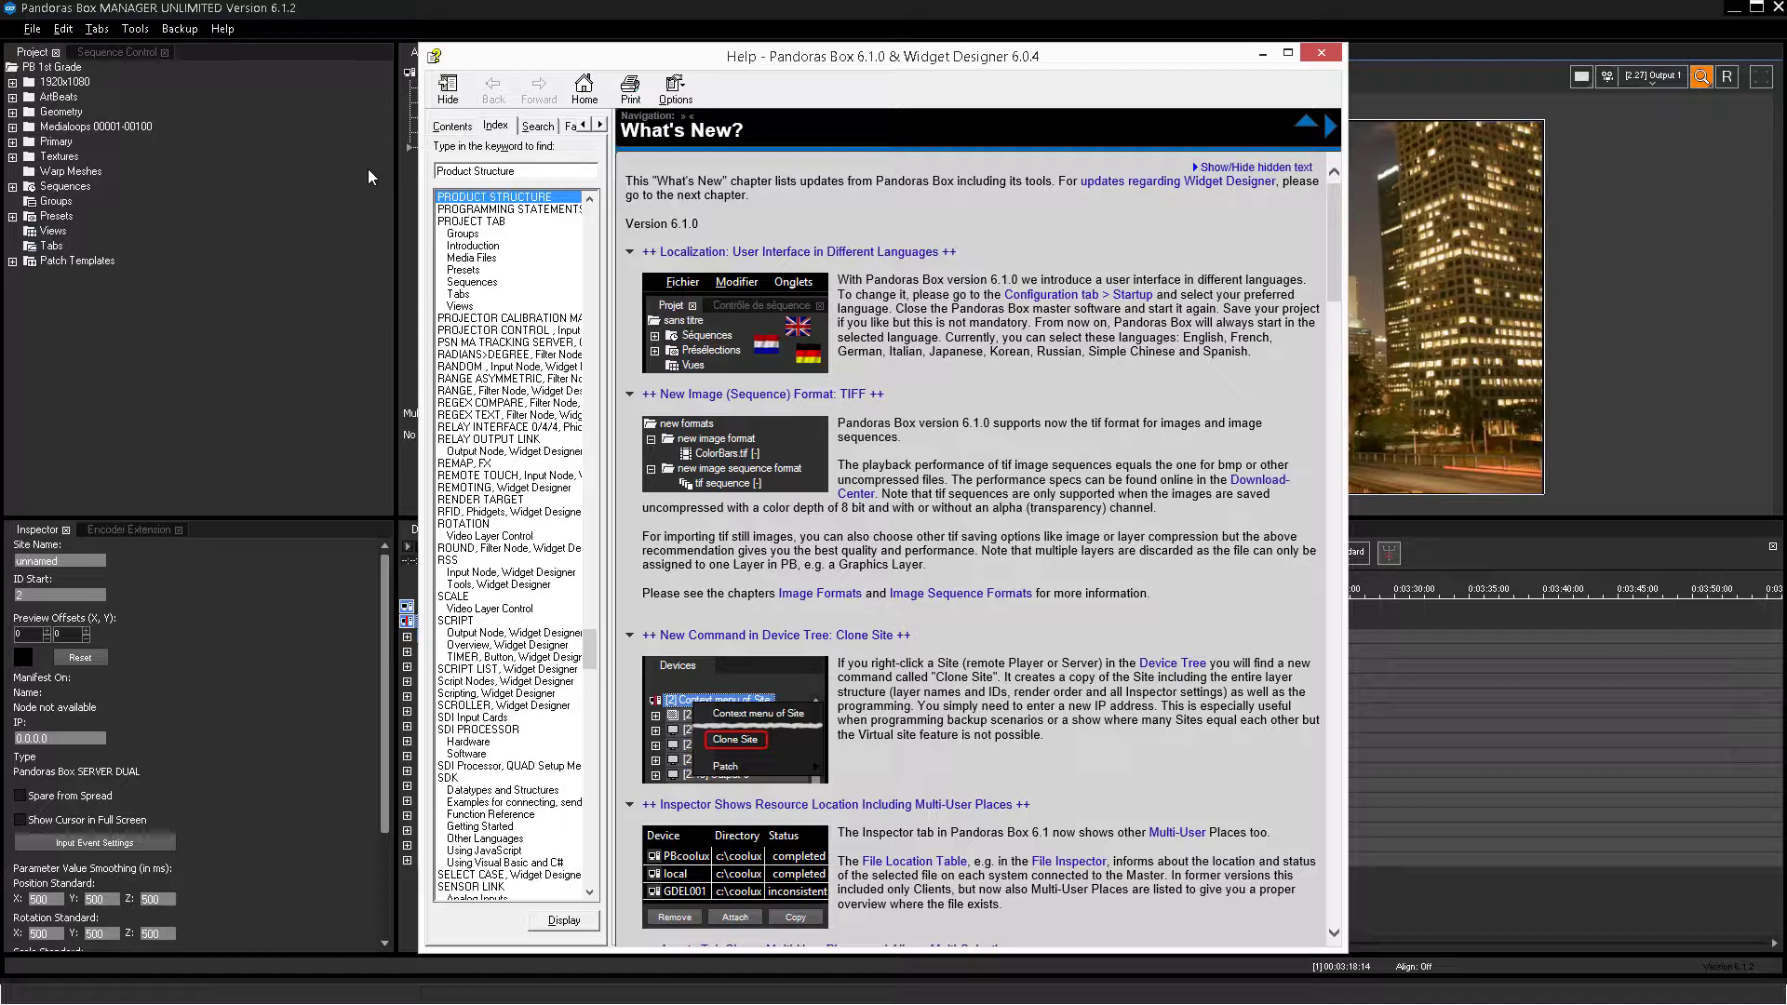
key("Return")
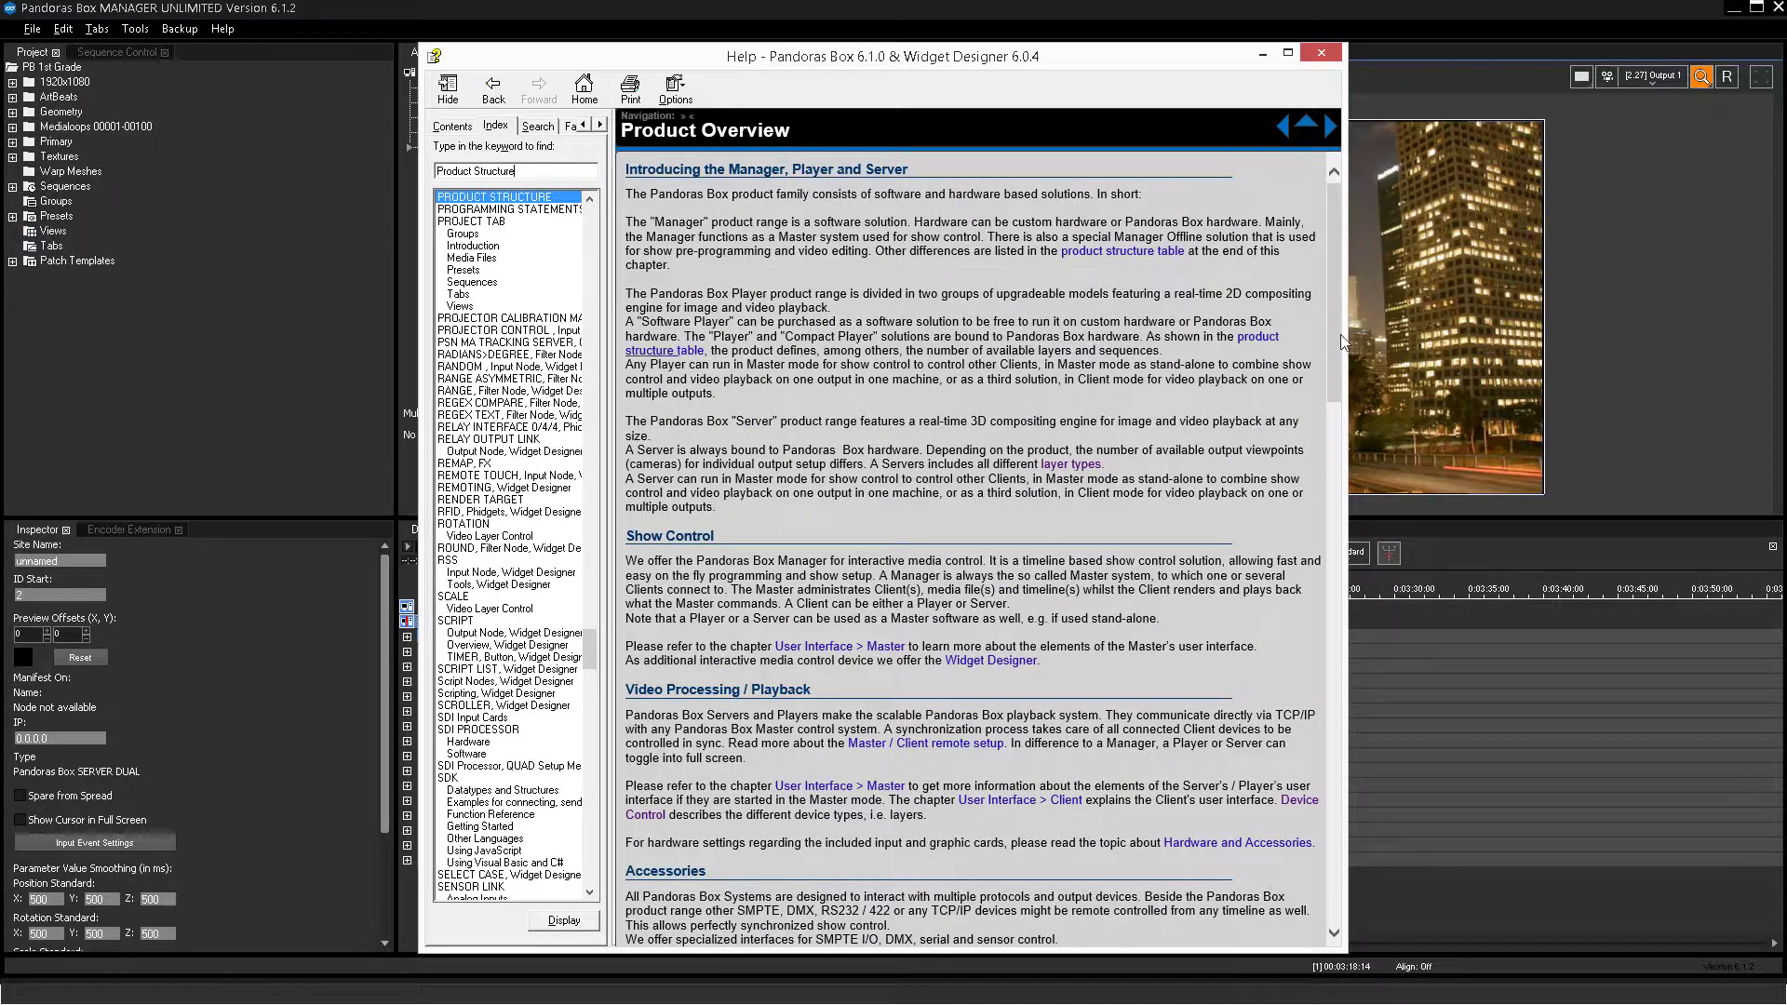
left_click_drag(1337, 327, 1286, 696)
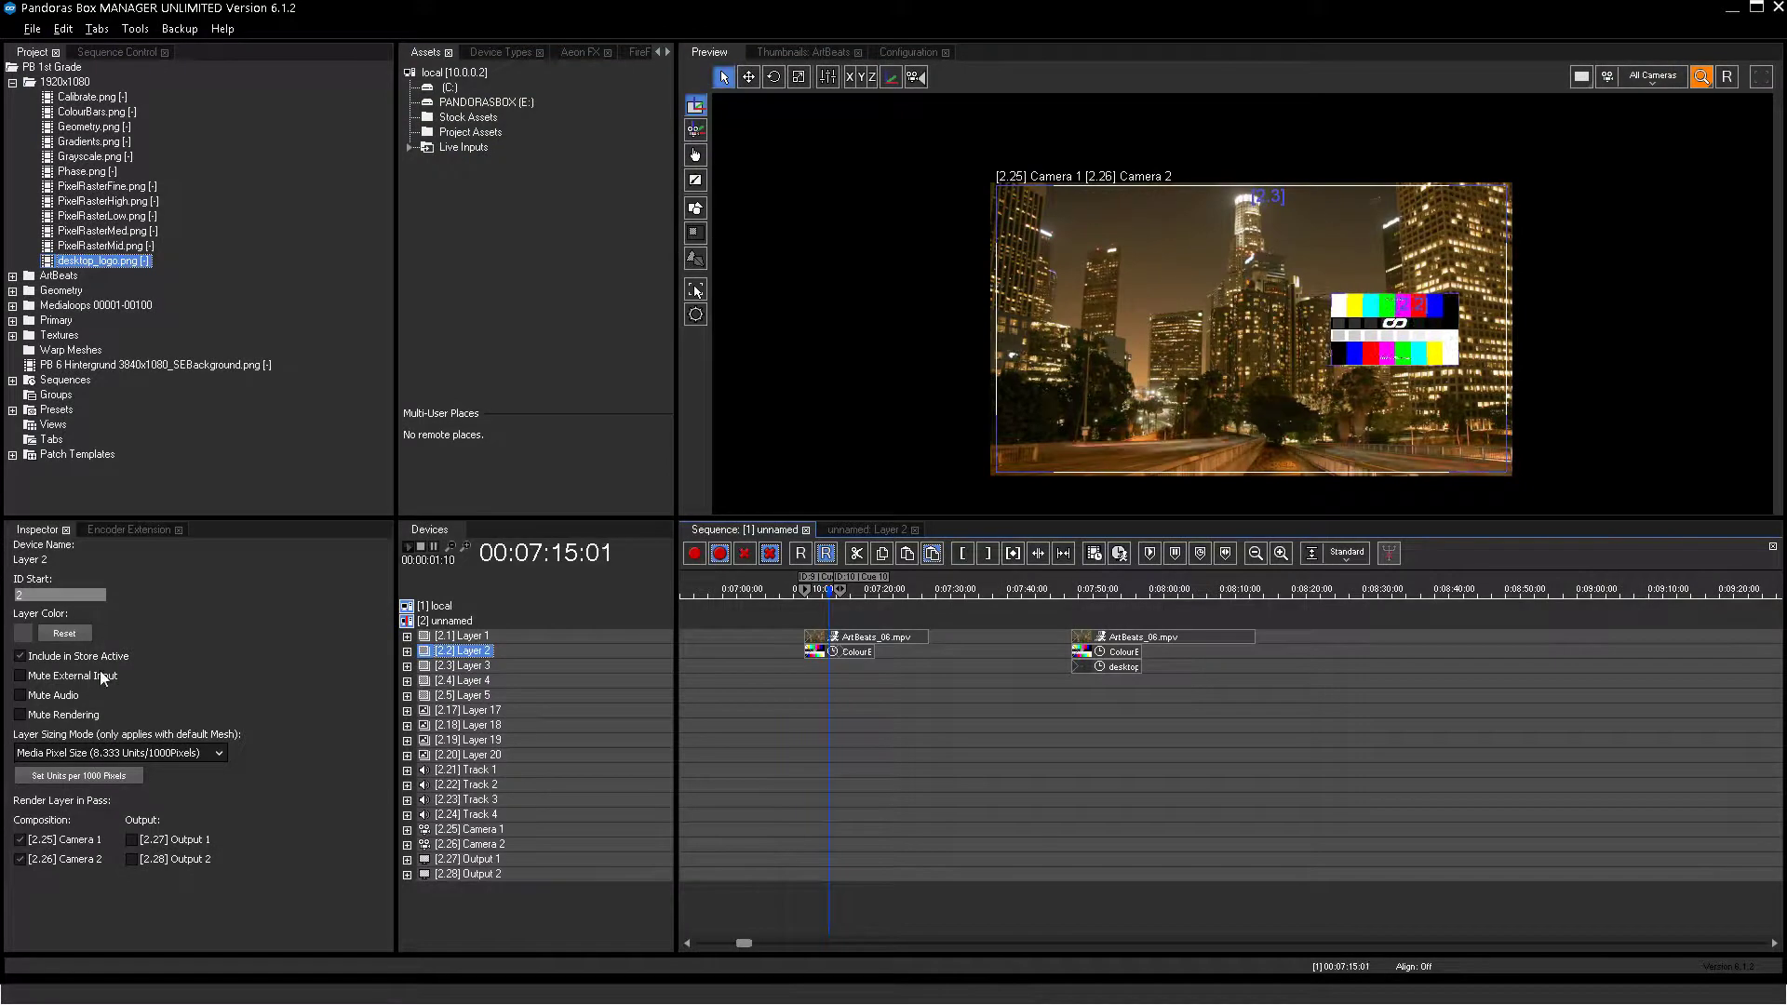
Copy both X Pos keys of Layer 2's first ColourBars.png clip to its second clip at 00:07:49:00 and play the movement
left_click(406, 651)
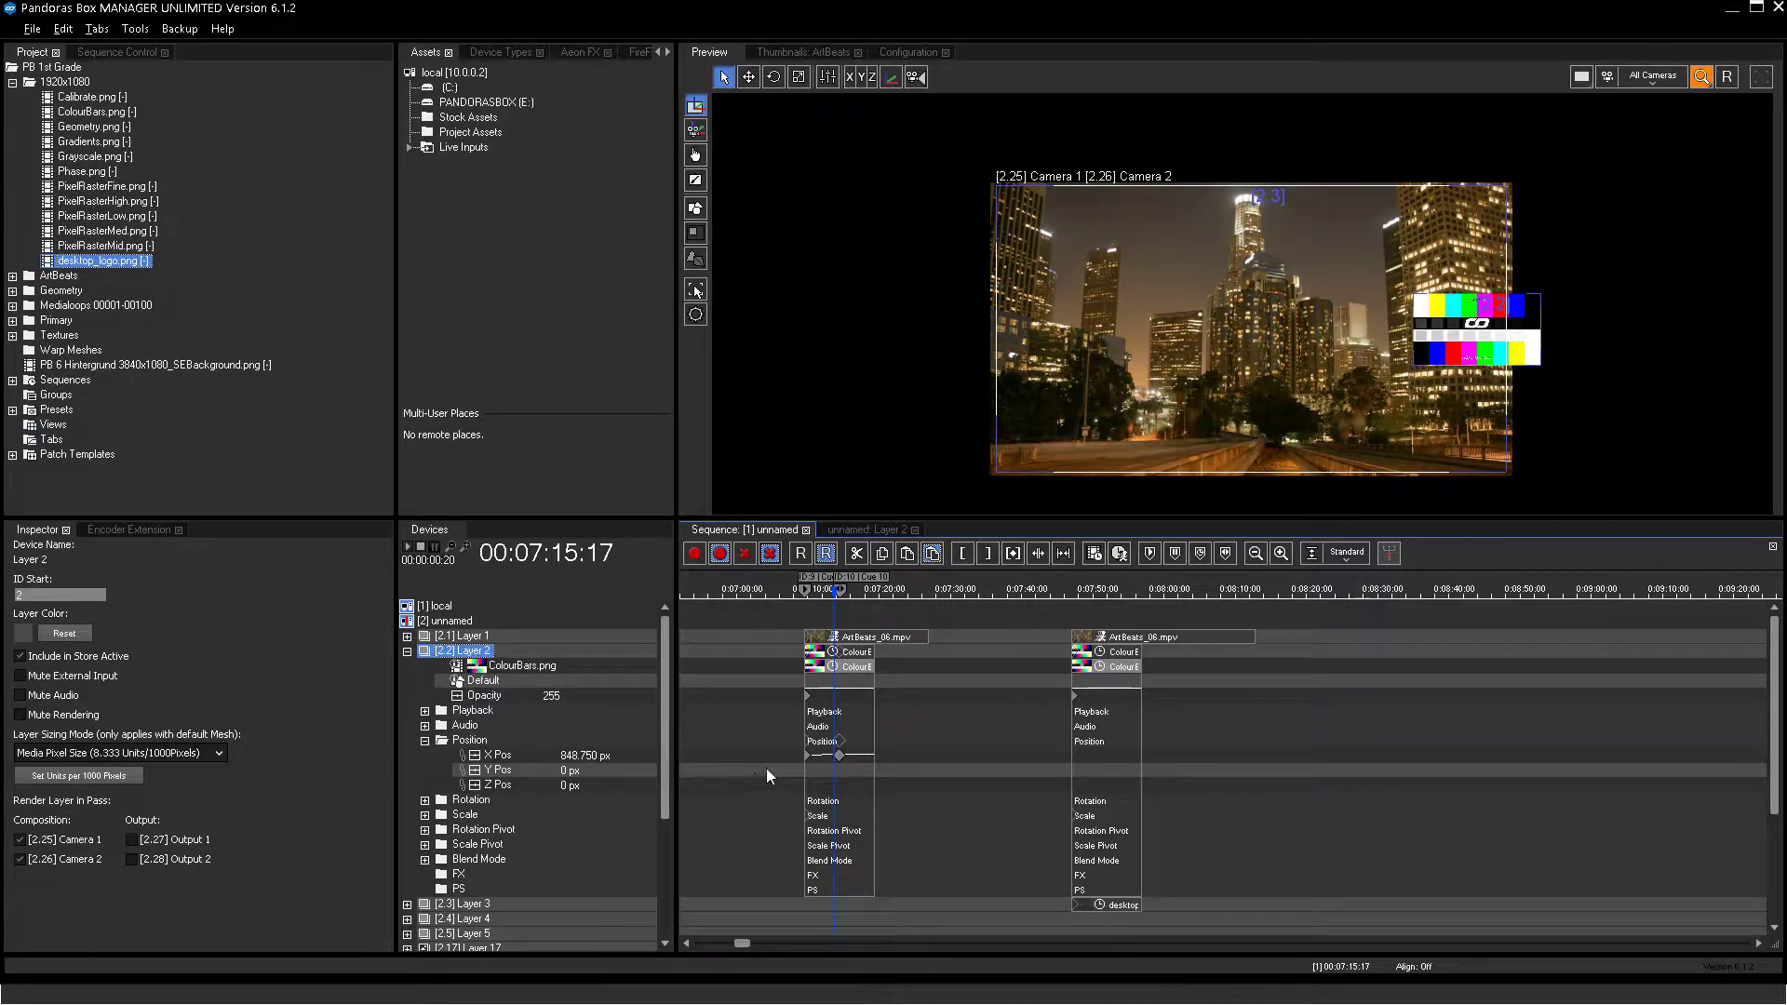
left_click(837, 755)
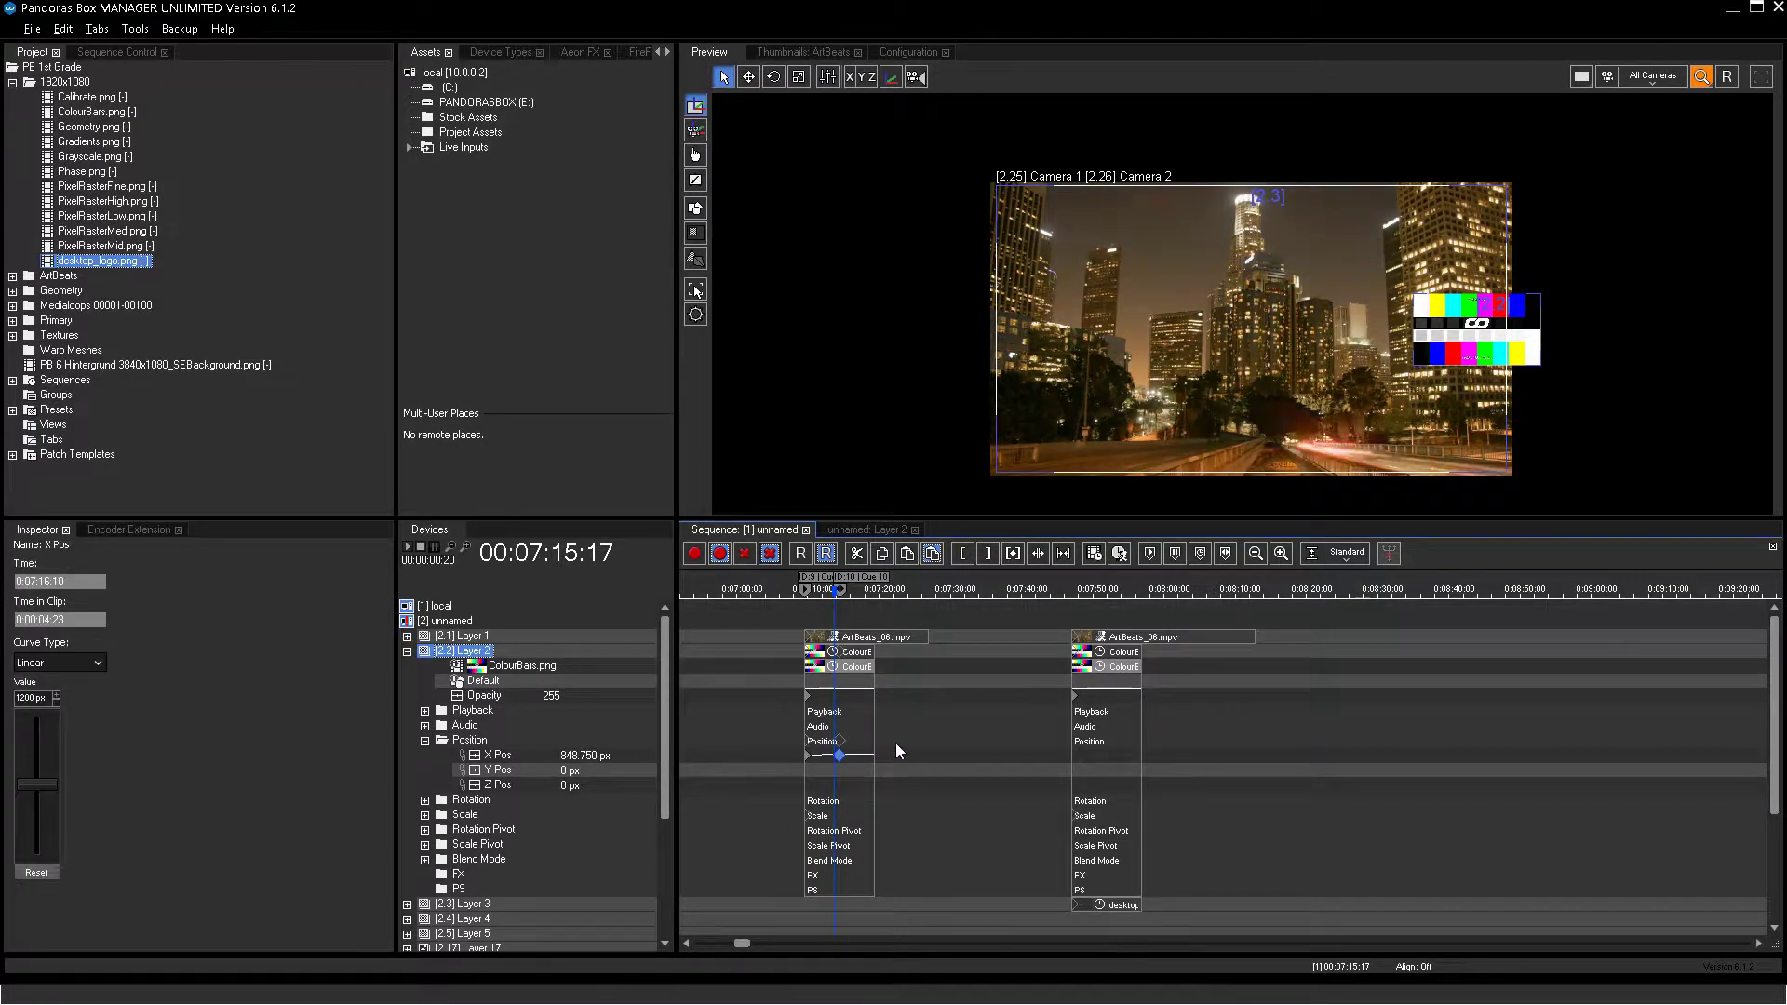
left_click_drag(895, 742, 791, 773)
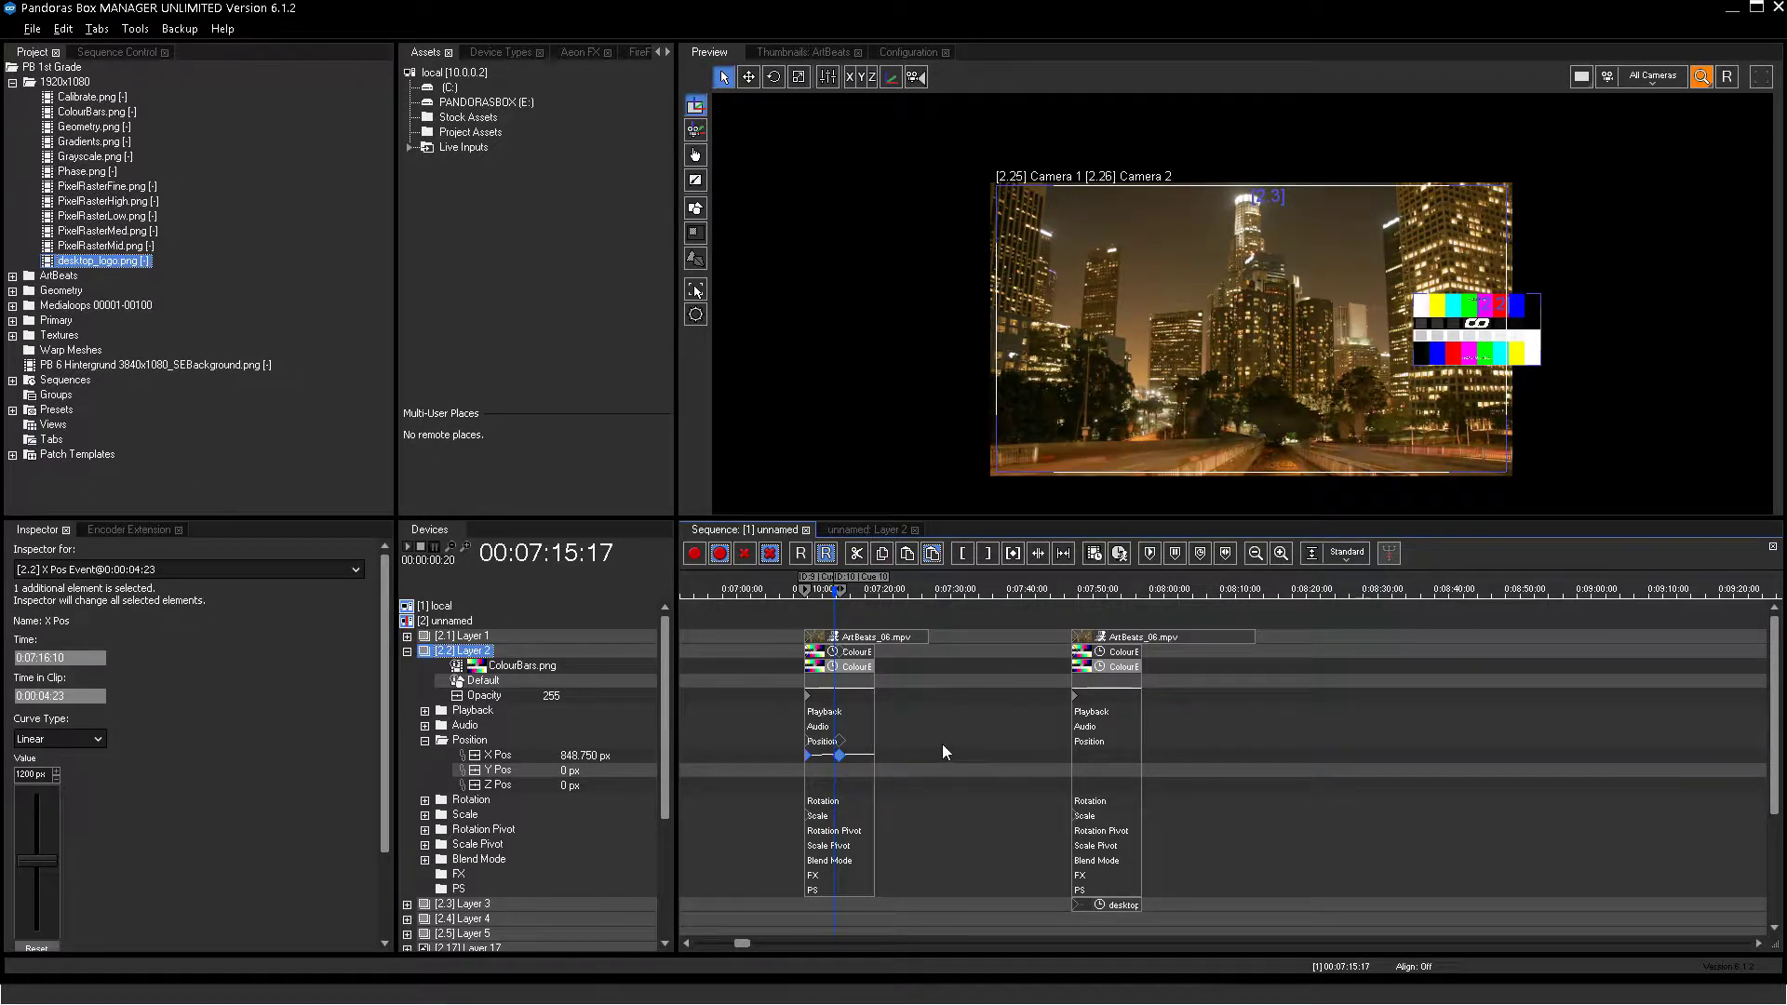
key("ctrl+Right")
key("ctrl+Right")
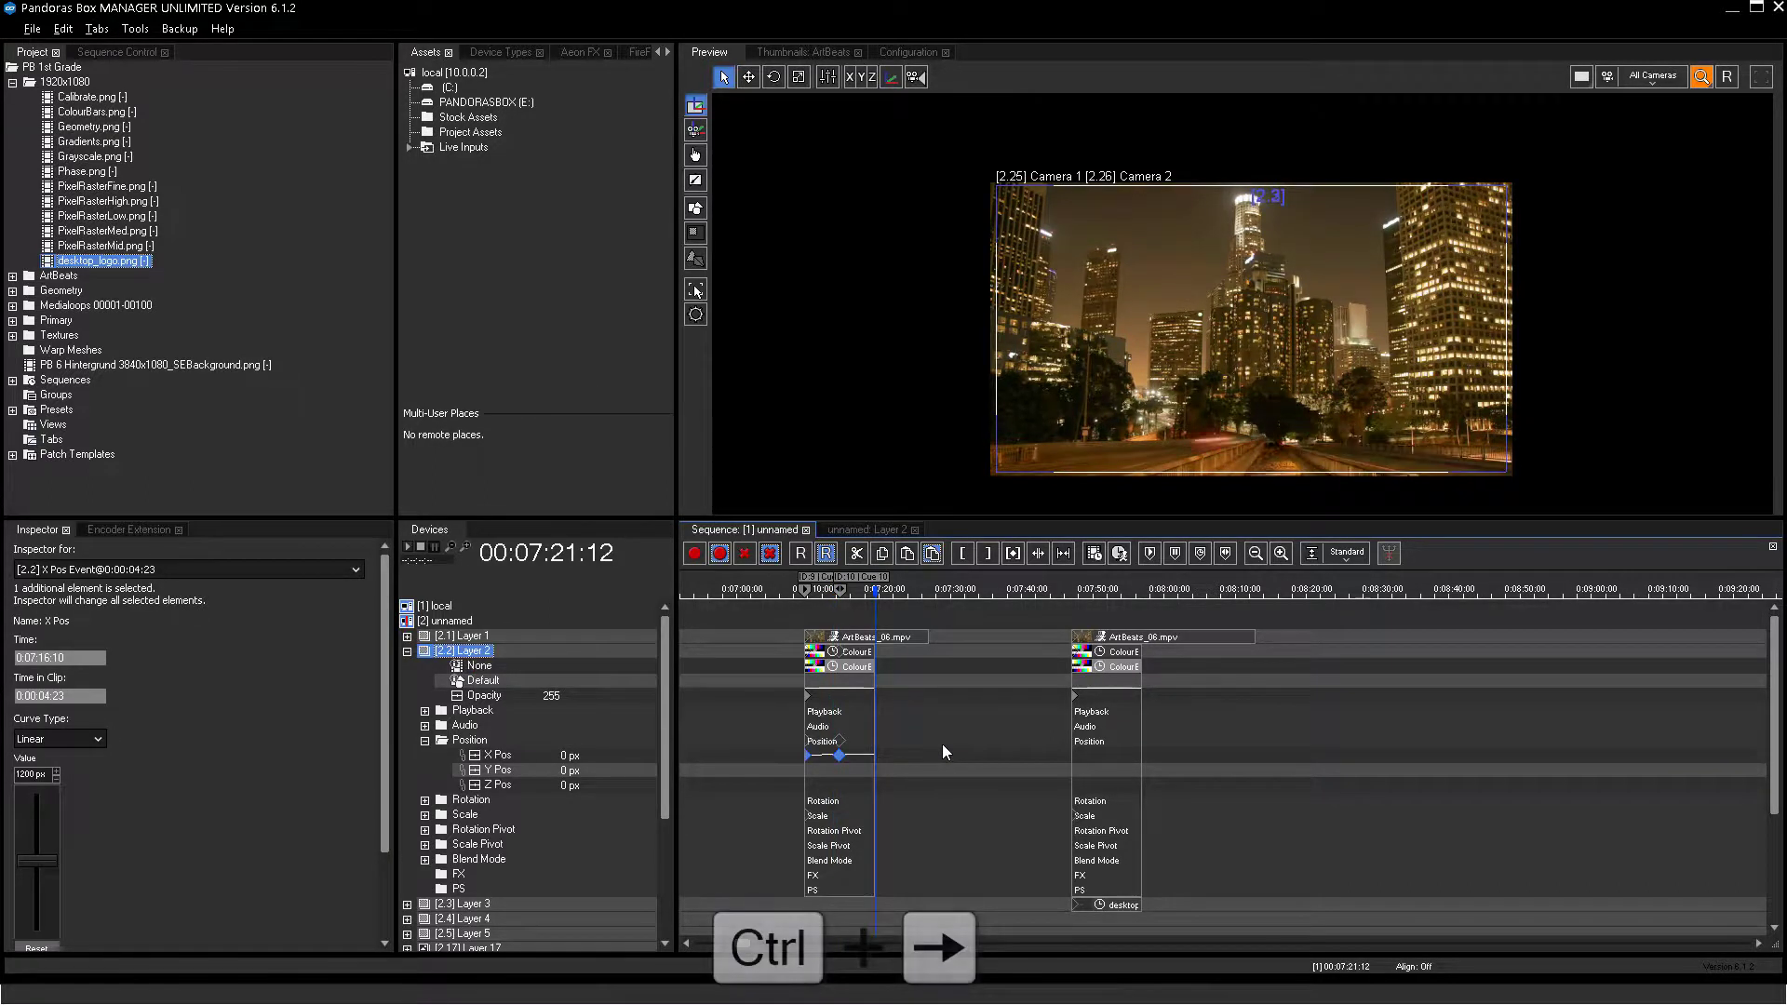
key("ctrl+Right")
key("ctrl+c")
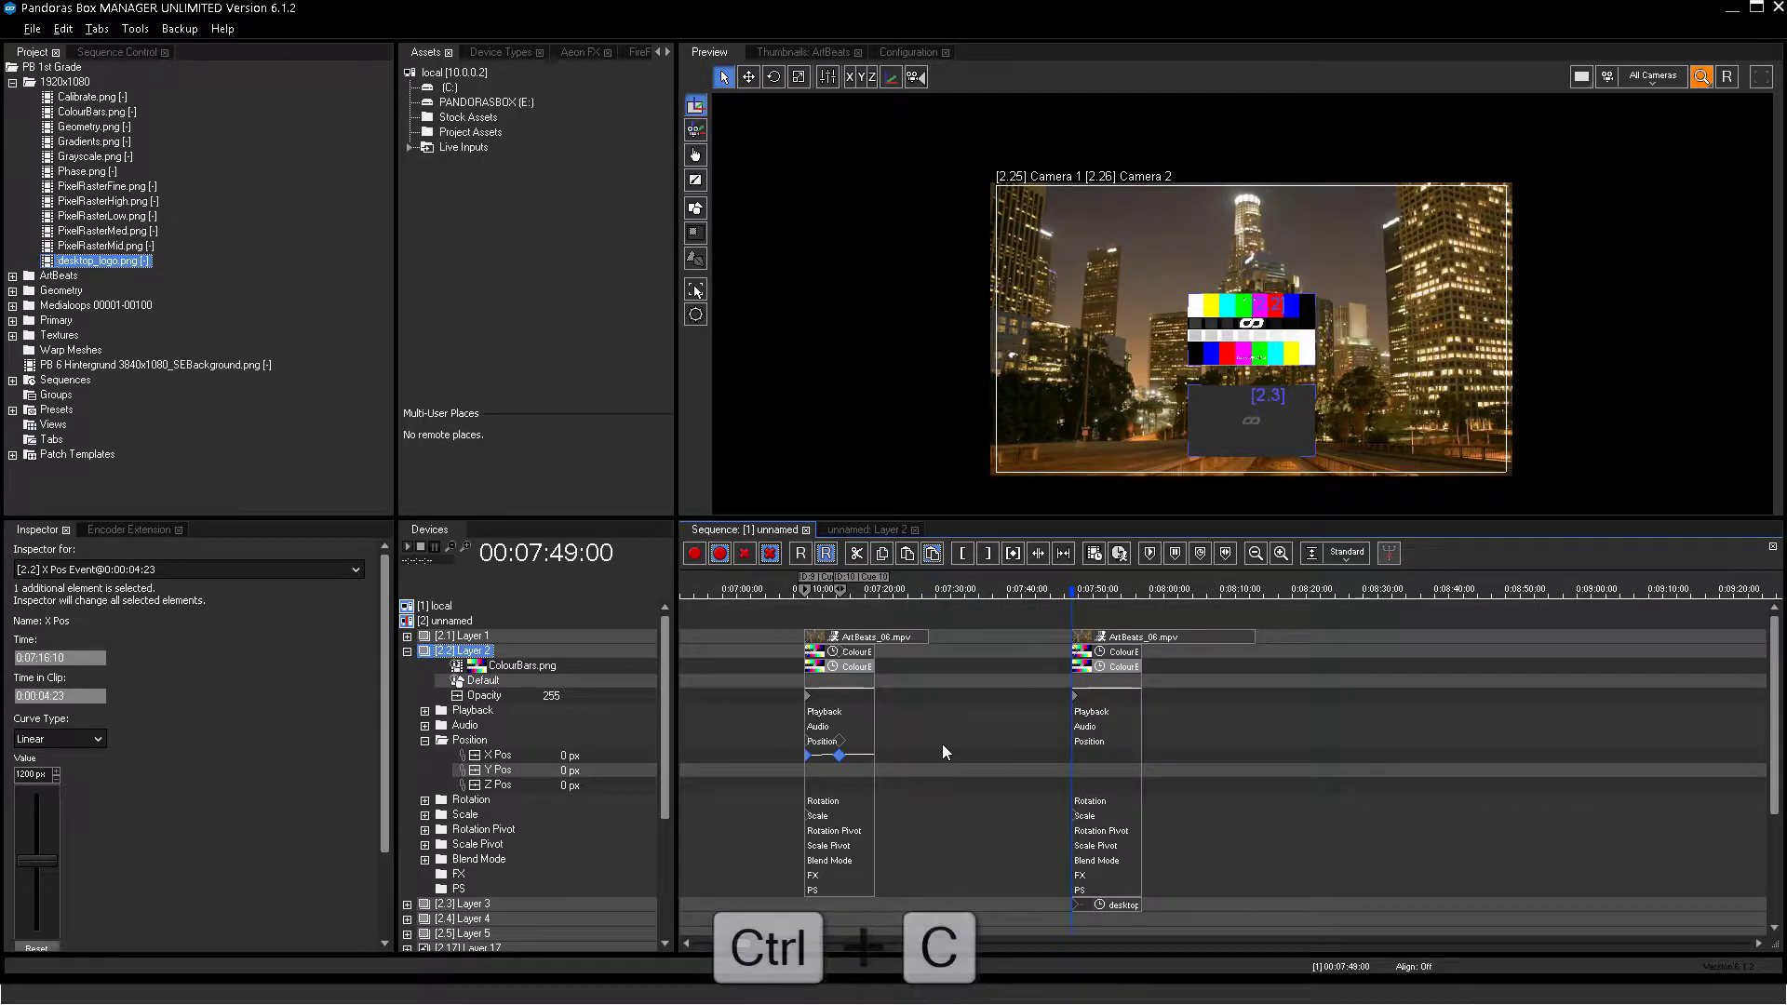
key("ctrl+v")
key("space")
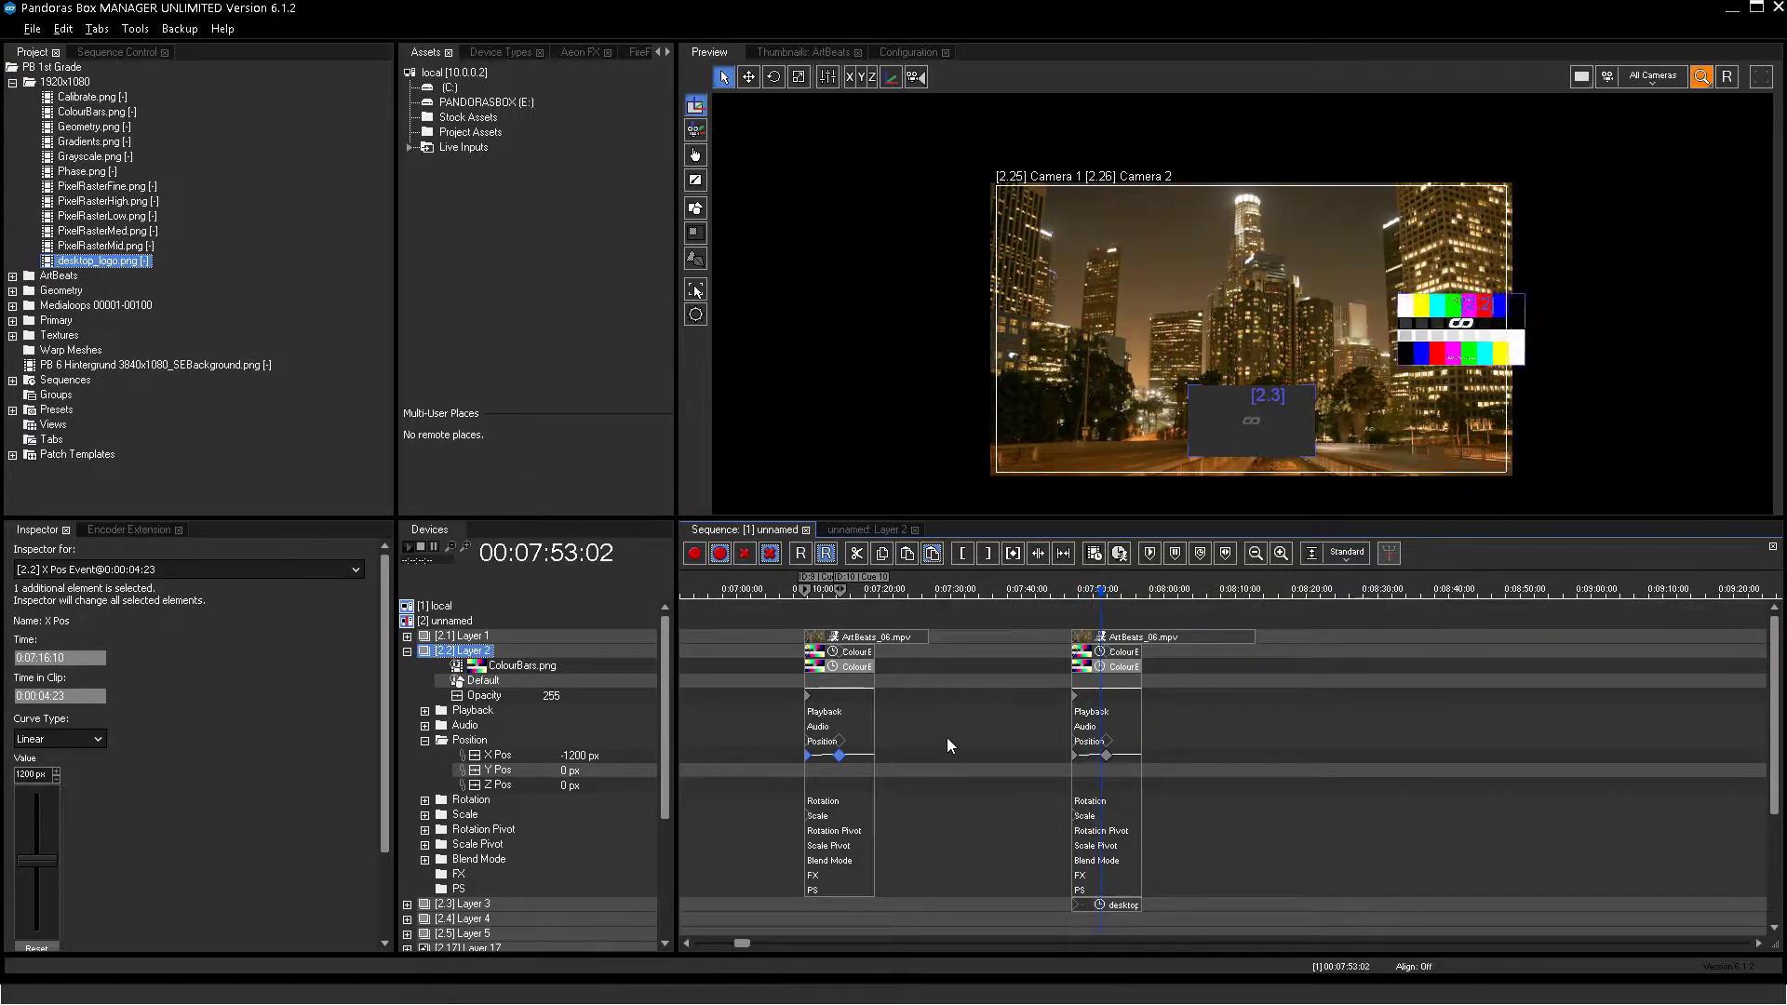
key("space")
Return the playhead to 00:07:49:00, paste the copied X Pos keys into Layer 3's desktop_logo.png clip and play the result
key("ctrl+Left")
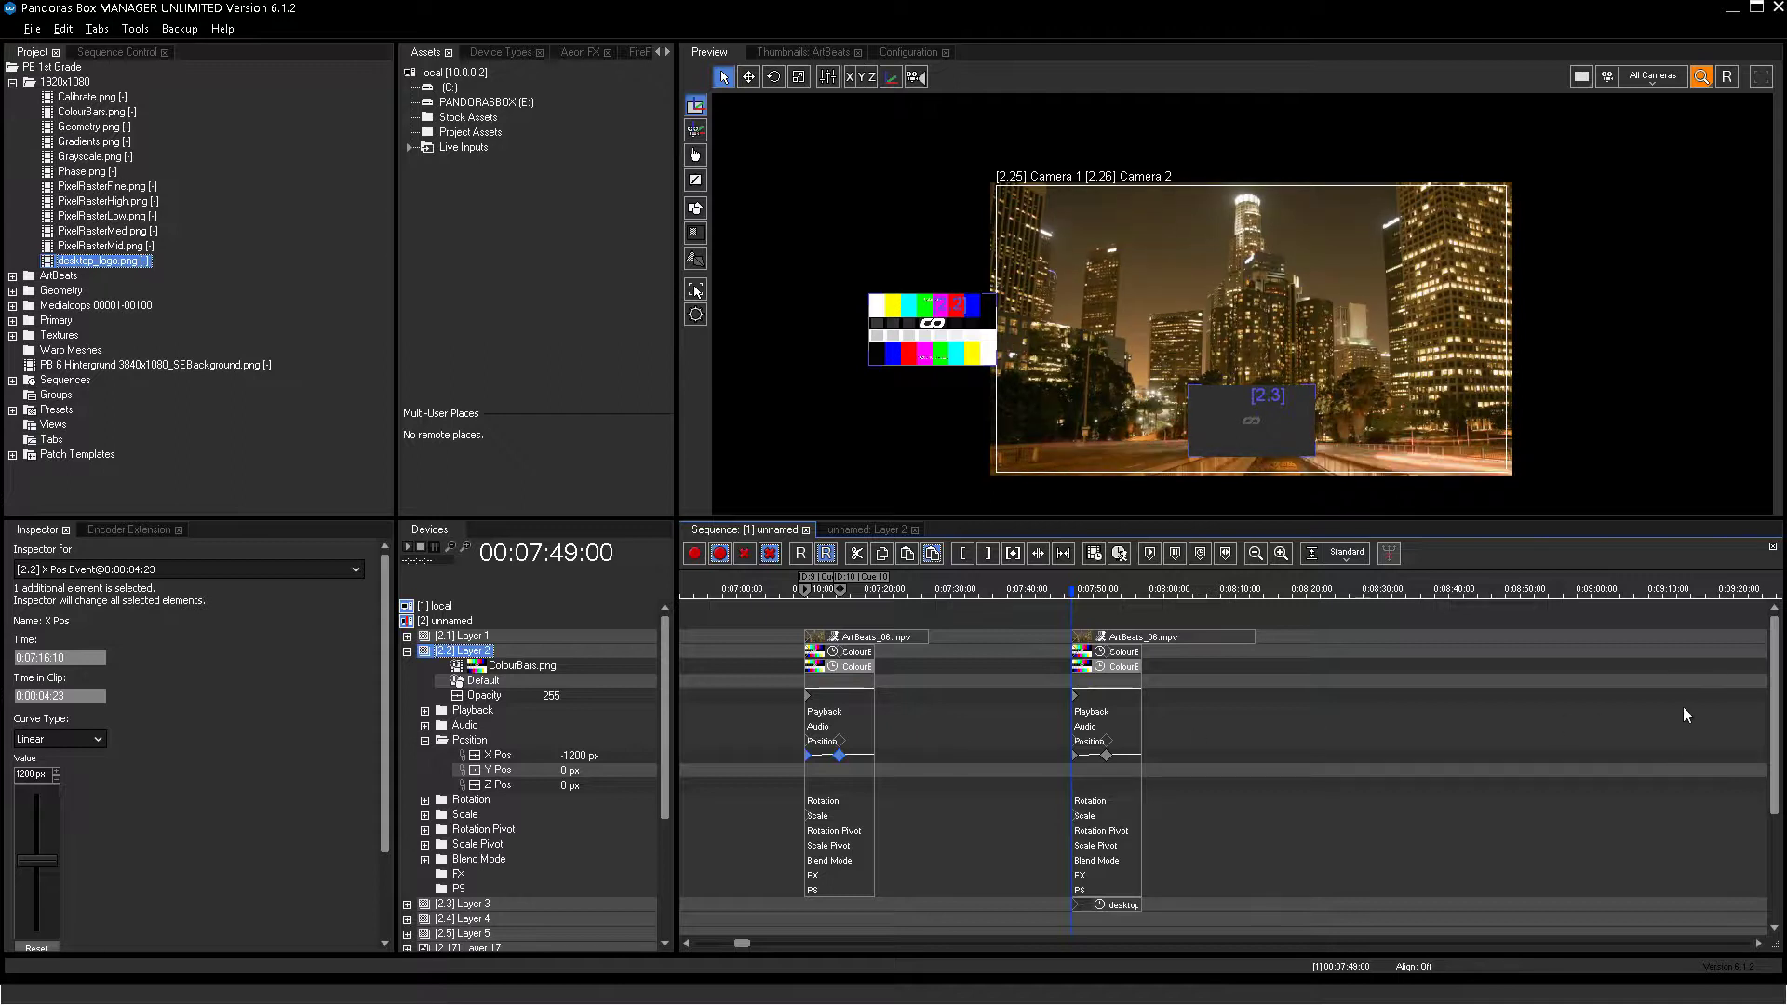
scroll(1684, 715, "down", 5)
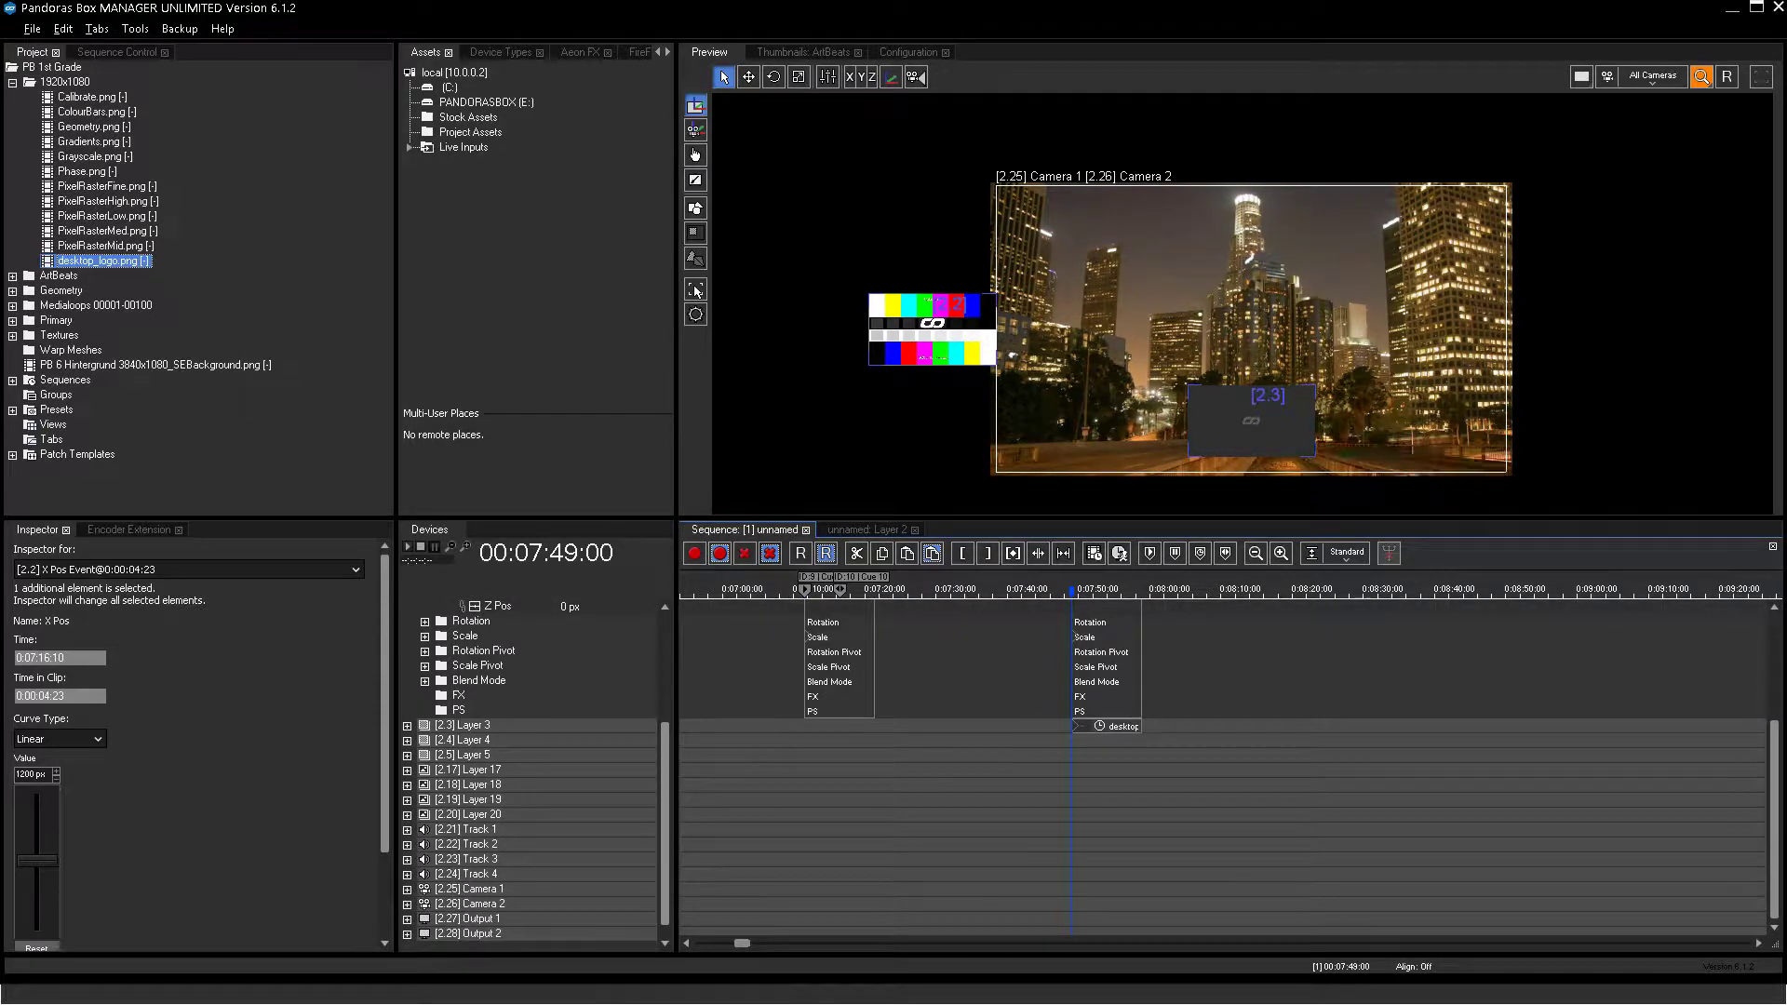
left_click(407, 726)
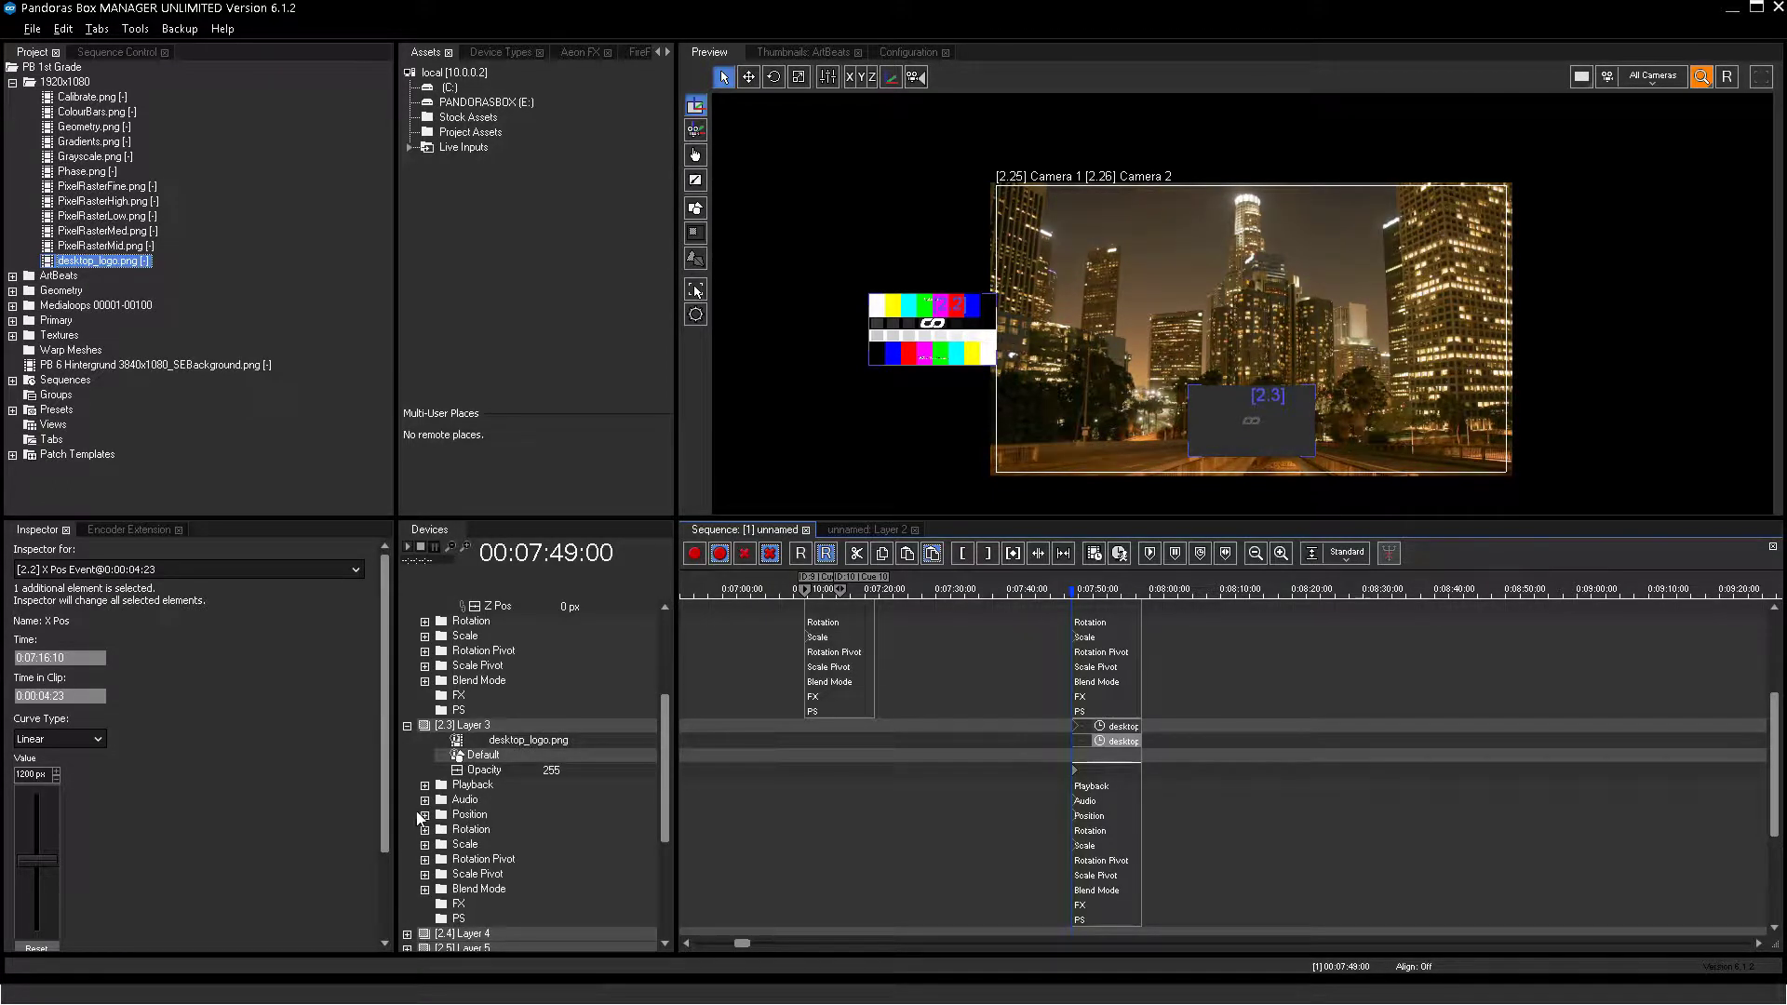
left_click(424, 815)
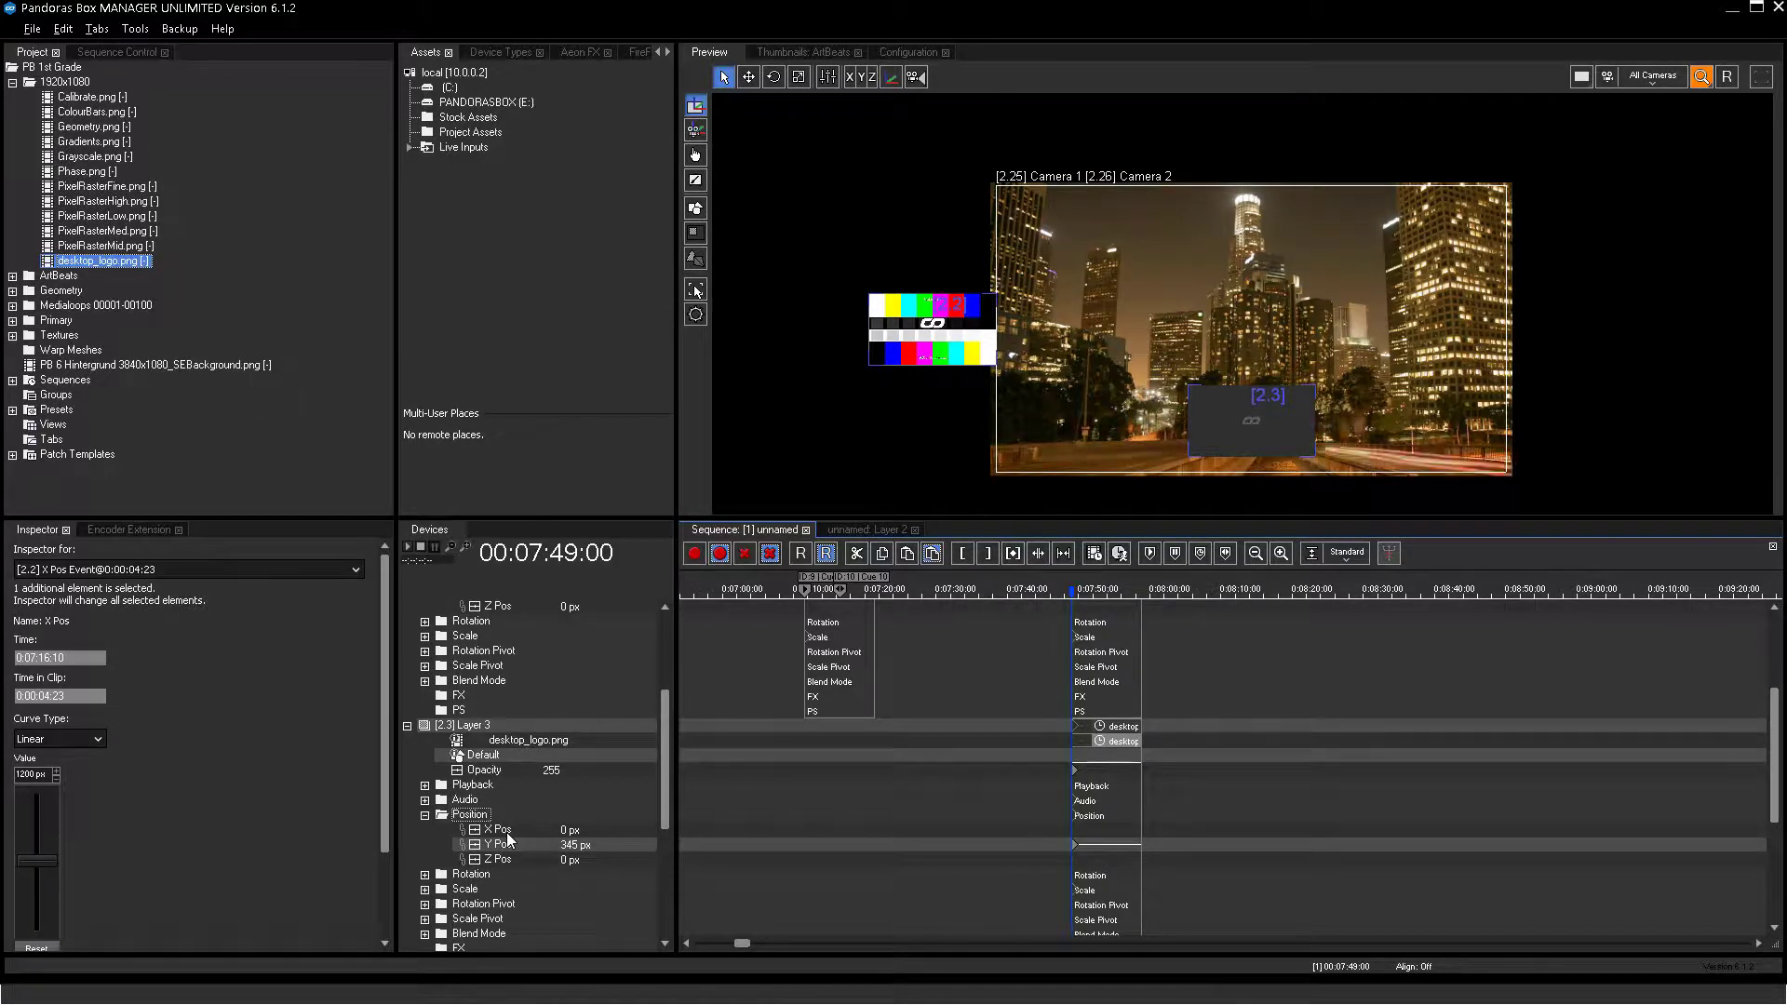
left_click(479, 730)
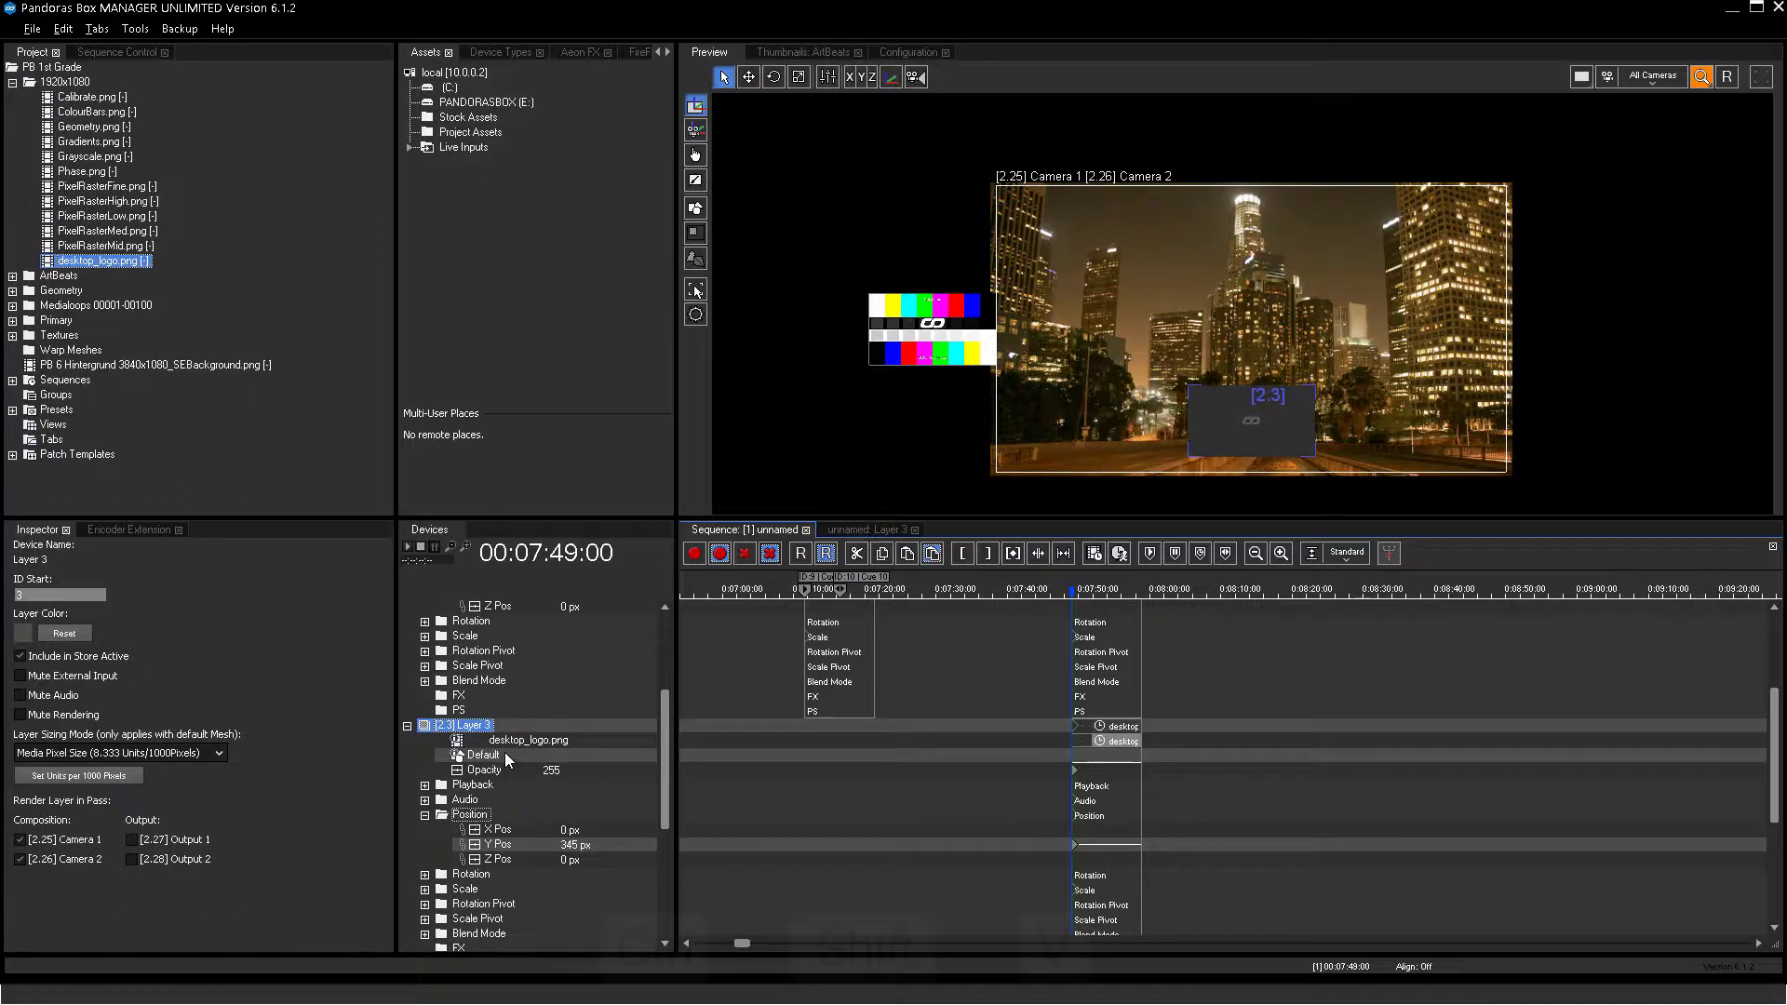
key("ctrl+shift+v")
key("space")
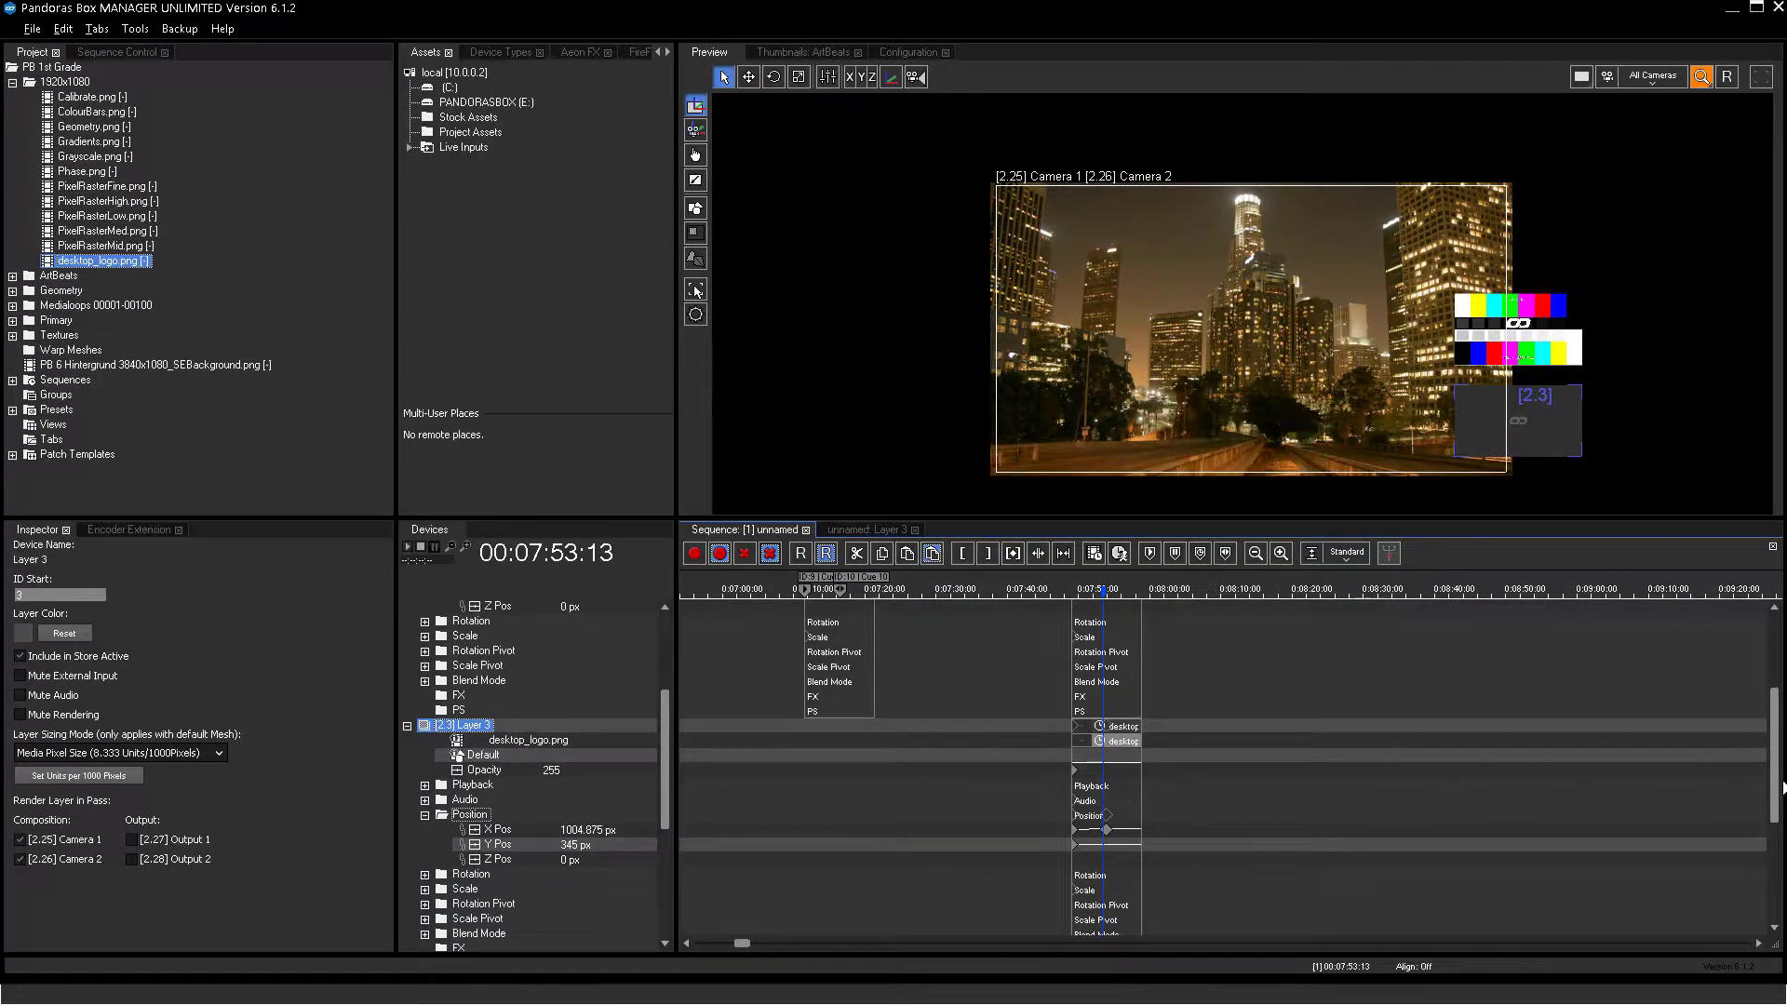
Copy Layer 2's second ColourBars.png clip with its position keys to 00:08:00:15, play the copy and collapse Layer 2
left_click_drag(1776, 787, 1775, 711)
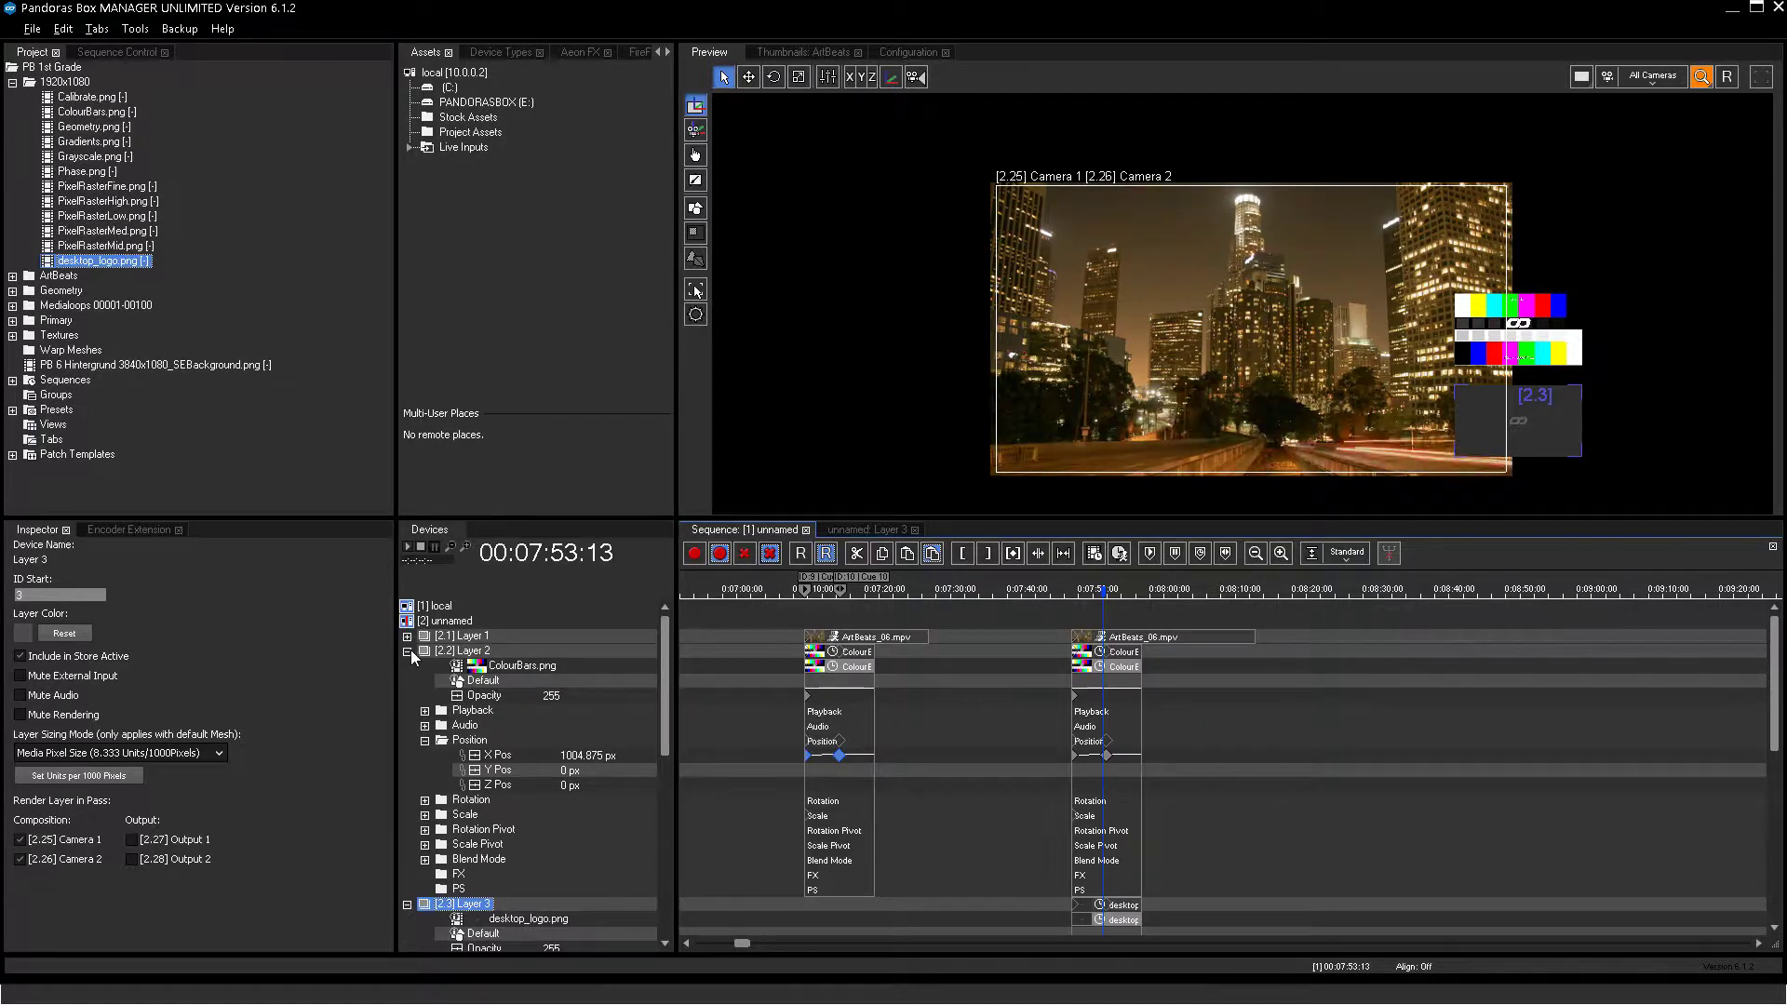
left_click(1114, 655)
key("ctrl+c")
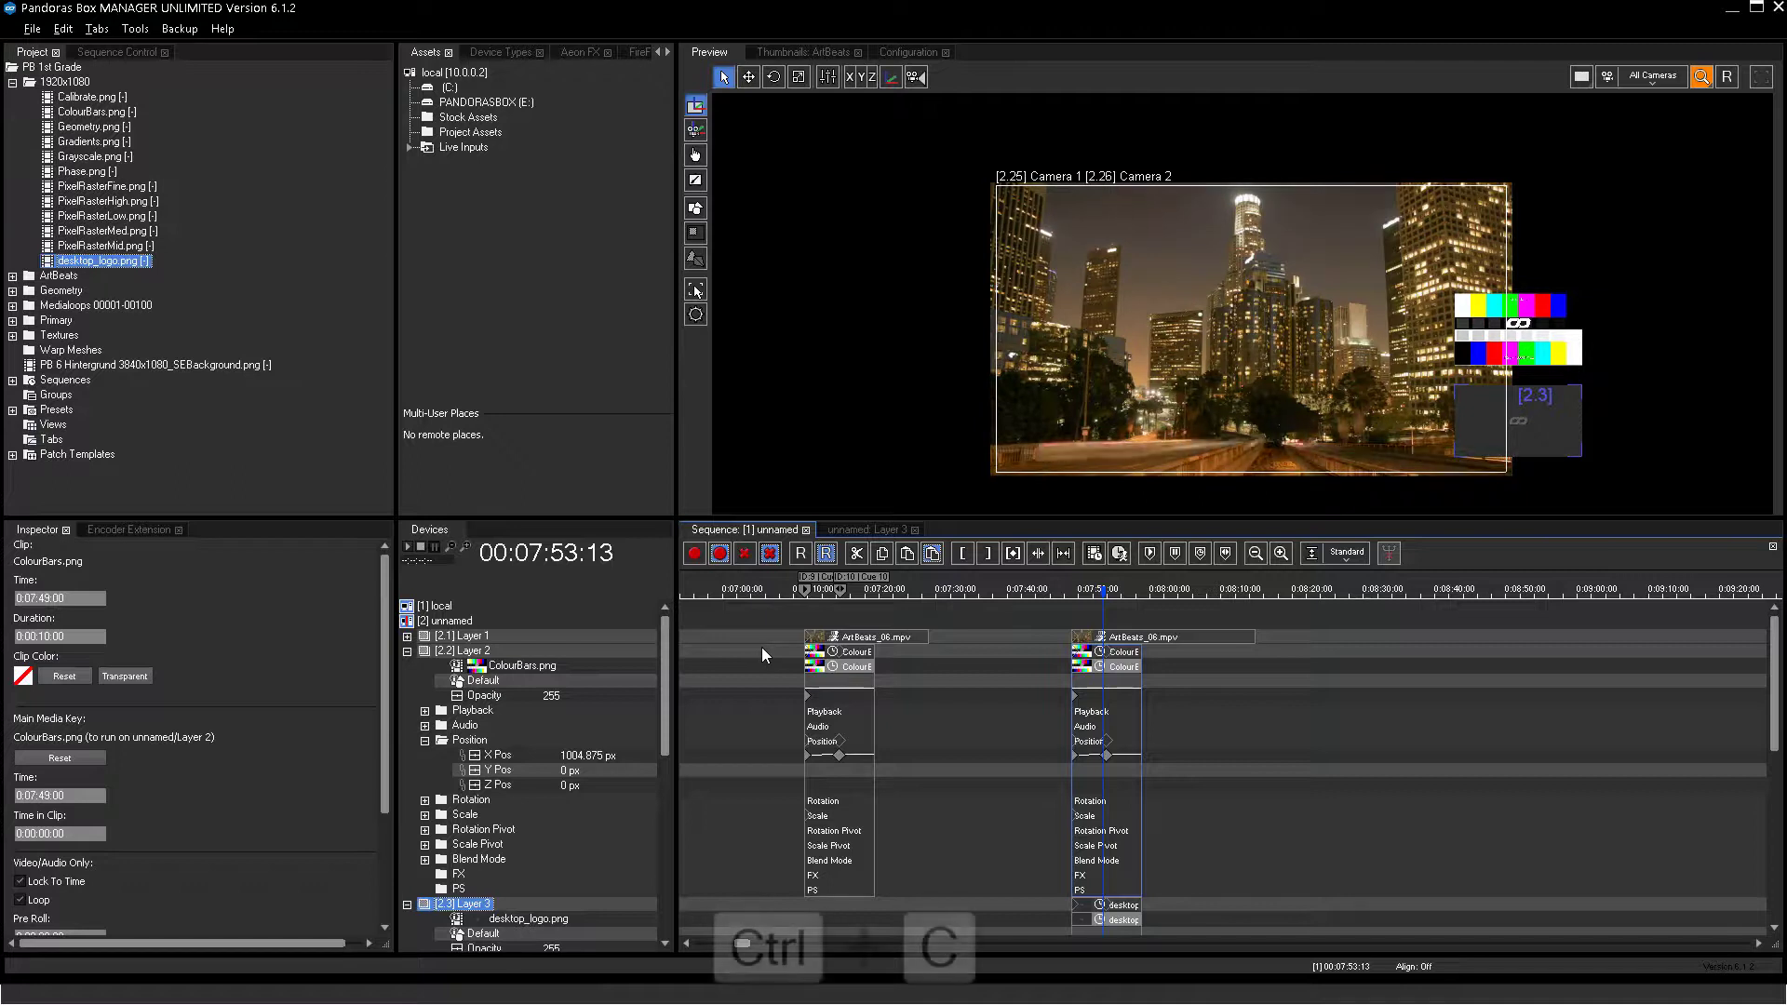
left_click(1153, 591)
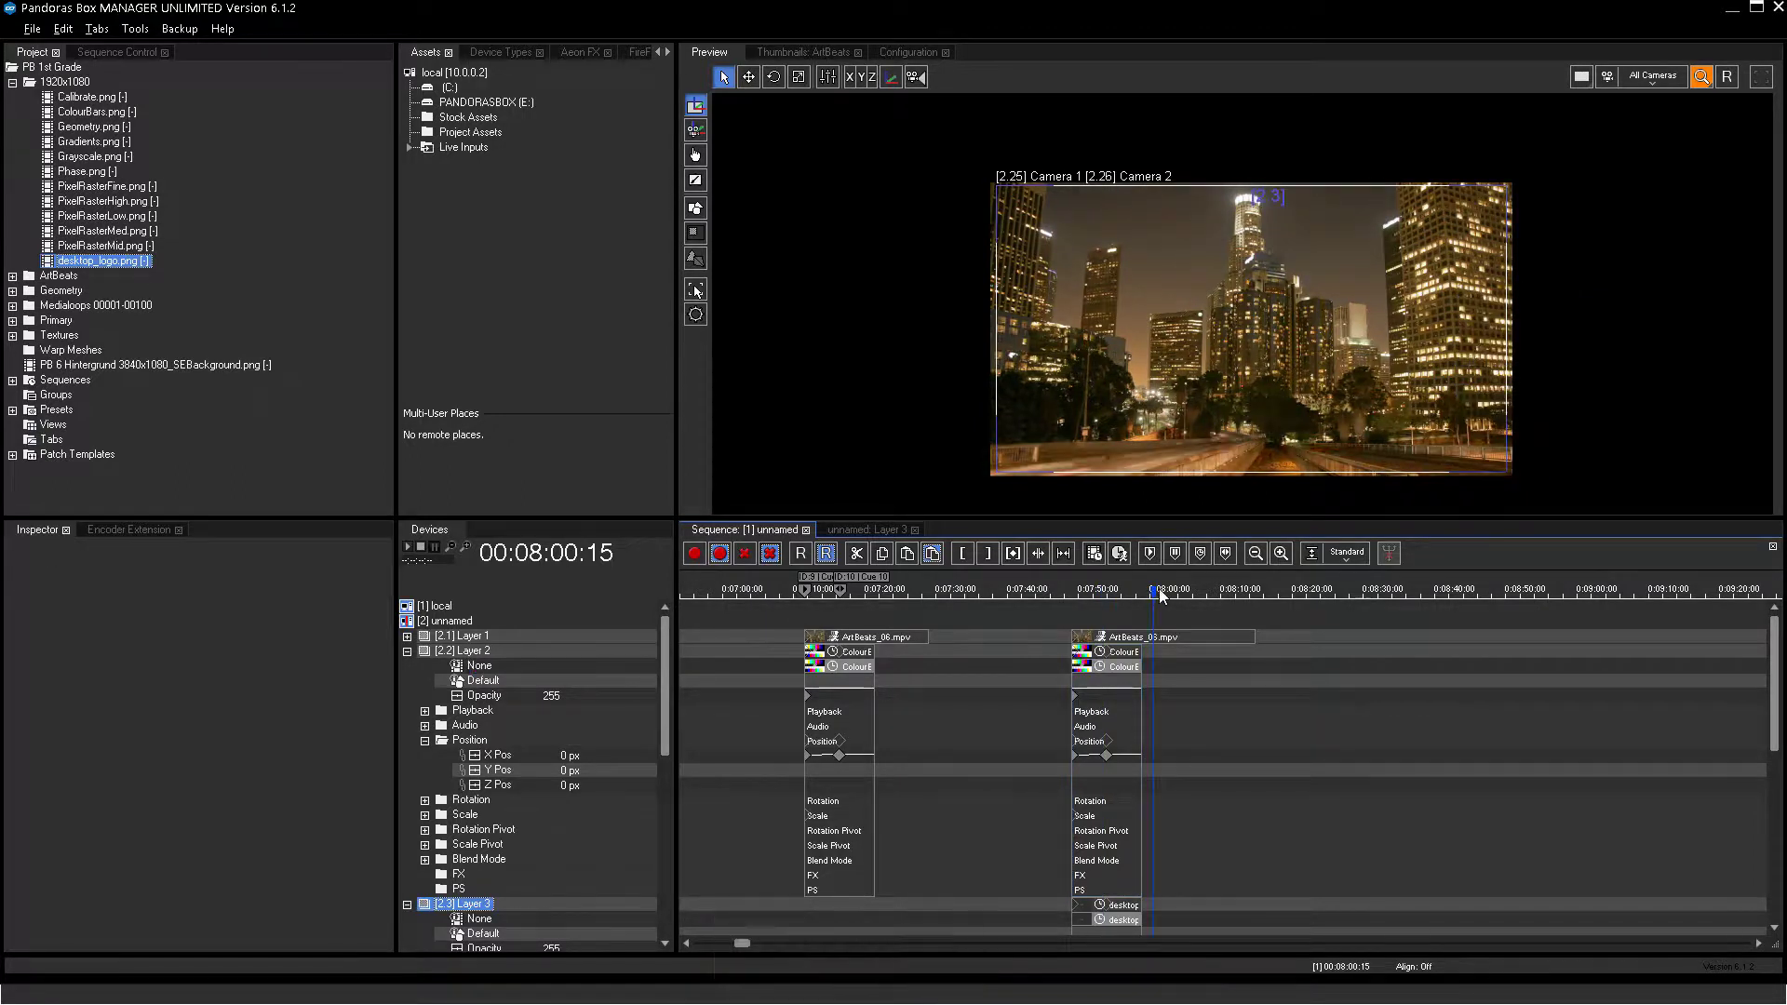
key("ctrl+v")
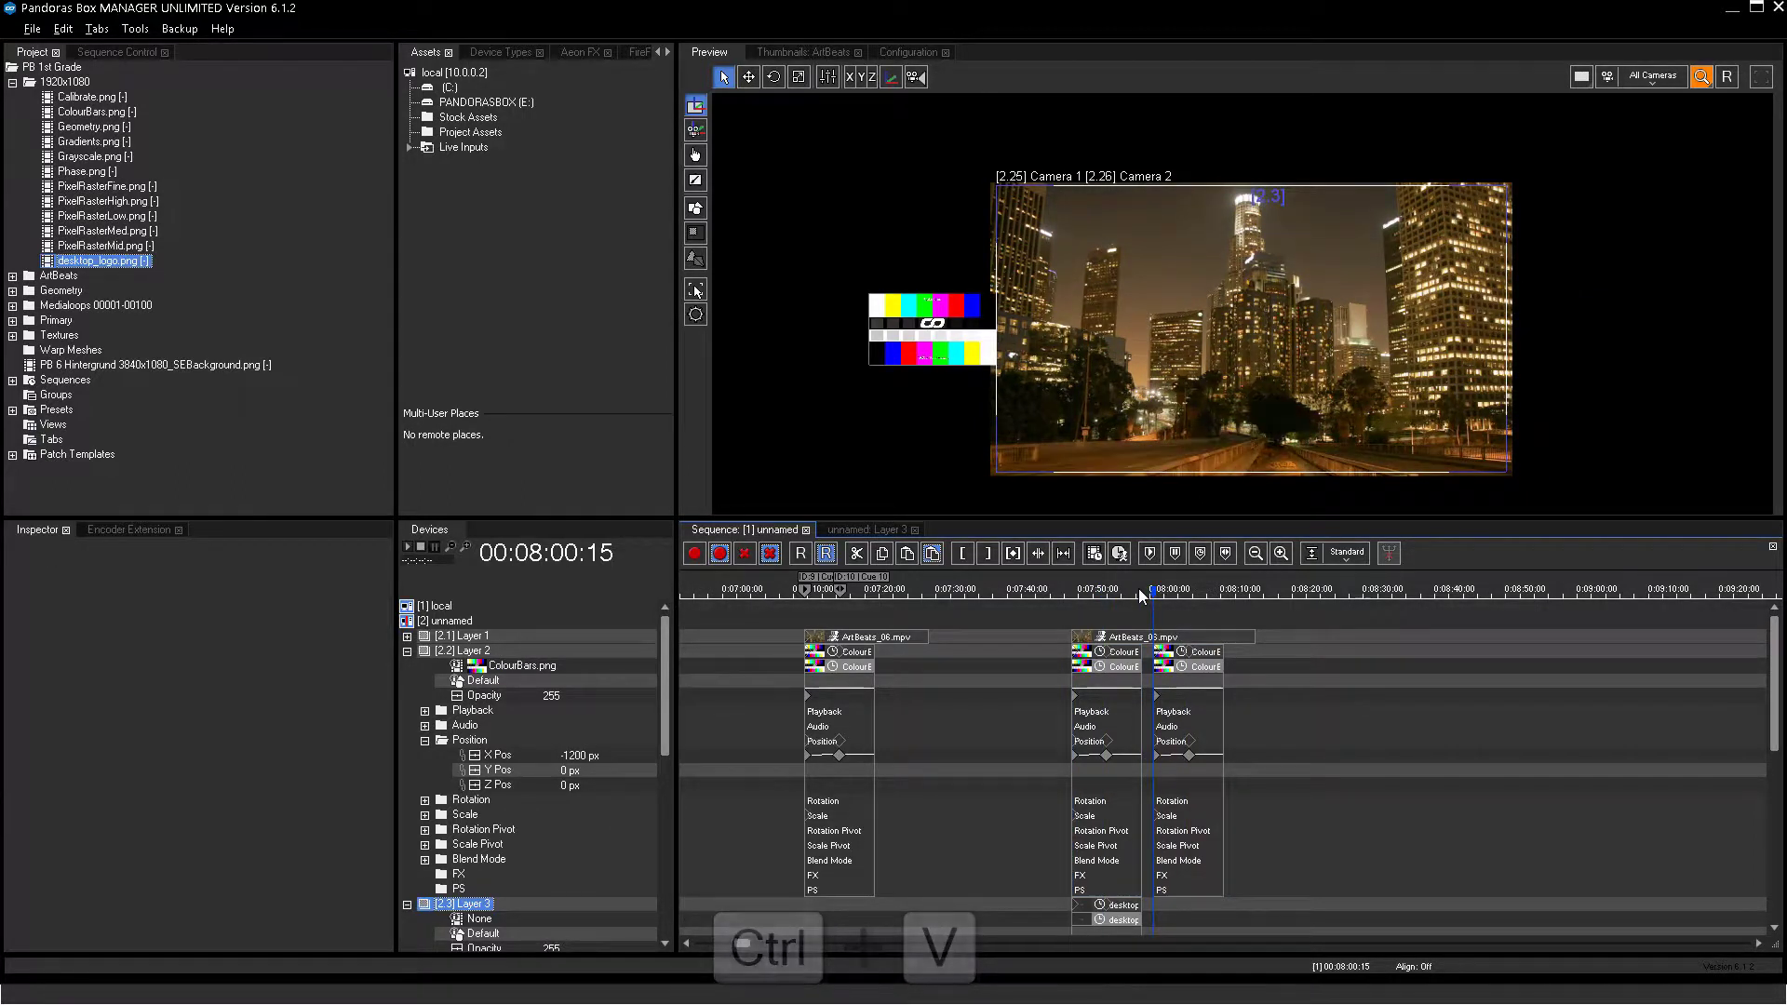
key("space")
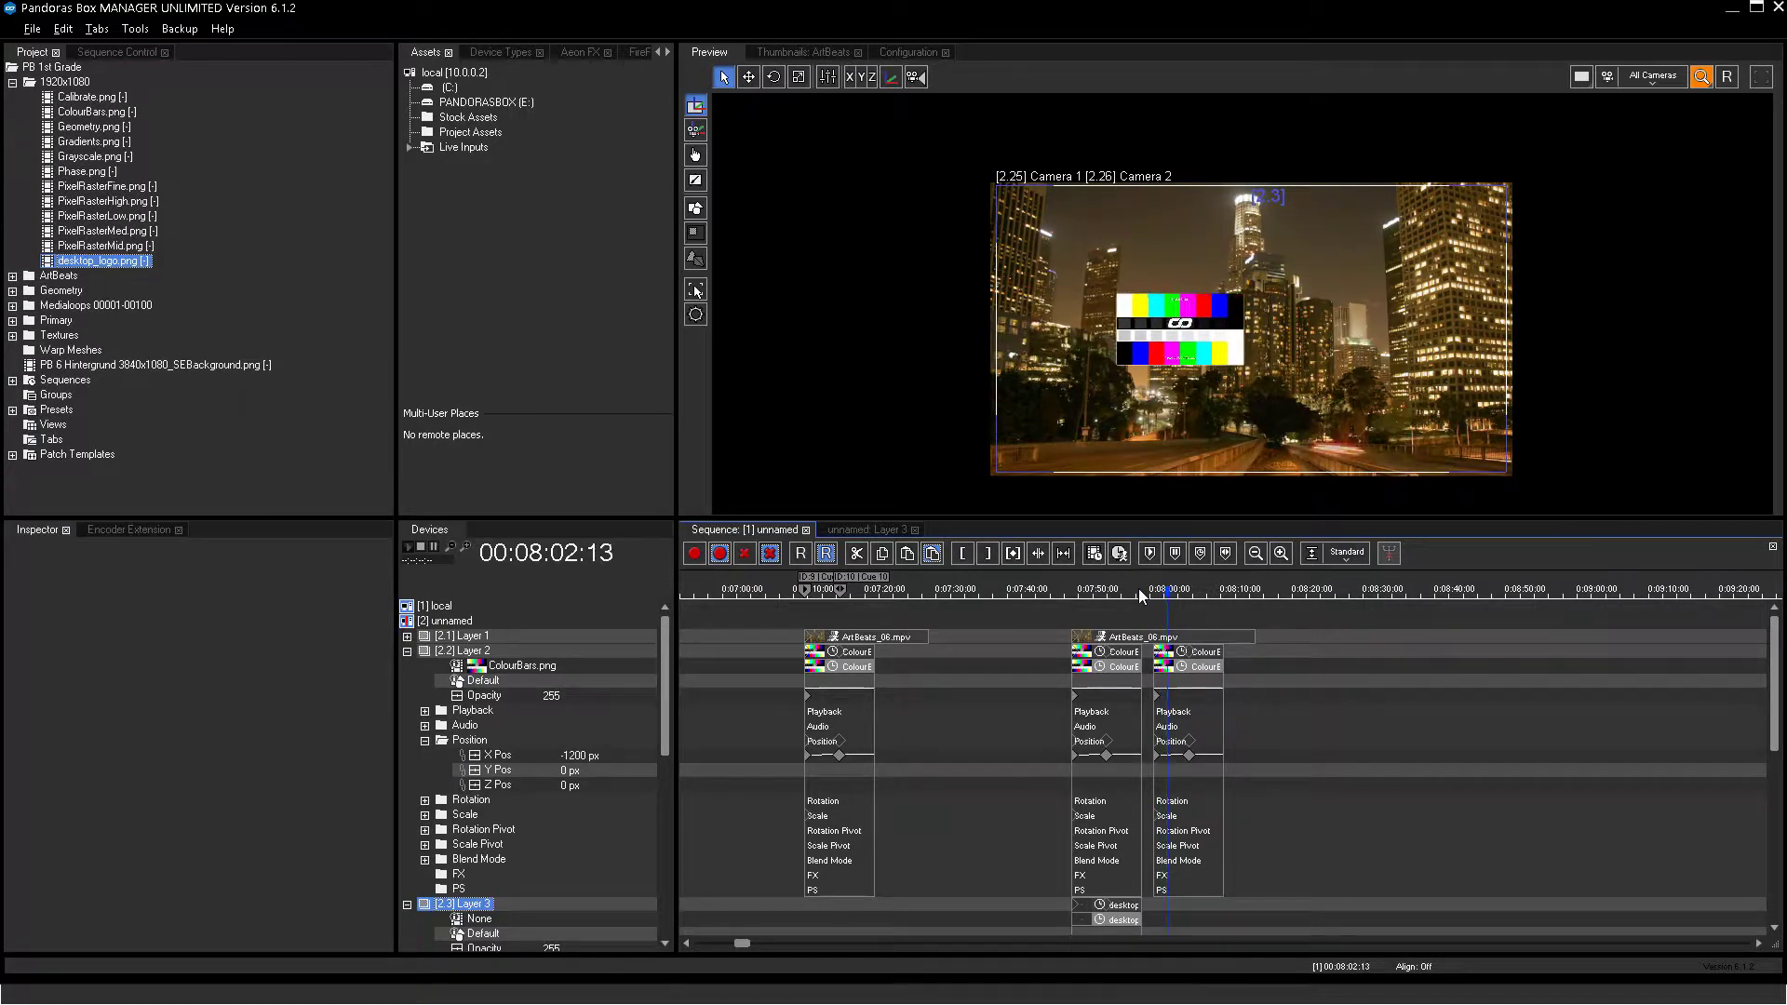
key("space")
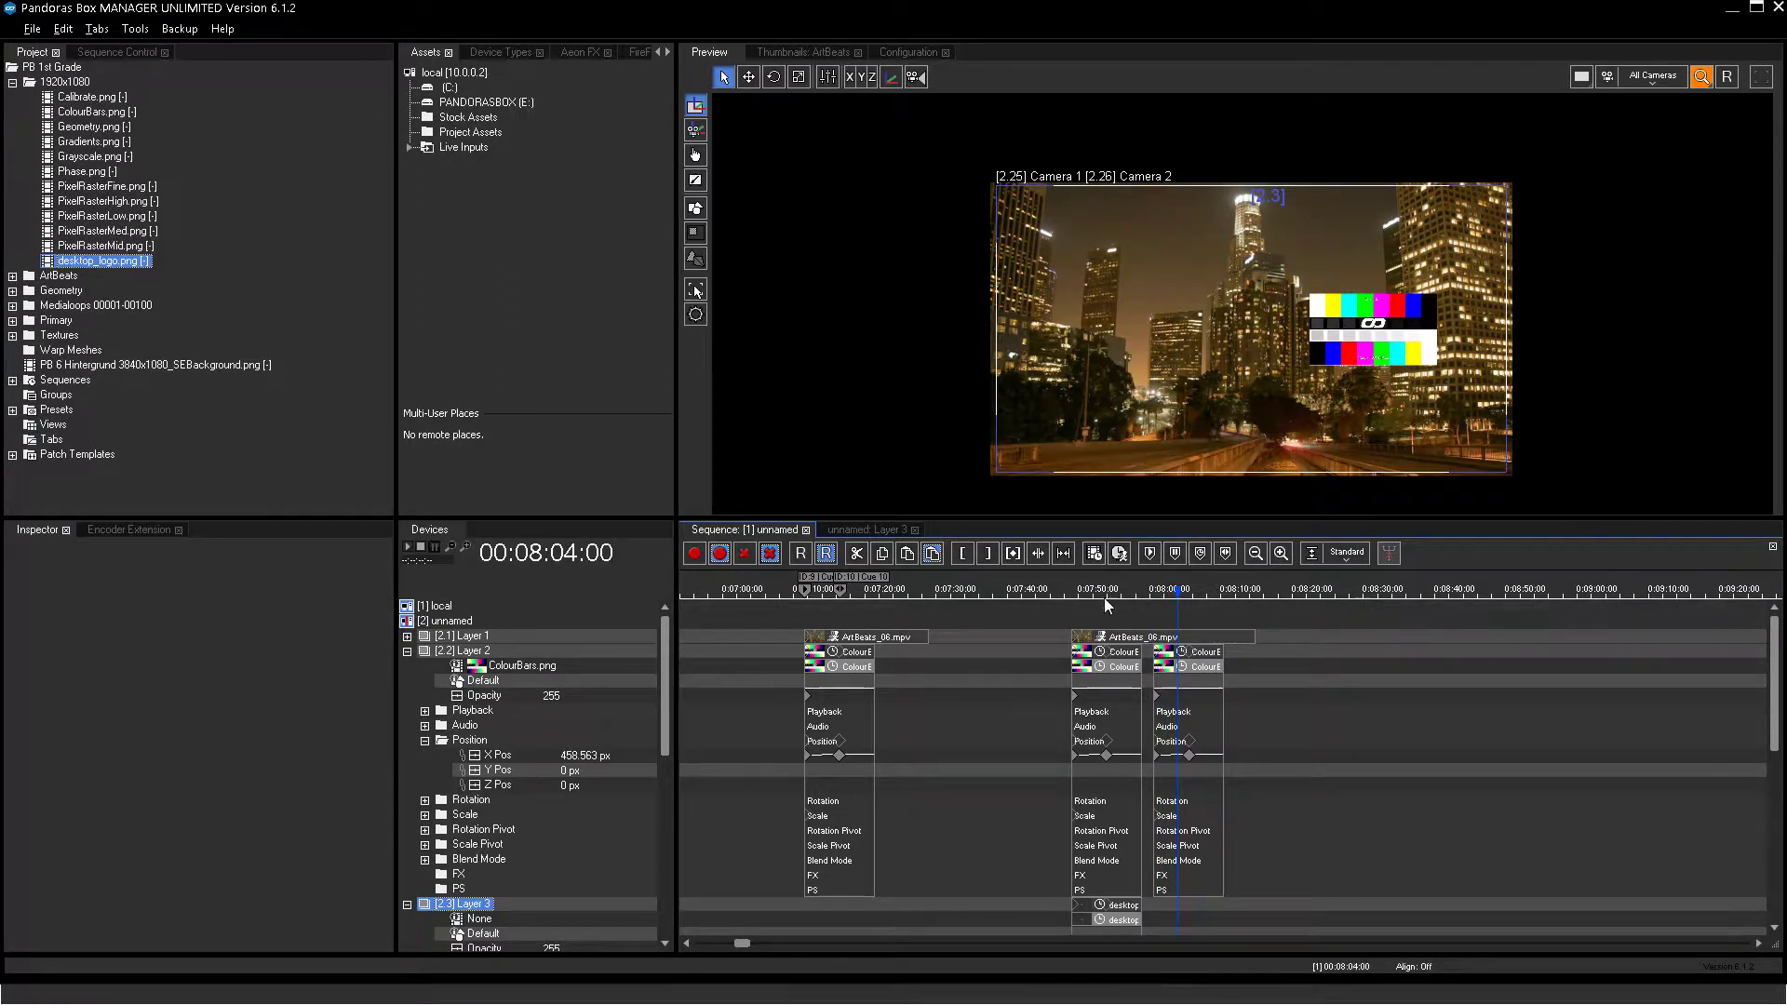
left_click(407, 651)
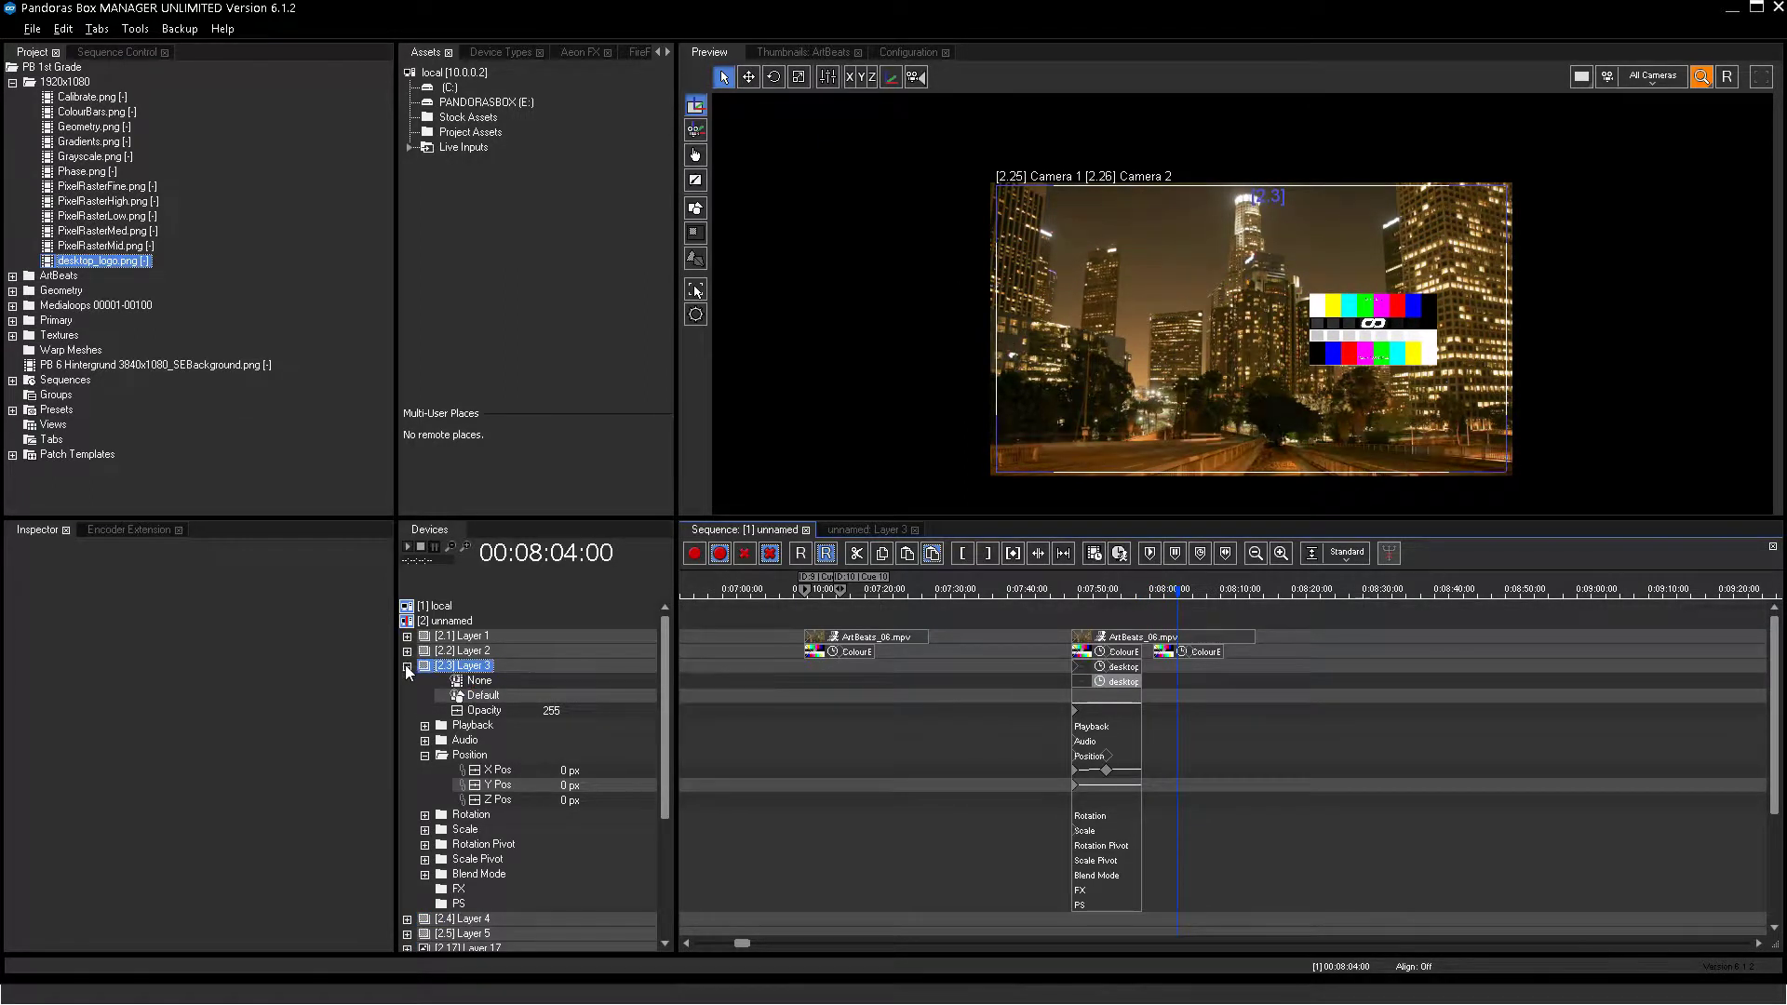
Copy the ArtBeats_06.mpv, desktop_logo.png and last two ColourBars.png clips together to 00:08:19:07 and play the copies, with Layer 3 collapsed
left_click(407, 665)
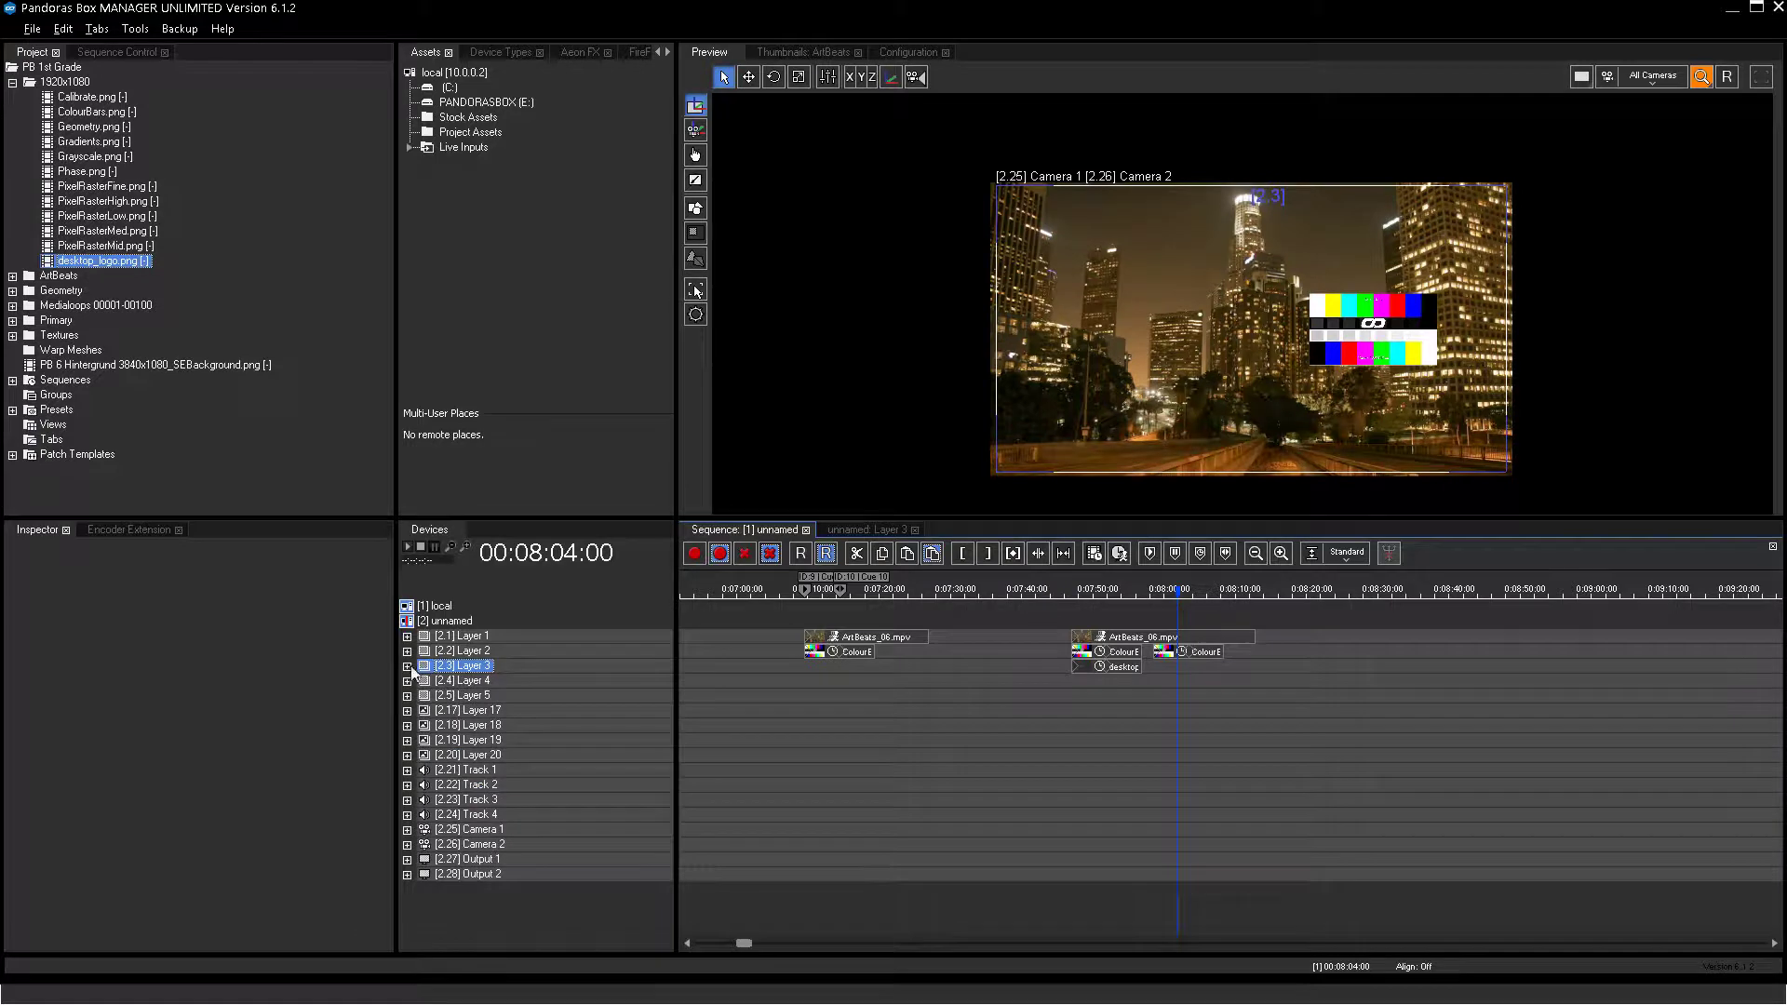
left_click(1131, 655, "ctrl")
left_click(1131, 654, "ctrl")
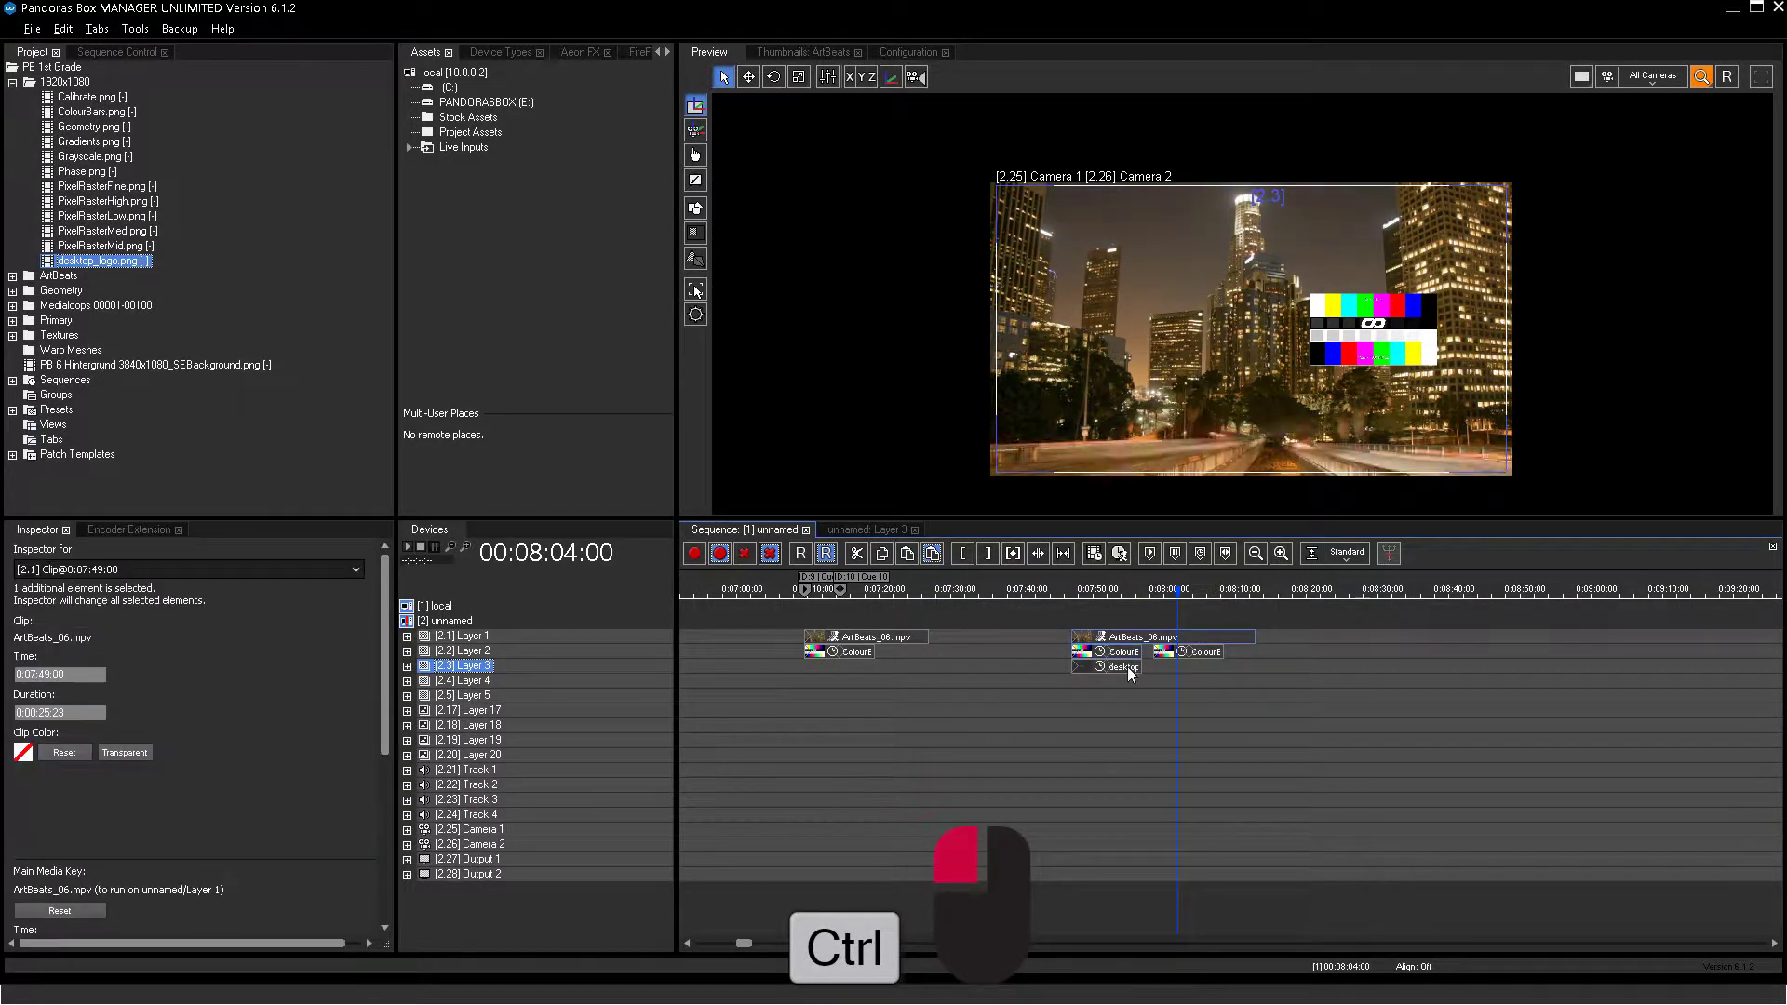
left_click(1128, 668, "ctrl")
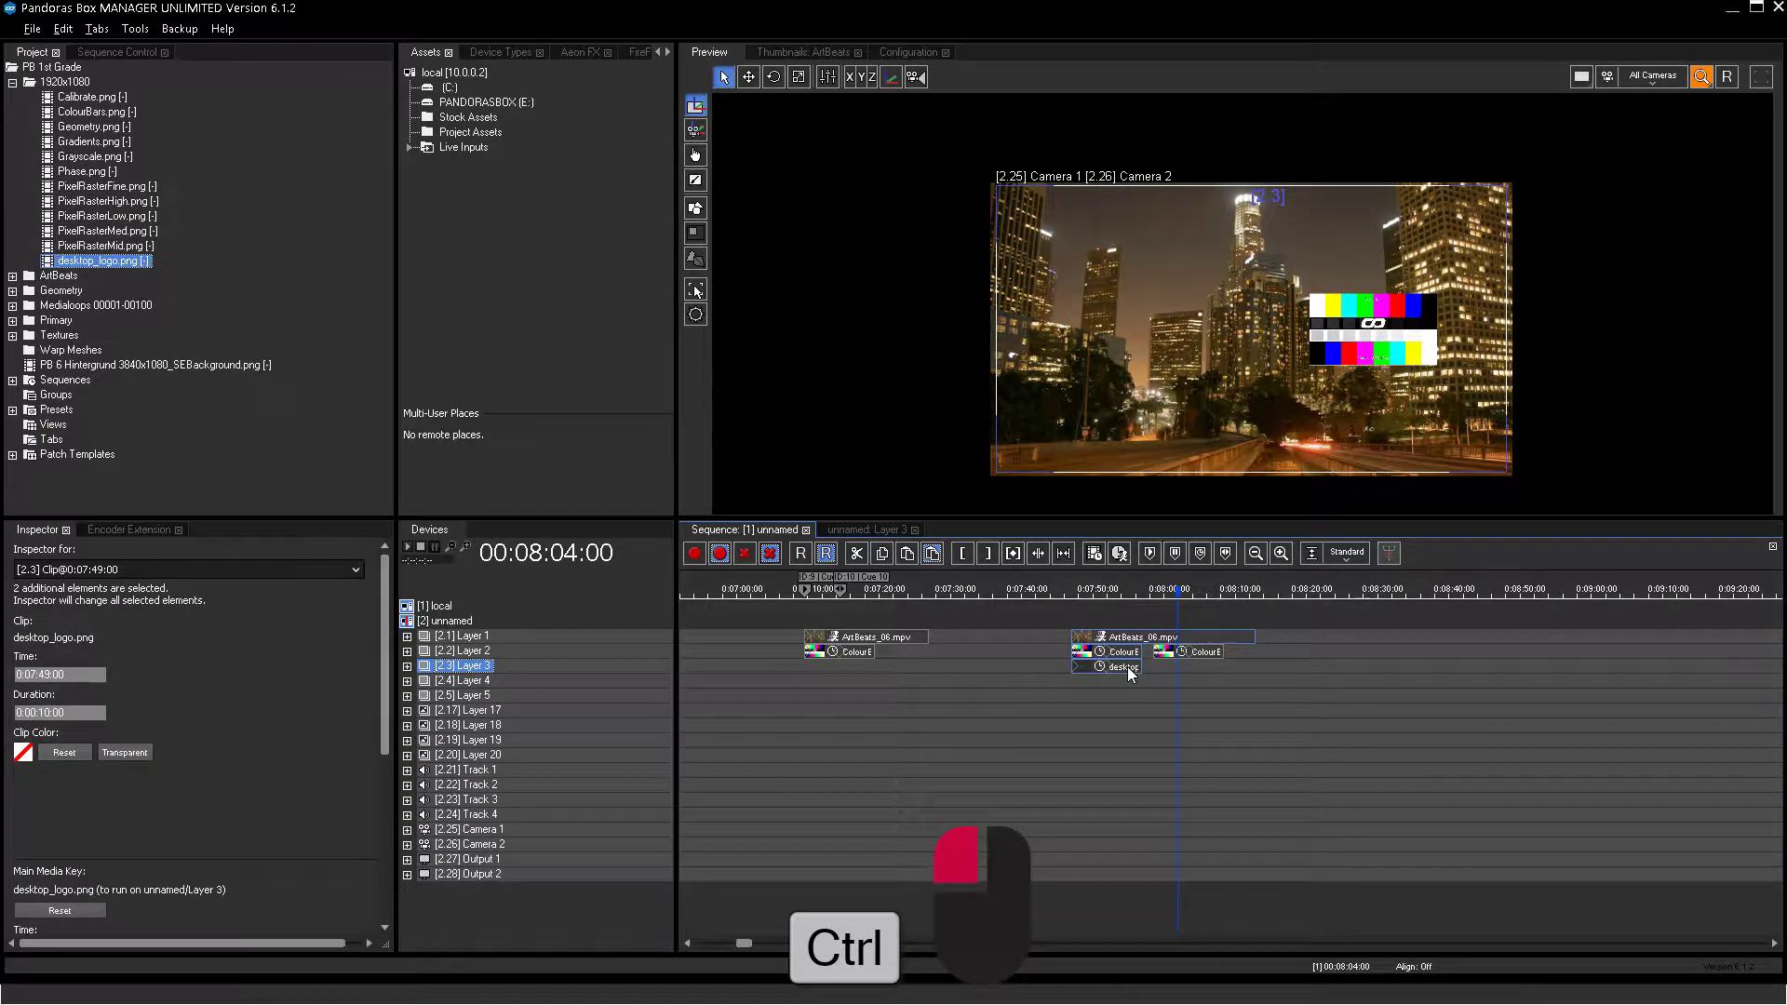
left_click(1178, 652, "ctrl")
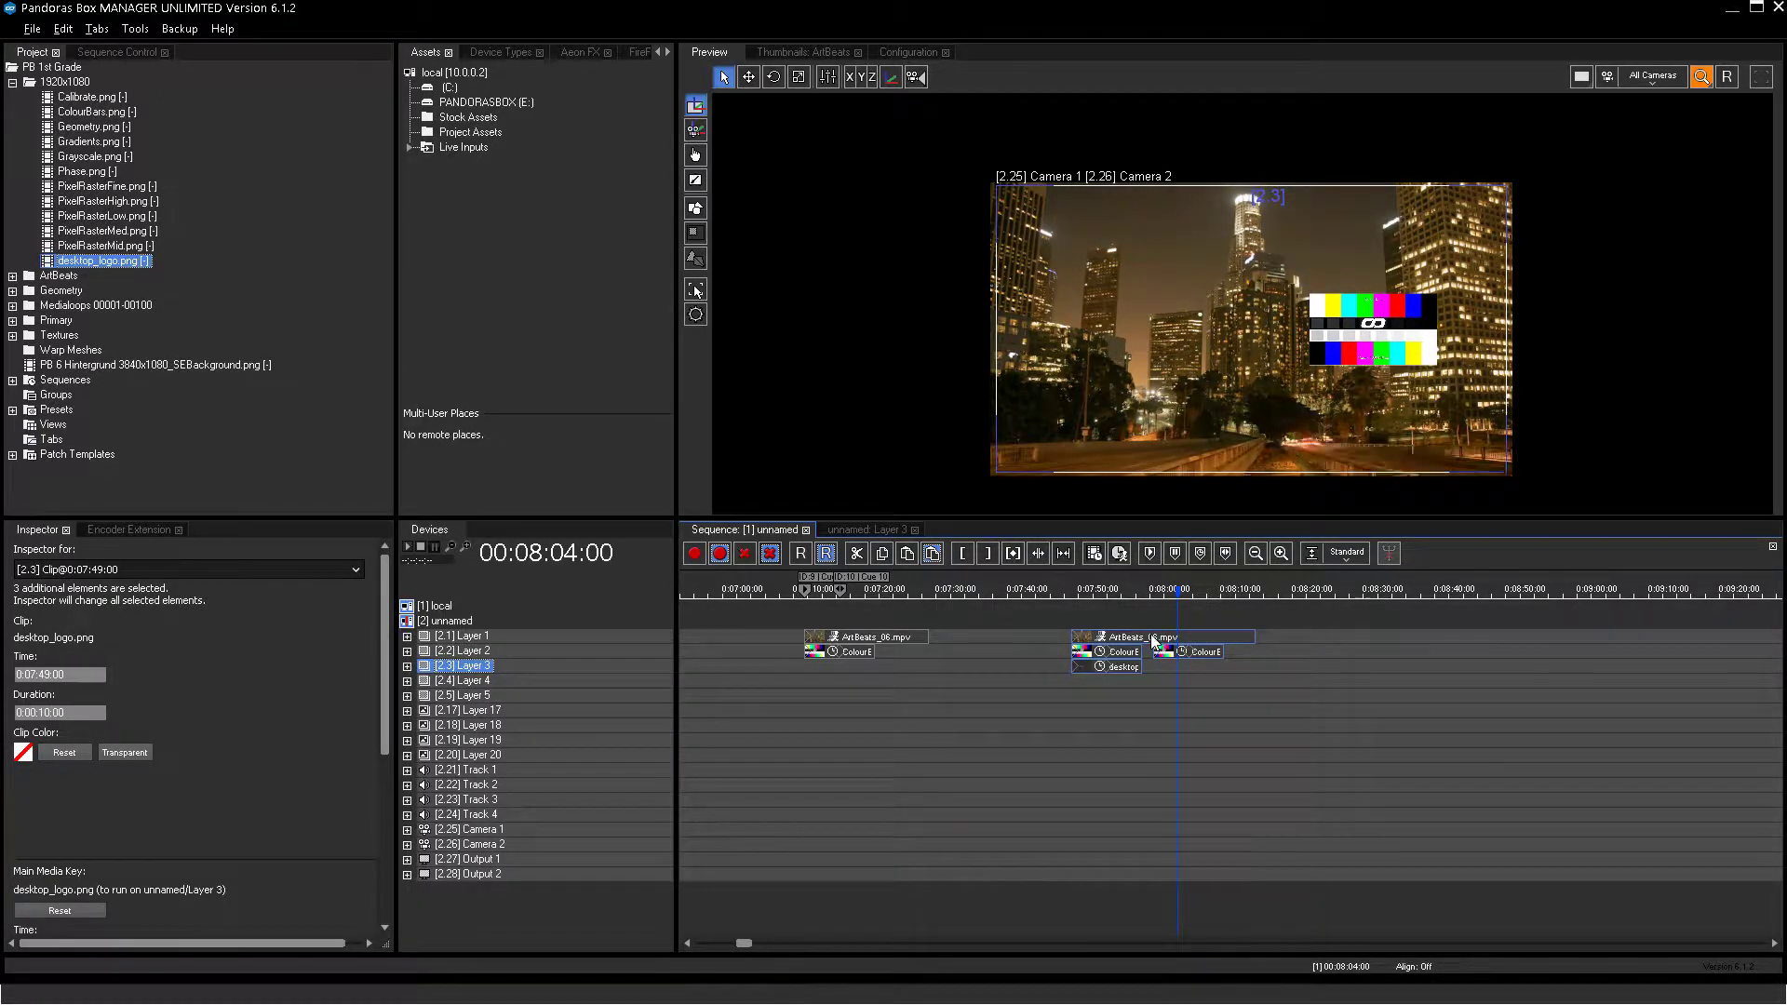
left_click_drag(1152, 640, 1366, 638)
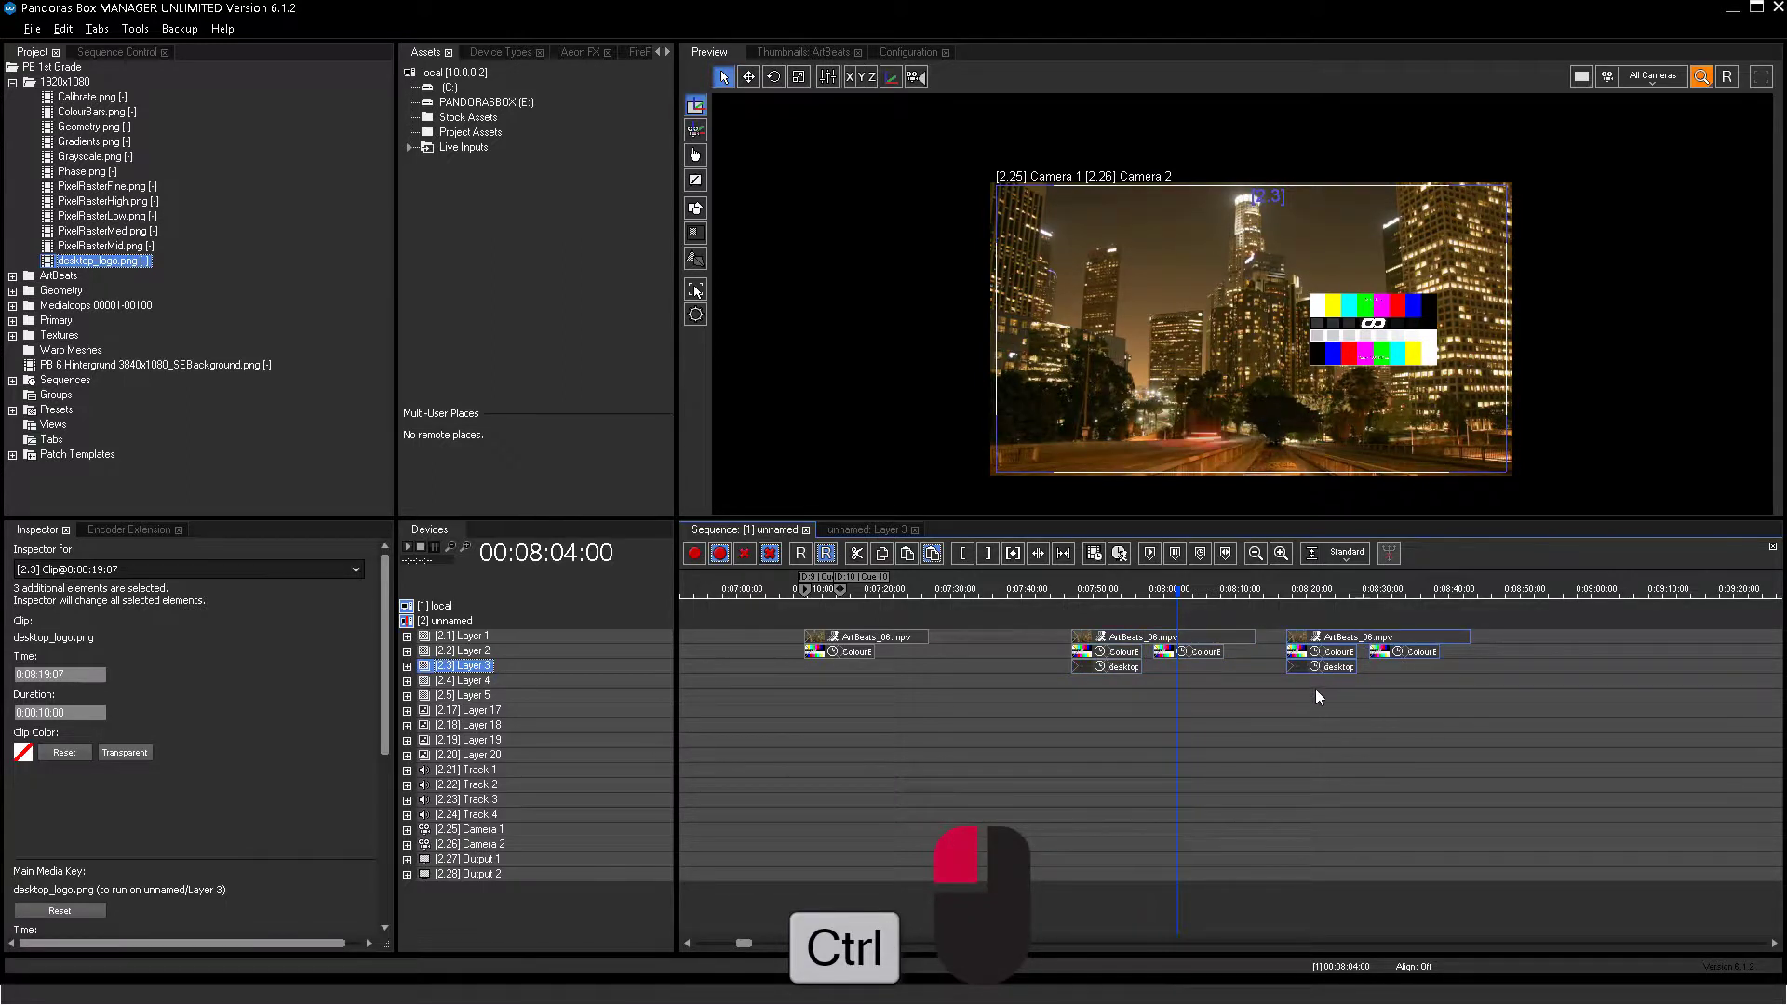
left_click(1299, 606)
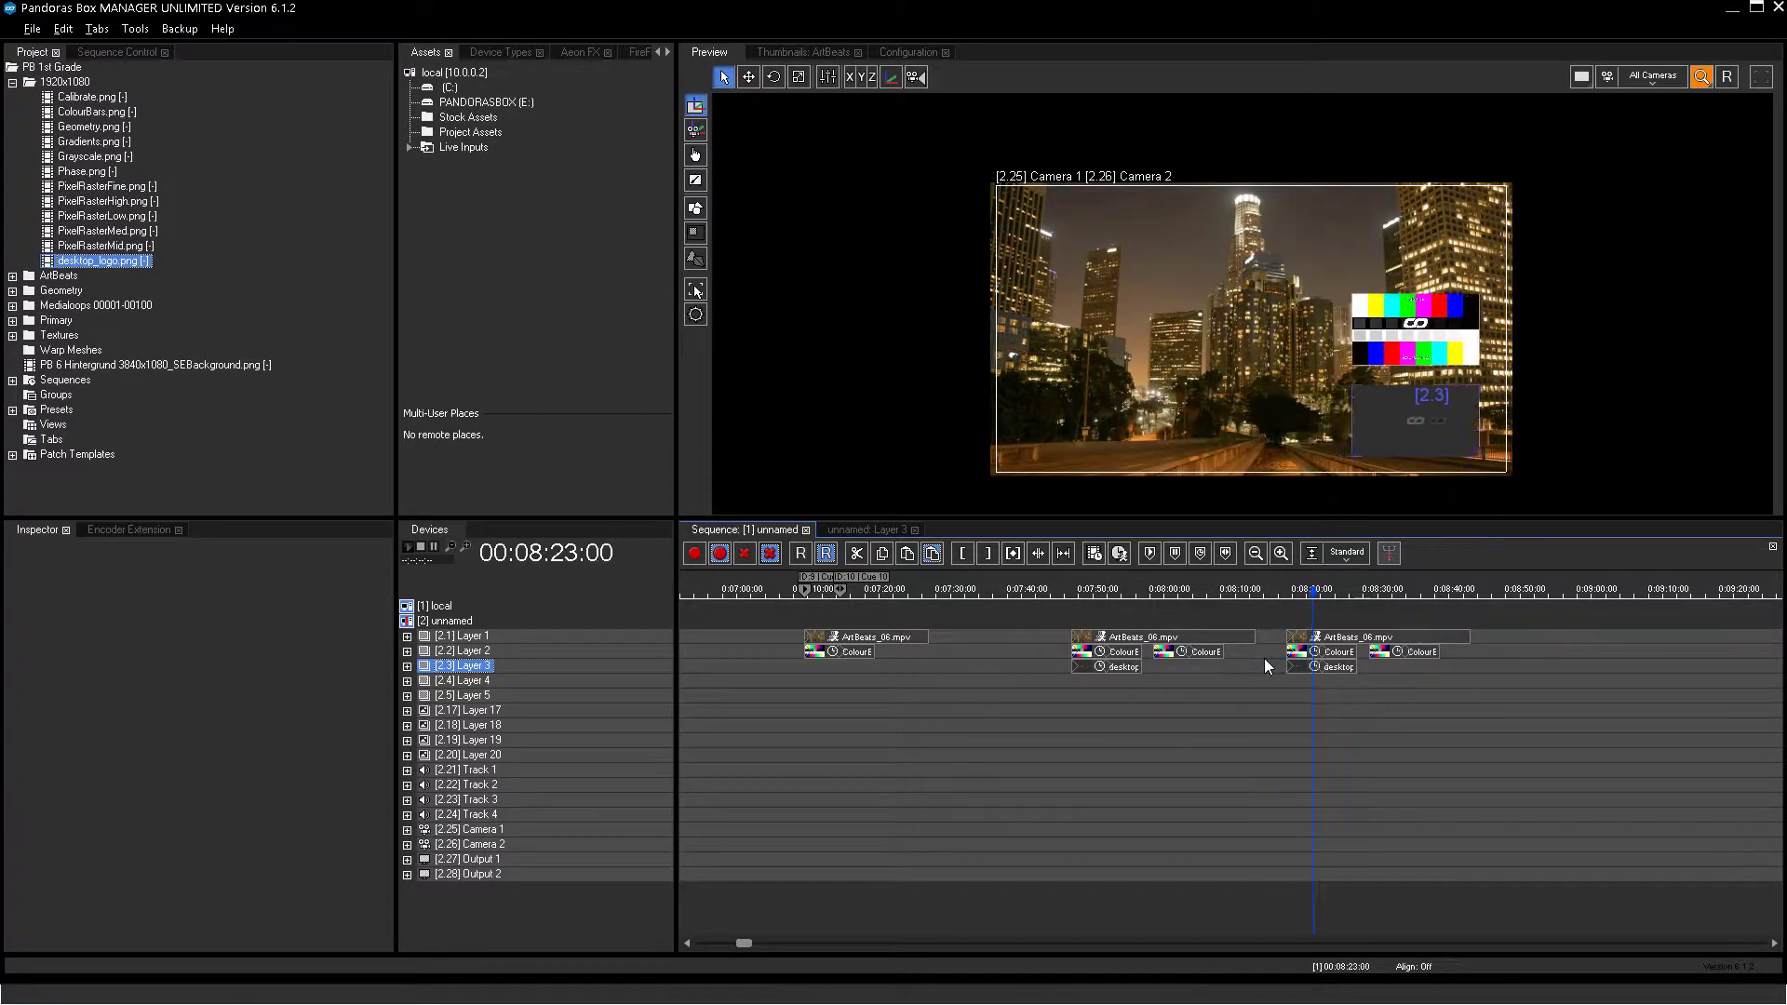
key("space")
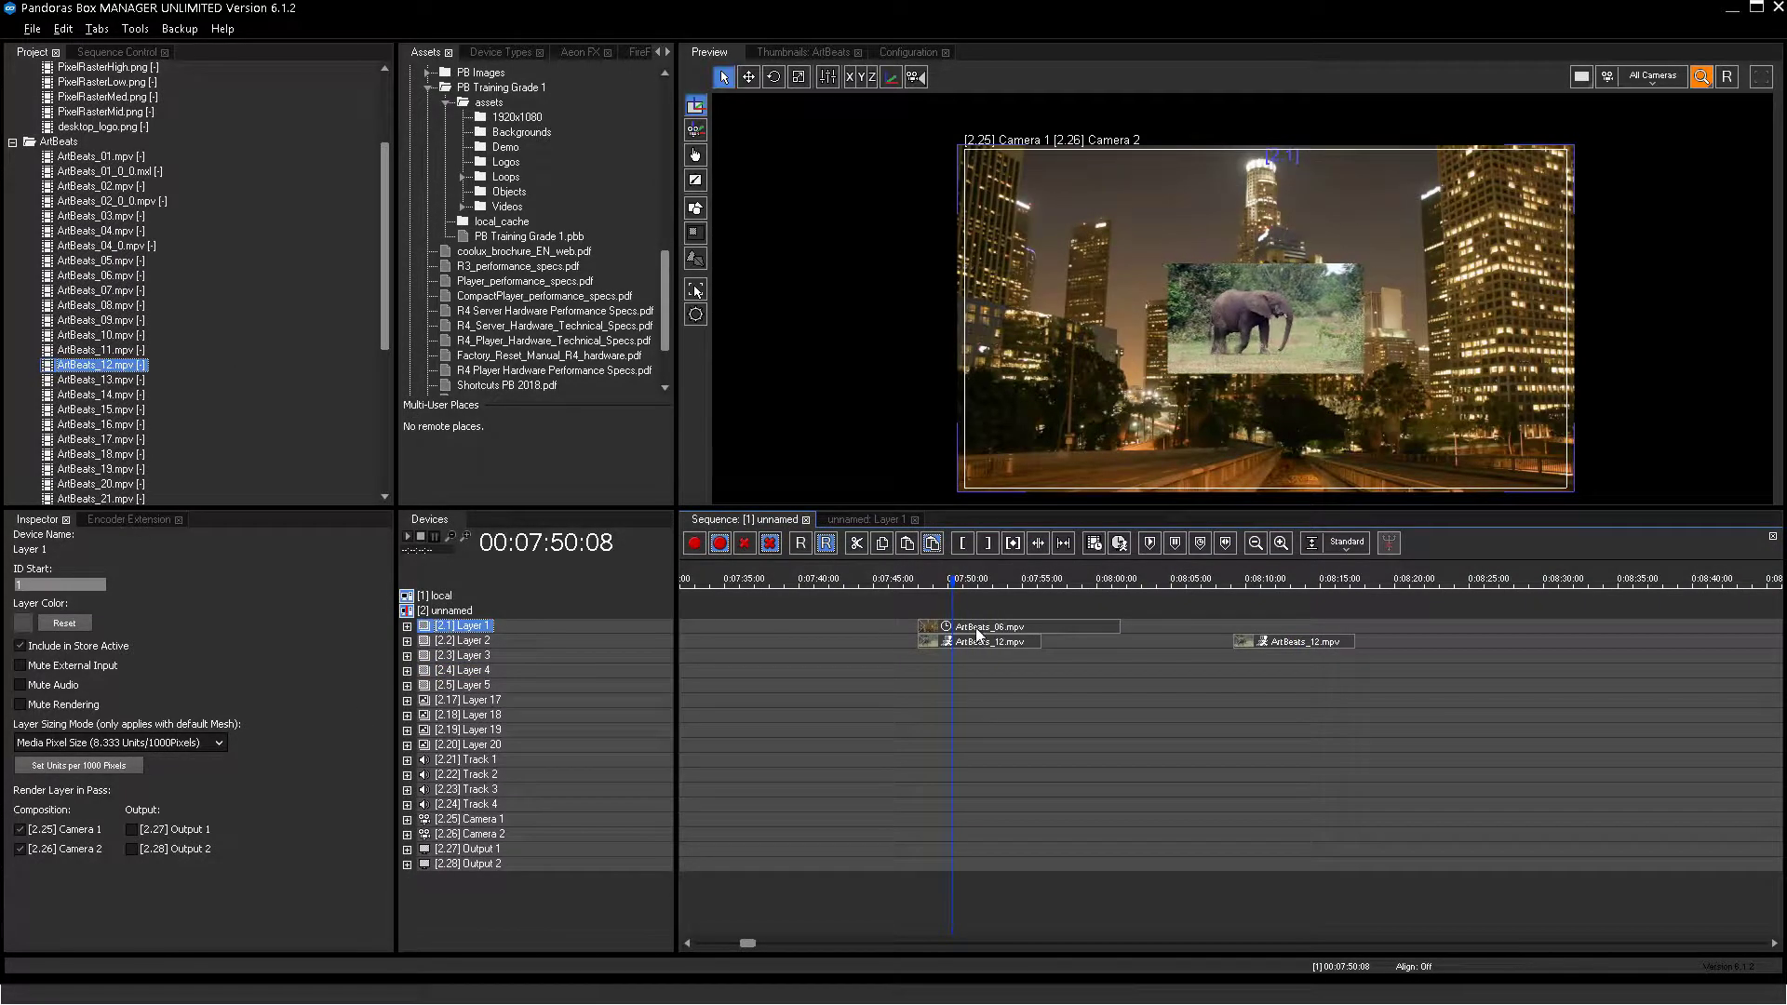
Stretch Layer 1's ArtBeats_06.mpv clip at its end to a duration of 00:00:31:15, and undo the extension
left_click(1024, 628)
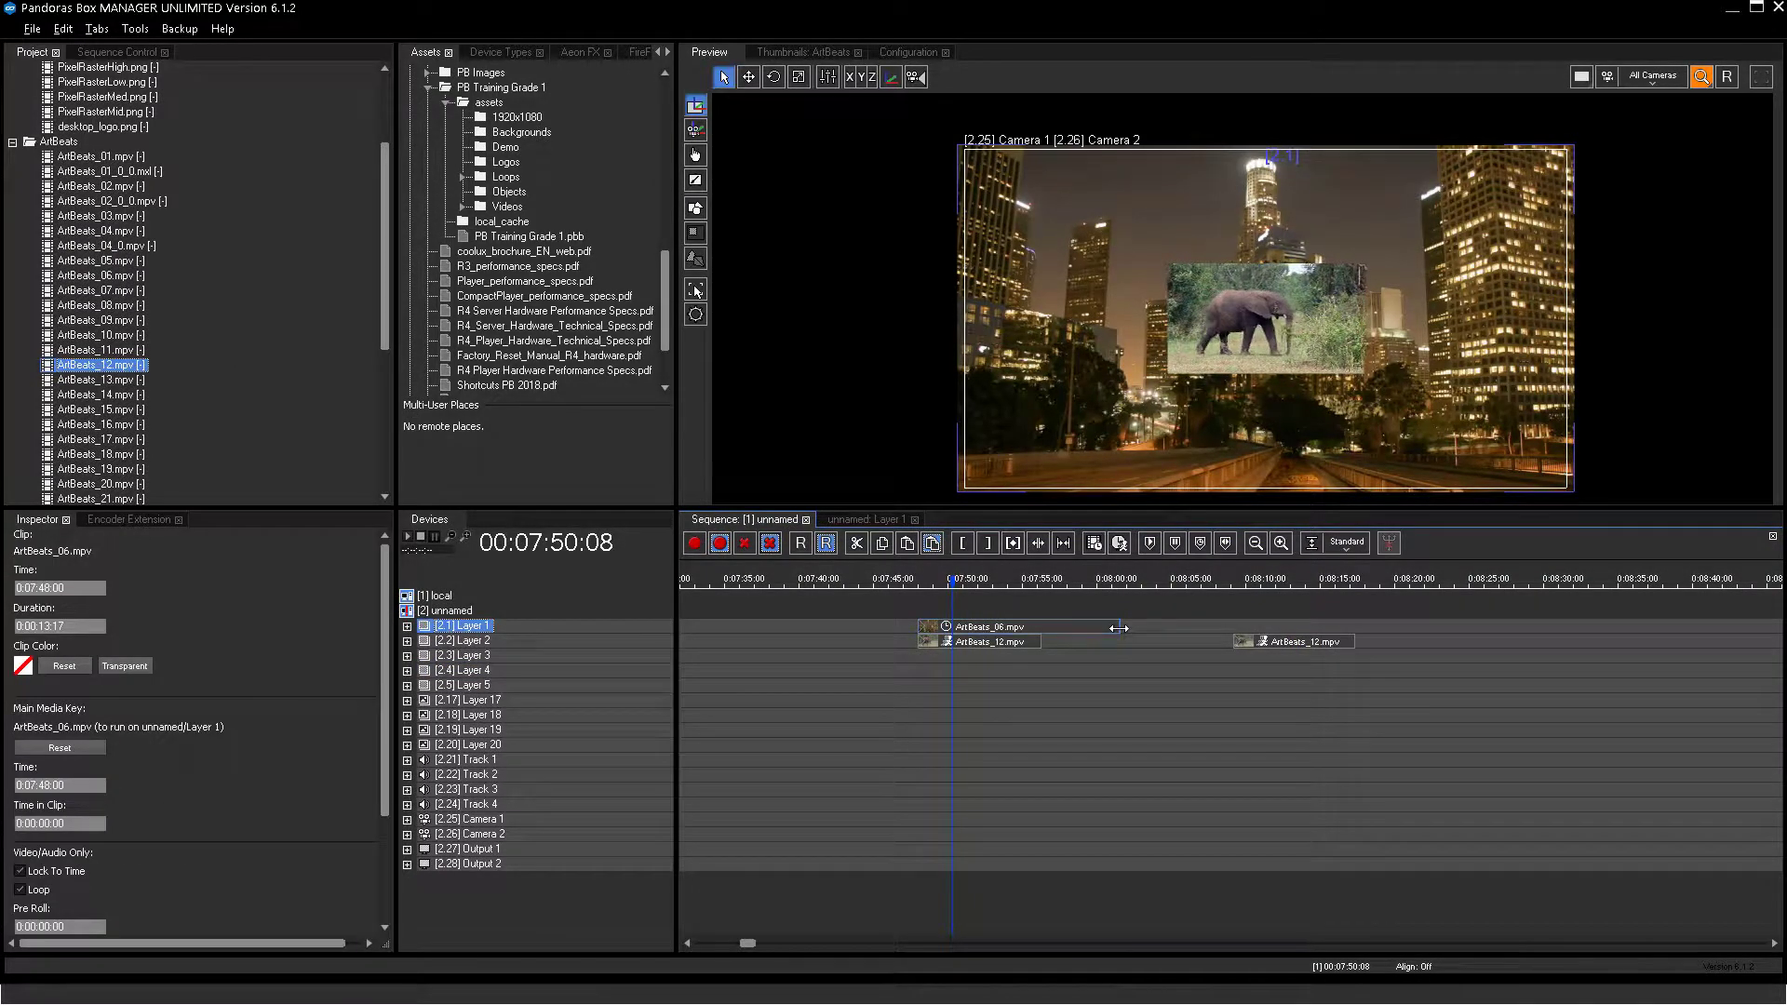
left_click_drag(1178, 626, 1255, 625)
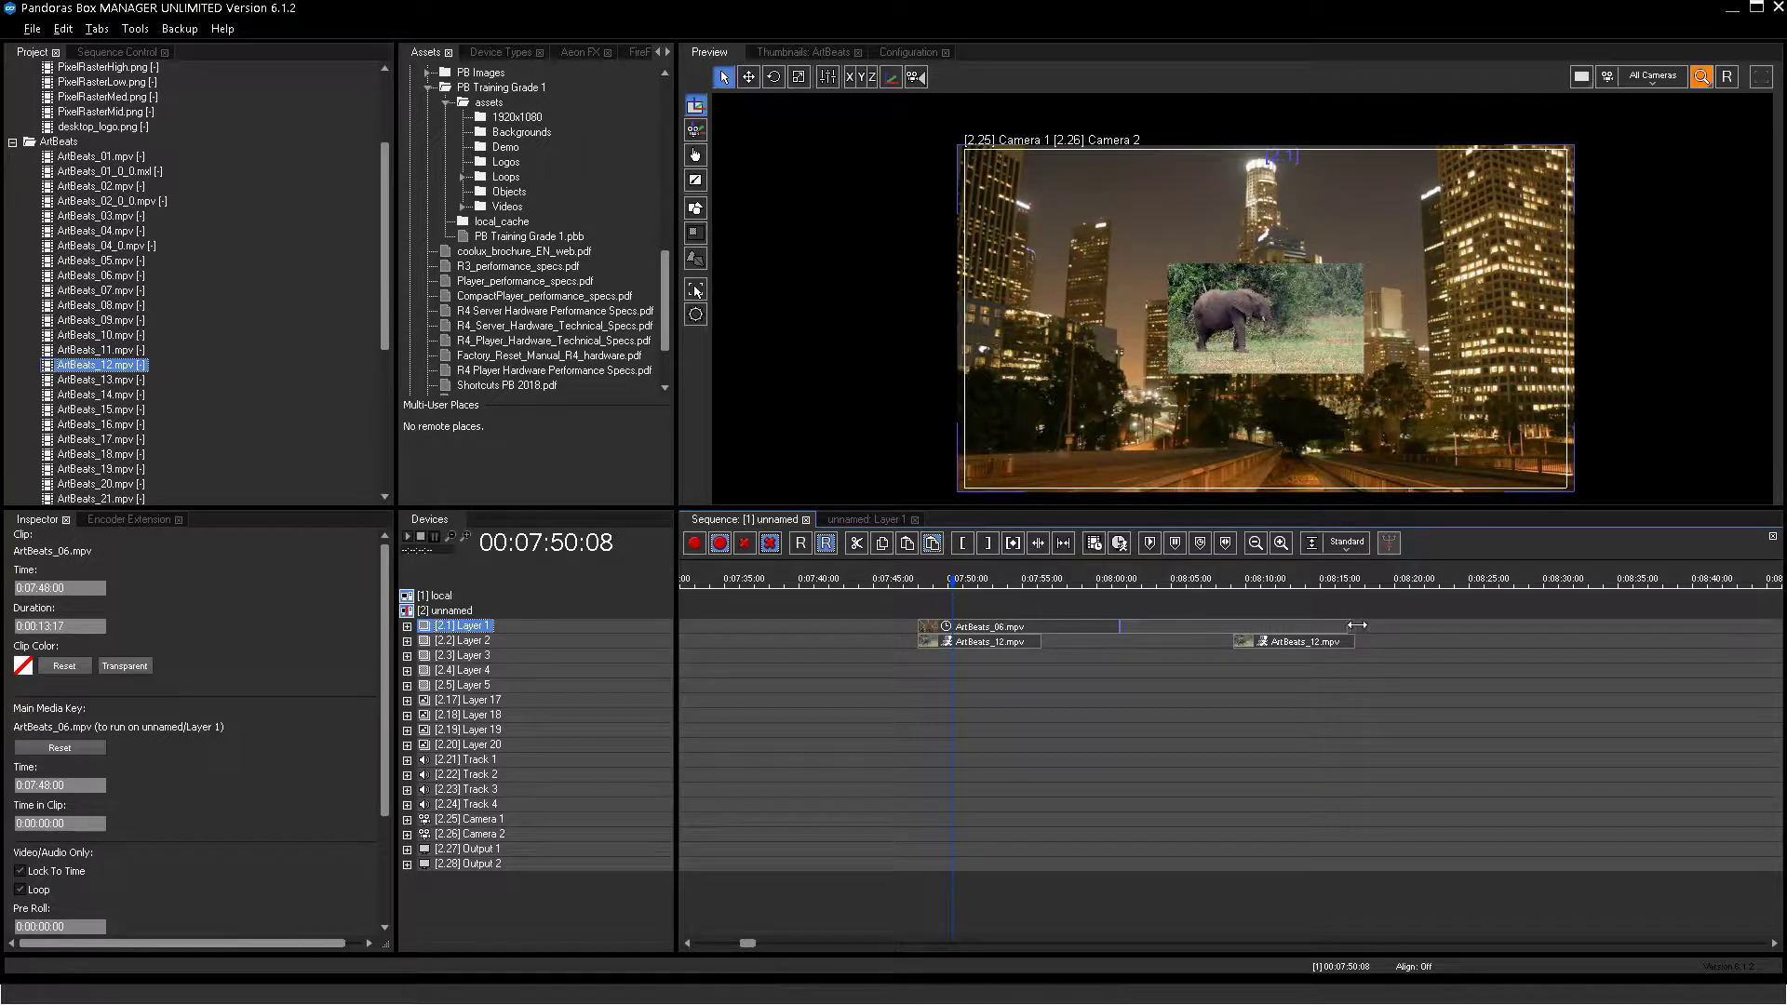
left_click_drag(1384, 624, 1387, 624)
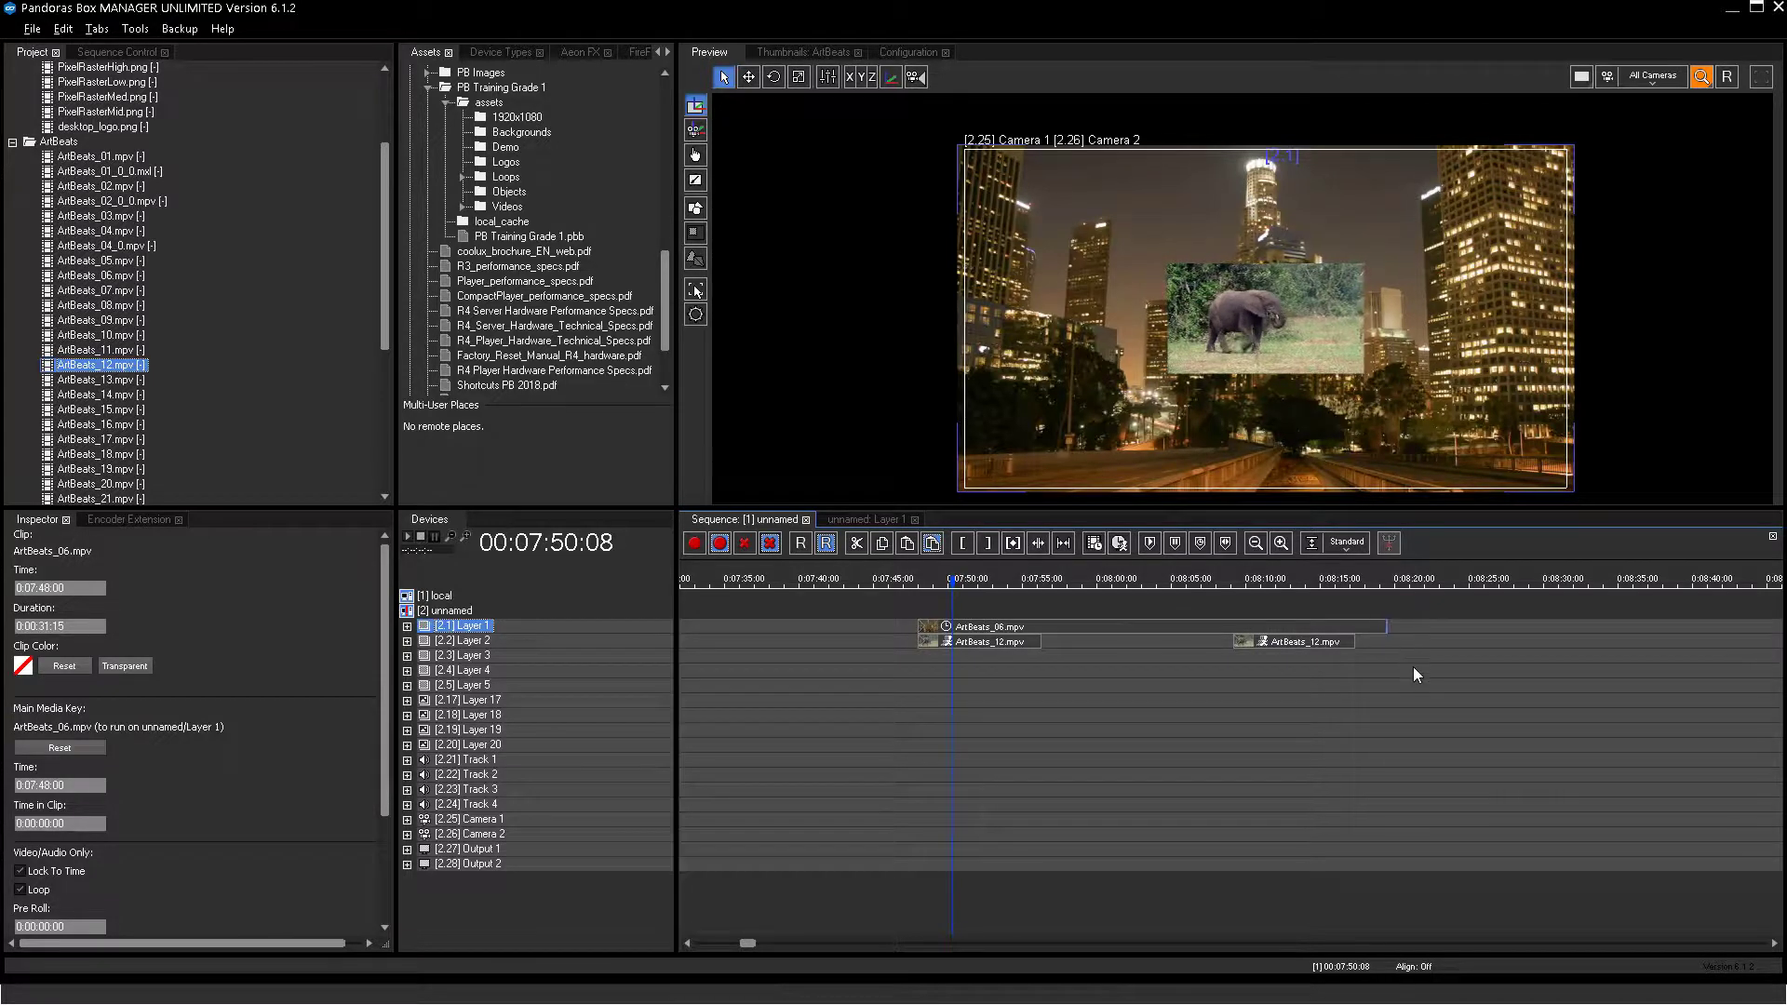
key("ctrl+z")
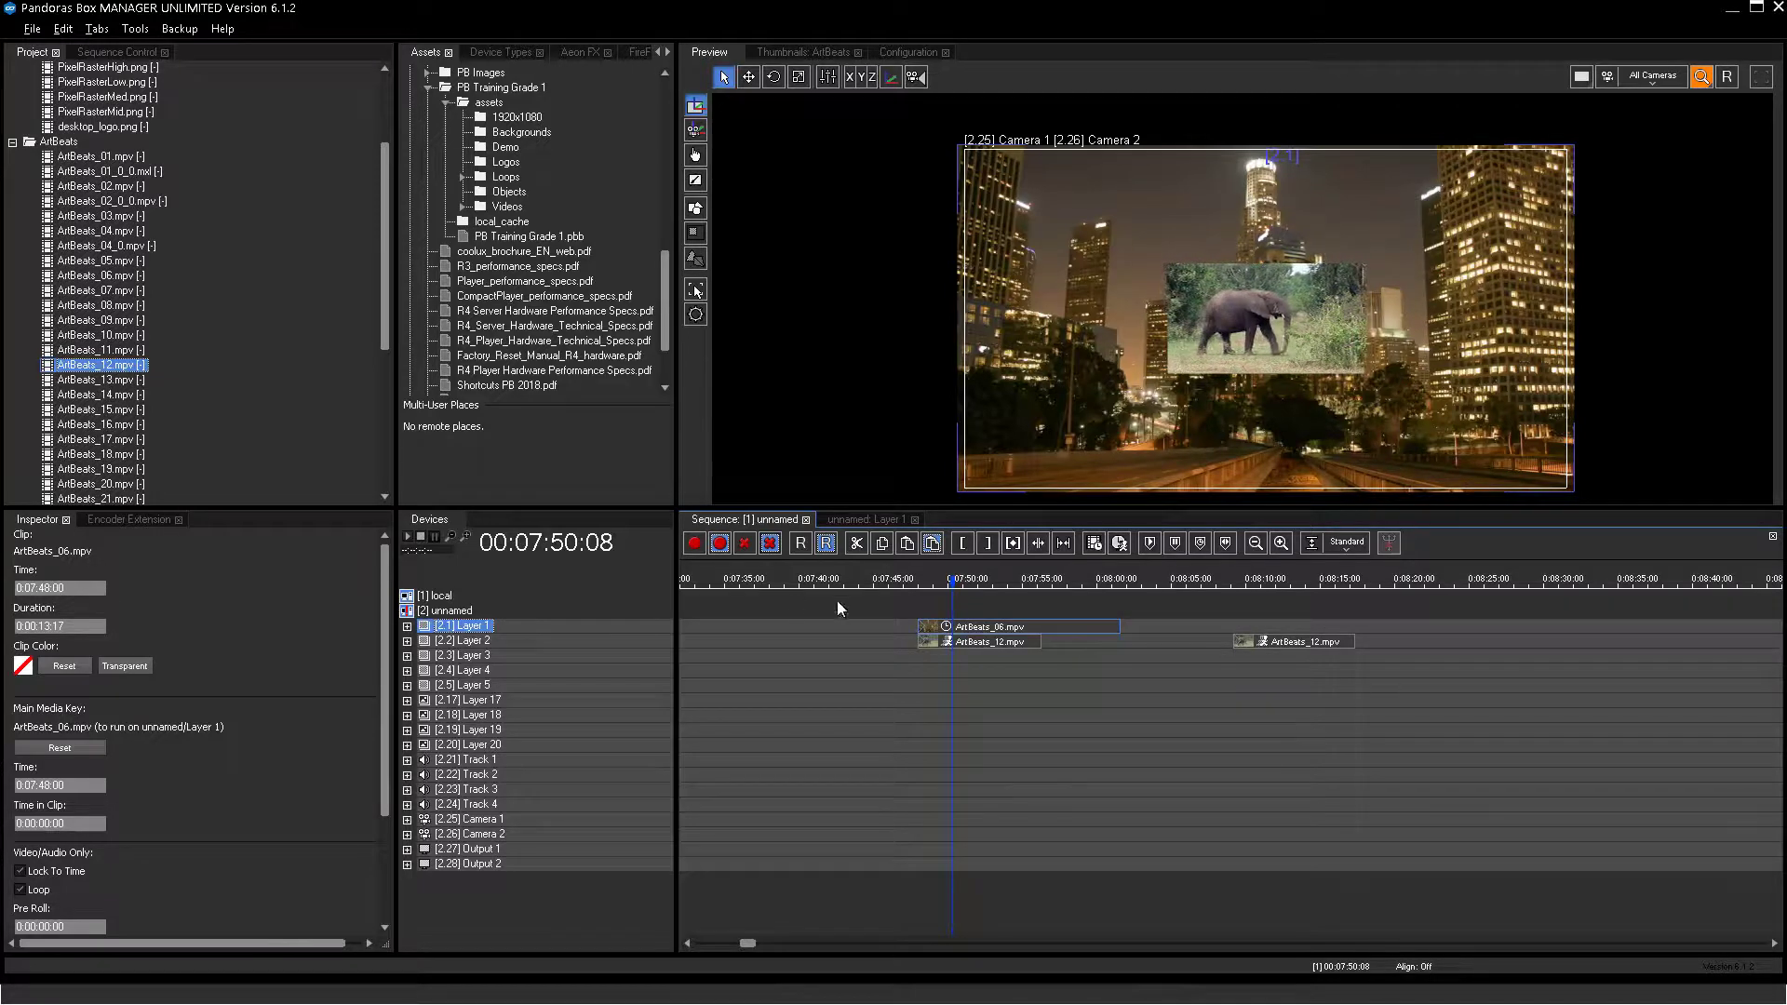
Set the duration of Layer 1's ArtBeats_06.mpv clip to 0:00:33:17 in its clip properties
left_click(46, 627)
left_click(47, 626)
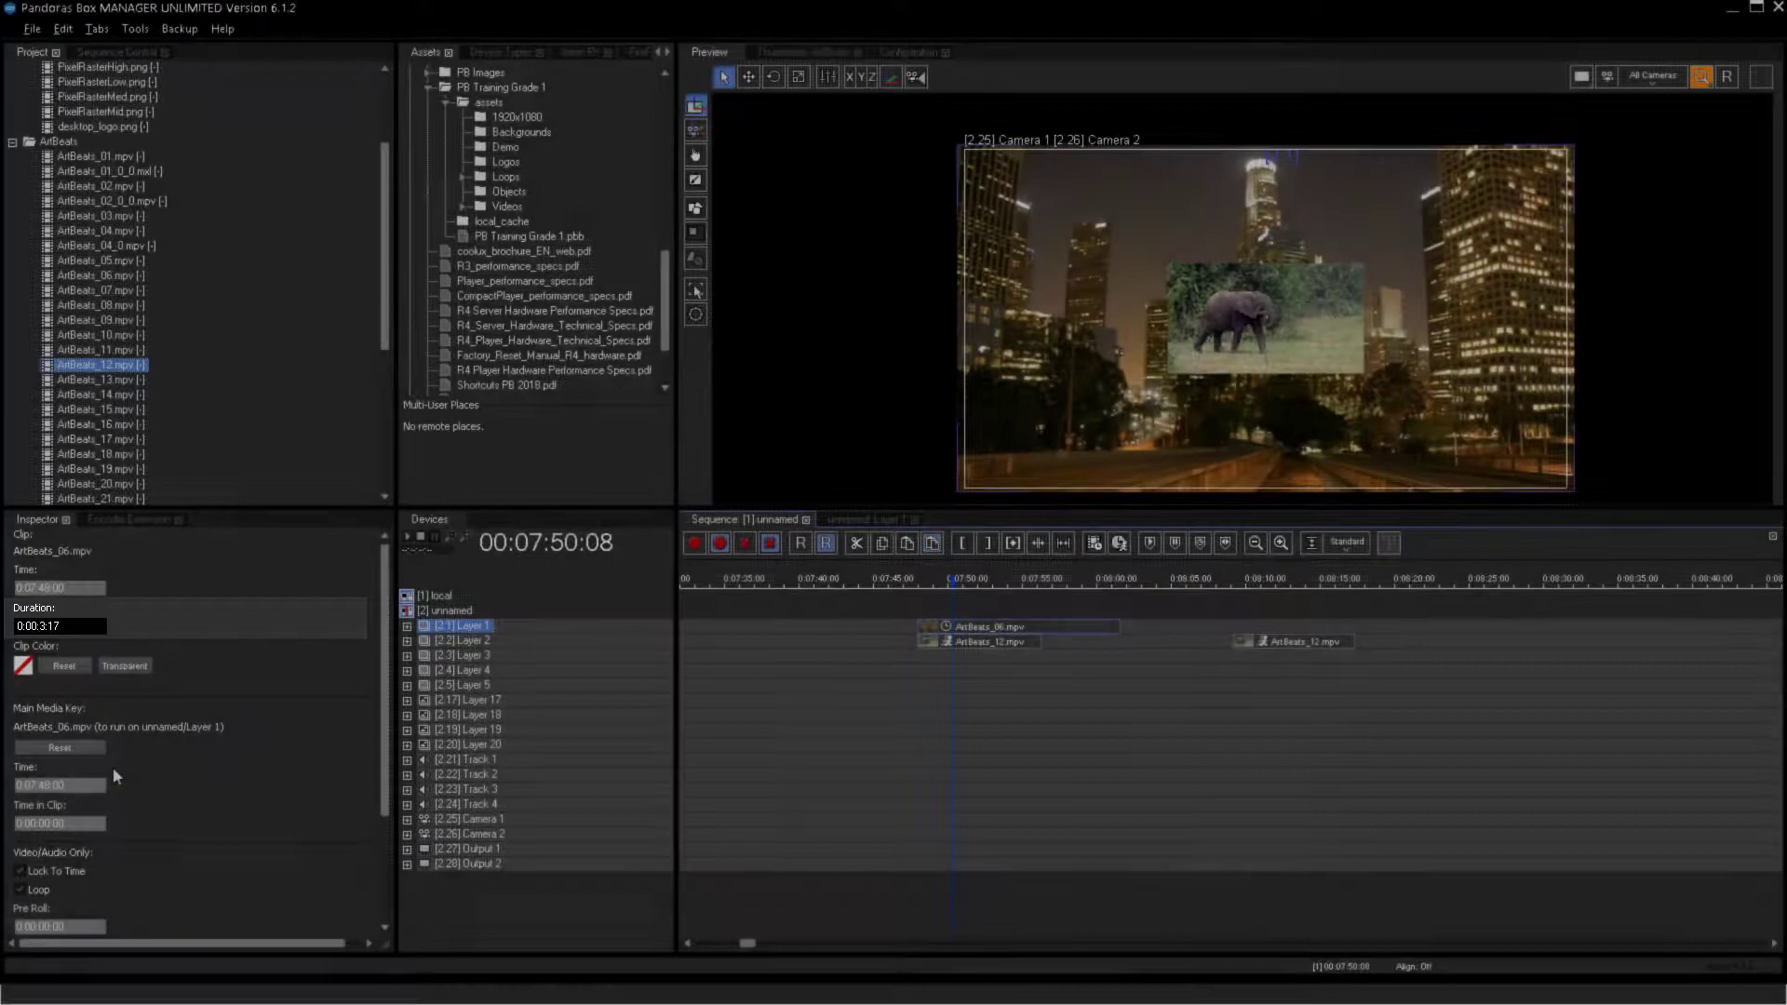
type("33")
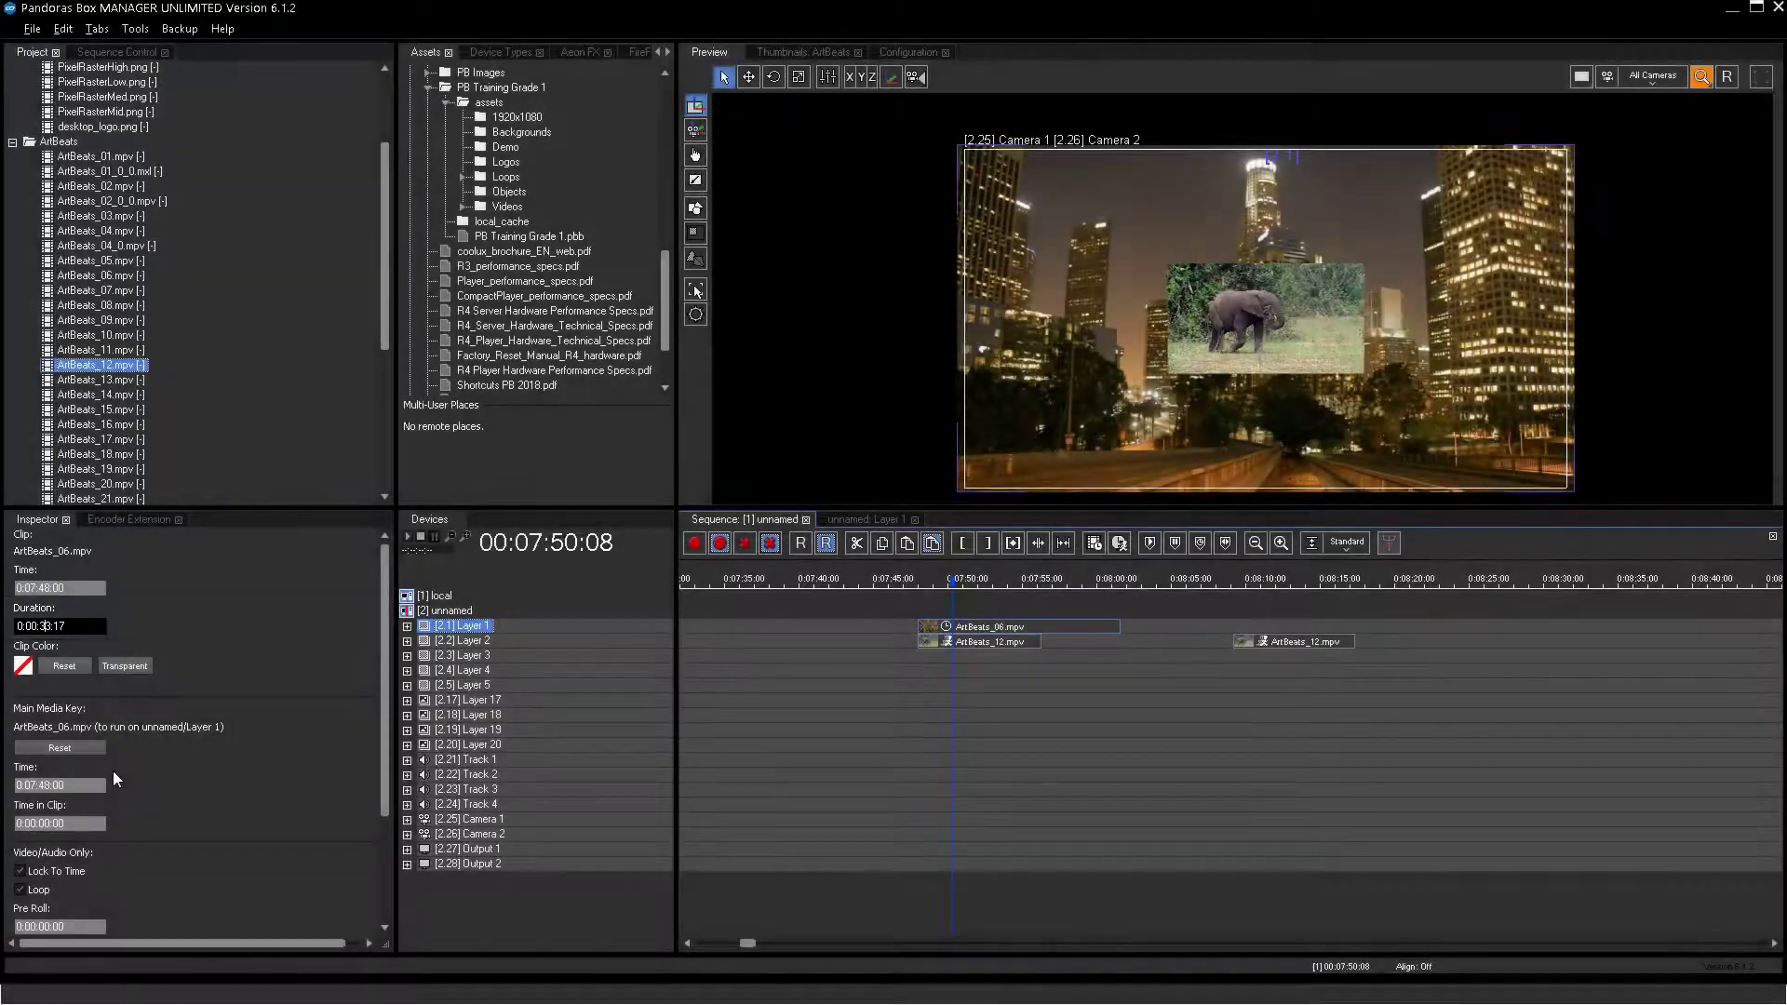
key("Return")
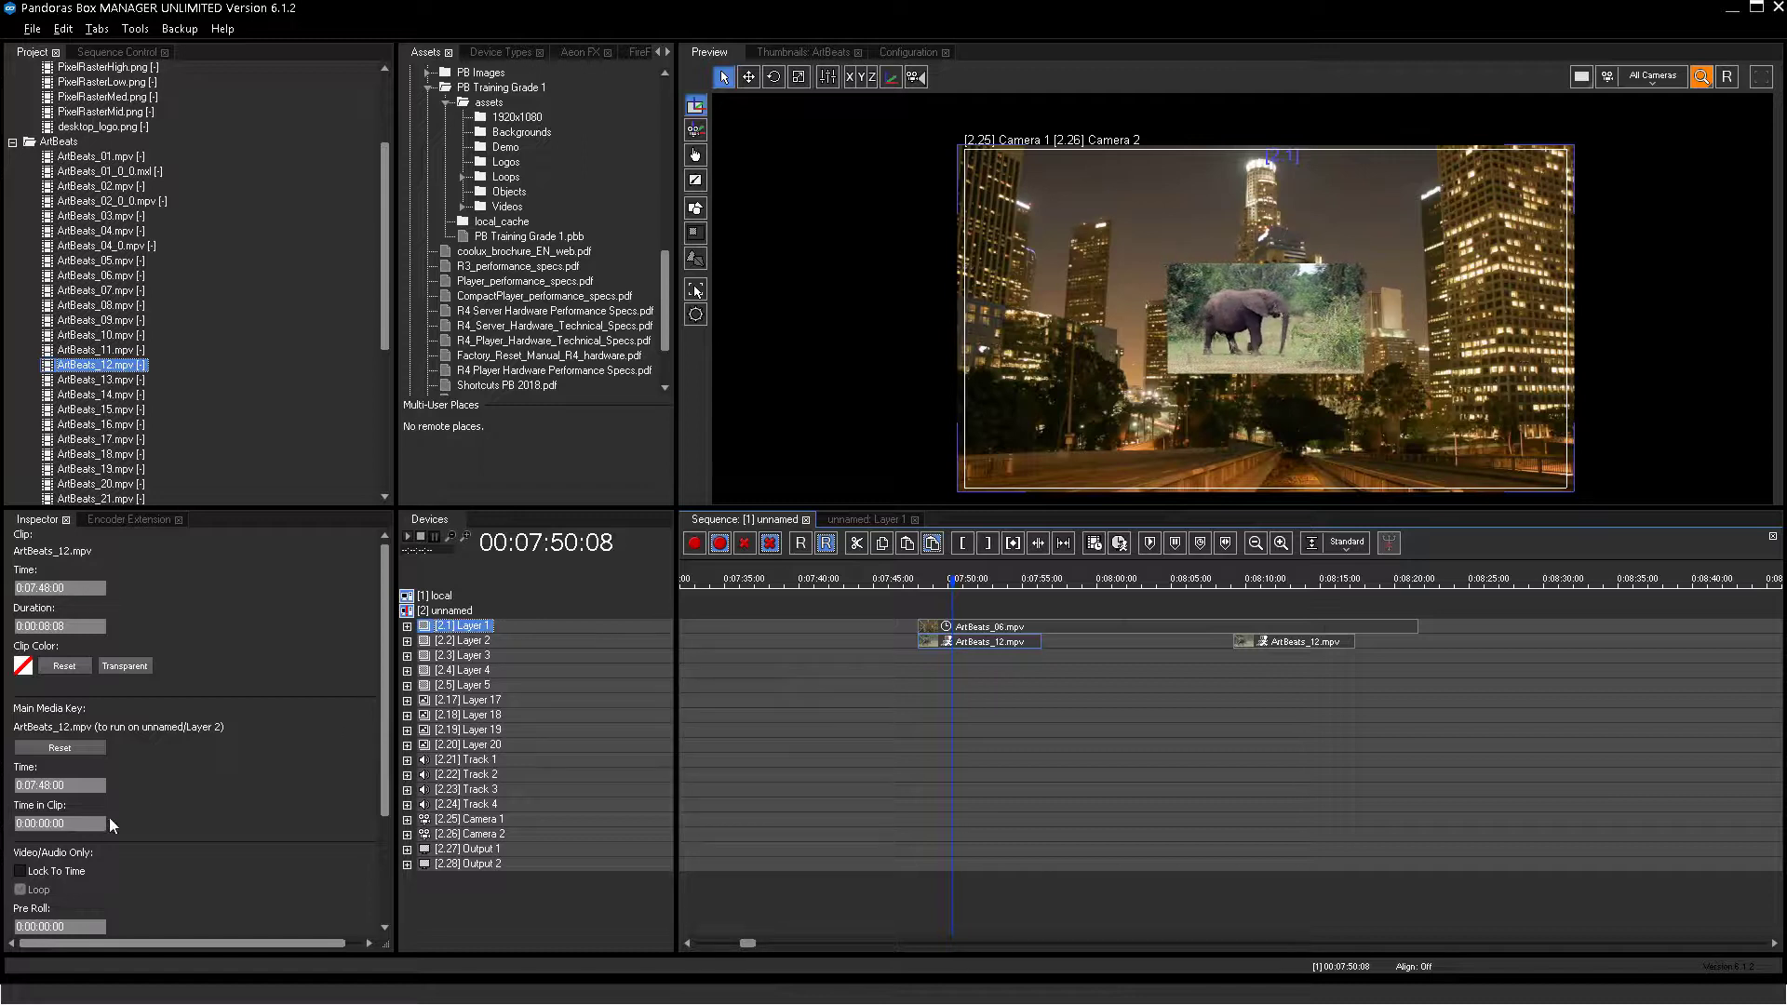
Turn on Lock To Time for Layer 2's first ArtBeats_12.mpv clip and extend its end to about 00:08:04
left_click(20, 871)
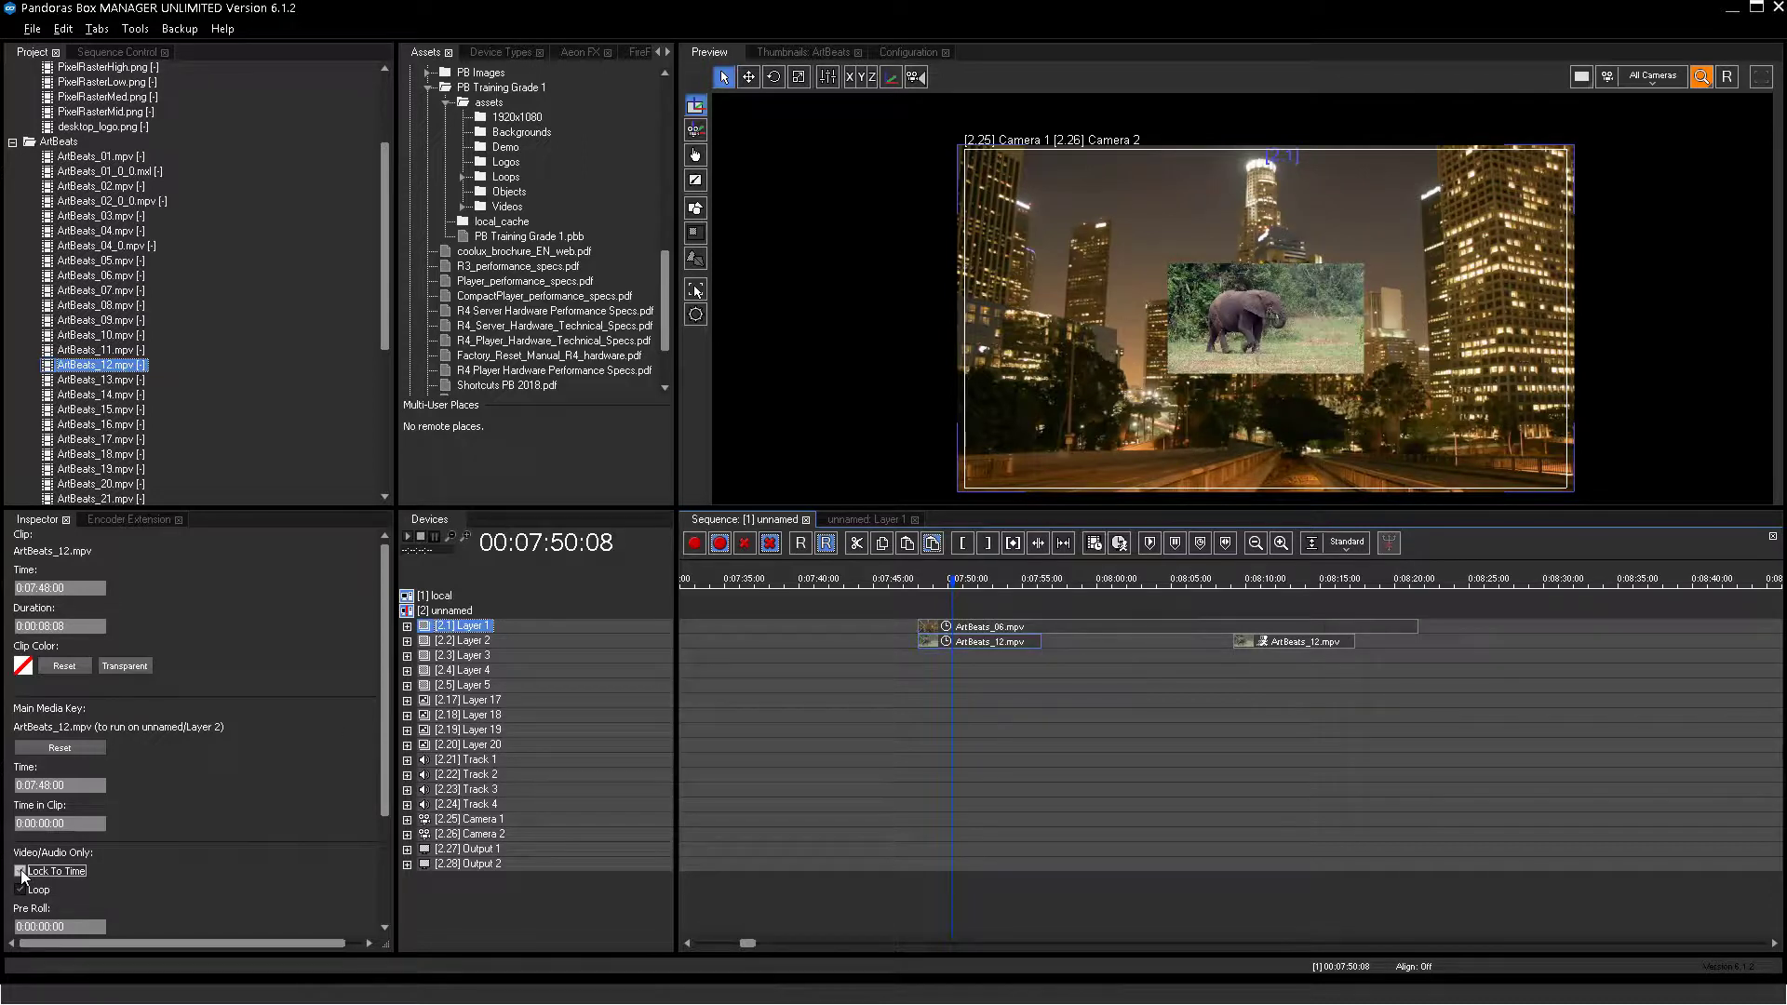
scroll(385, 714, "down", 3)
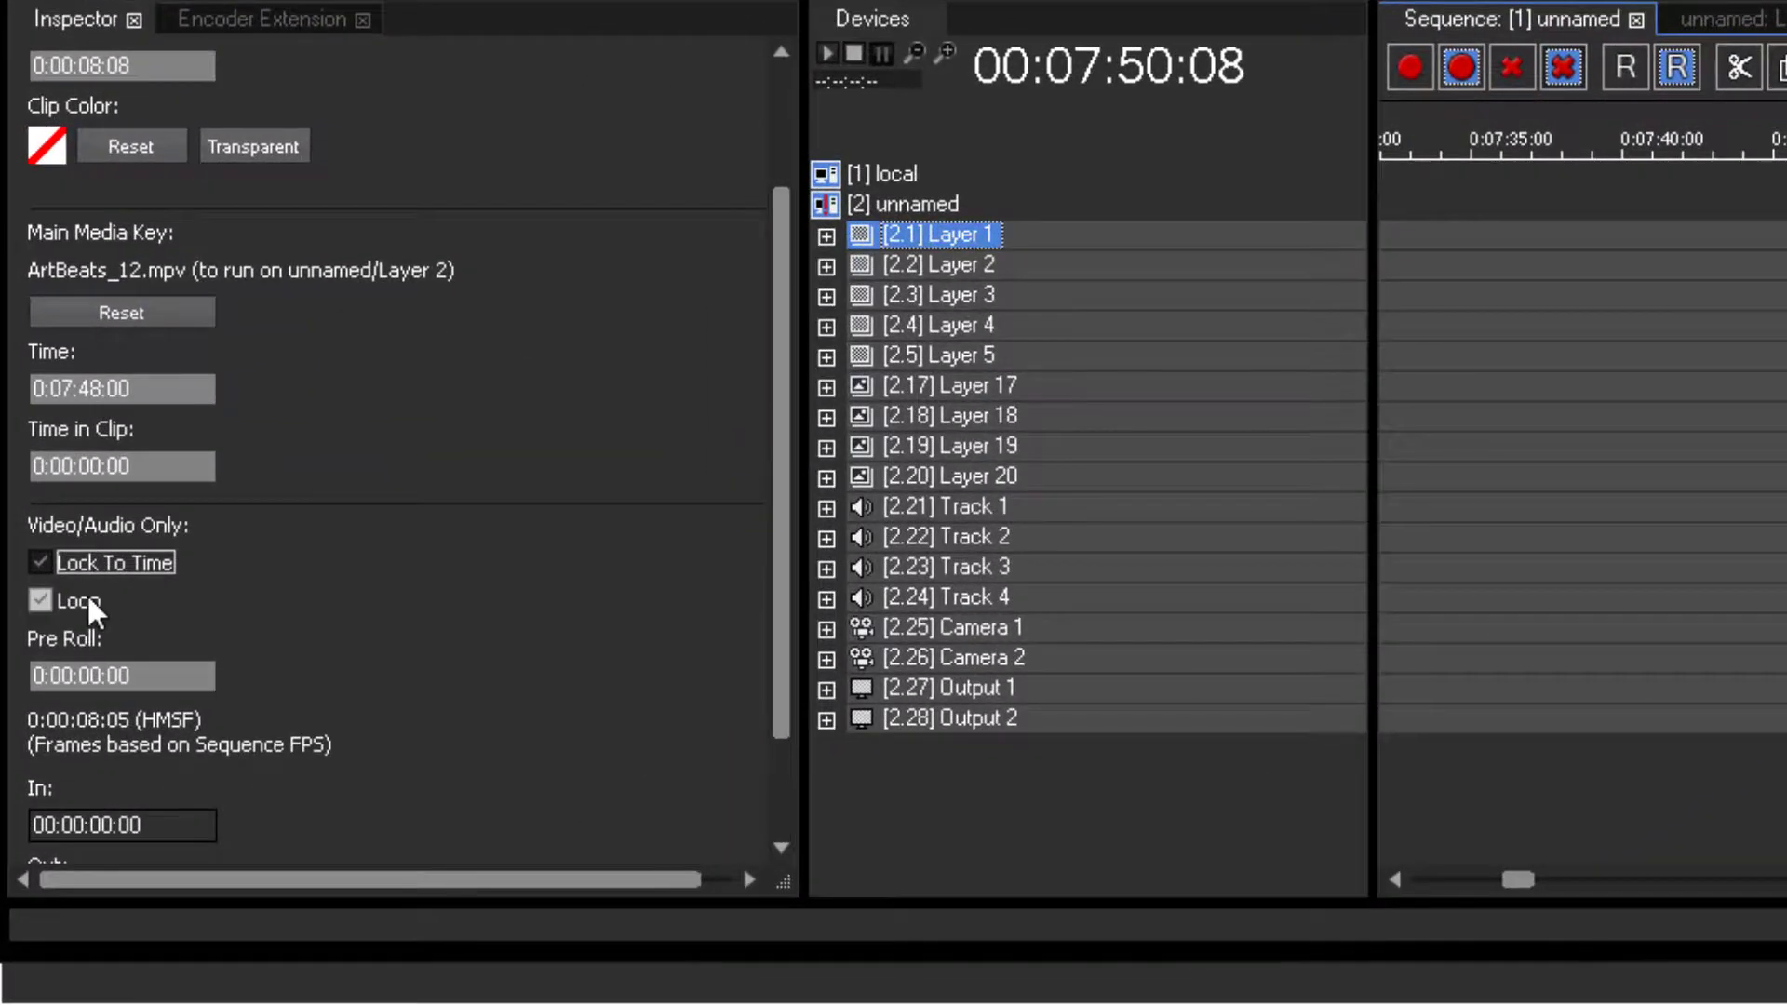
left_click(86, 599)
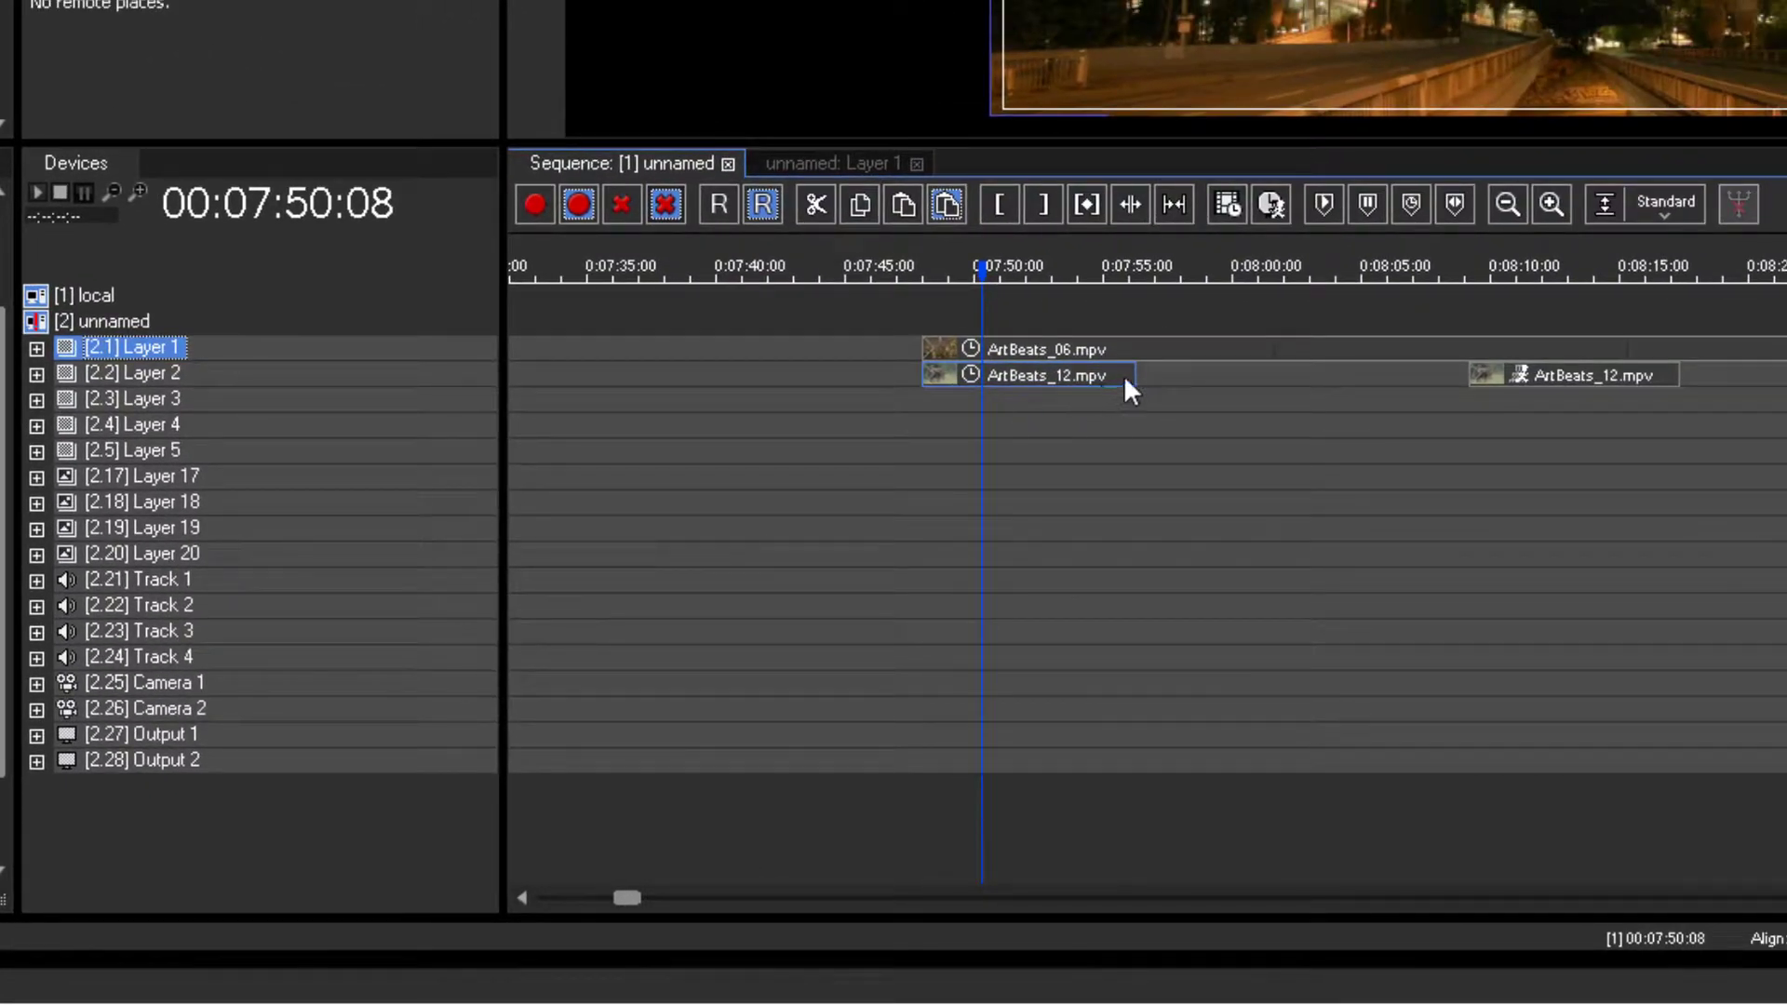
left_click_drag(1137, 374, 1363, 374)
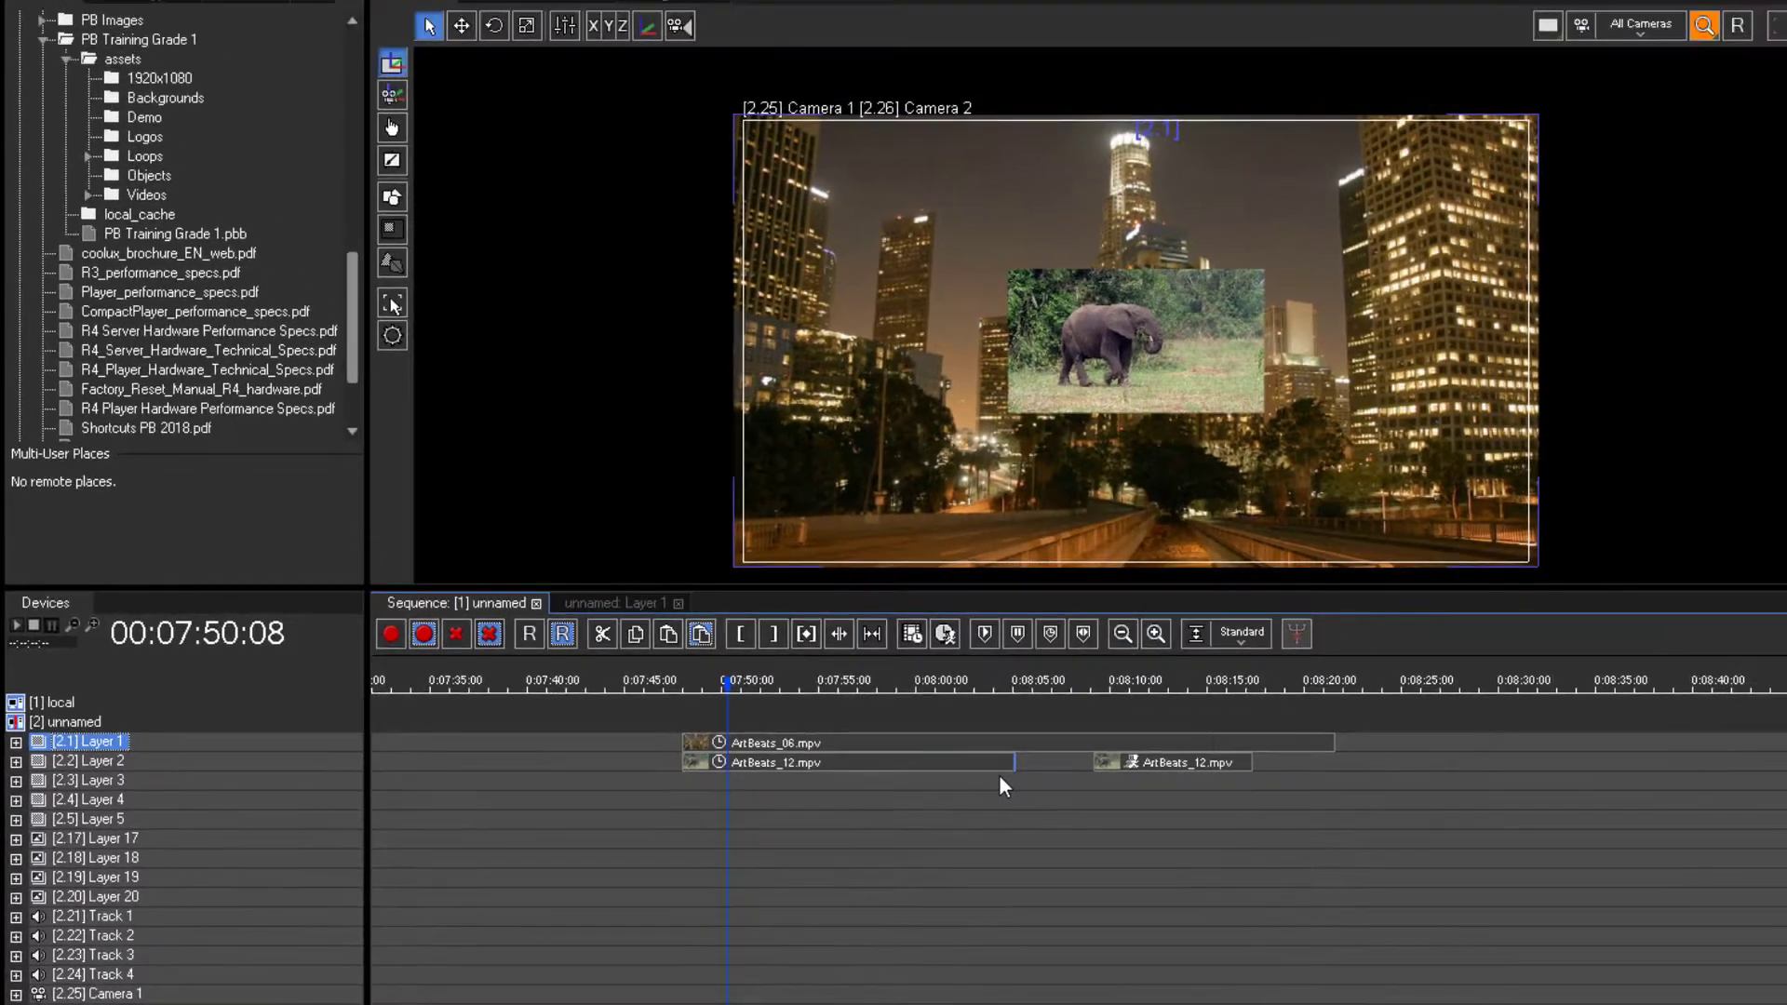
Play the time-locked ArtBeats_12.mpv clip on Layer 2 and jump to different times within it to examine its playback
left_click(776, 680)
key("space")
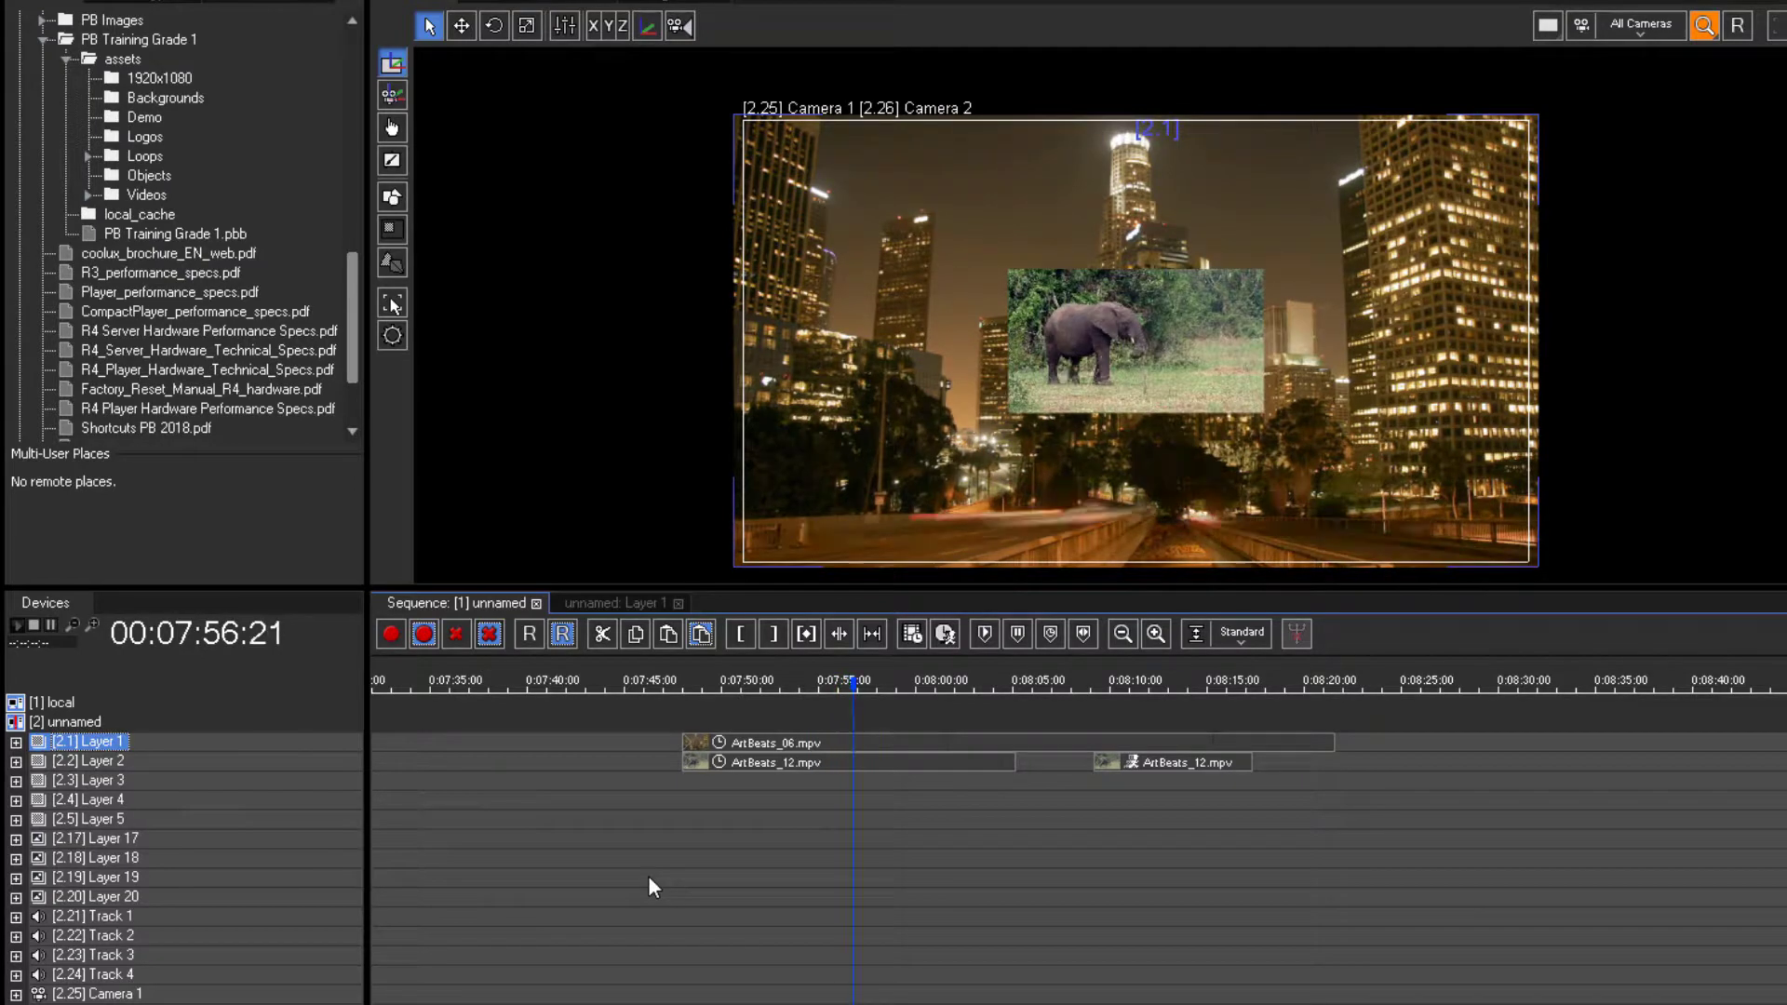
left_click(811, 679)
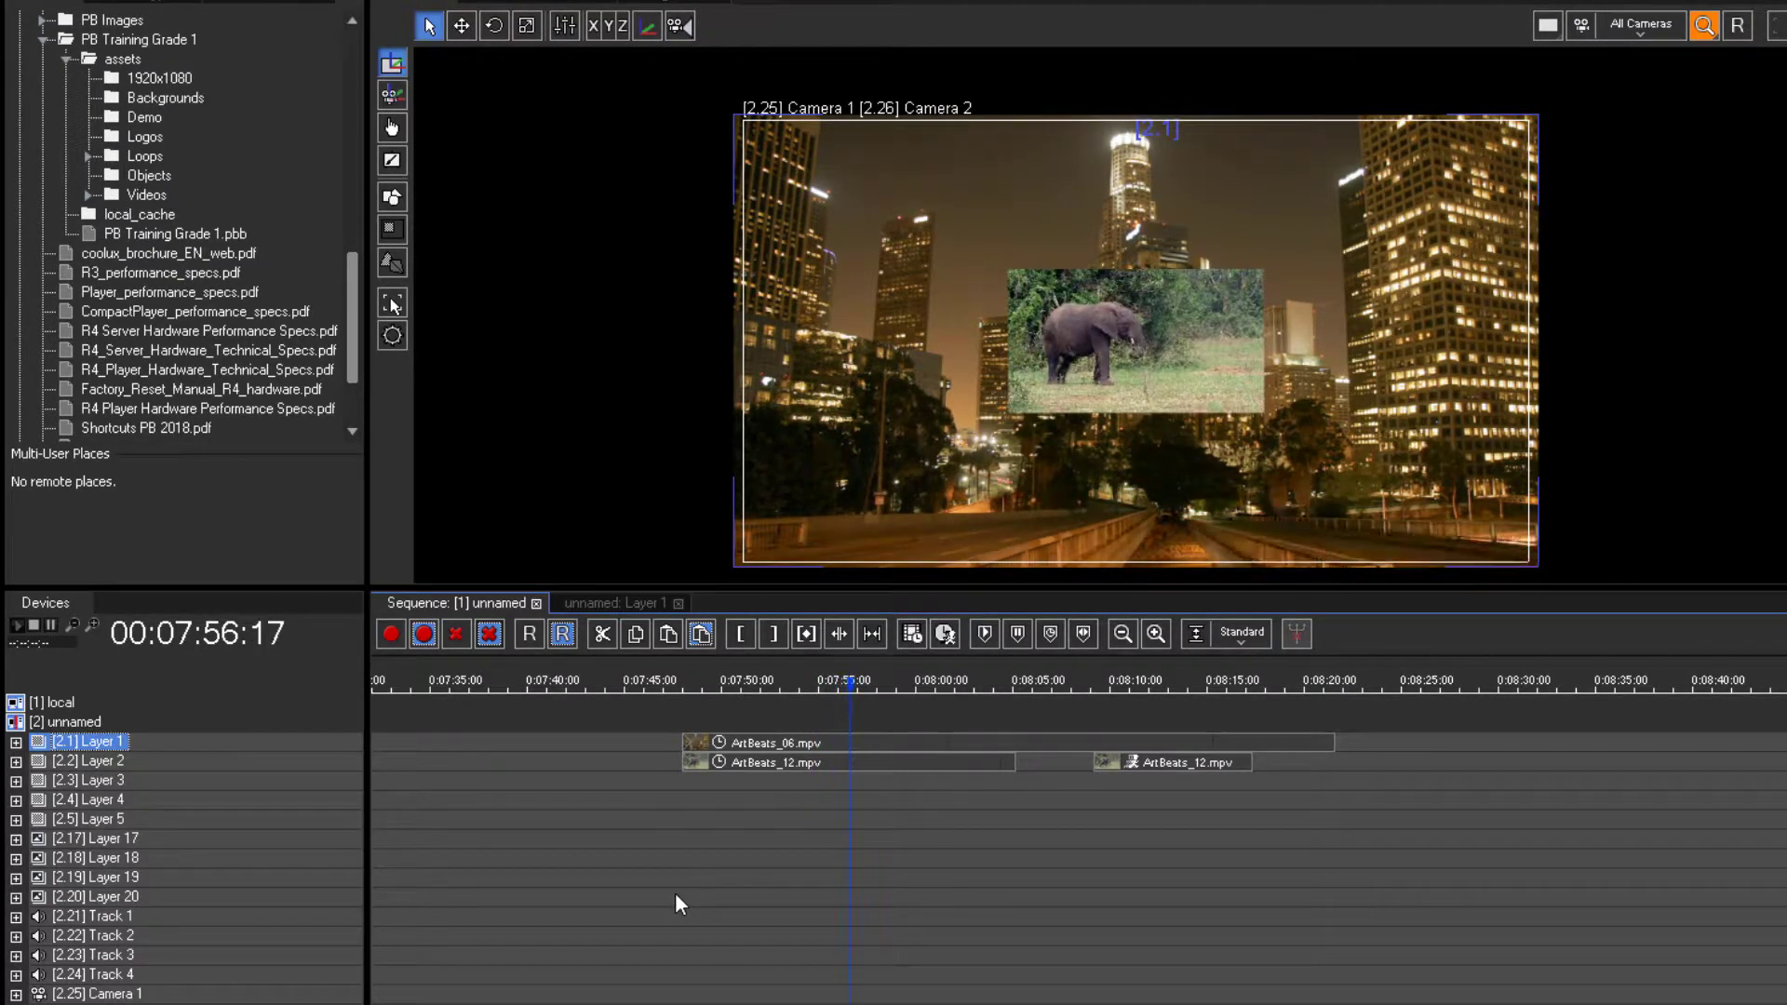
key("space")
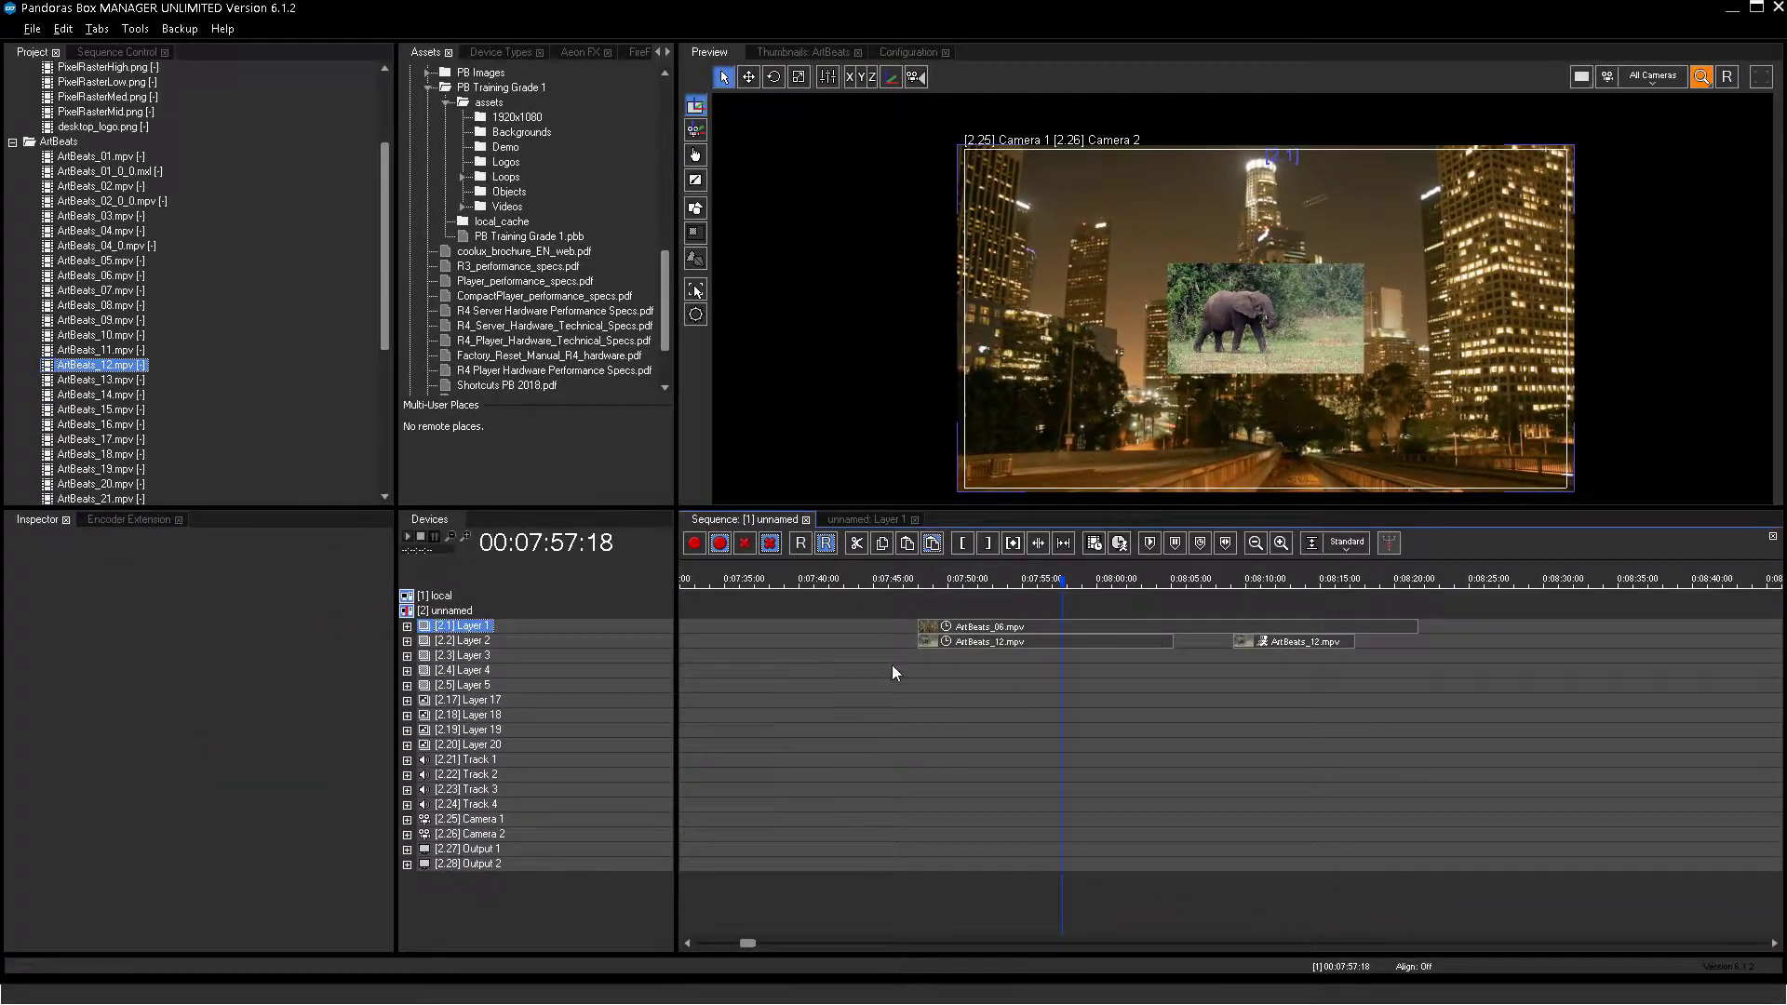
left_click(981, 642)
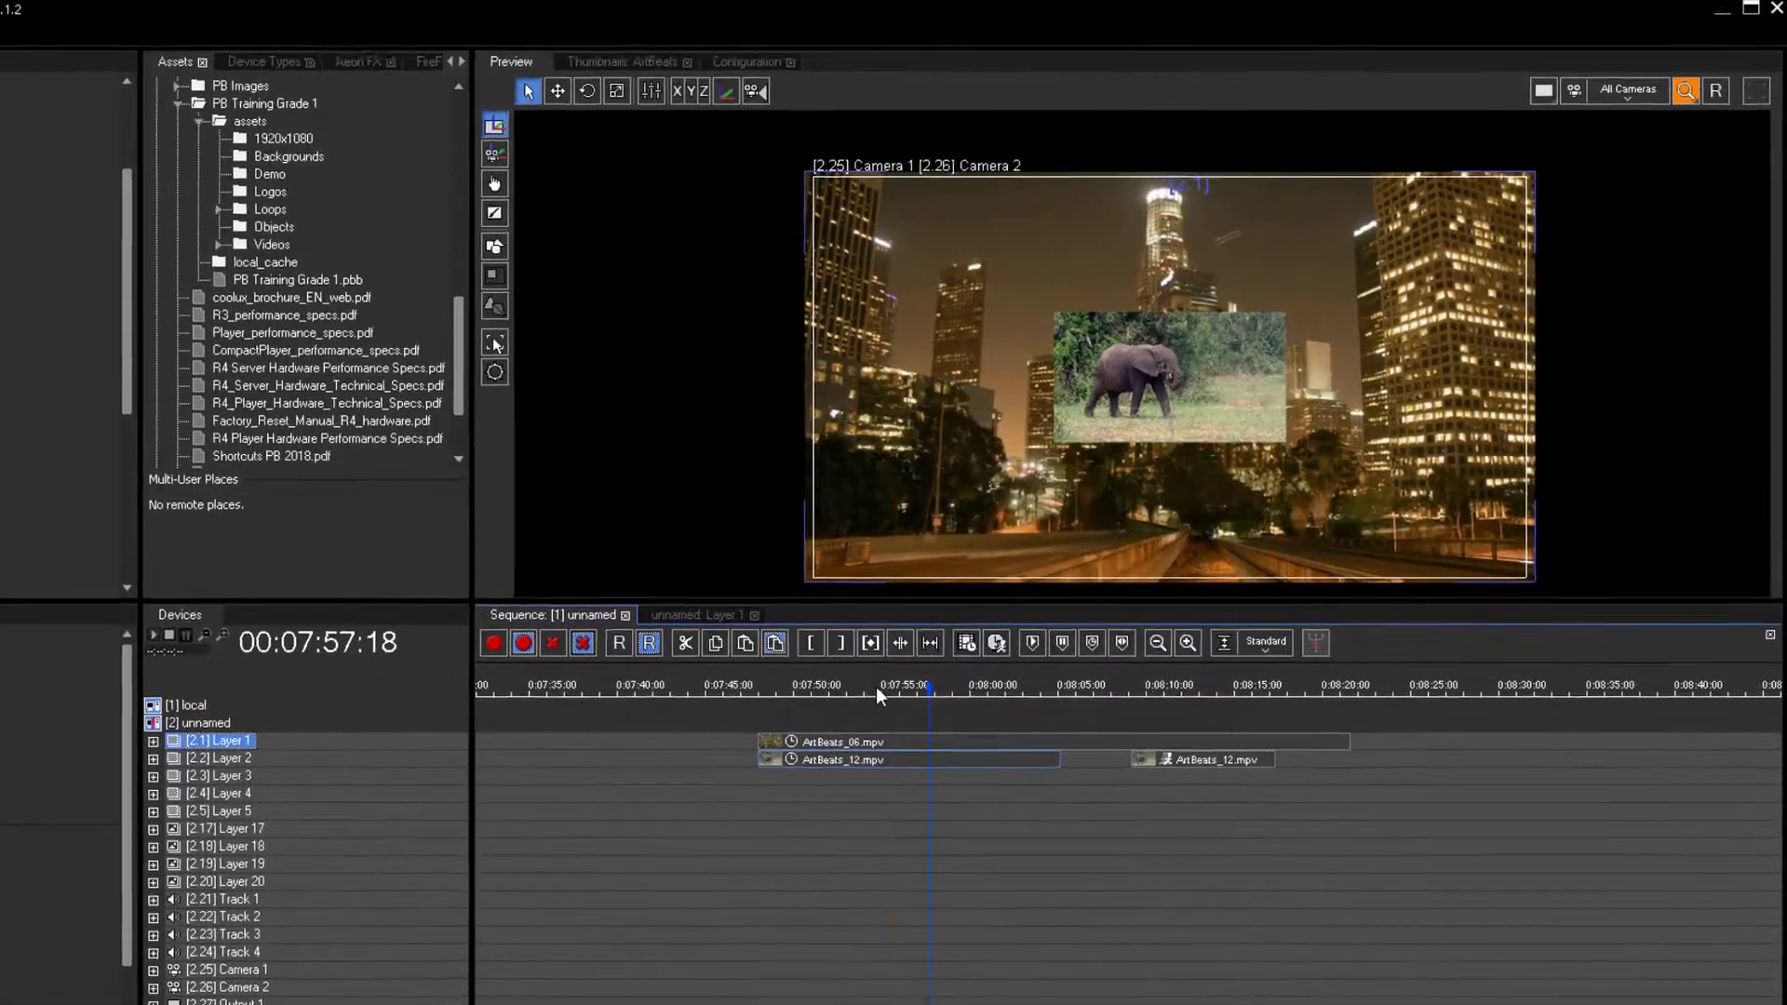
left_click(1021, 582)
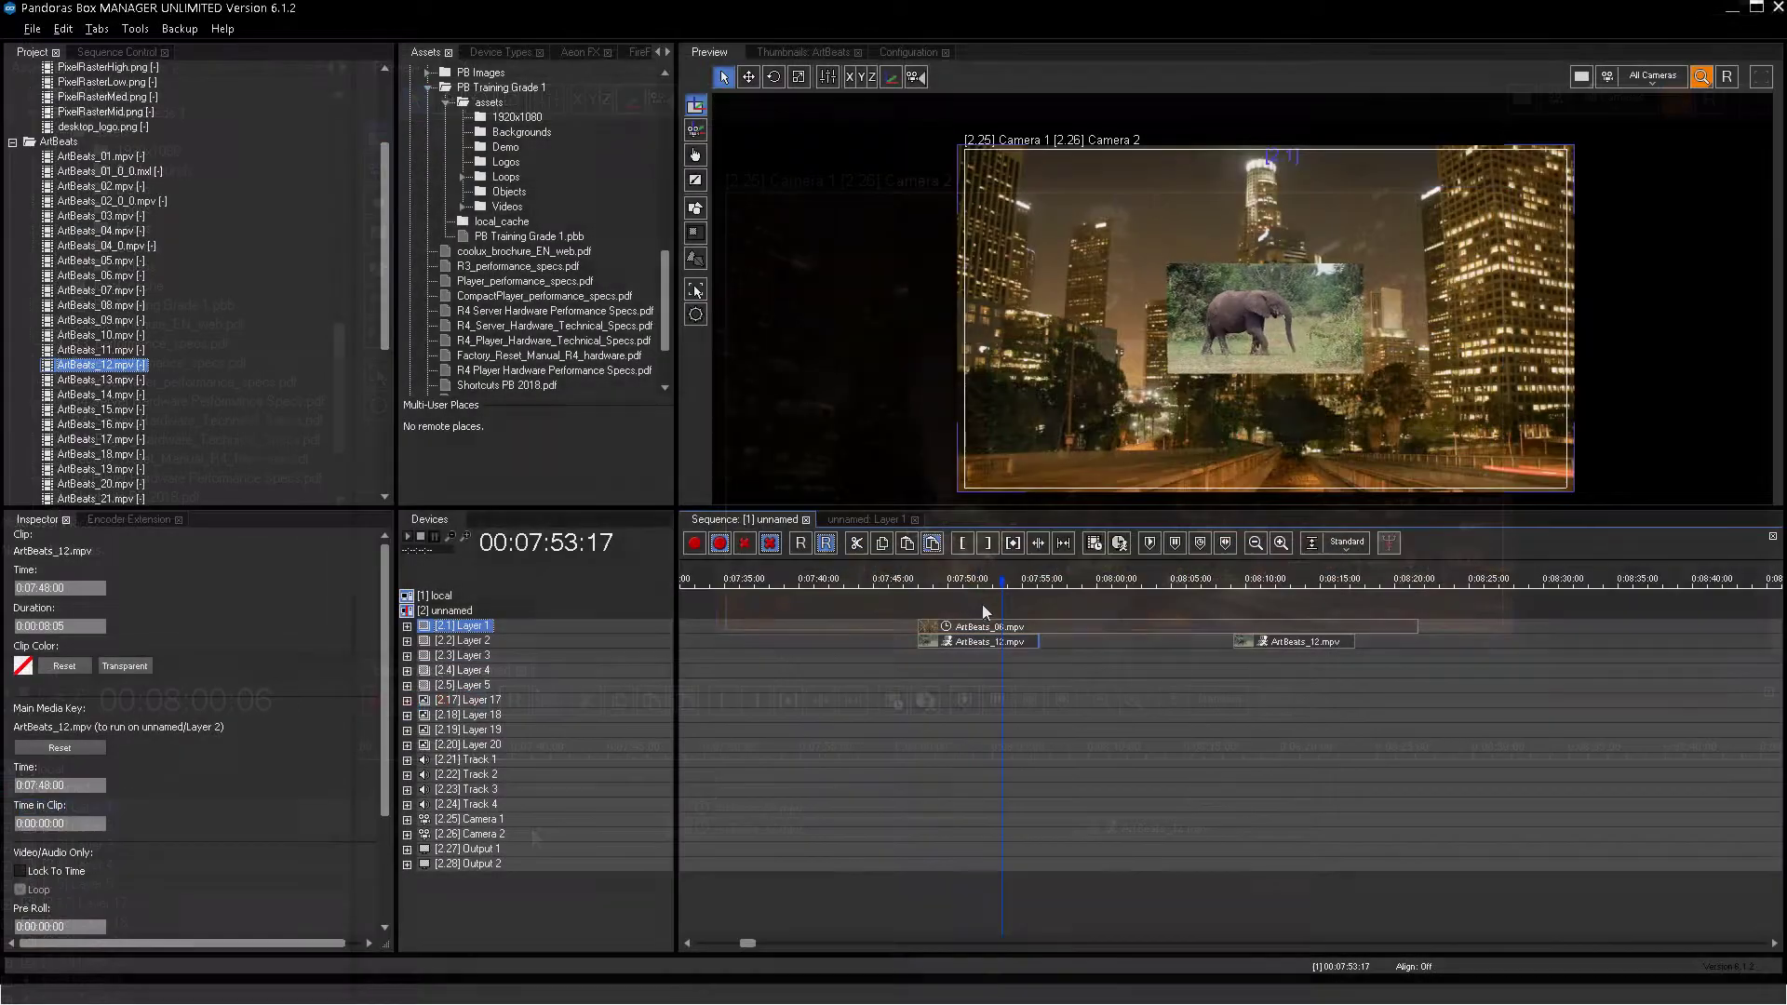
Jump repeatedly between Layer 2's two unlocked ArtBeats_12.mpv clips at about 00:07:51 and 00:08:13 to examine how the video continues playing
left_click(974, 578)
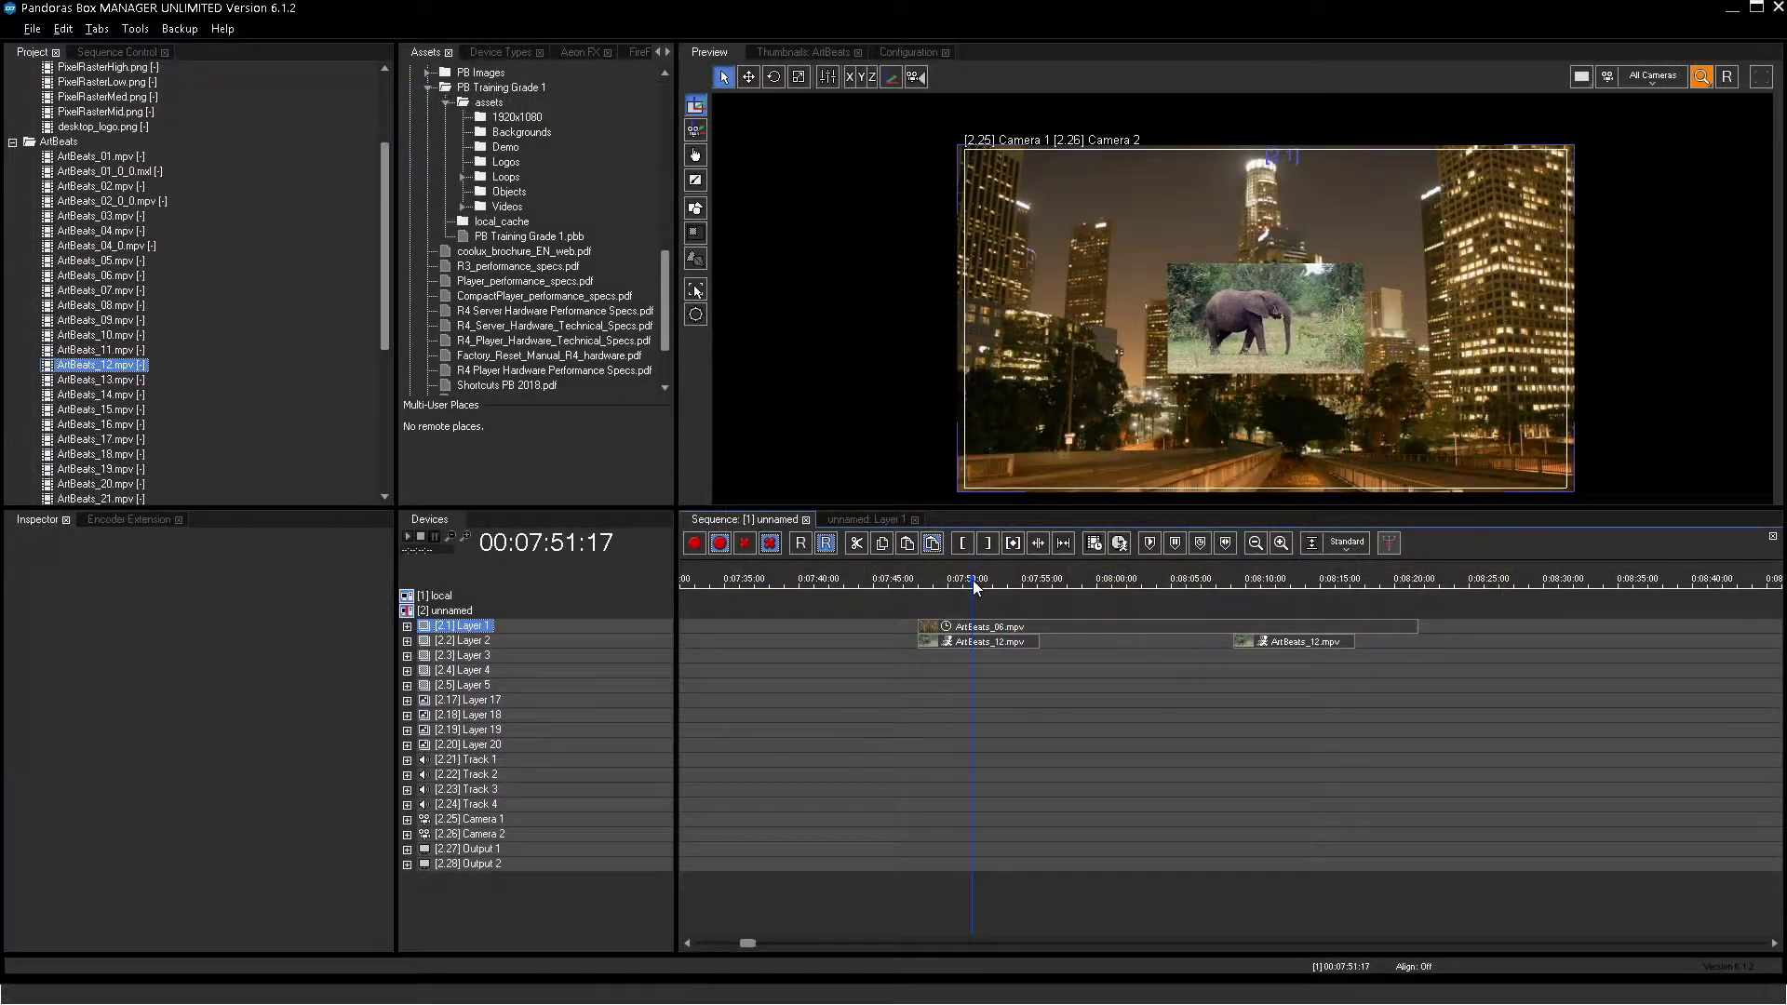
left_click(996, 643)
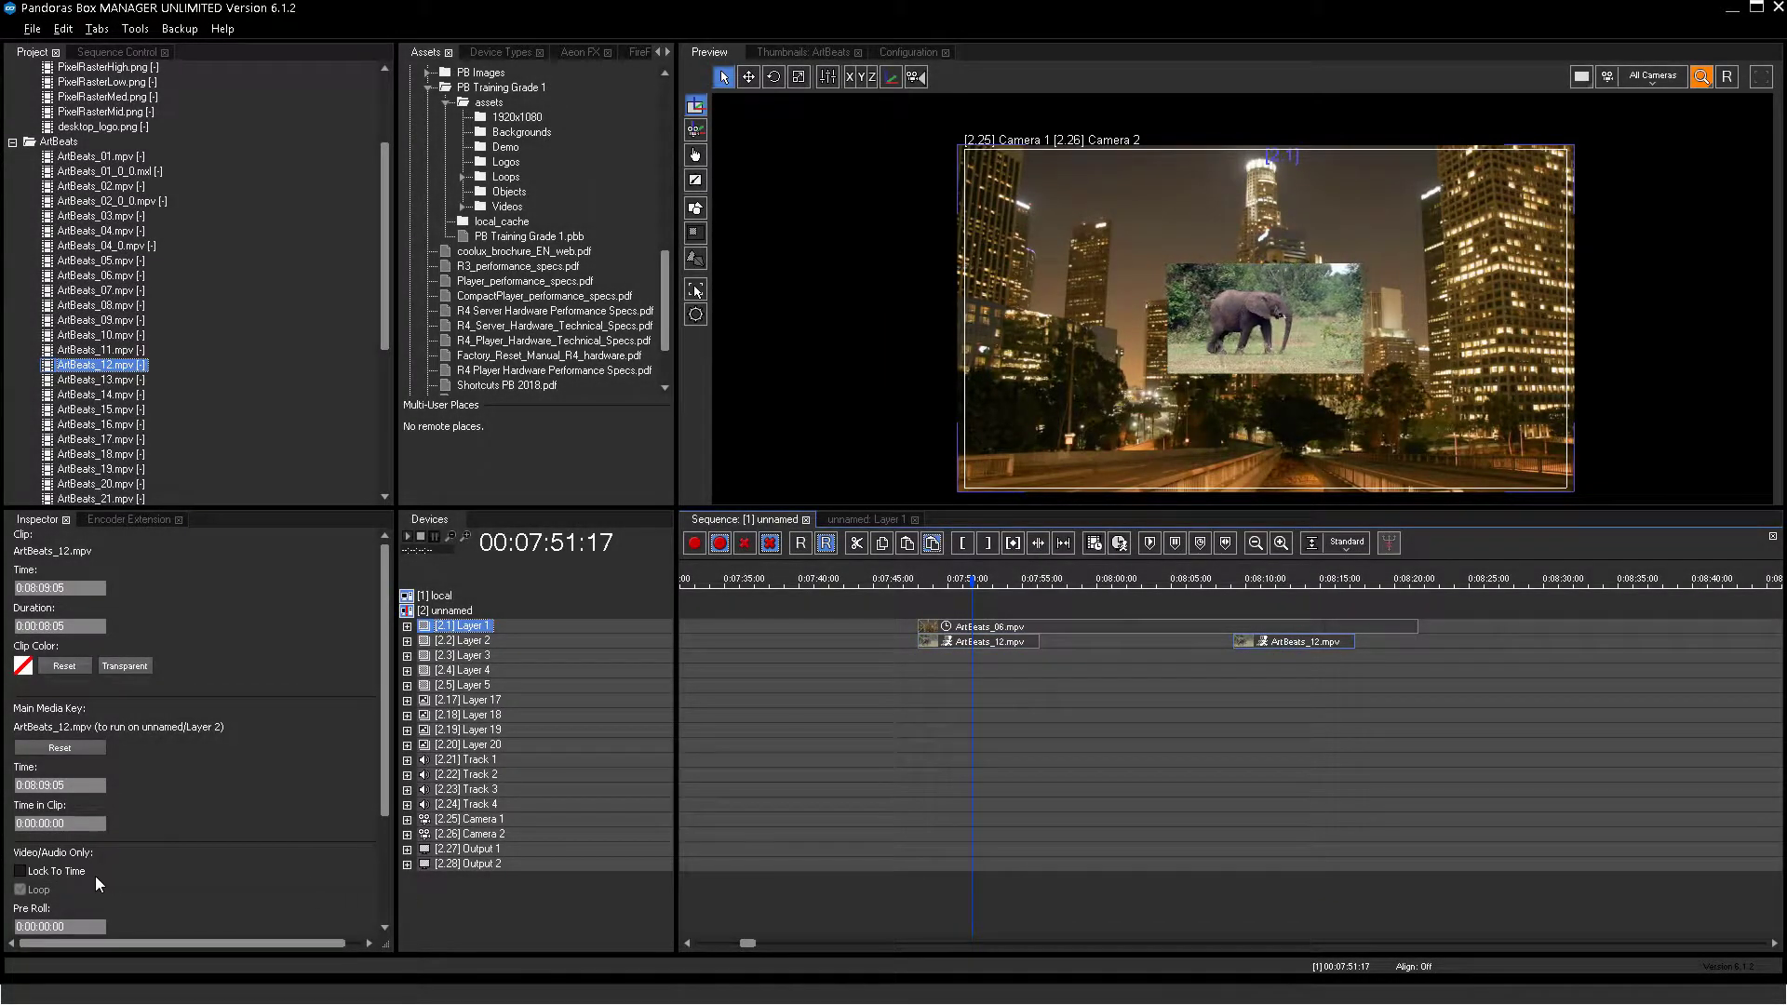
left_click(1289, 582)
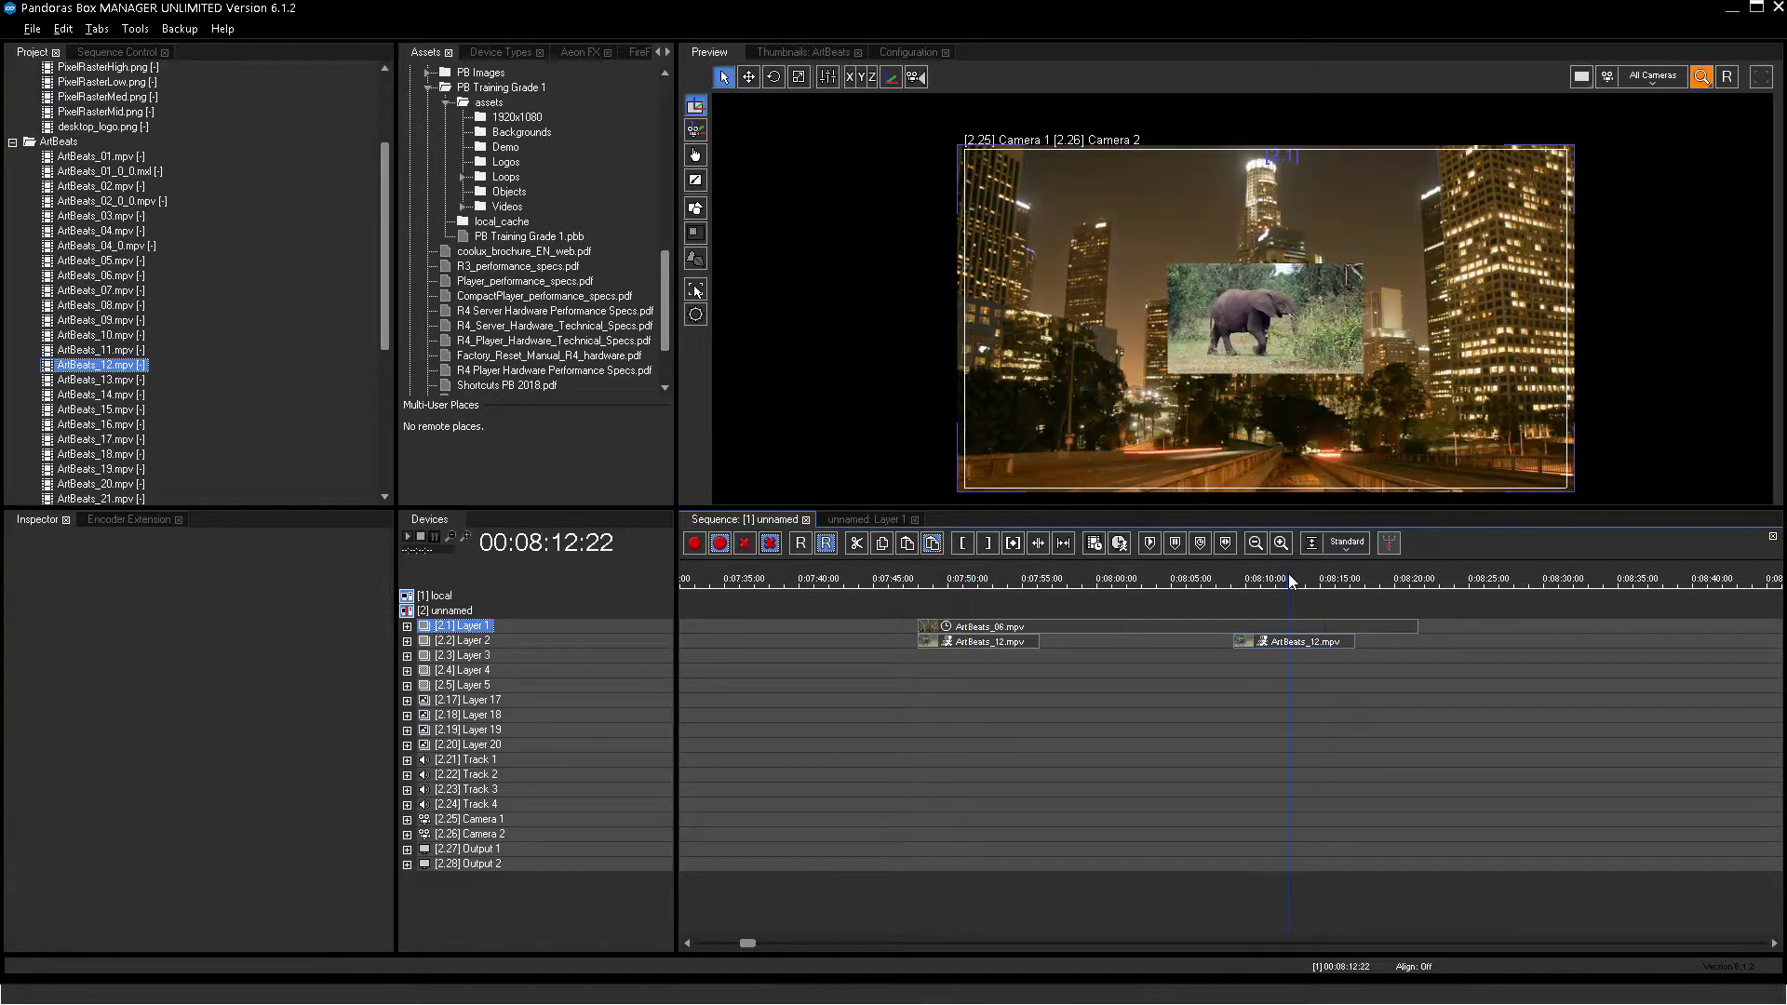
left_click(951, 582)
left_click(1272, 582)
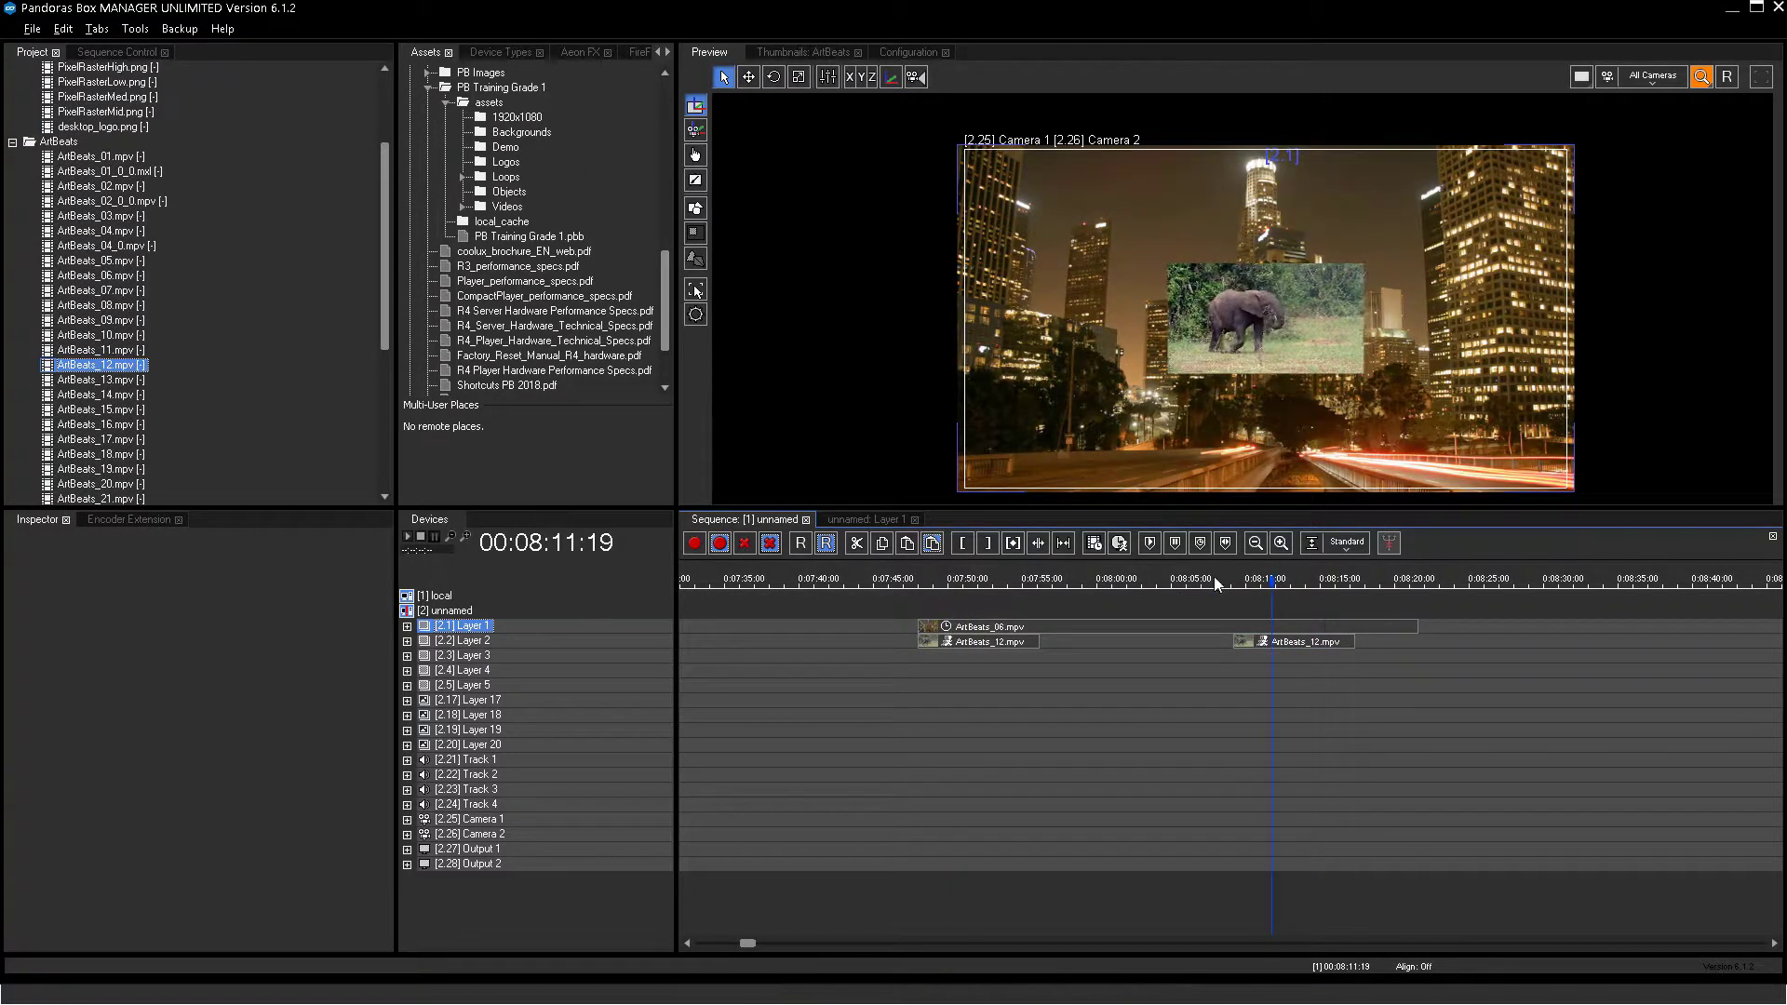
left_click(967, 581)
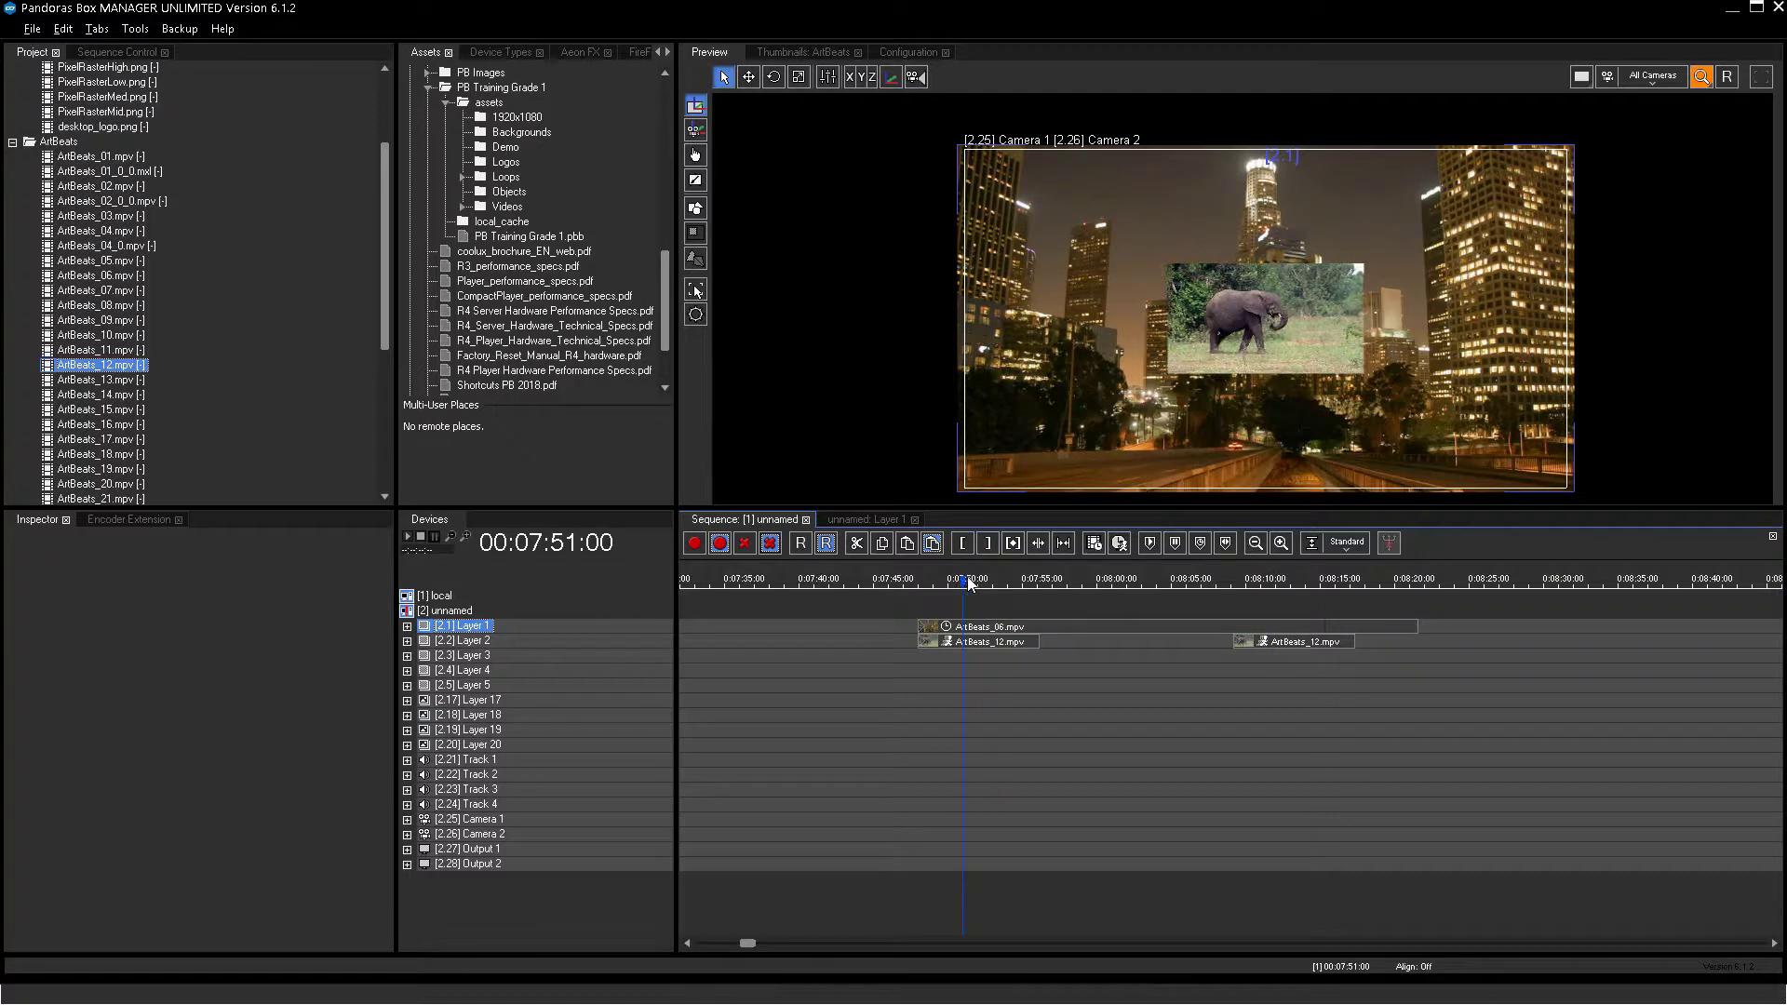
left_click(1290, 582)
left_click(969, 581)
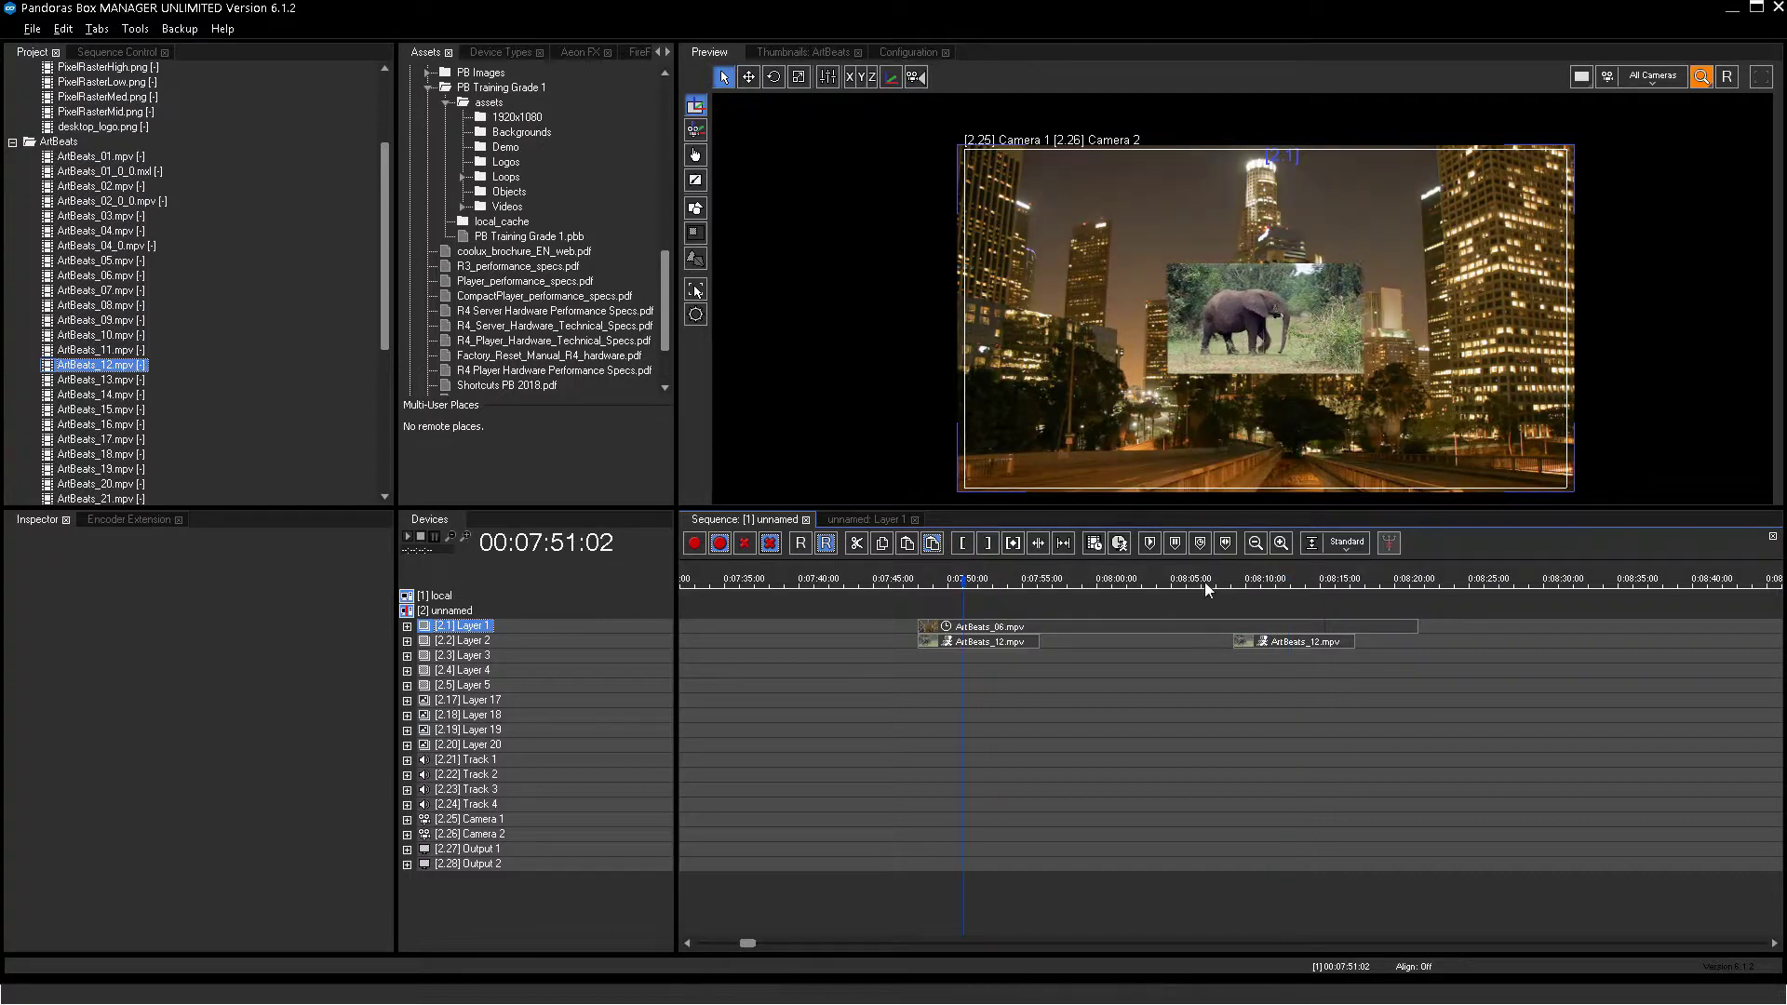
left_click(1285, 582)
left_click(968, 583)
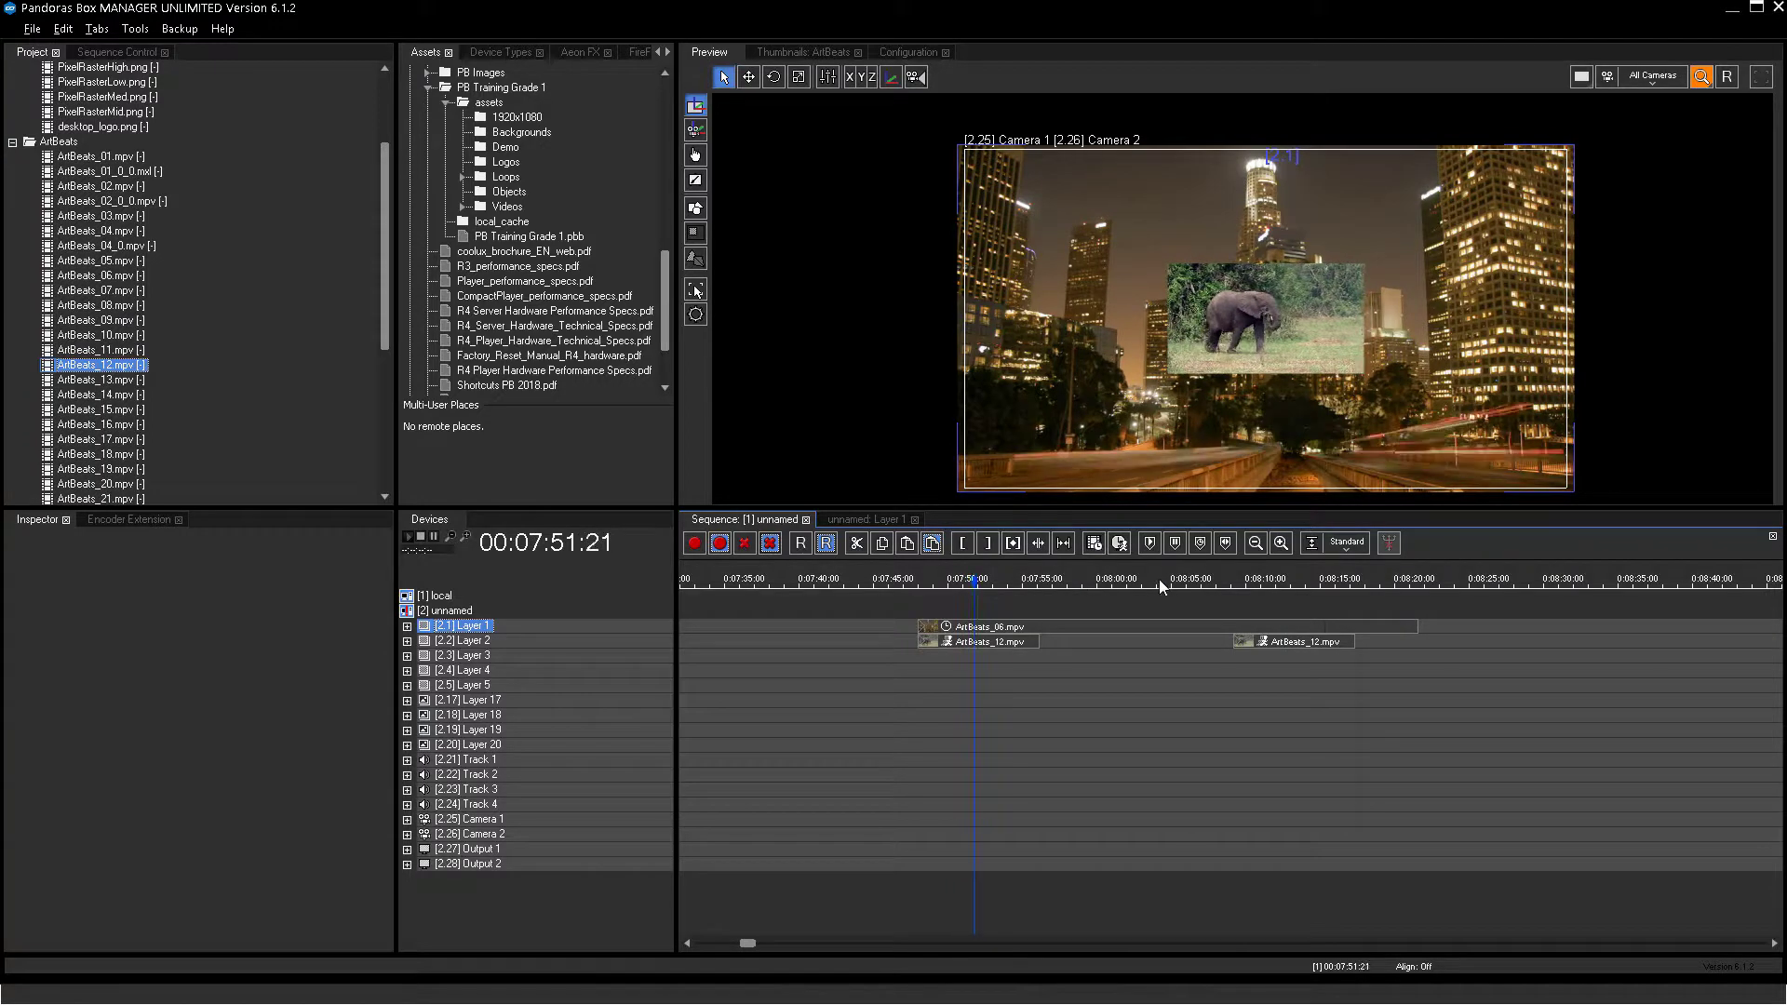
left_click(1289, 581)
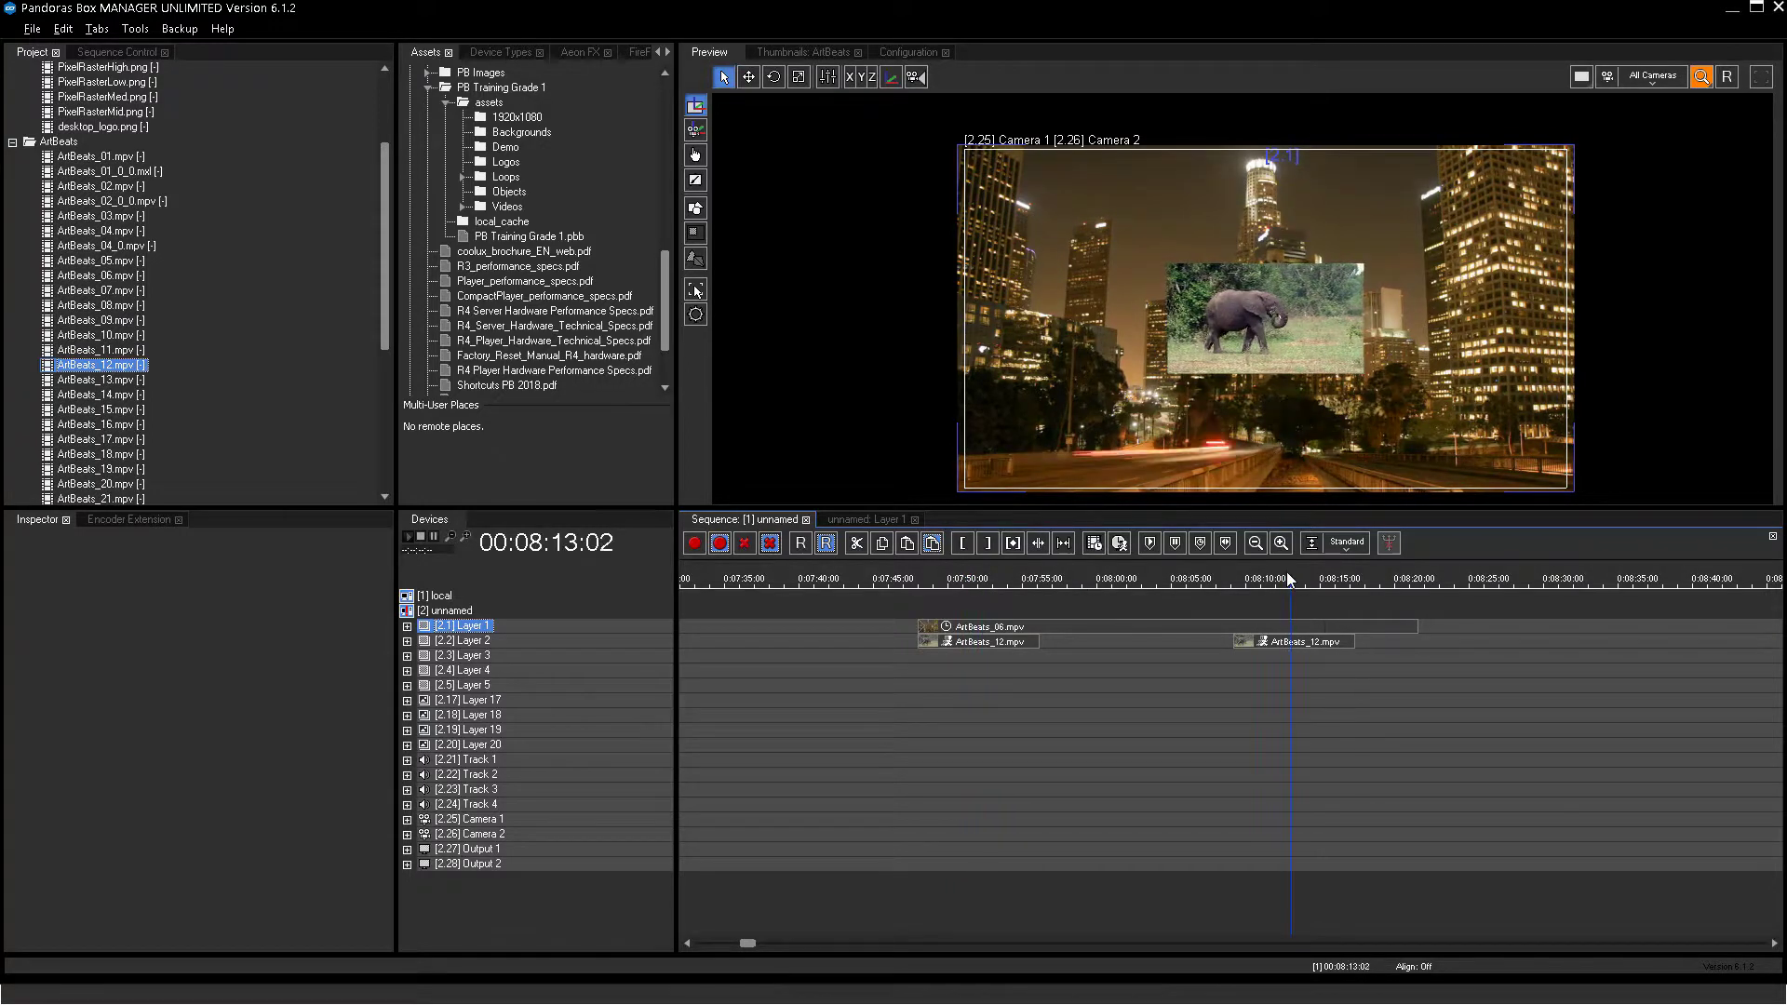
left_click(972, 580)
left_click(1289, 581)
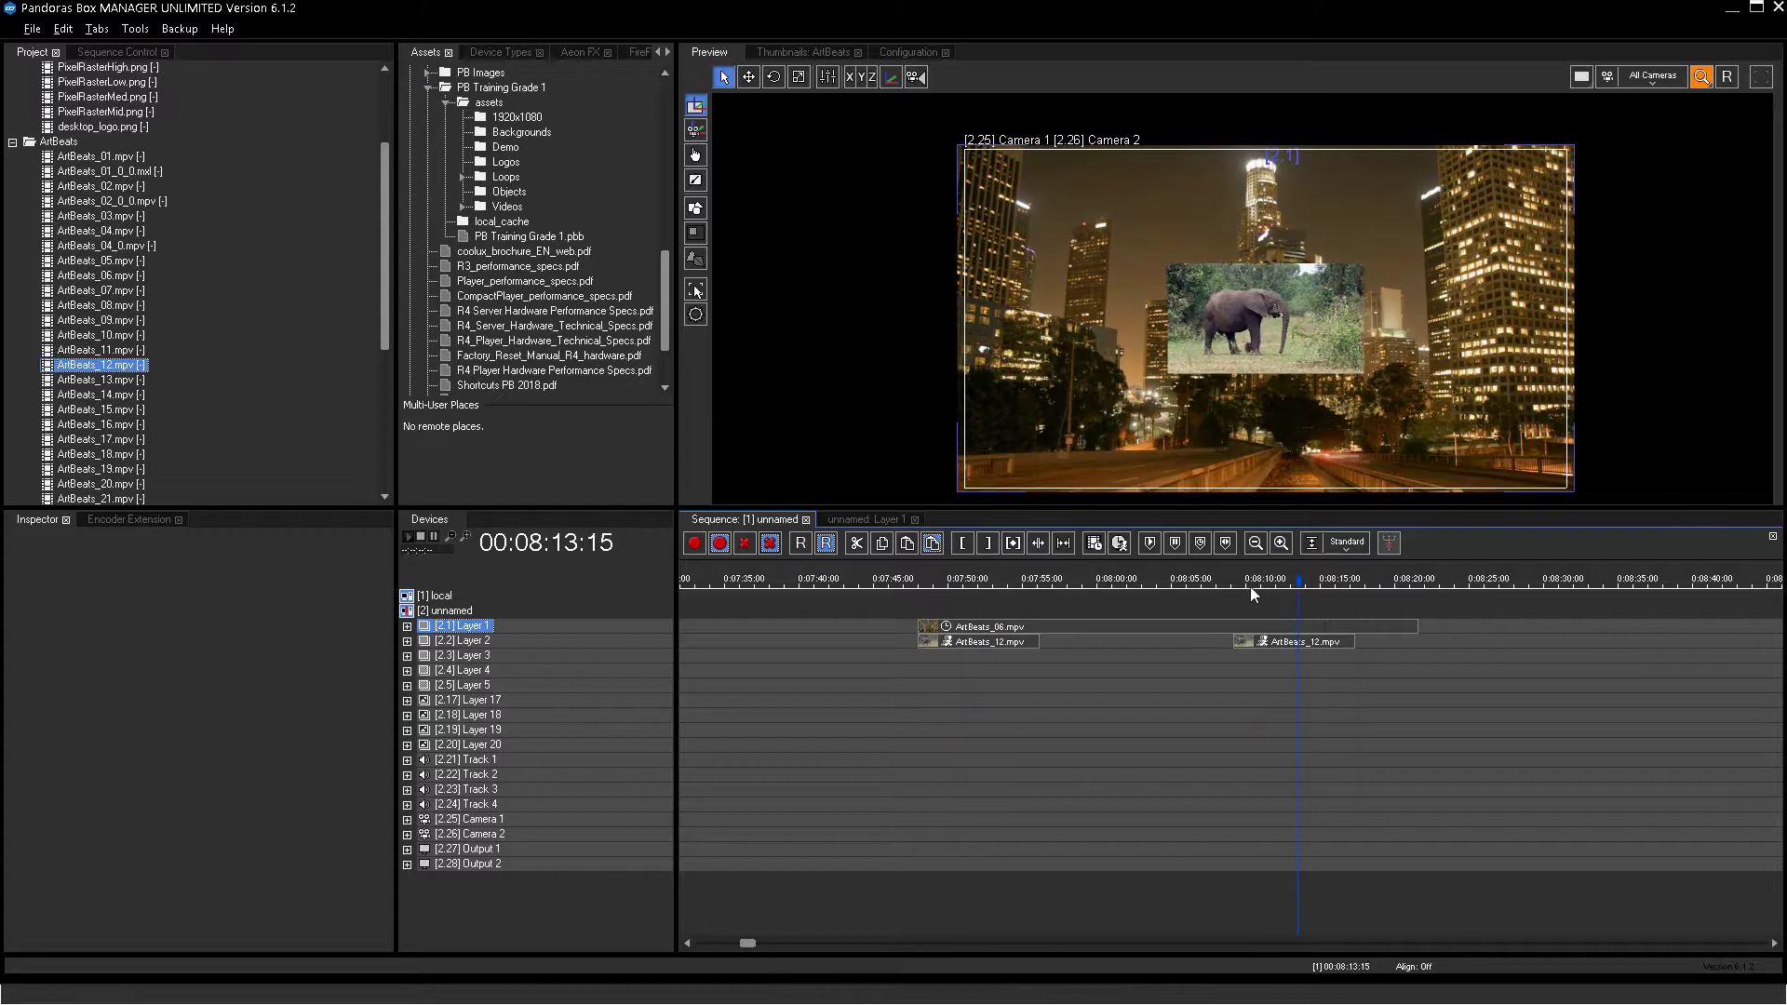
left_click(969, 583)
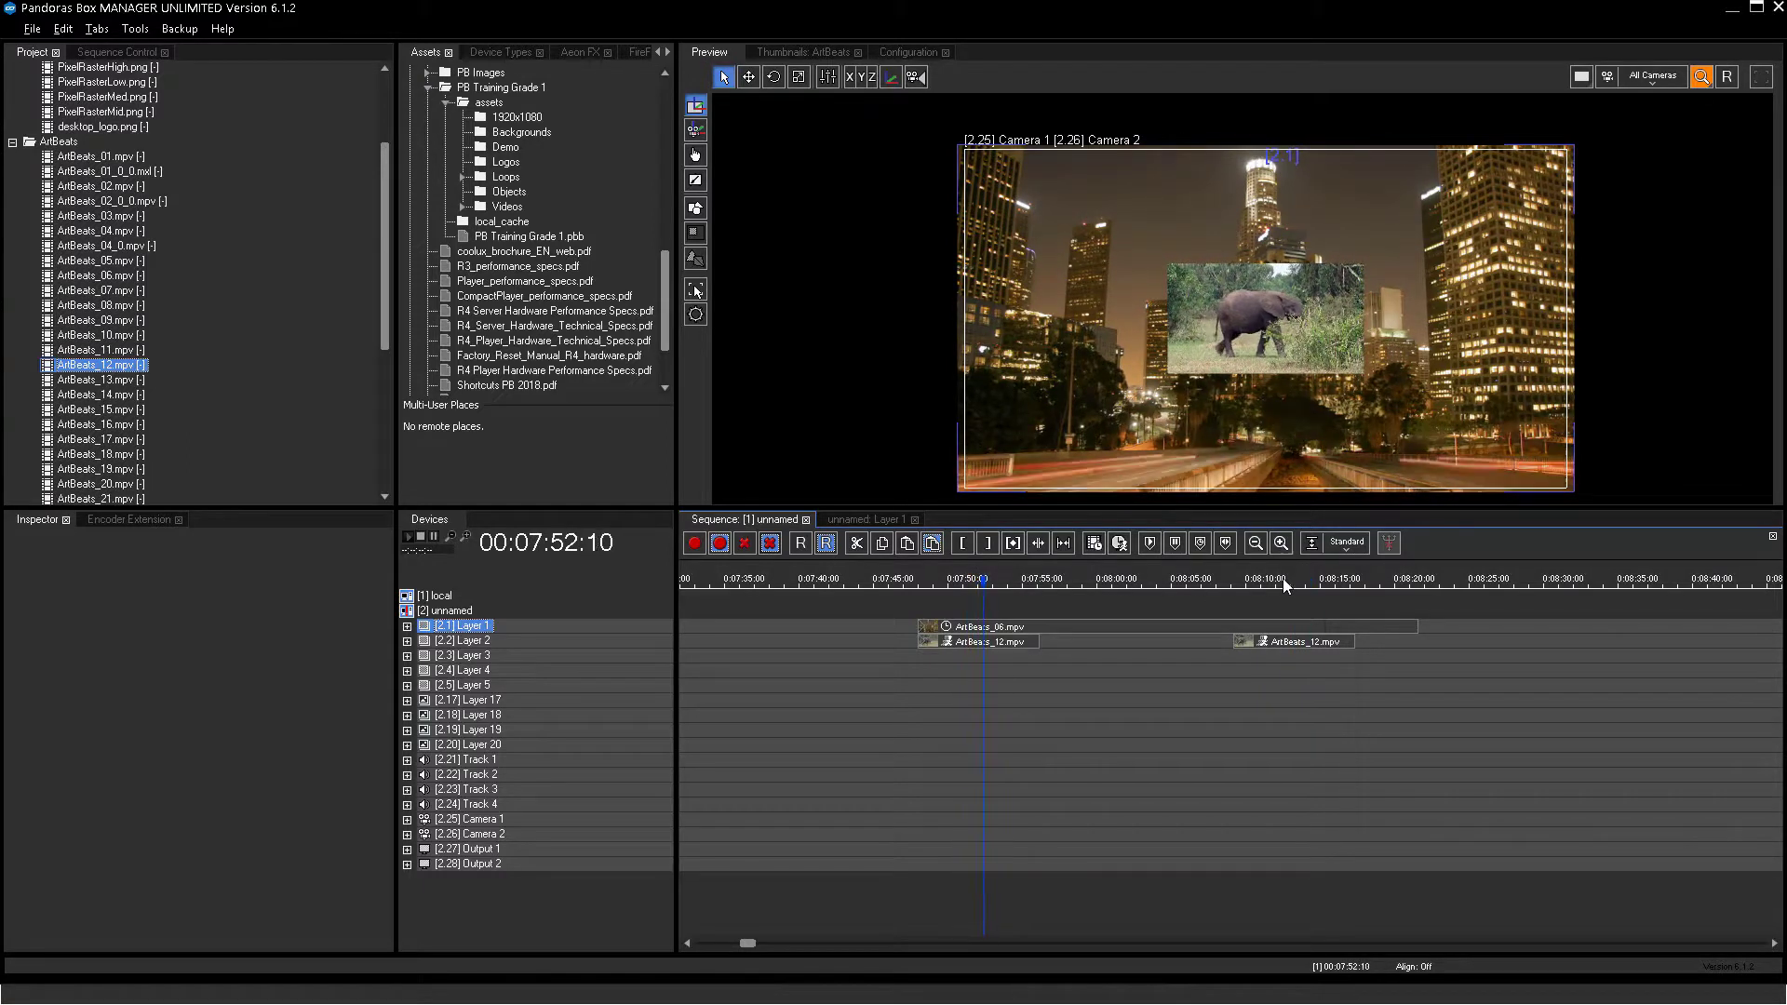
left_click(953, 583)
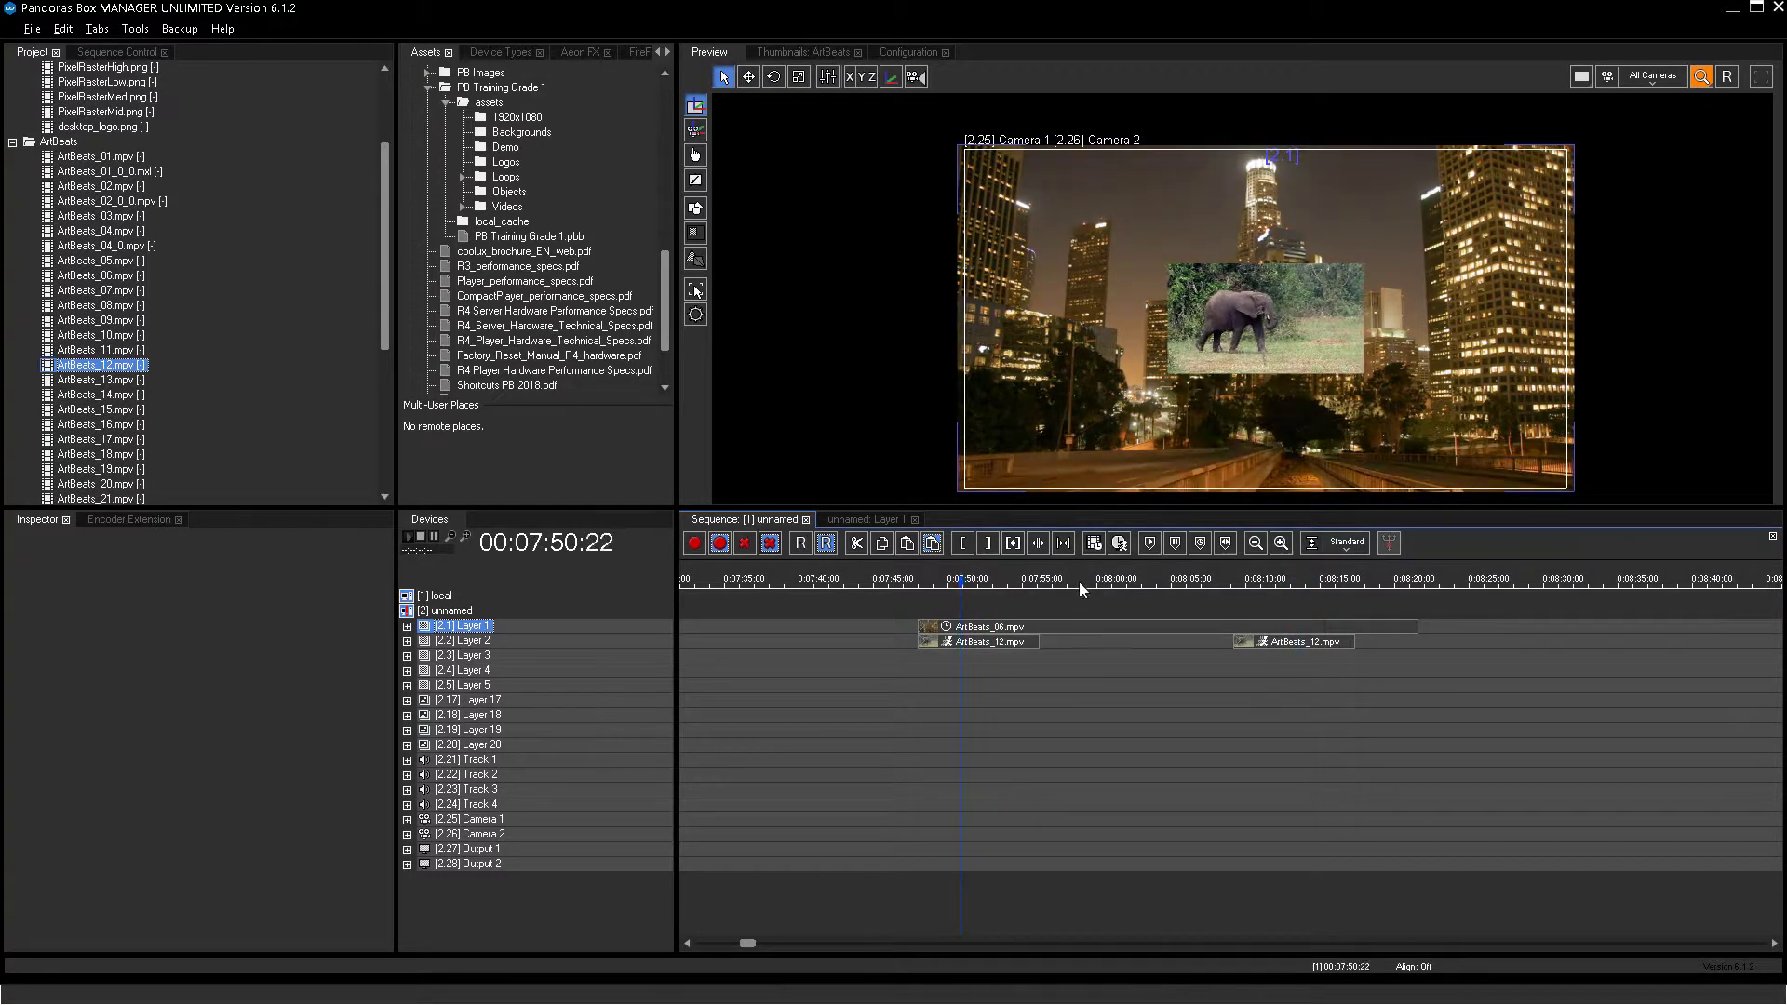
left_click(1297, 582)
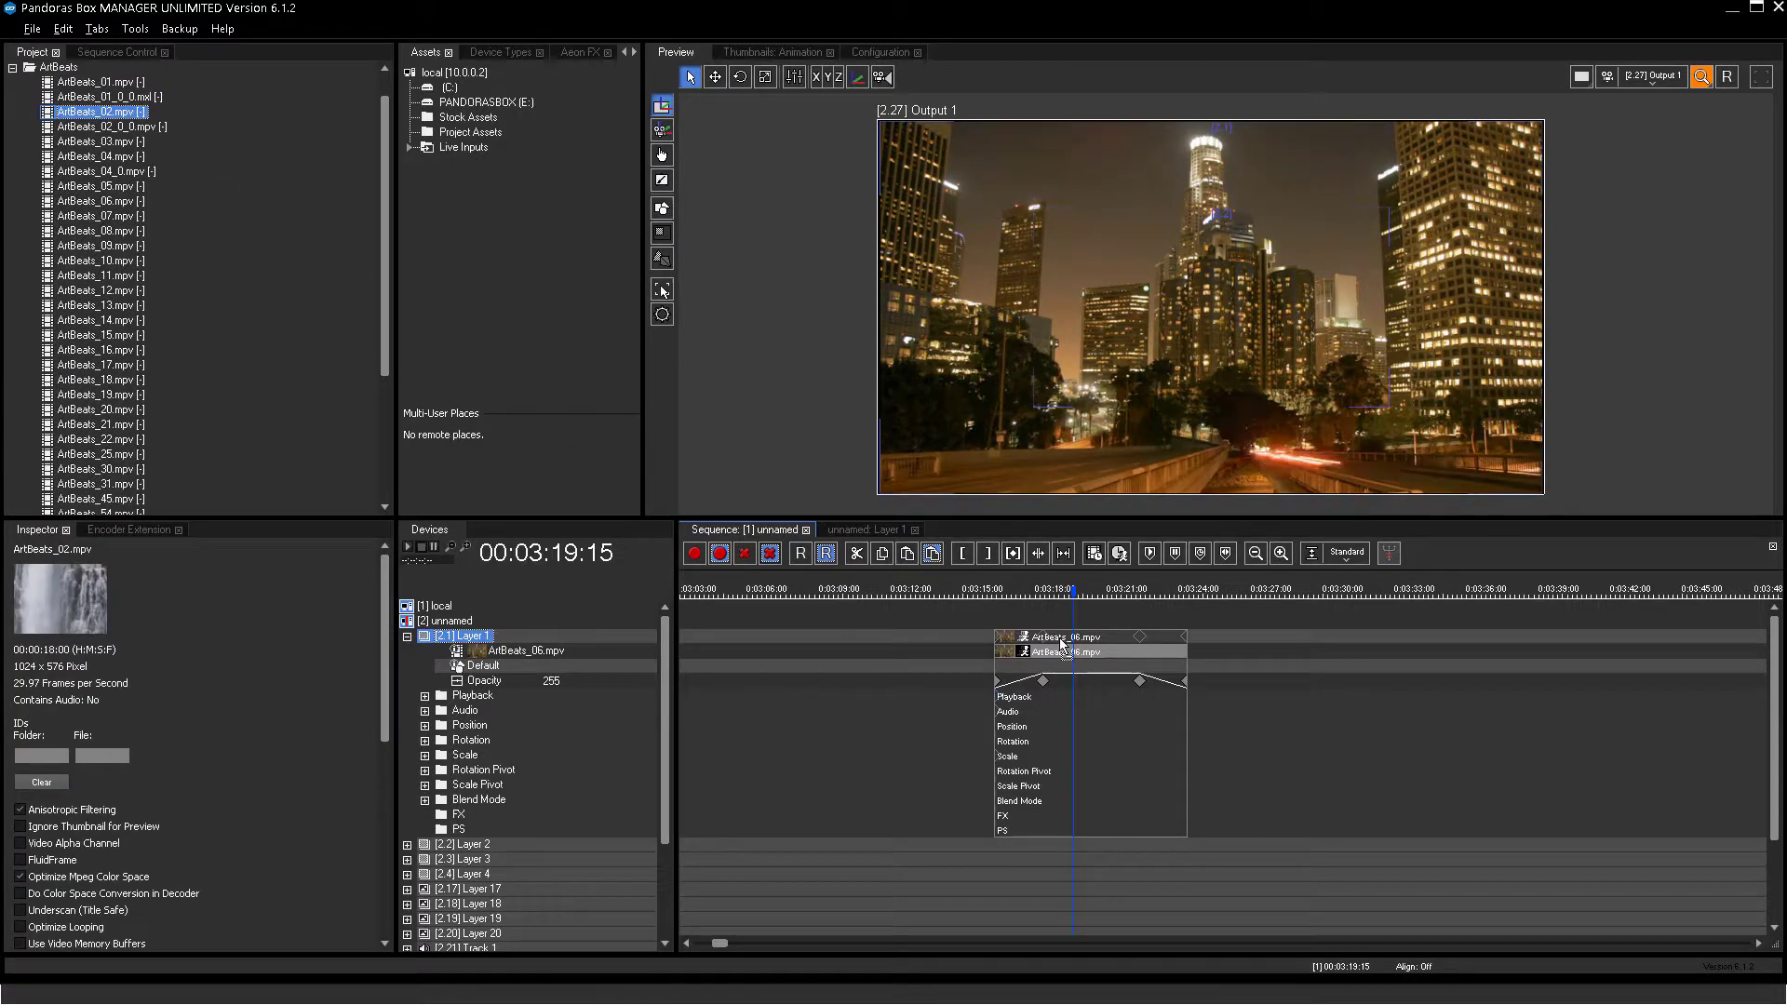
Replace the ArtBeats_06.mpv media in Layer 1's clip with ArtBeats_02.mpv and make the clip adopt its main media duration
left_click_drag(1060, 642, 1059, 642)
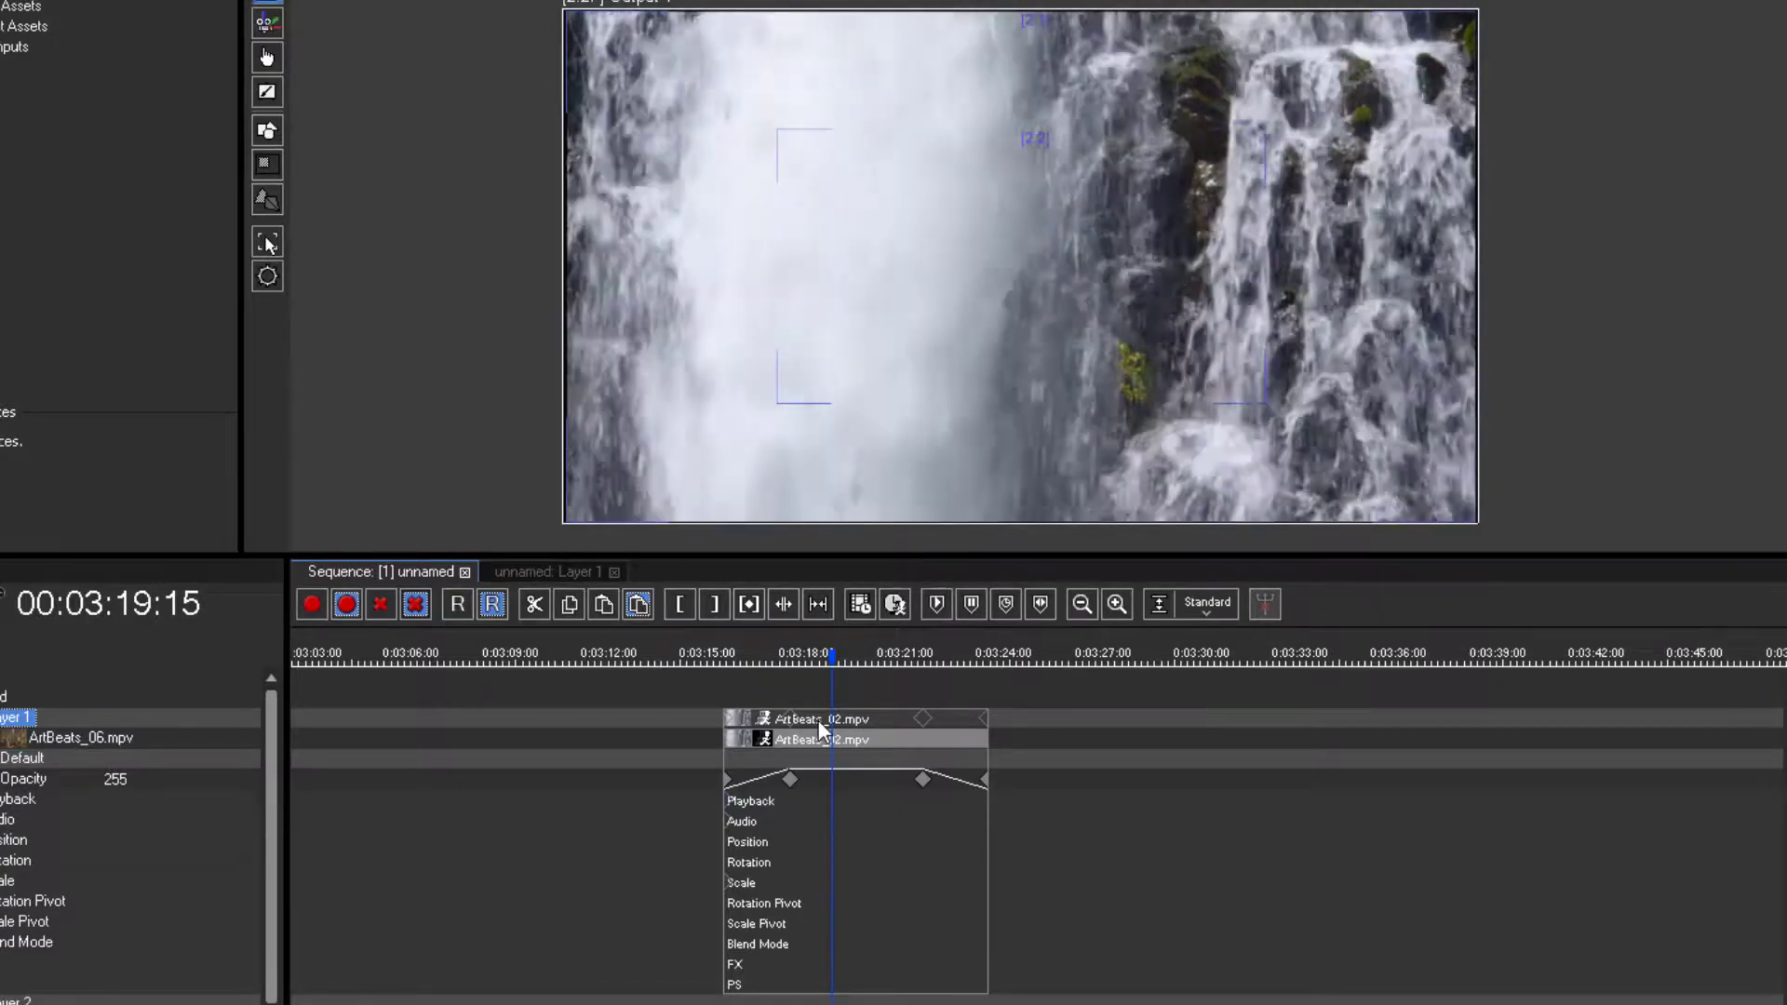
right_click(819, 719)
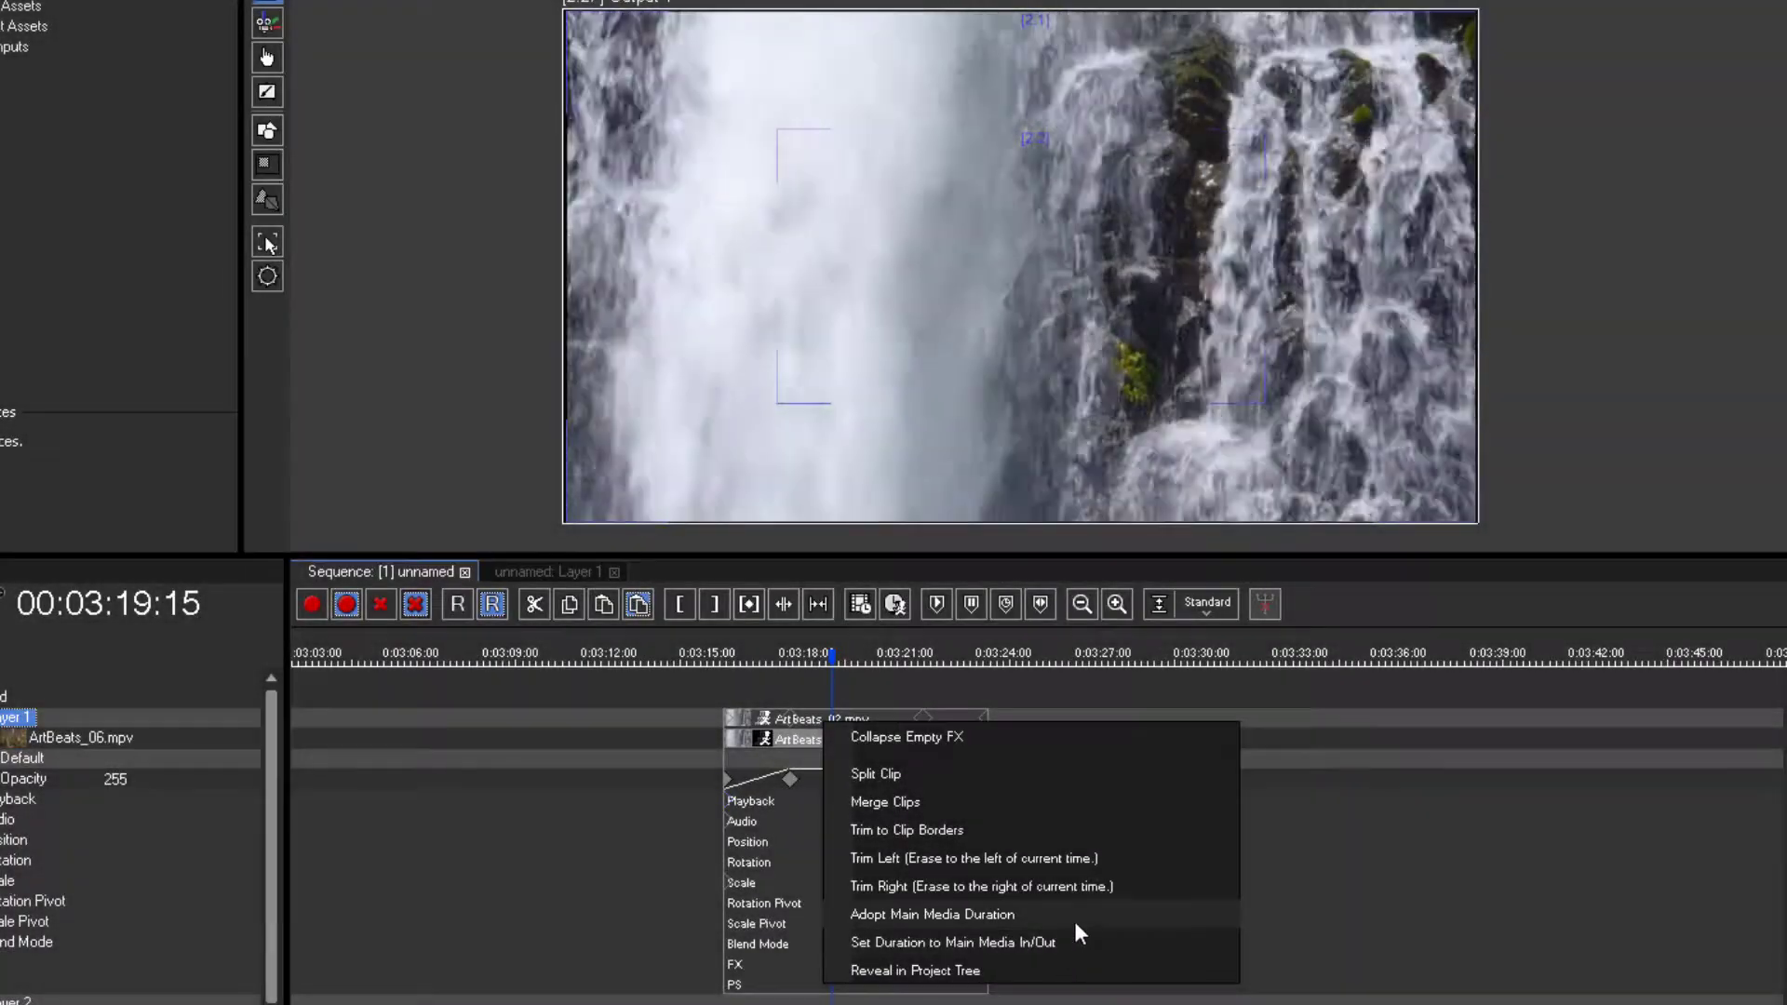
left_click(1075, 921)
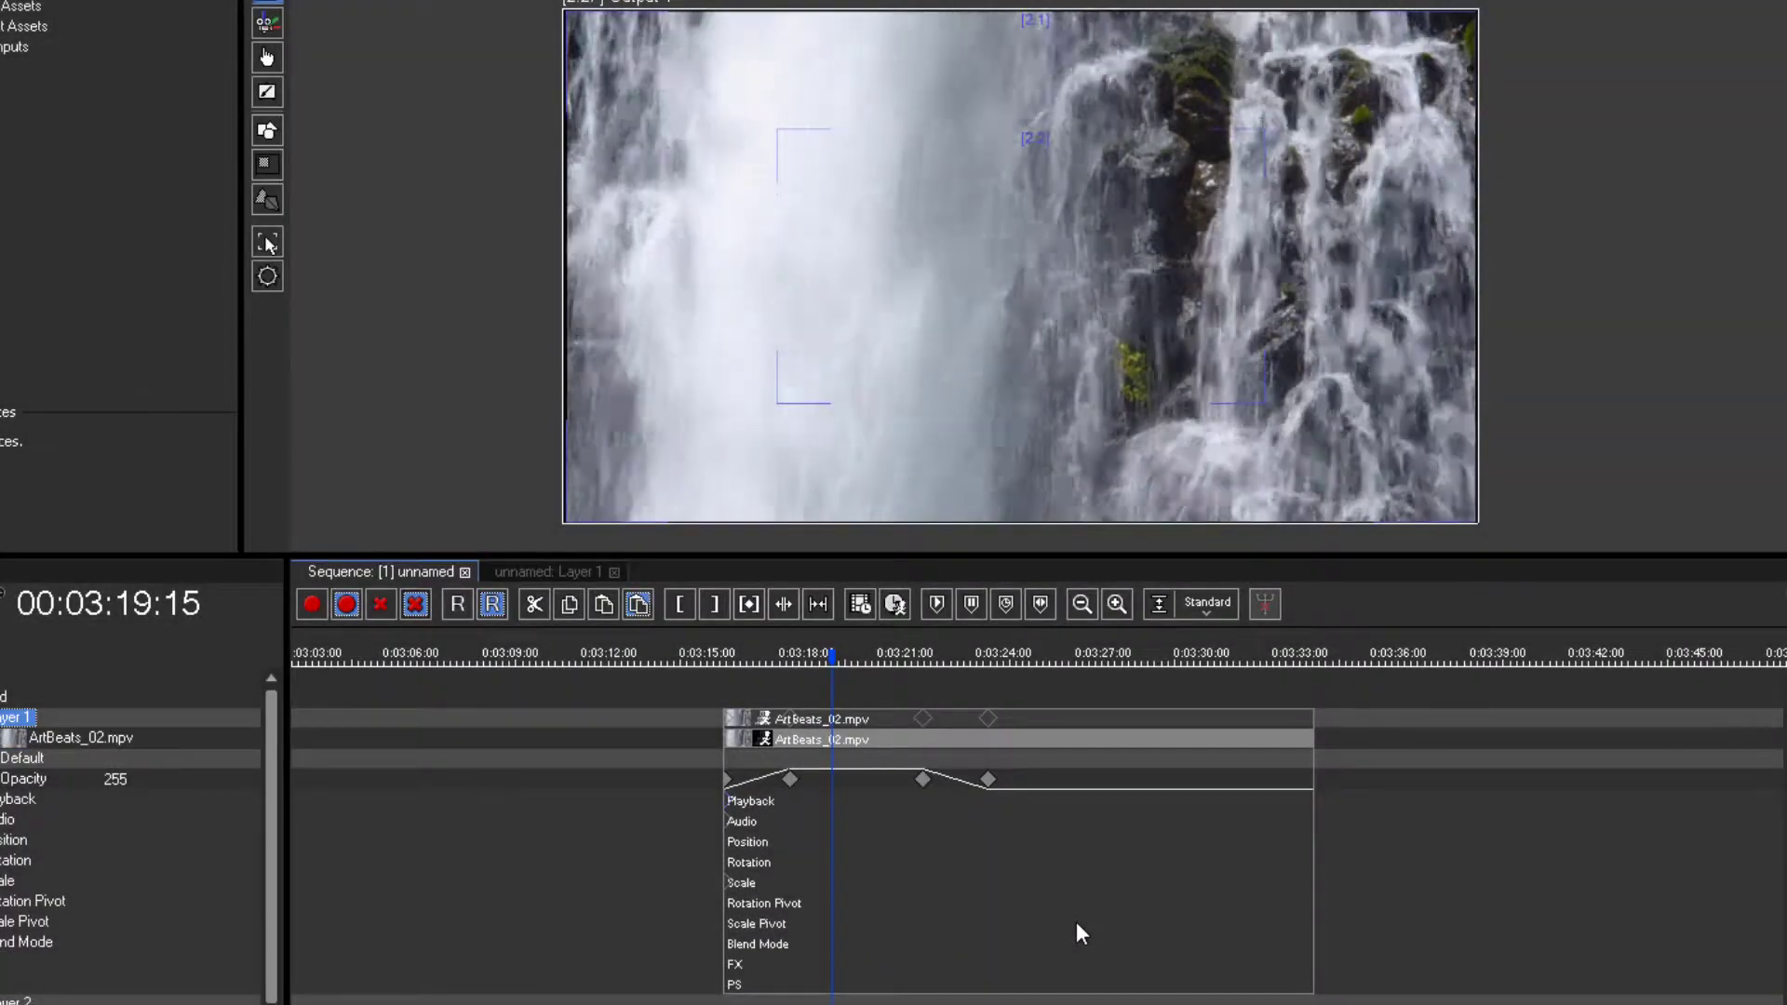